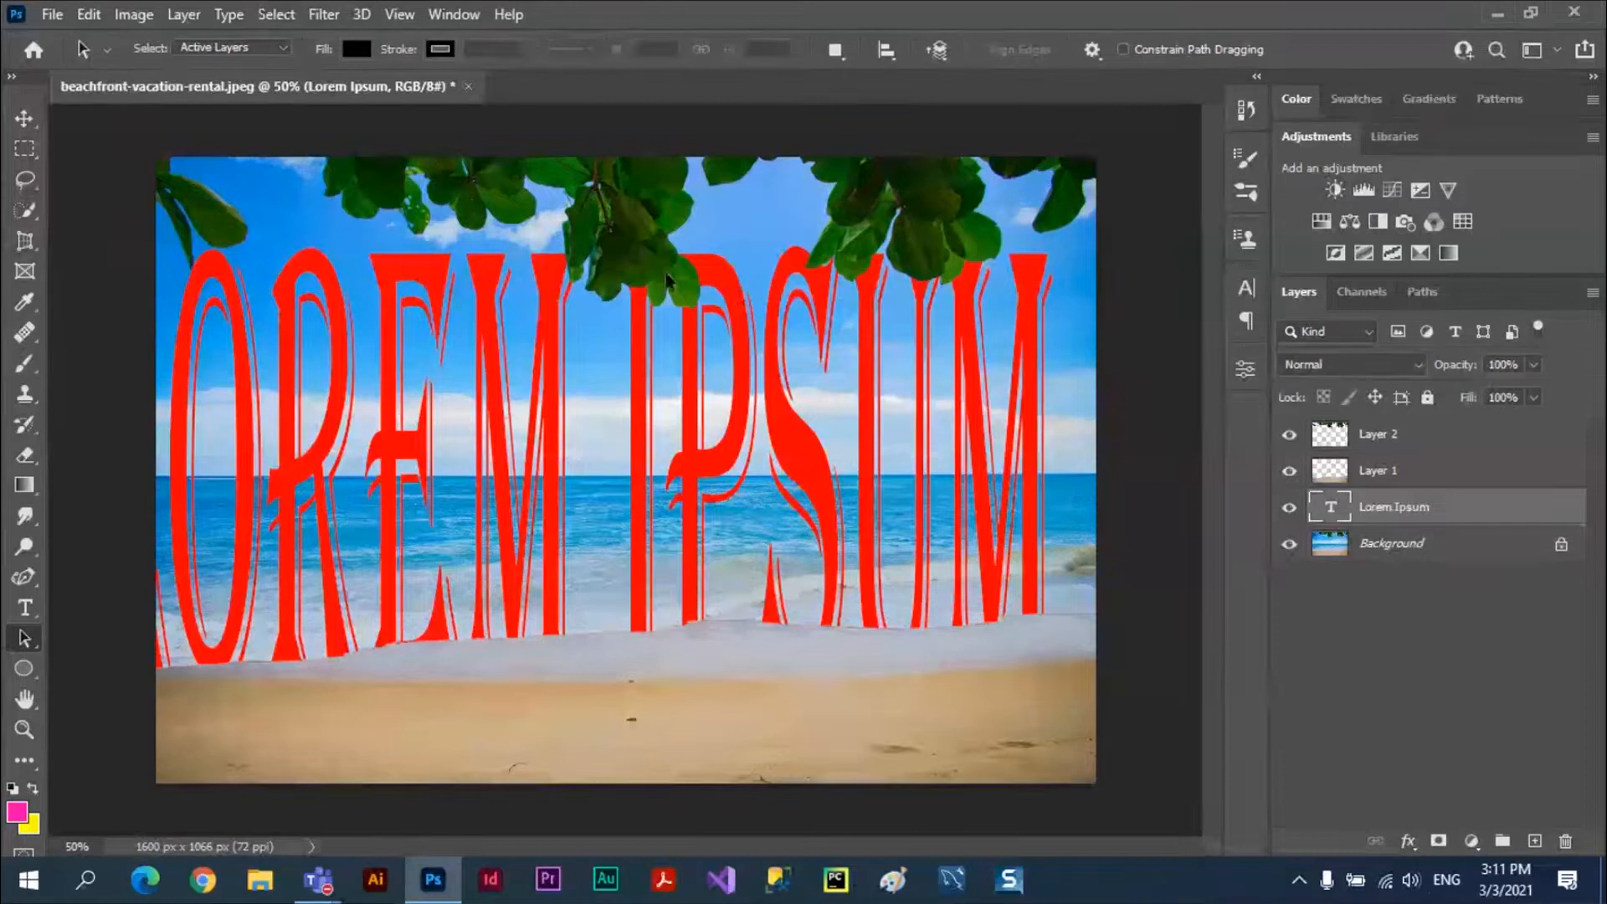
Close the beachfront-vacation-rental.jpeg document without saving its changes
click(468, 87)
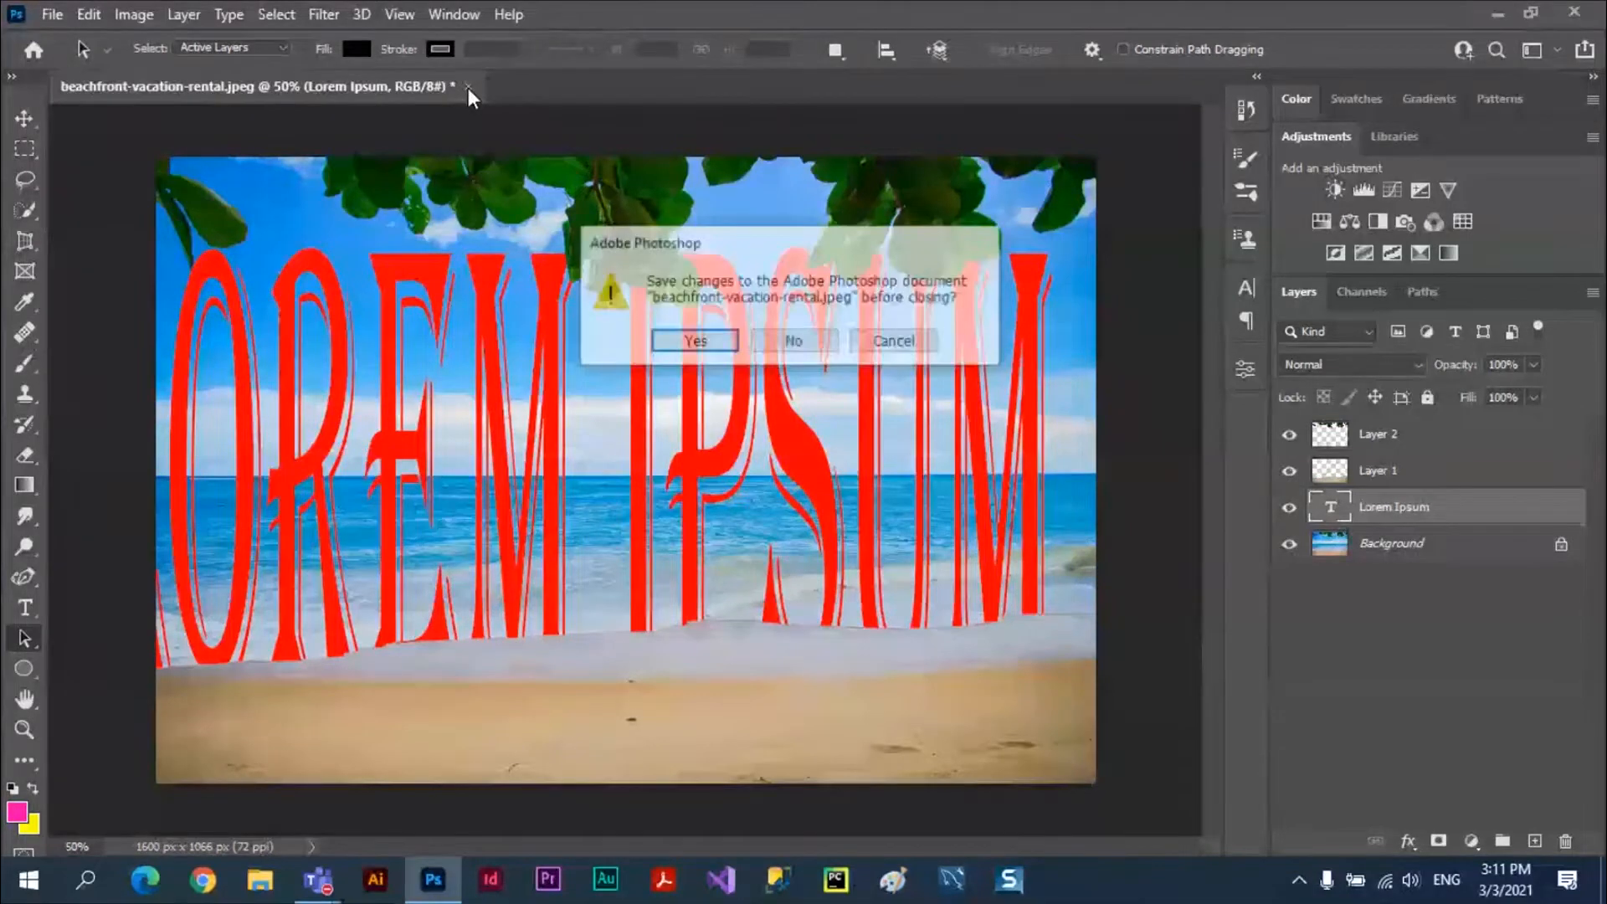
key(n)
scroll(1016, 405, up, 10)
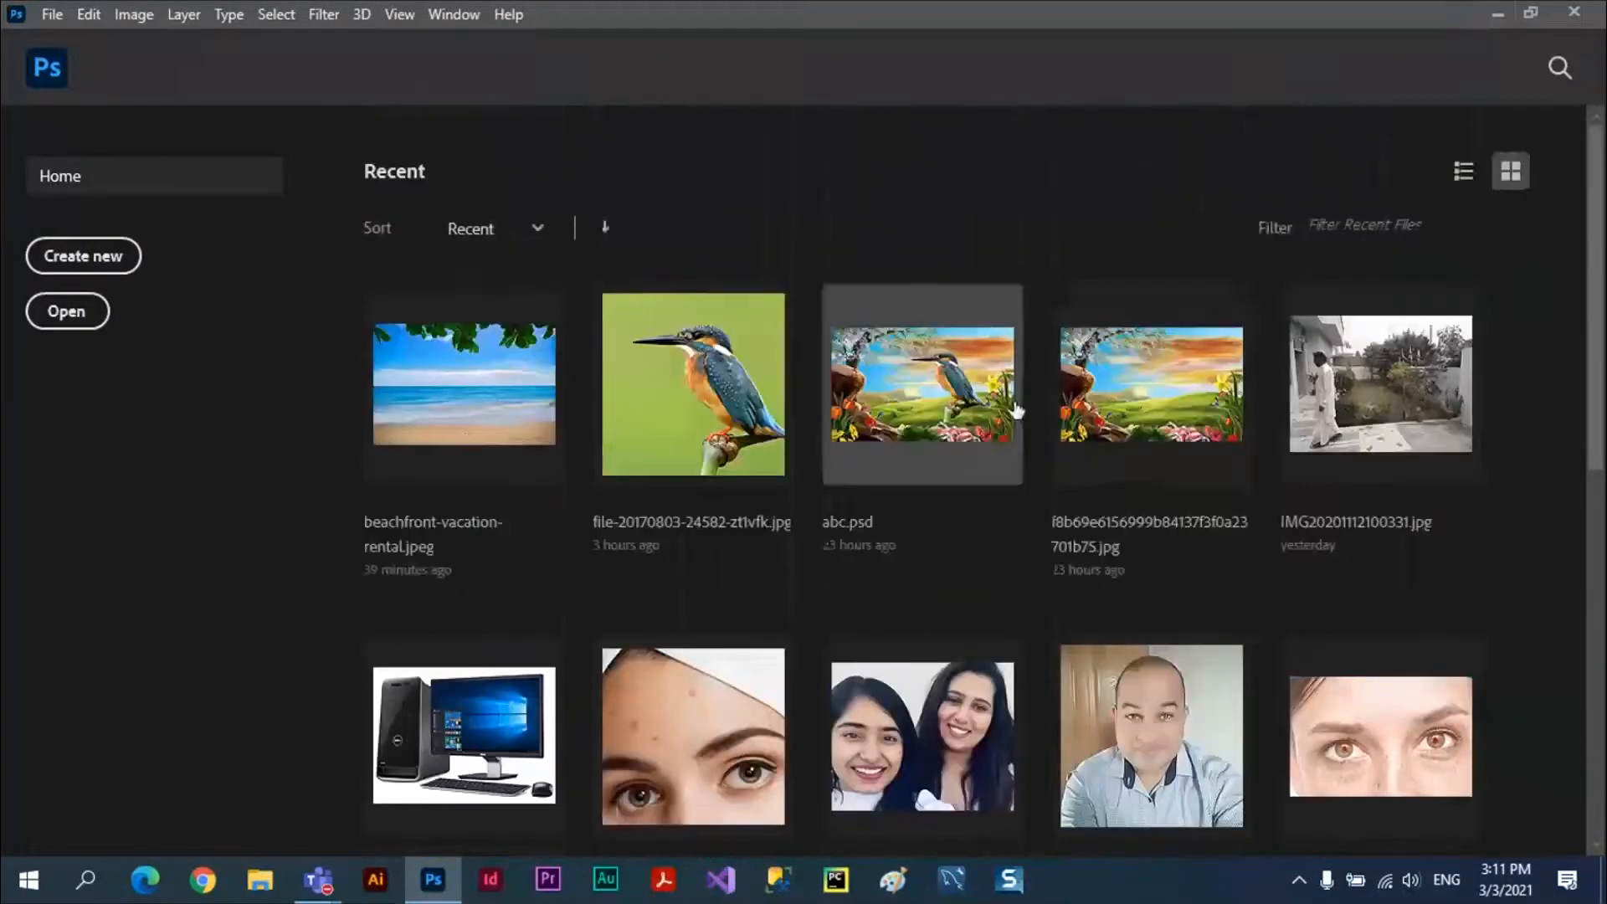
Open the hummingbird image whose name starts with TELEMMGLPICT from the Photoshop Stuff folder, reached through the Creative Designing Stuff shortcut on the desktop
click(83, 320)
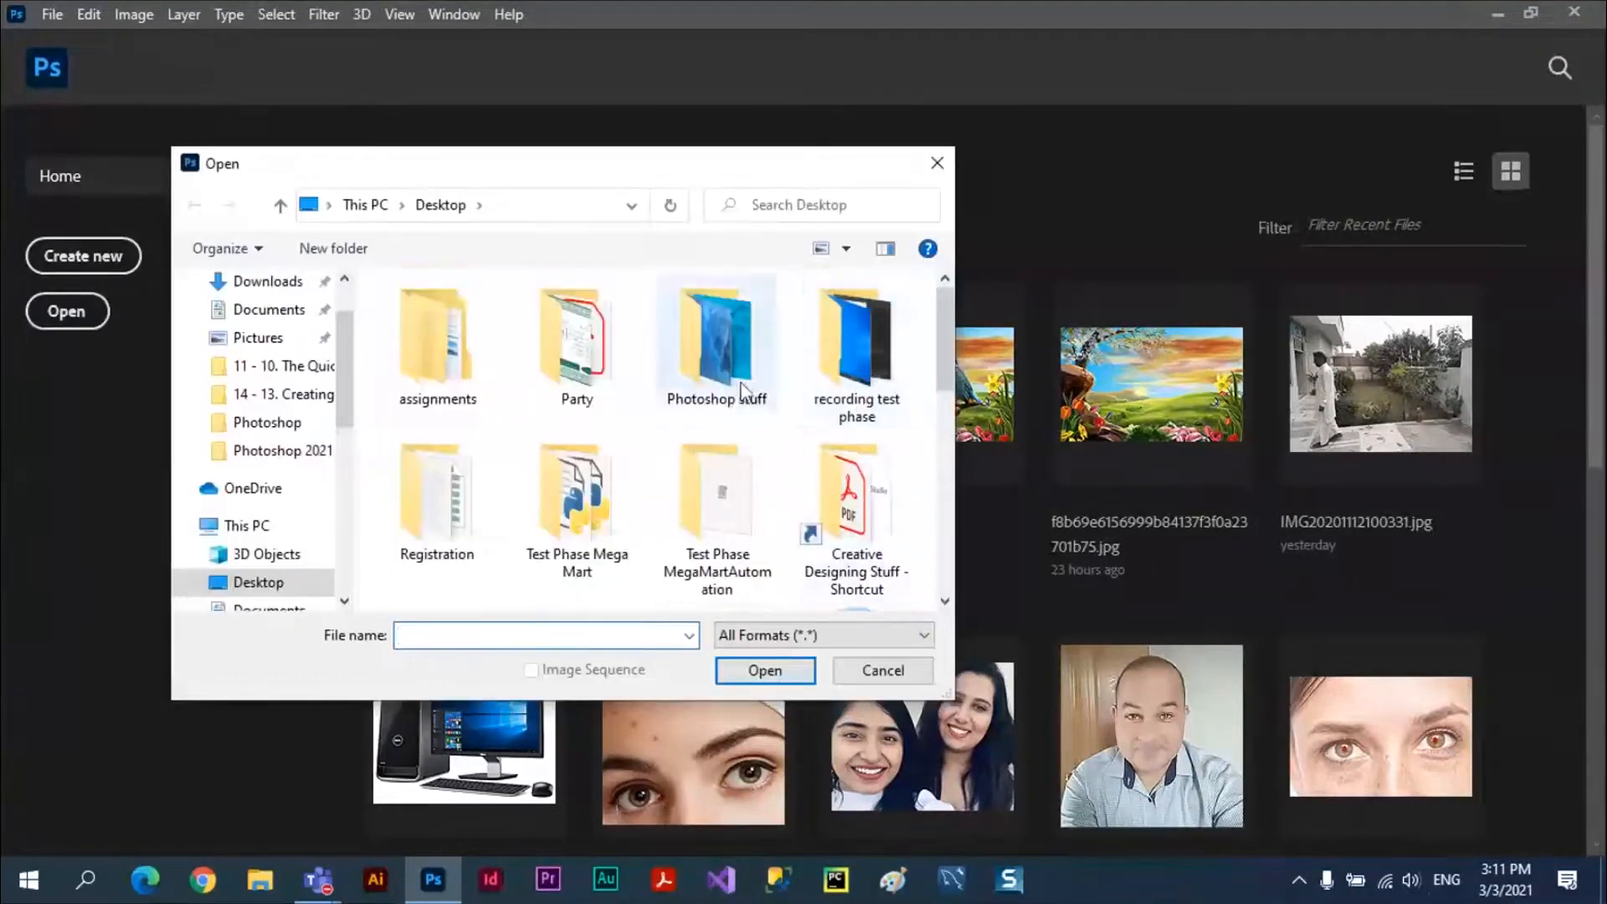
drag(951, 353, 952, 390)
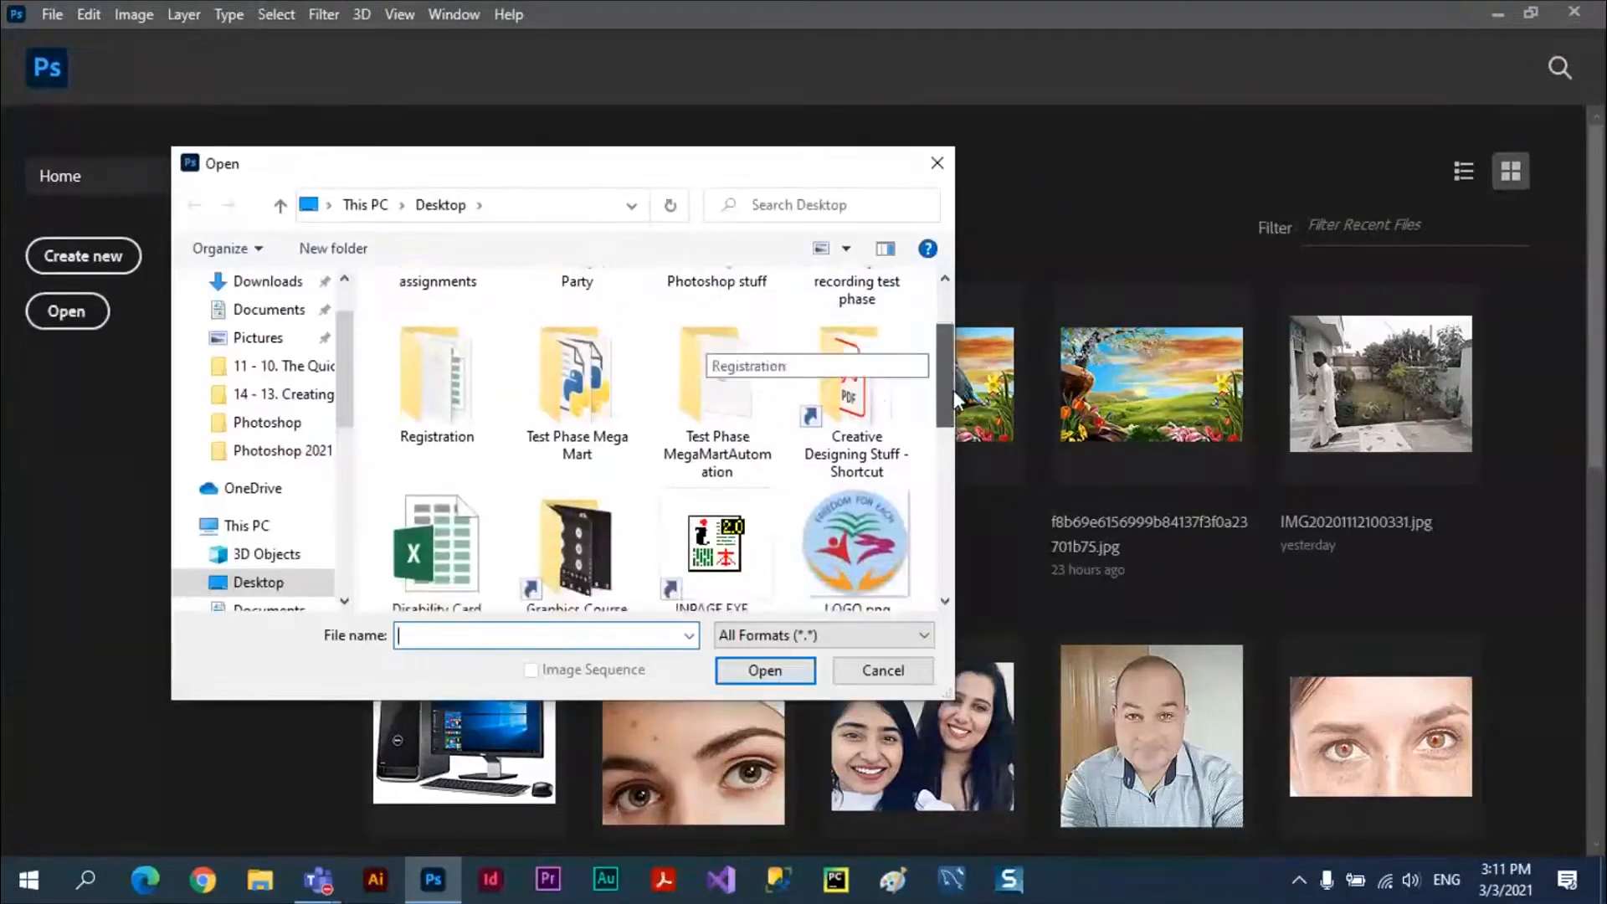
double_click(866, 406)
scroll(948, 375, down, 2)
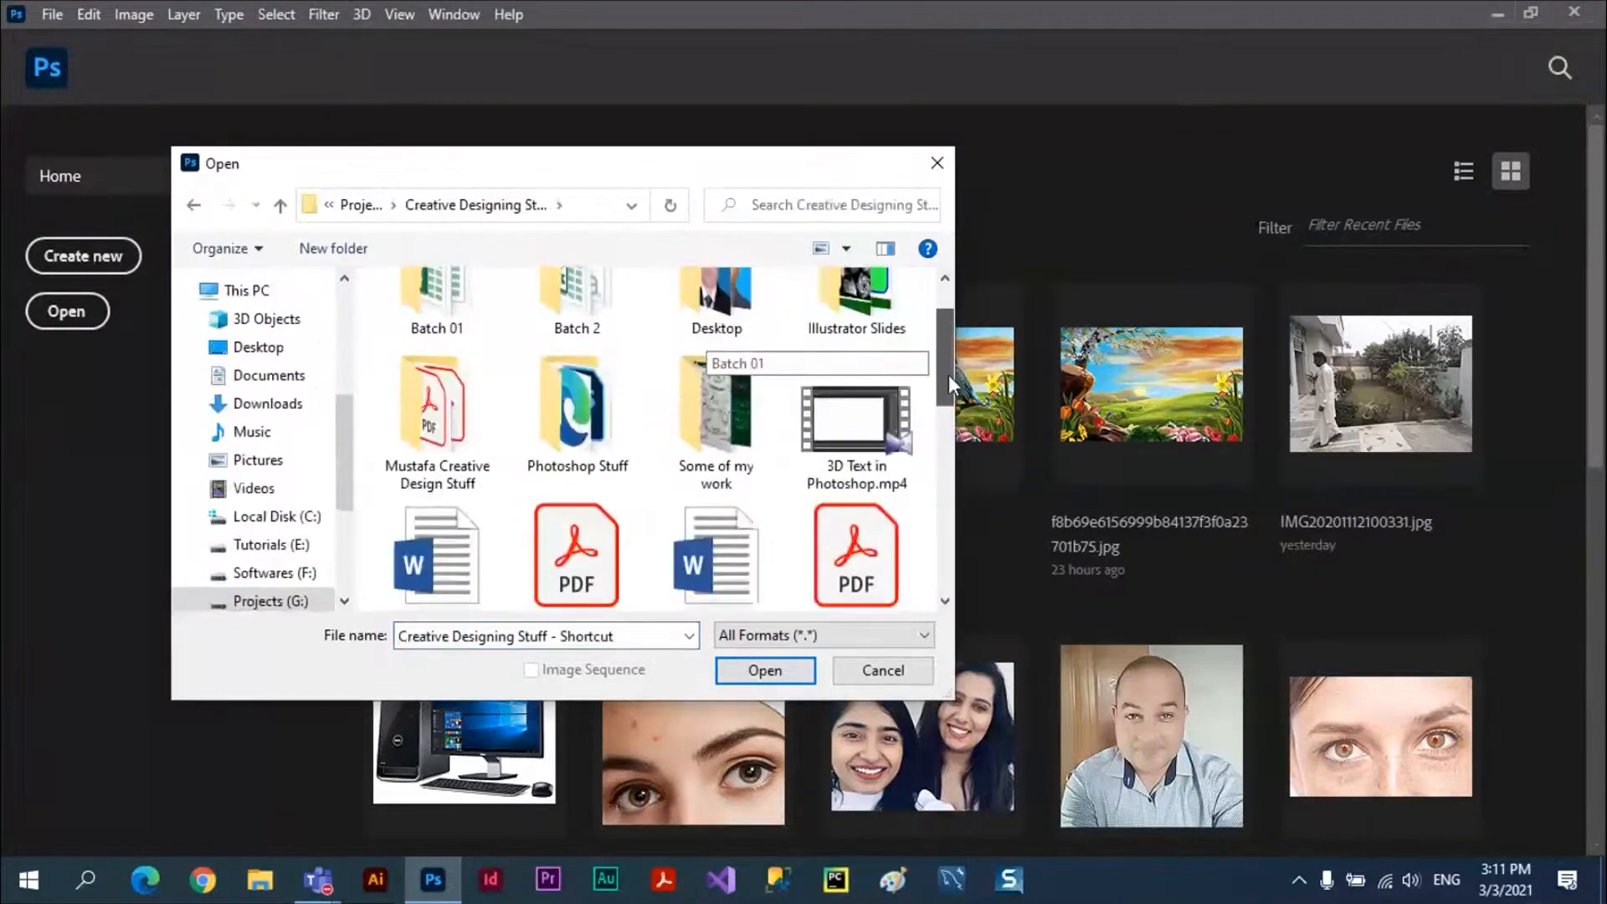
double_click(592, 390)
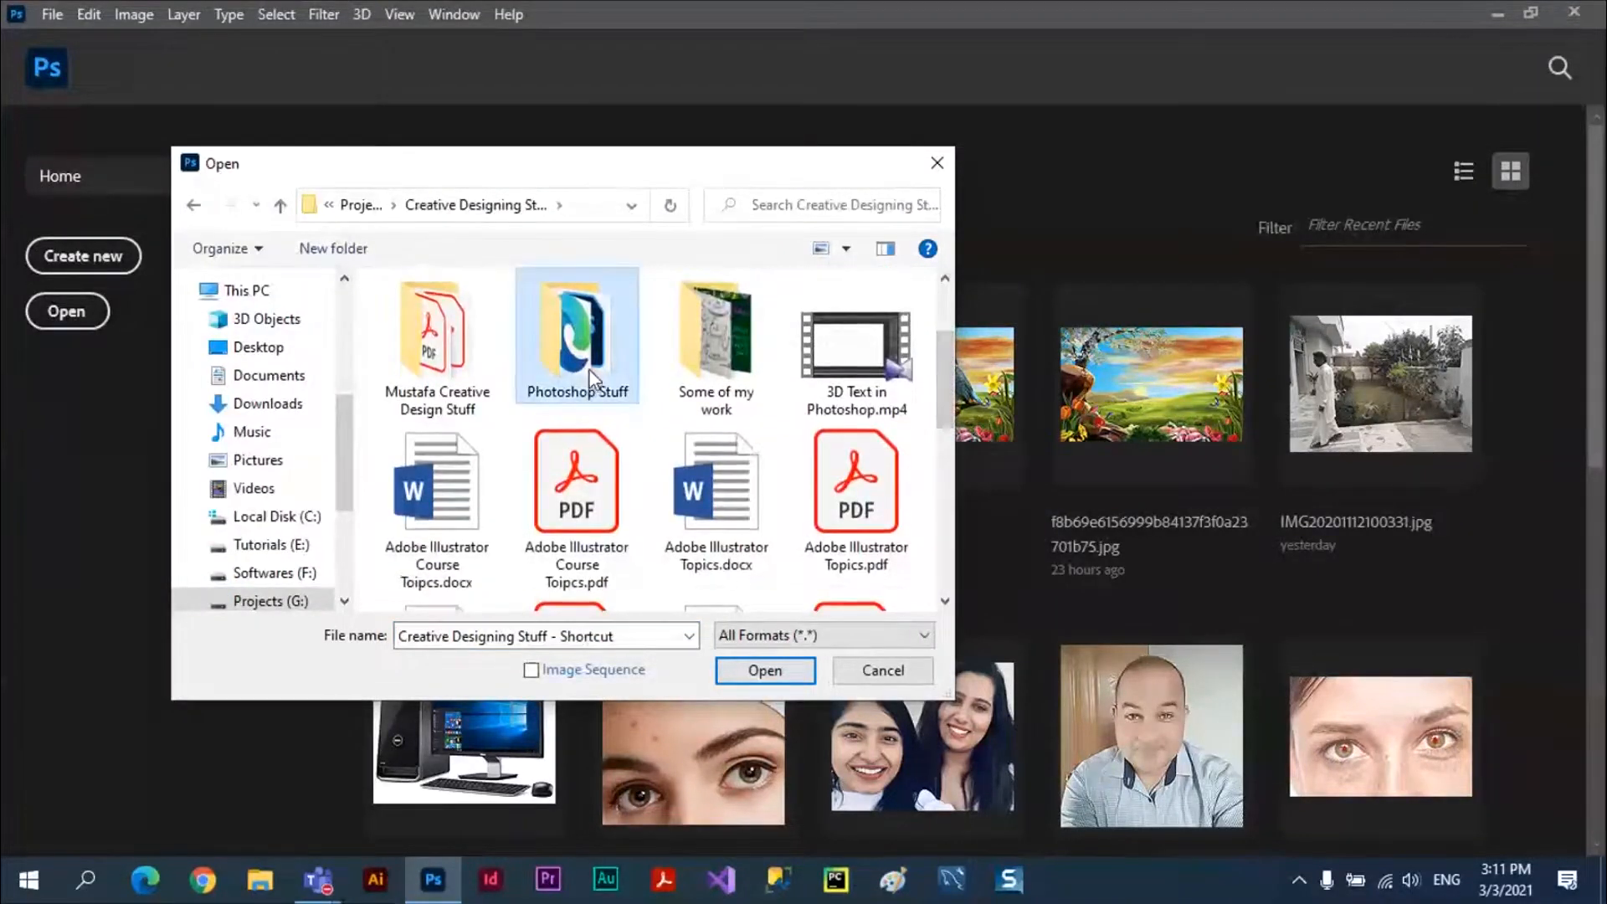
scroll(946, 327, down, 3)
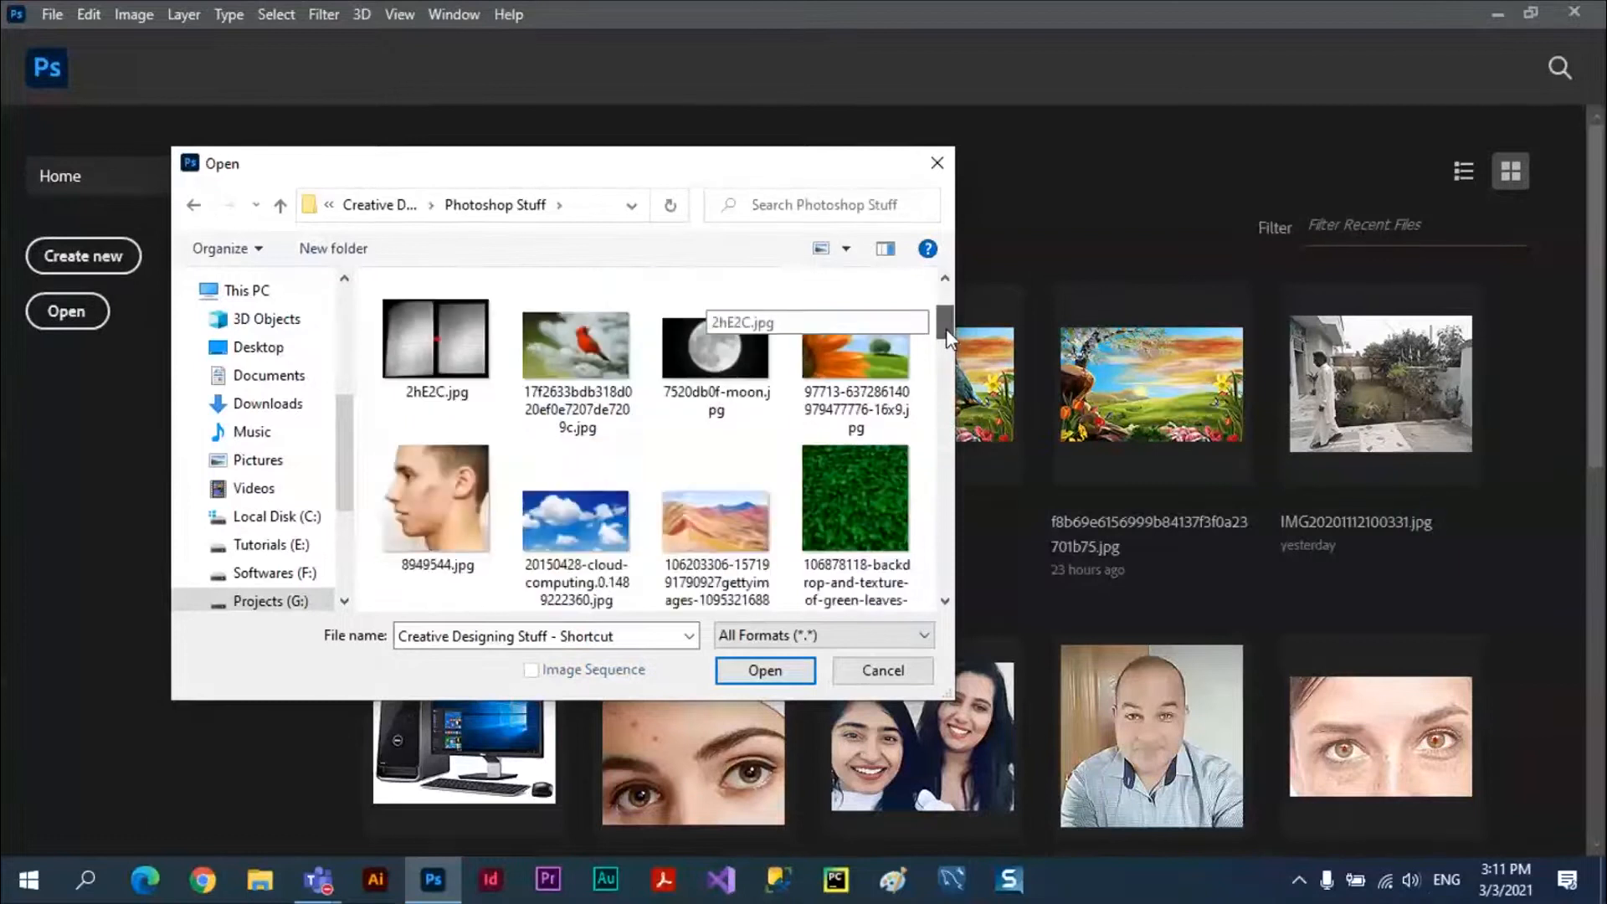
drag(946, 369, 930, 563)
click(429, 426)
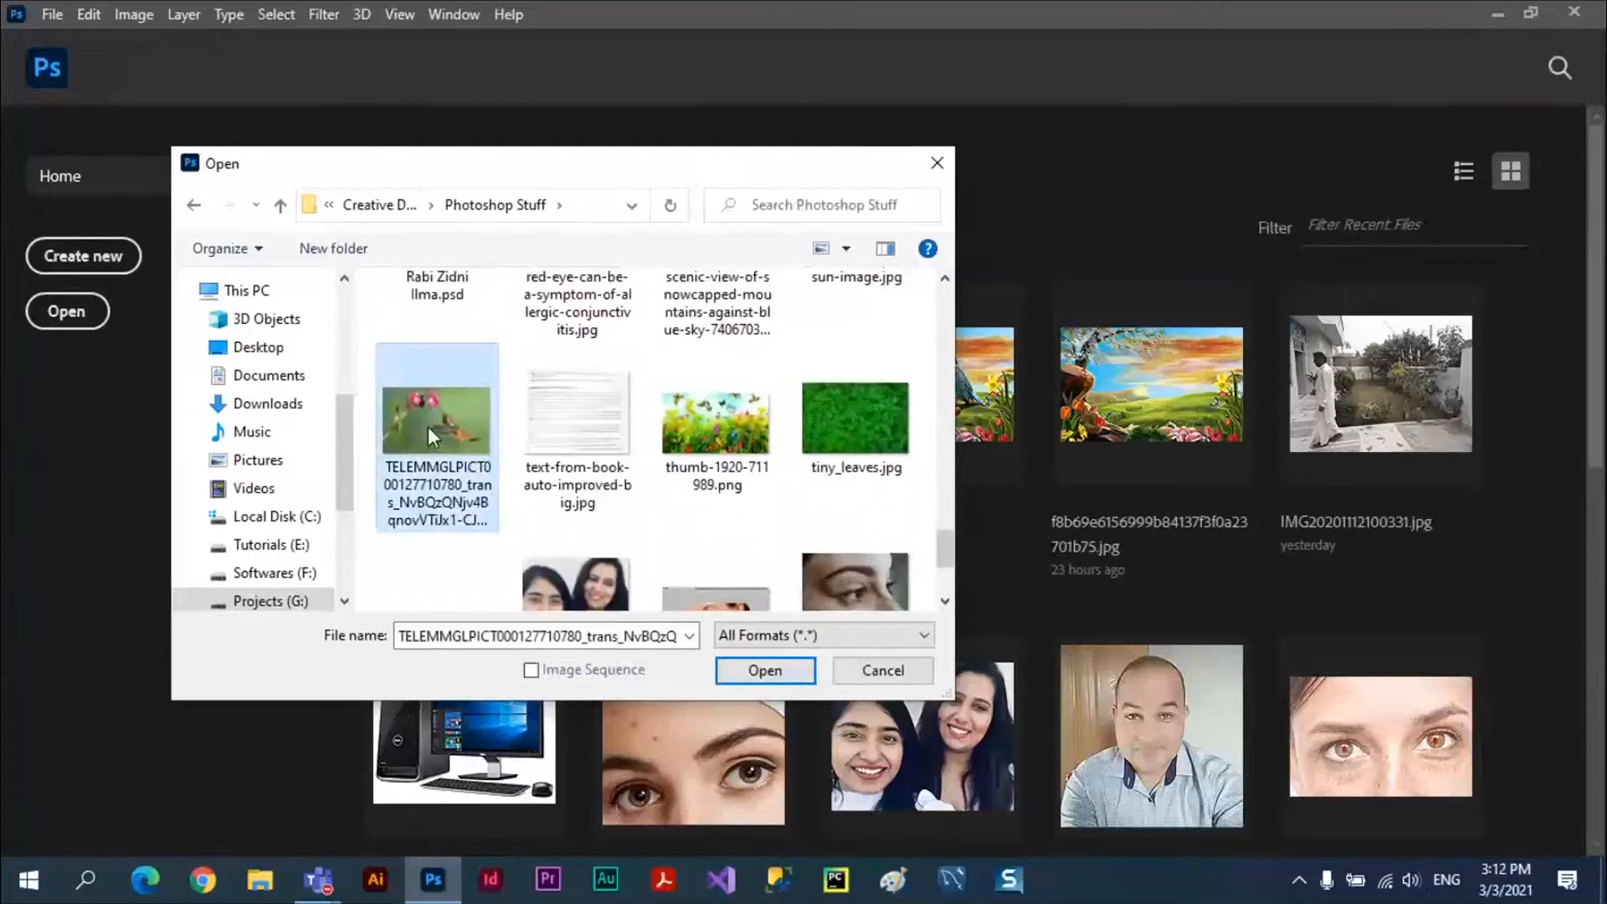
click(765, 672)
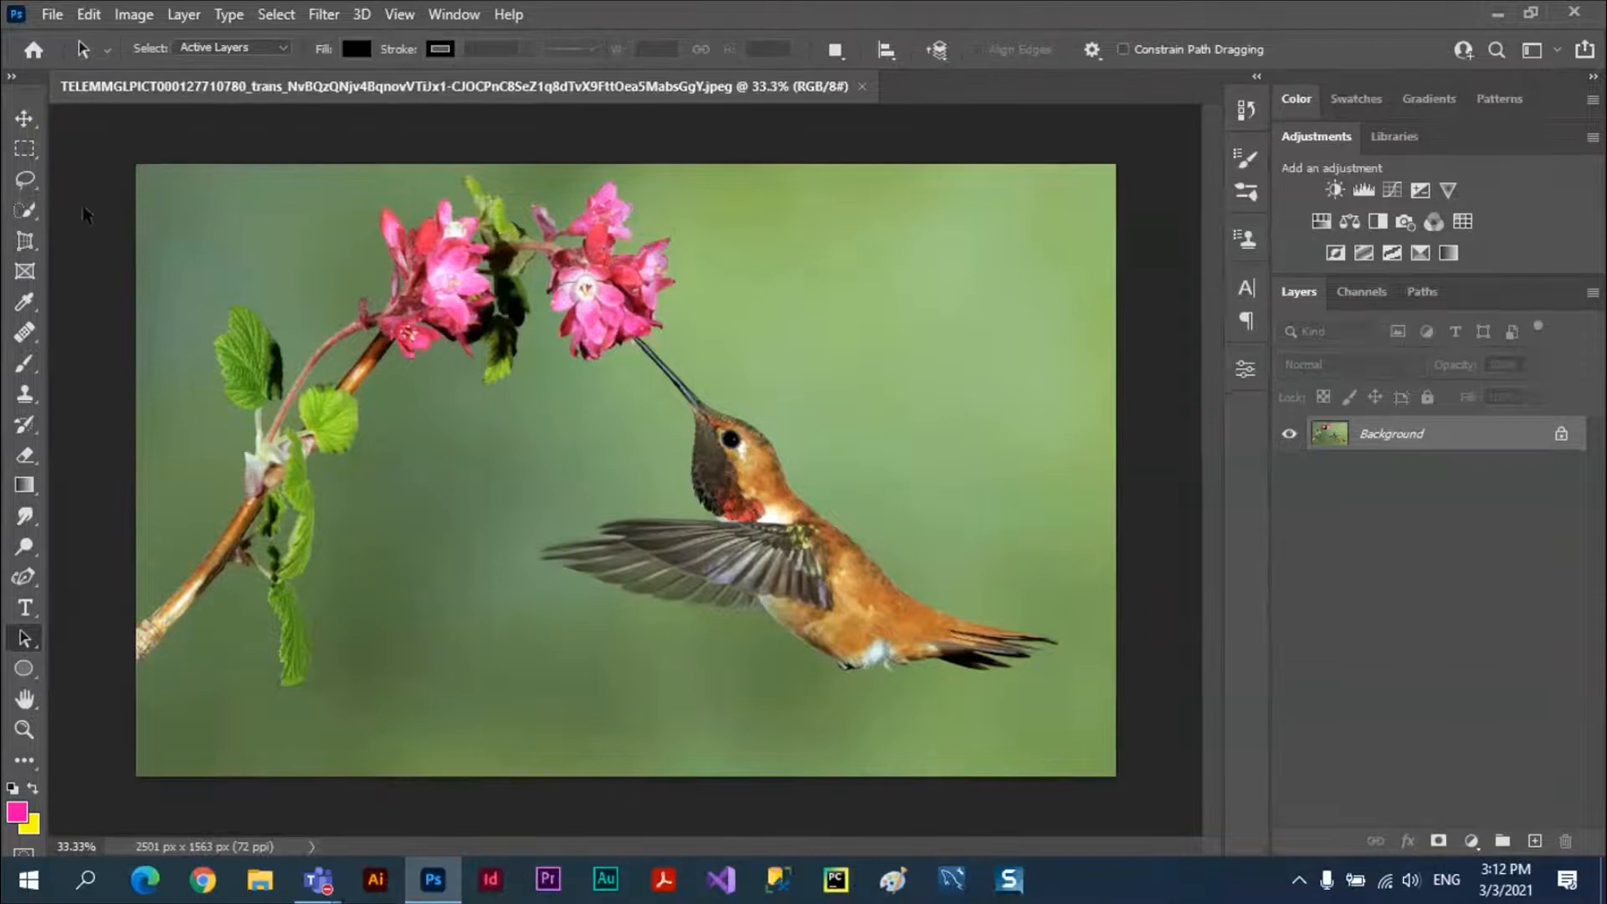
click(24, 156)
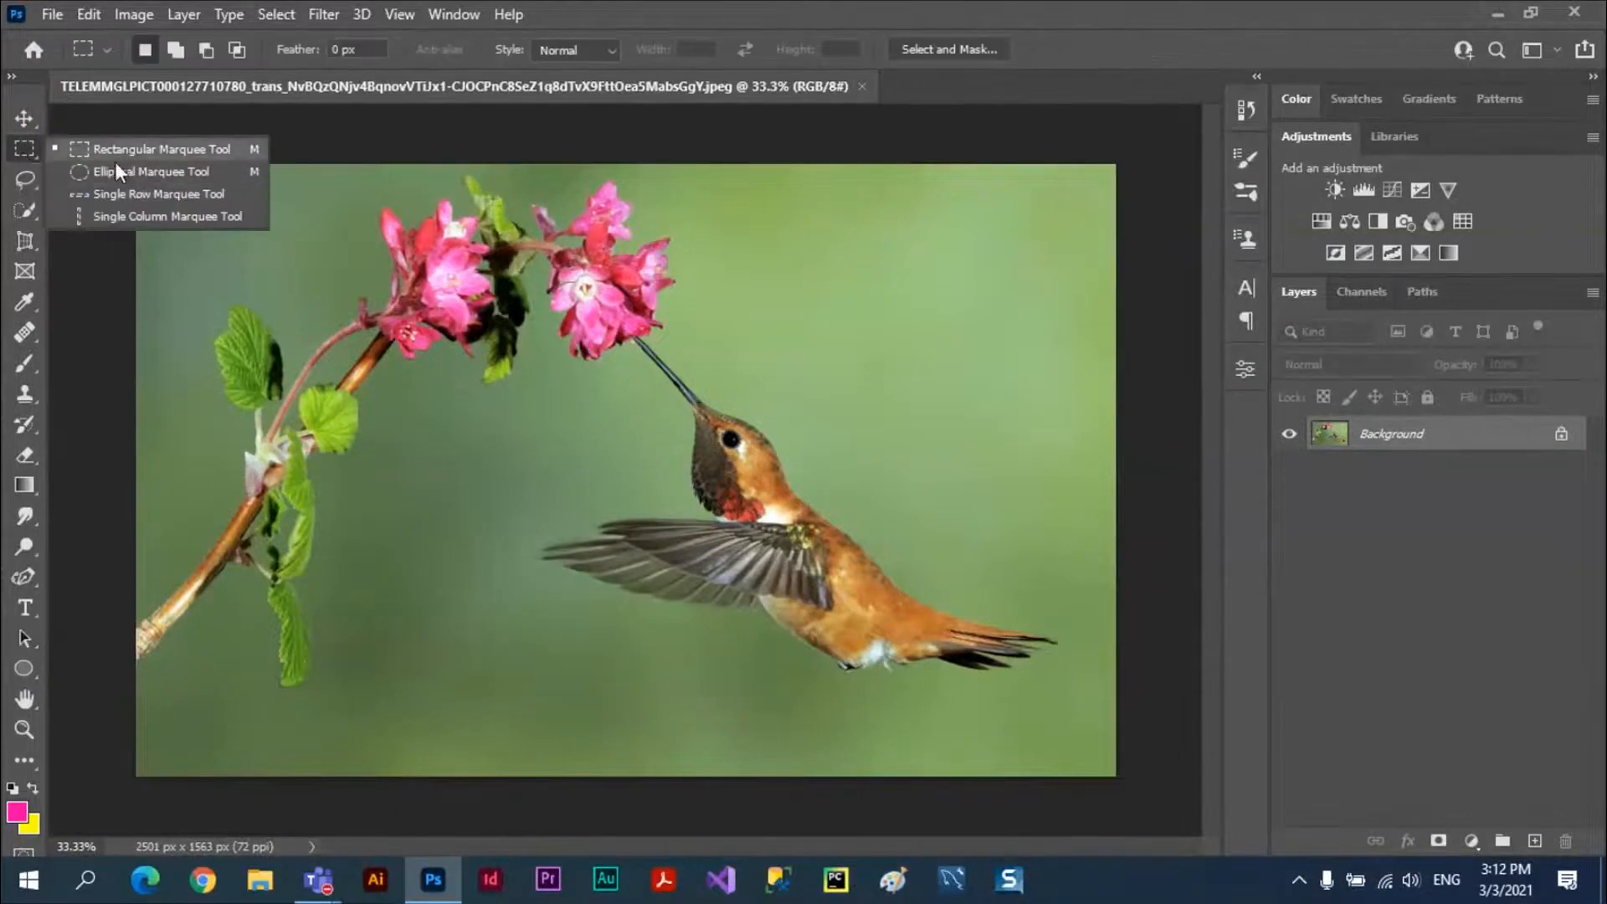
click(23, 180)
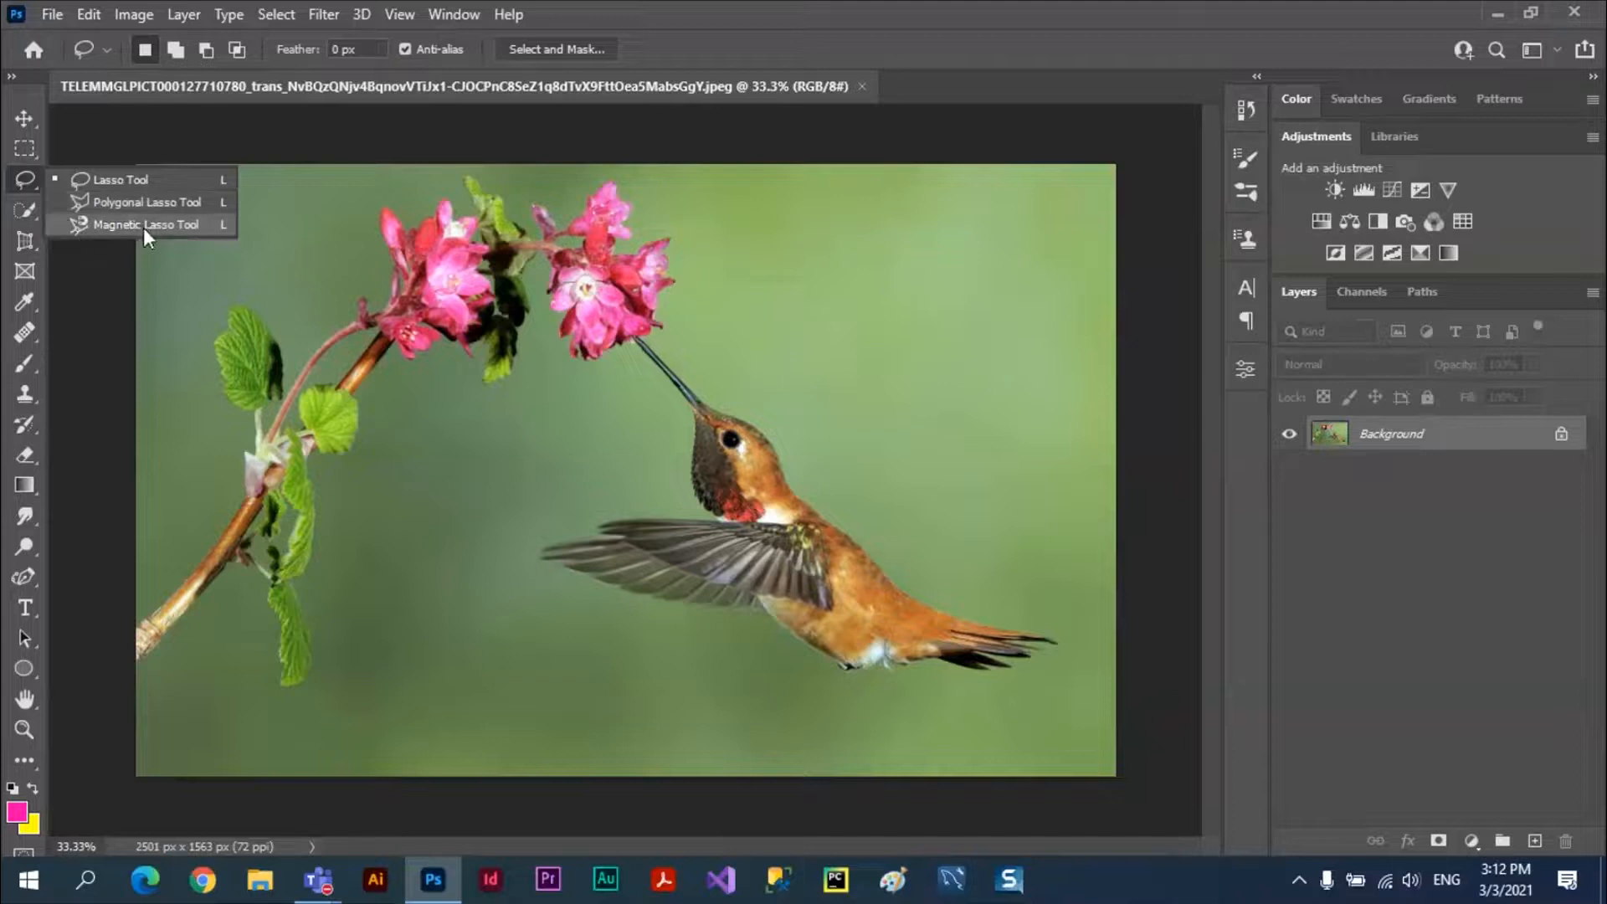
Select the hummingbird with the Object Selection tool in Lasso mode by drawing a loose outline around it
click(23, 211)
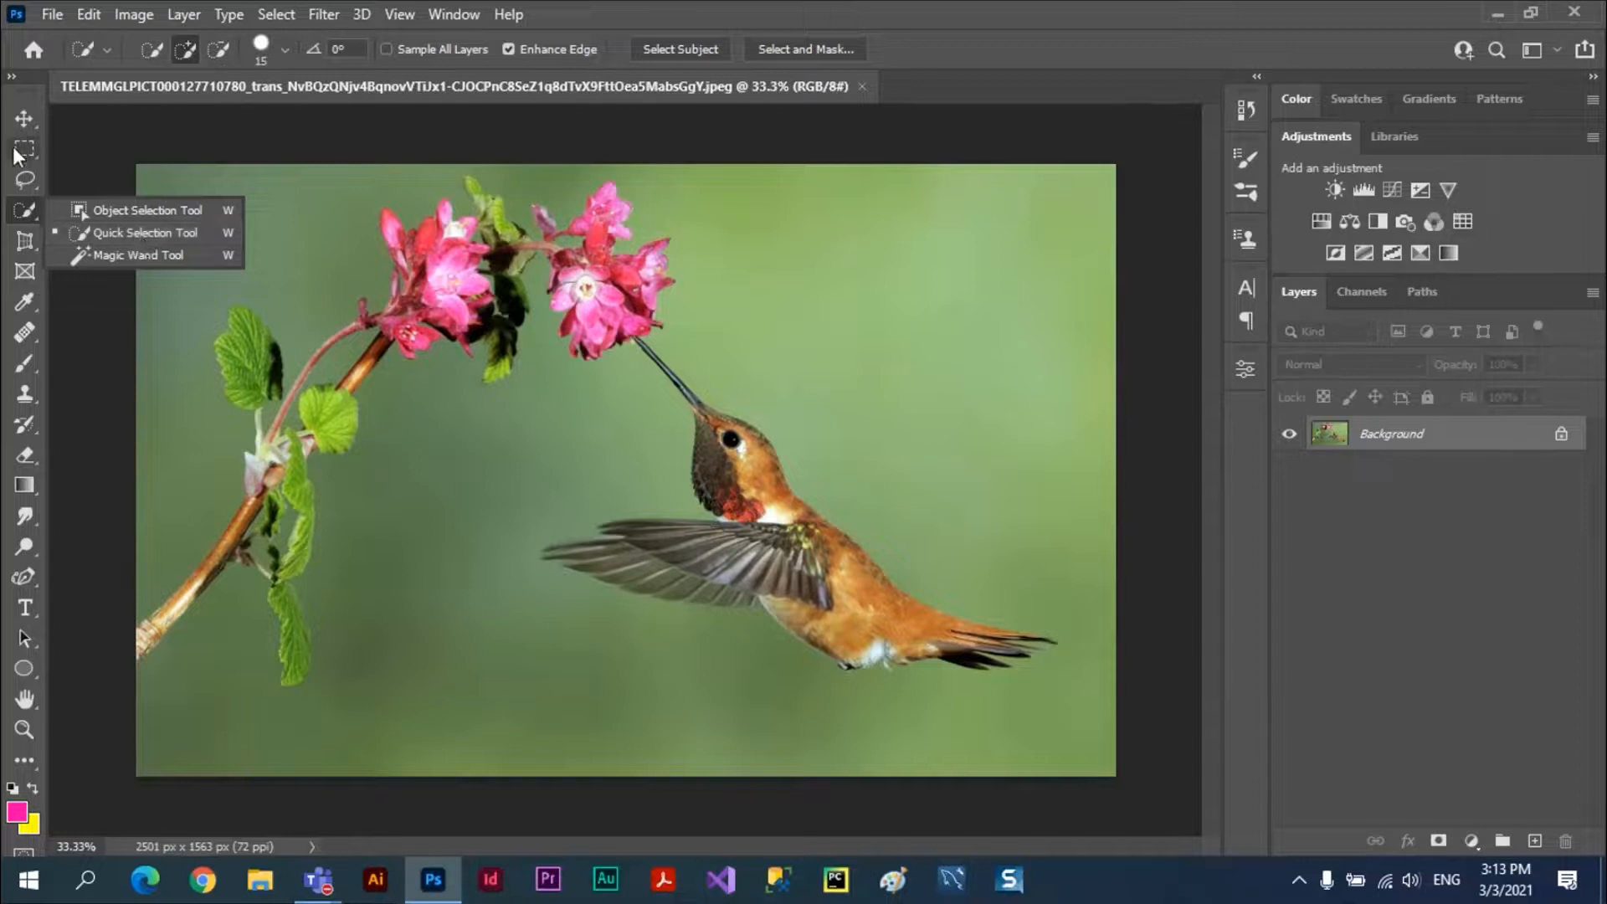
click(130, 211)
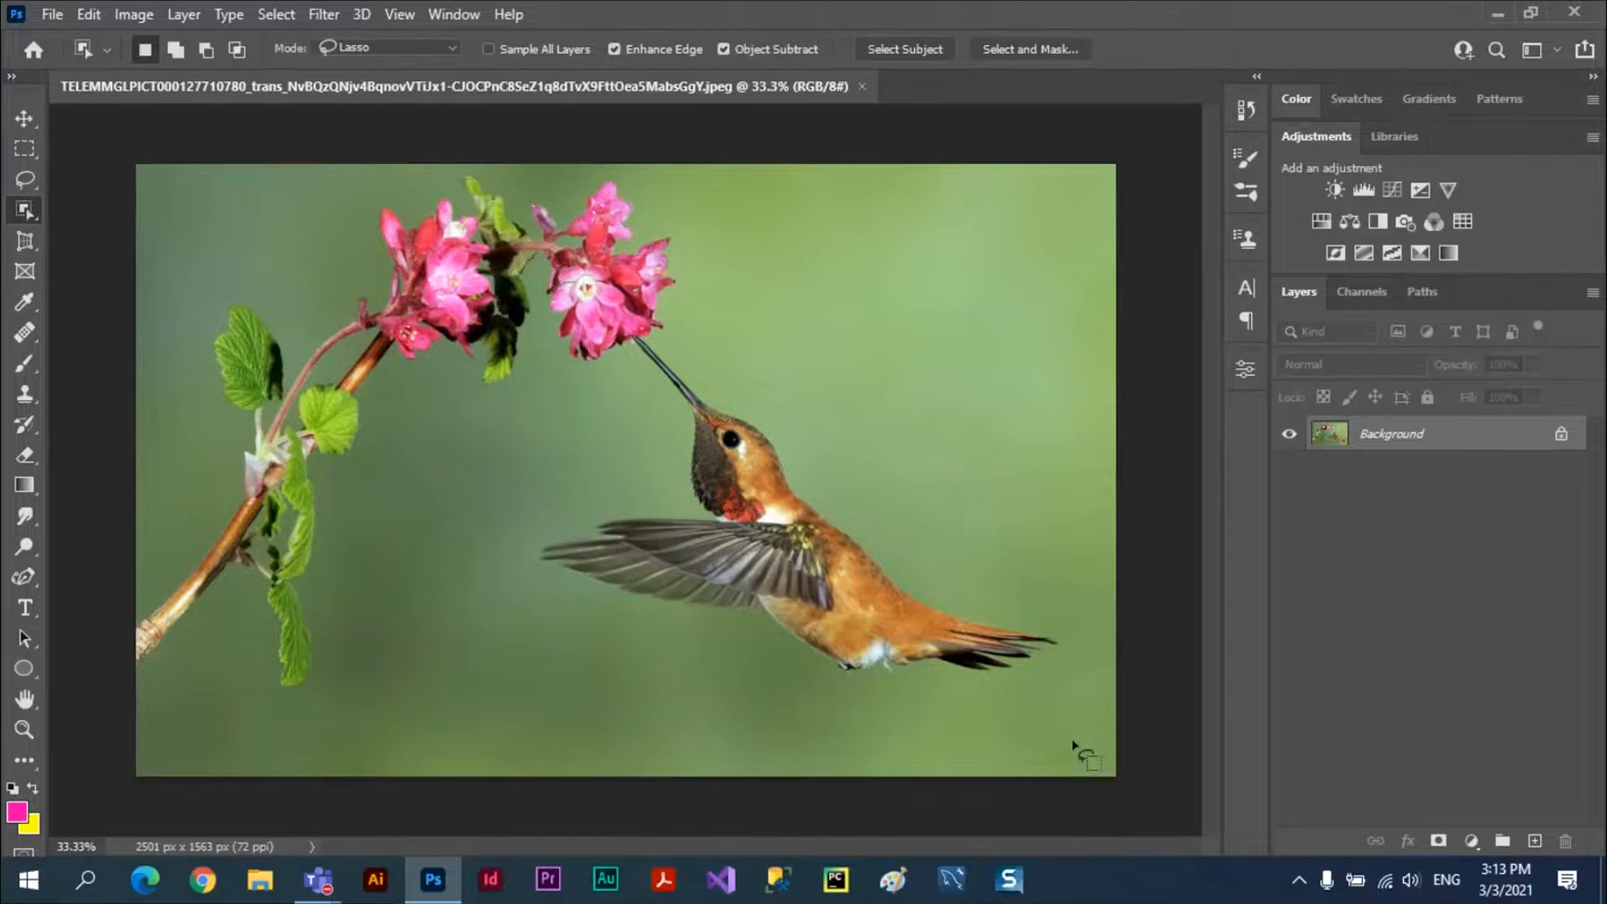
click(457, 47)
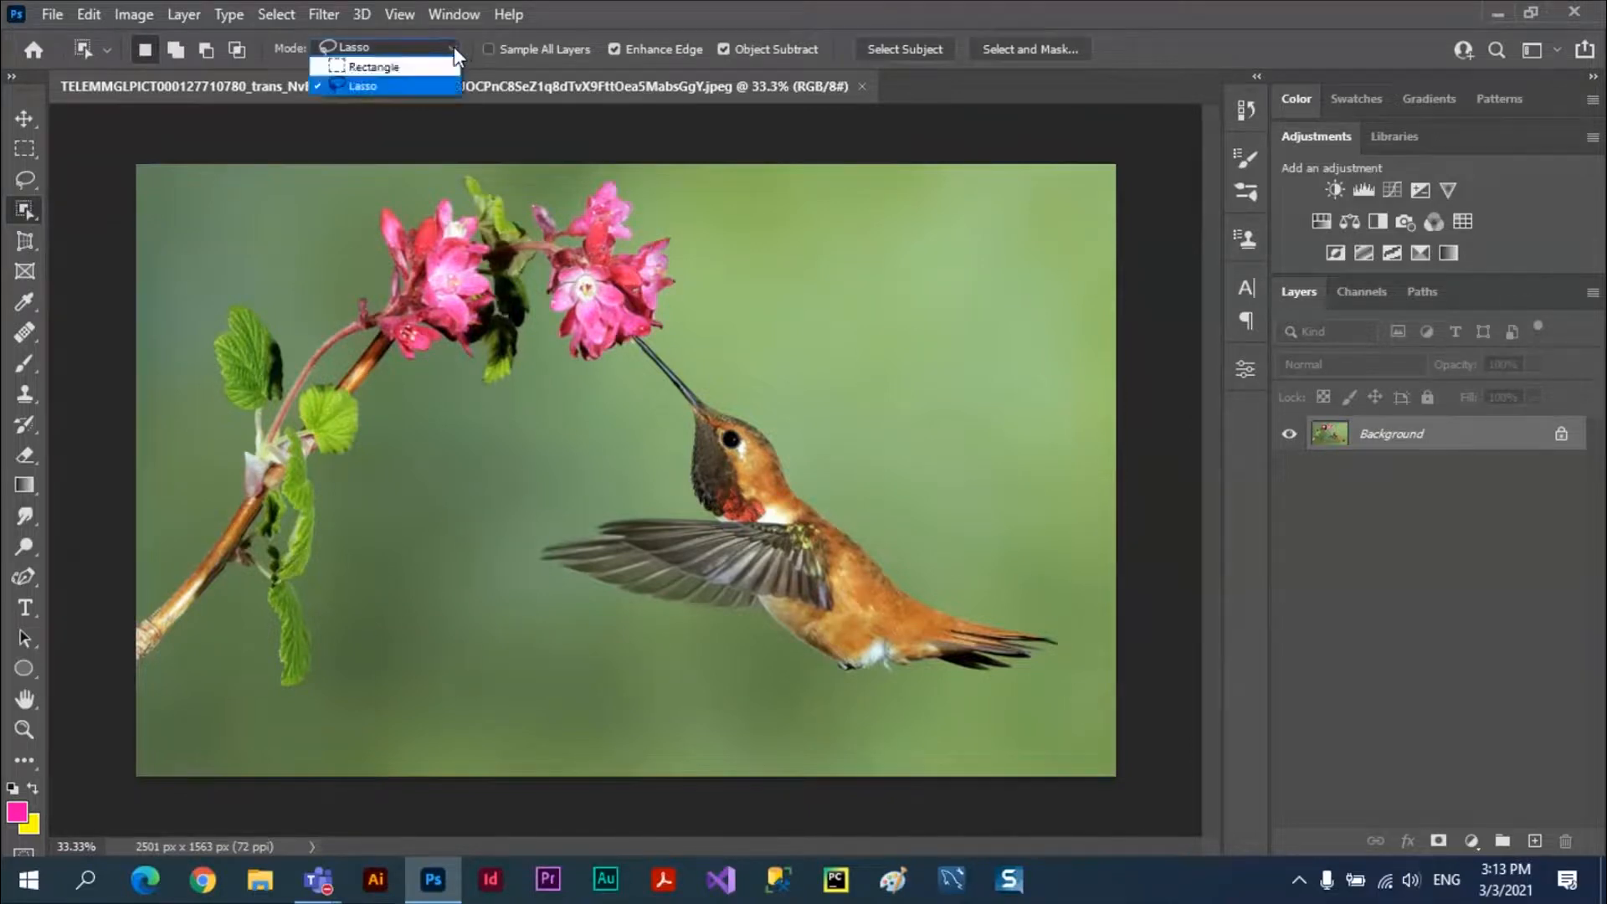
click(373, 89)
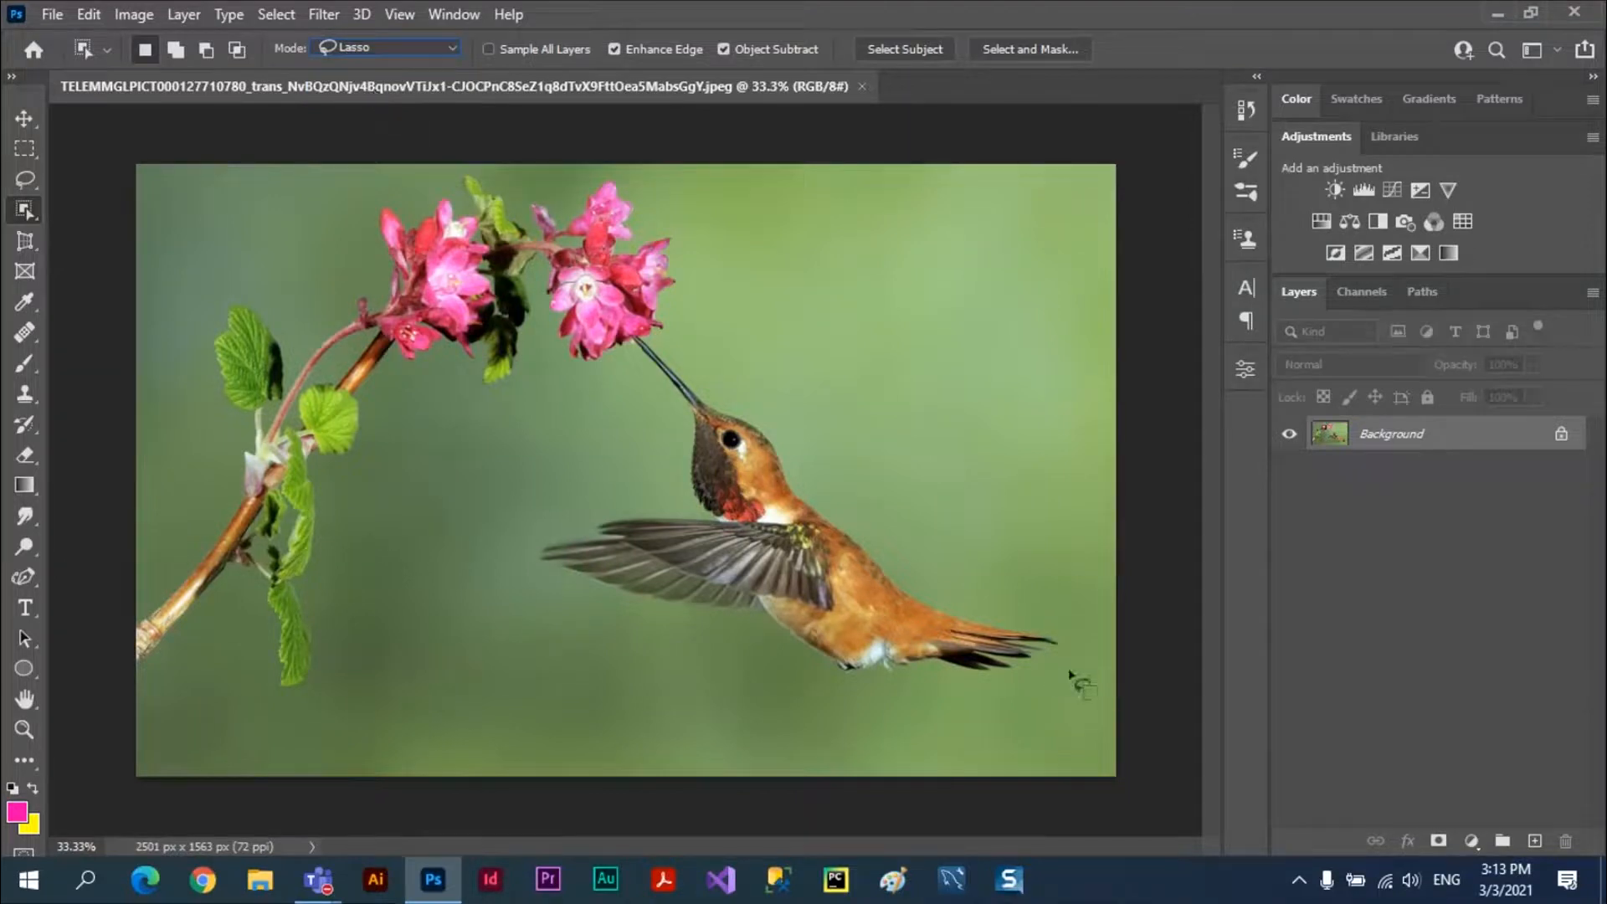
mouse_move(1068, 670)
mouse_down()
mouse_move(858, 720)
mouse_move(532, 605)
mouse_move(575, 424)
mouse_move(606, 403)
mouse_move(617, 359)
mouse_move(667, 329)
mouse_move(1026, 525)
mouse_move(1095, 611)
mouse_move(1069, 670)
mouse_up()
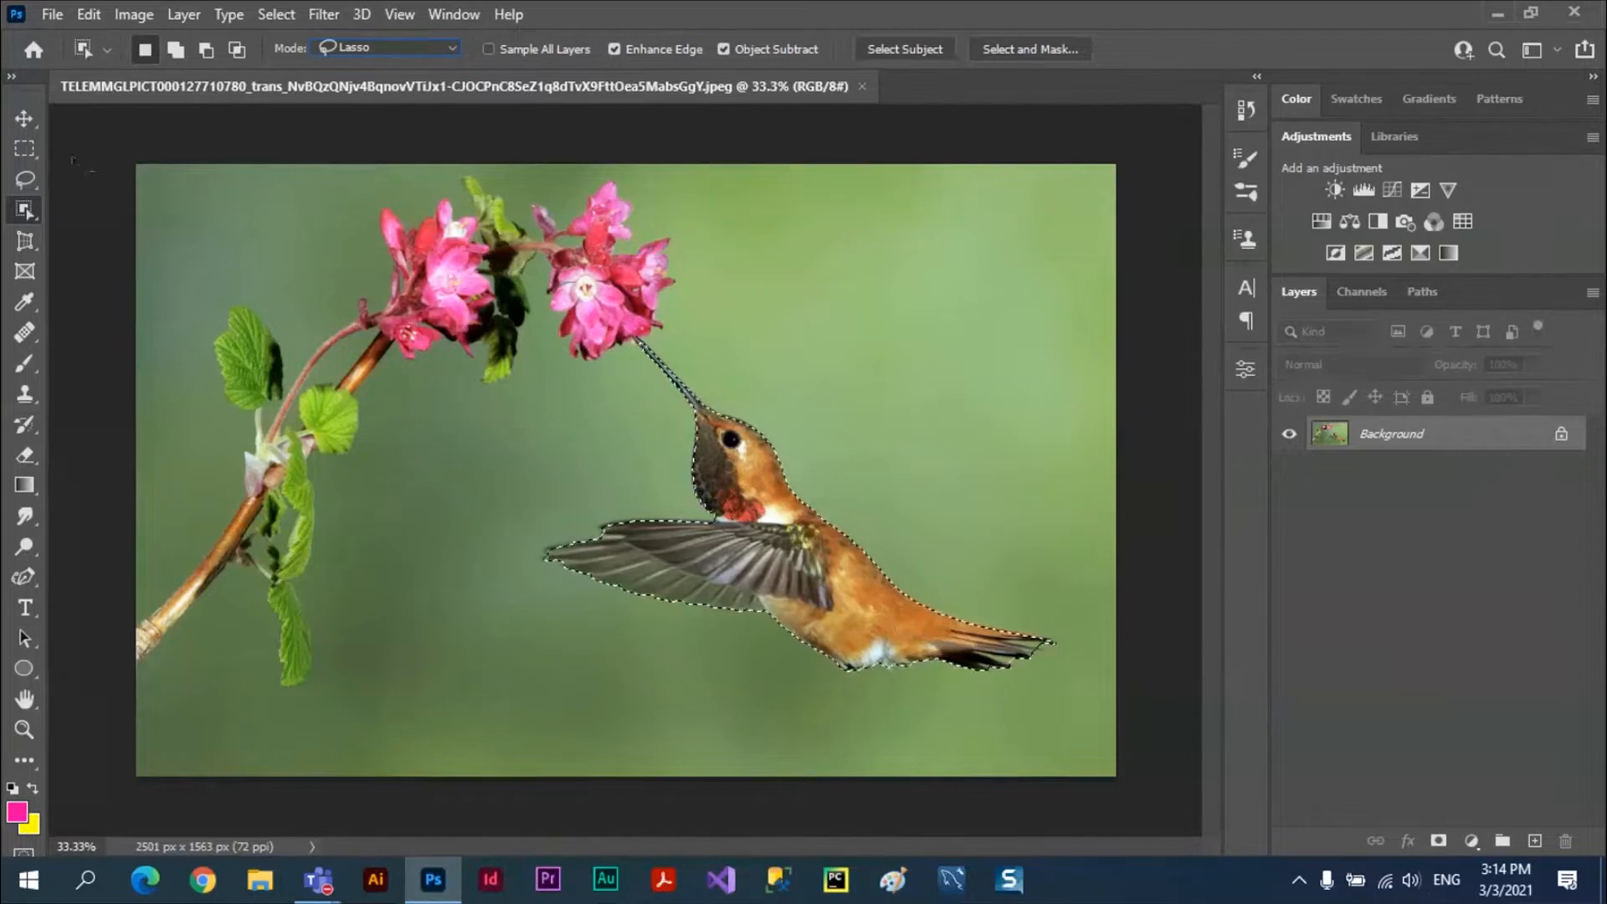
Switch to the Rectangular Marquee tool and collapse the Color and Adjustments groups to give the layer list more room
click(27, 149)
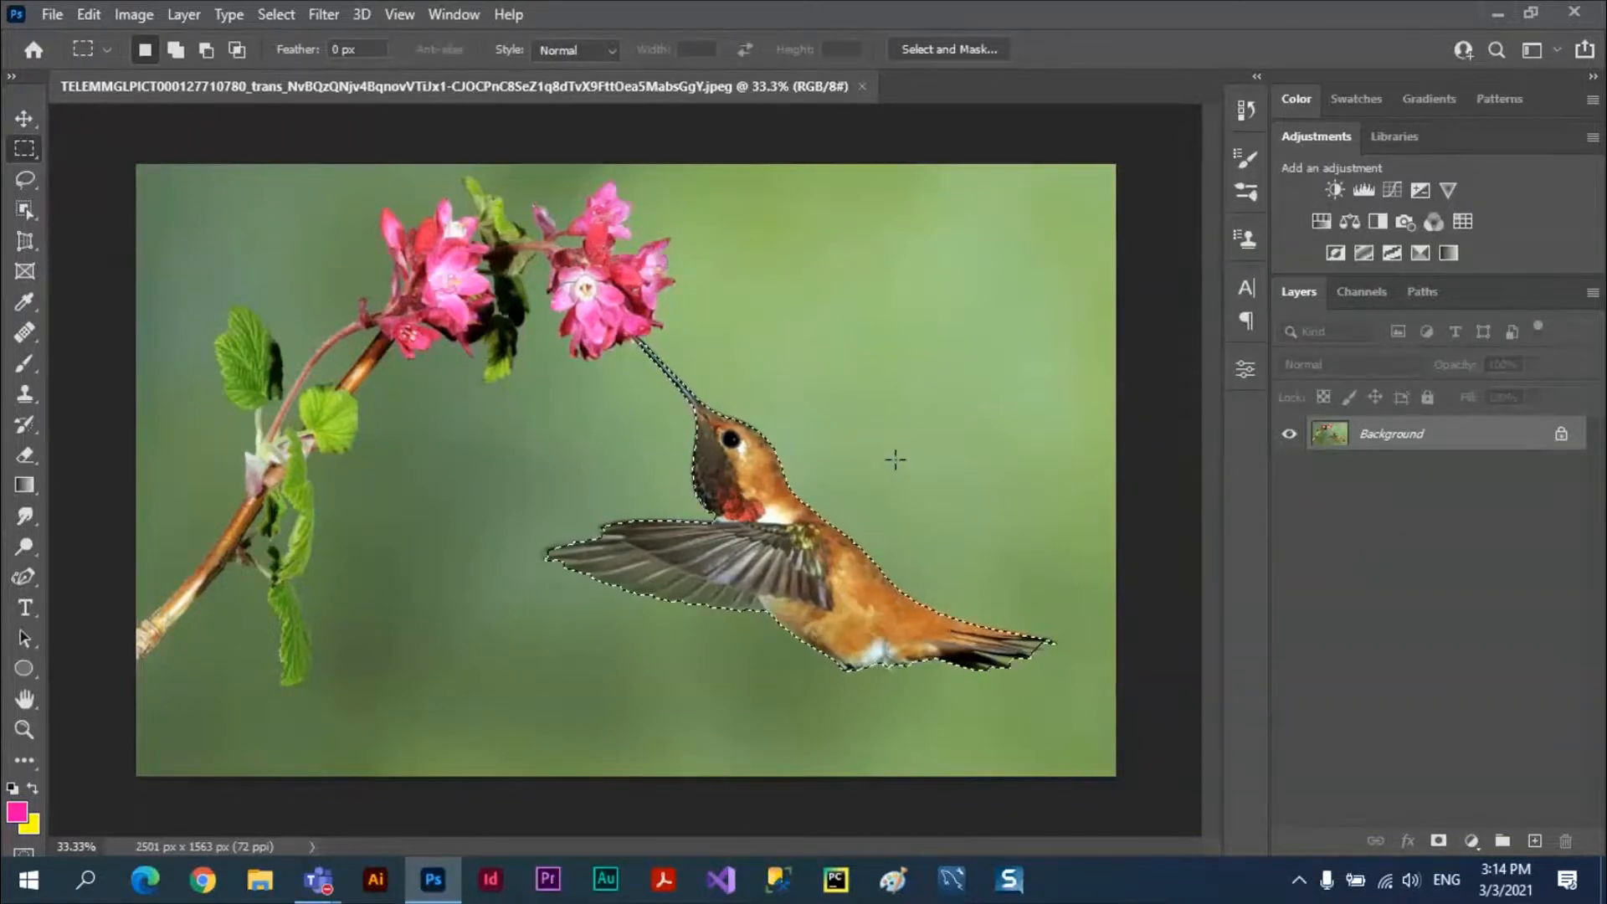
click(1299, 98)
click(1299, 97)
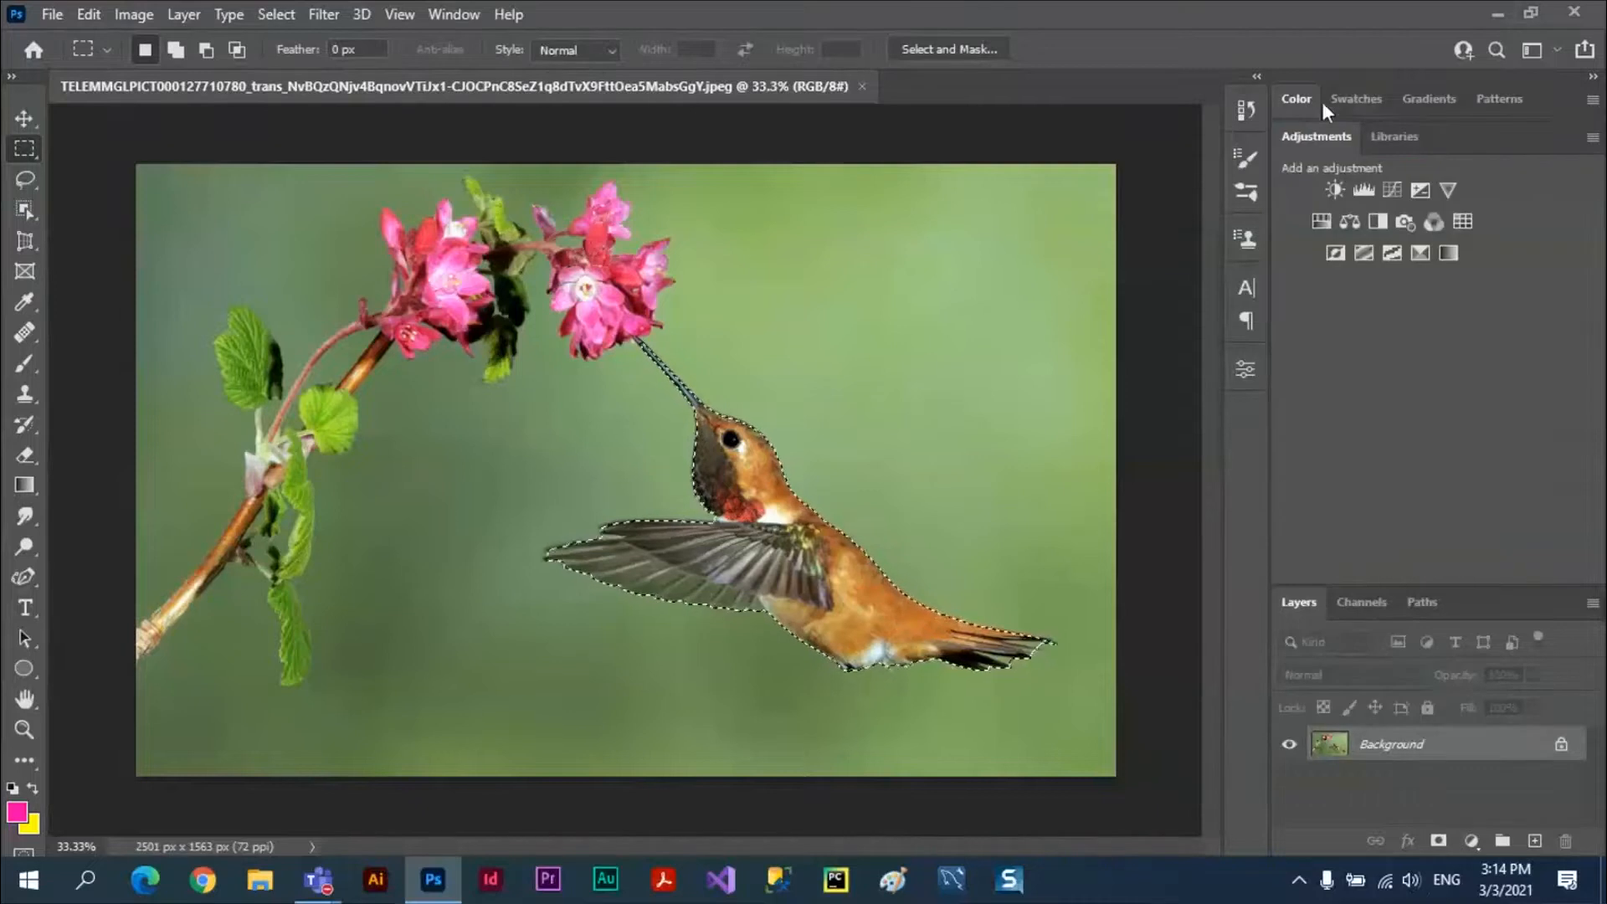
click(1308, 136)
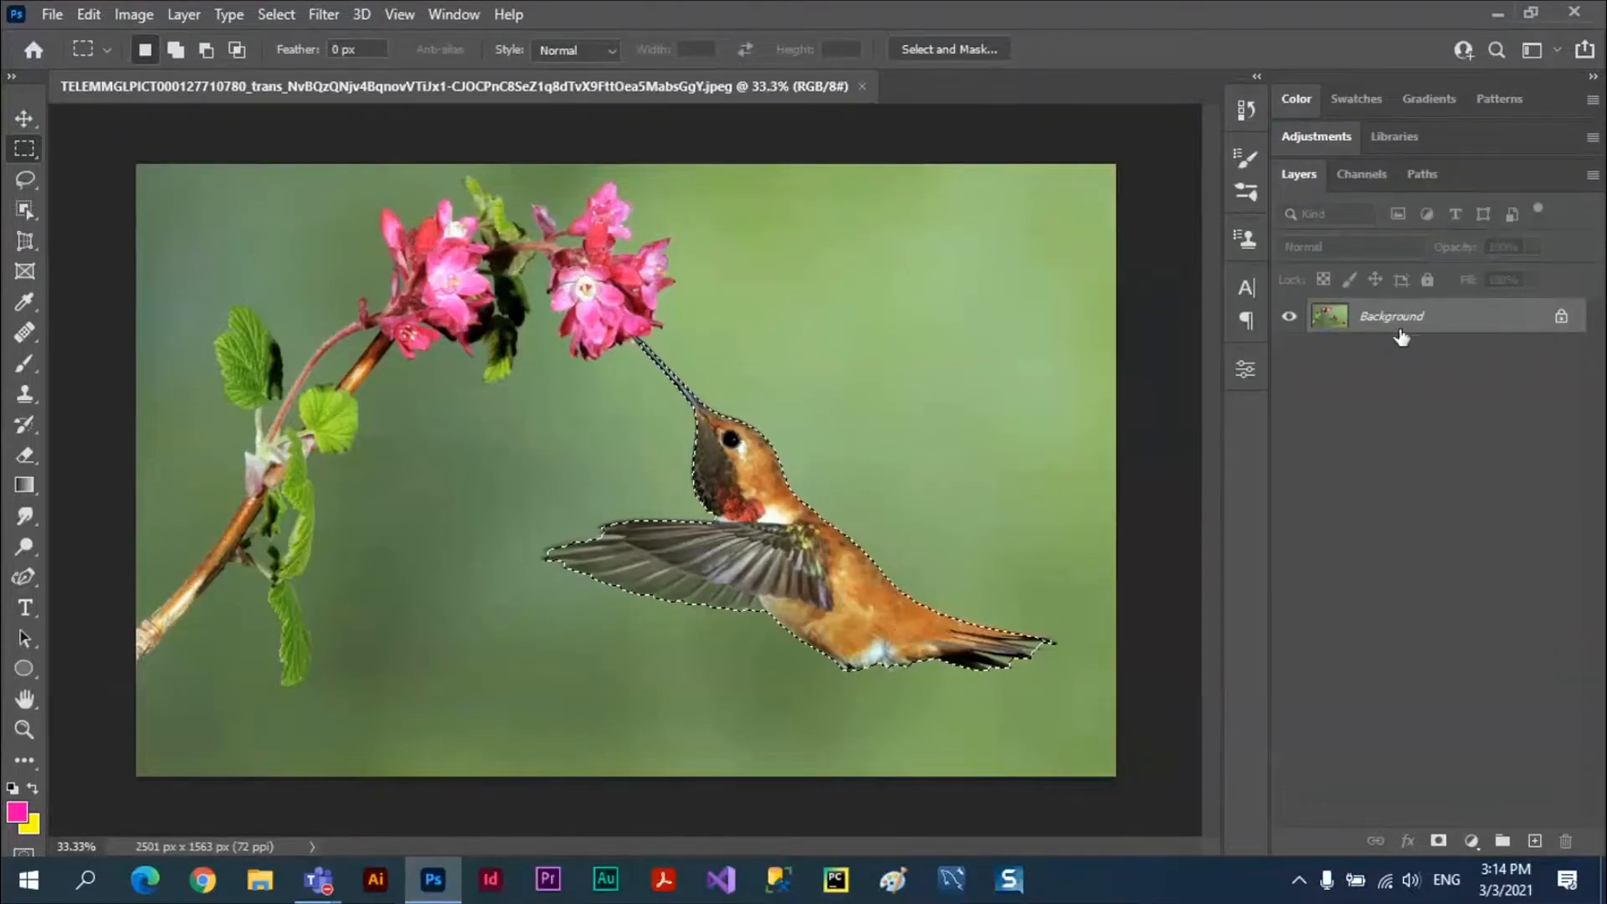
Examine the Red, Green and Blue channels one at a time, ending with Red selected and all channels shown
click(1364, 174)
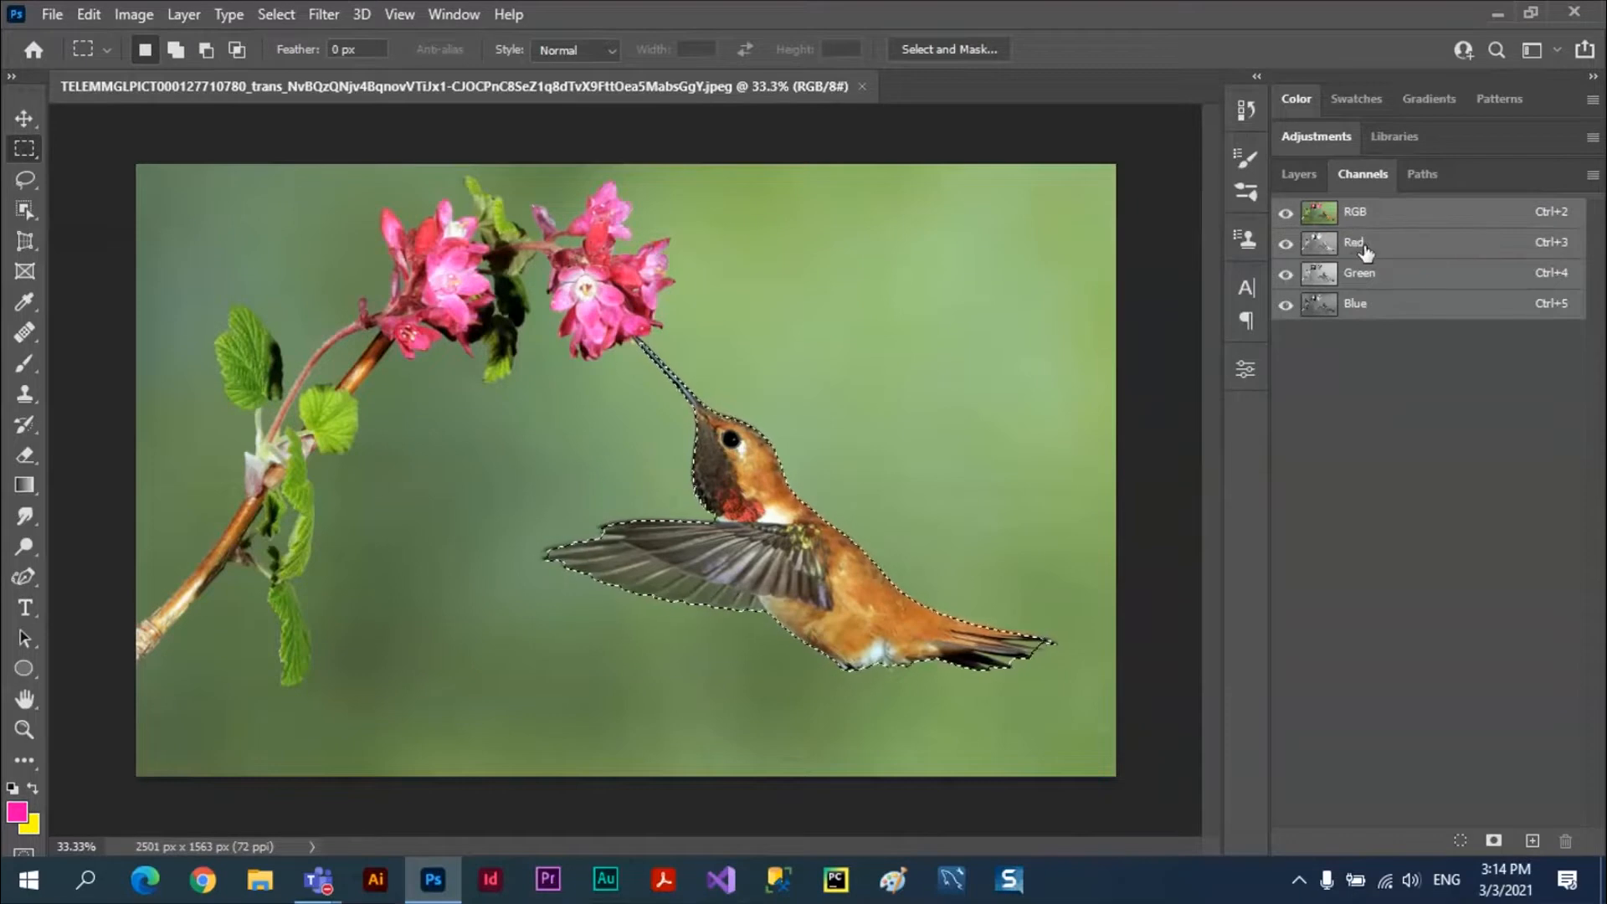
click(1322, 246)
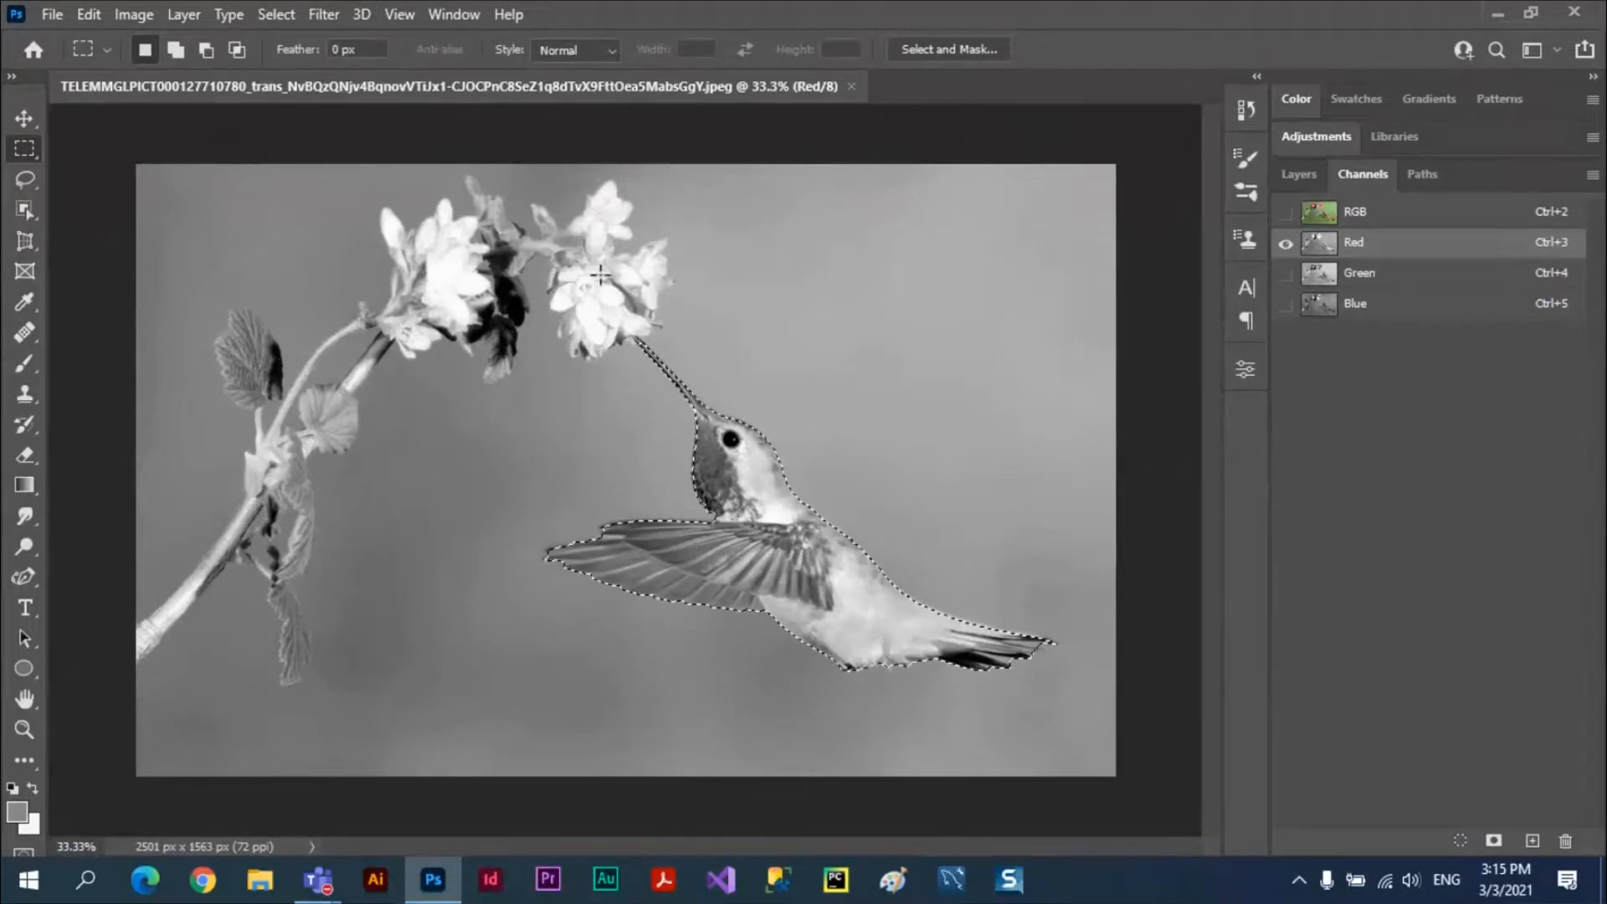
click(1364, 275)
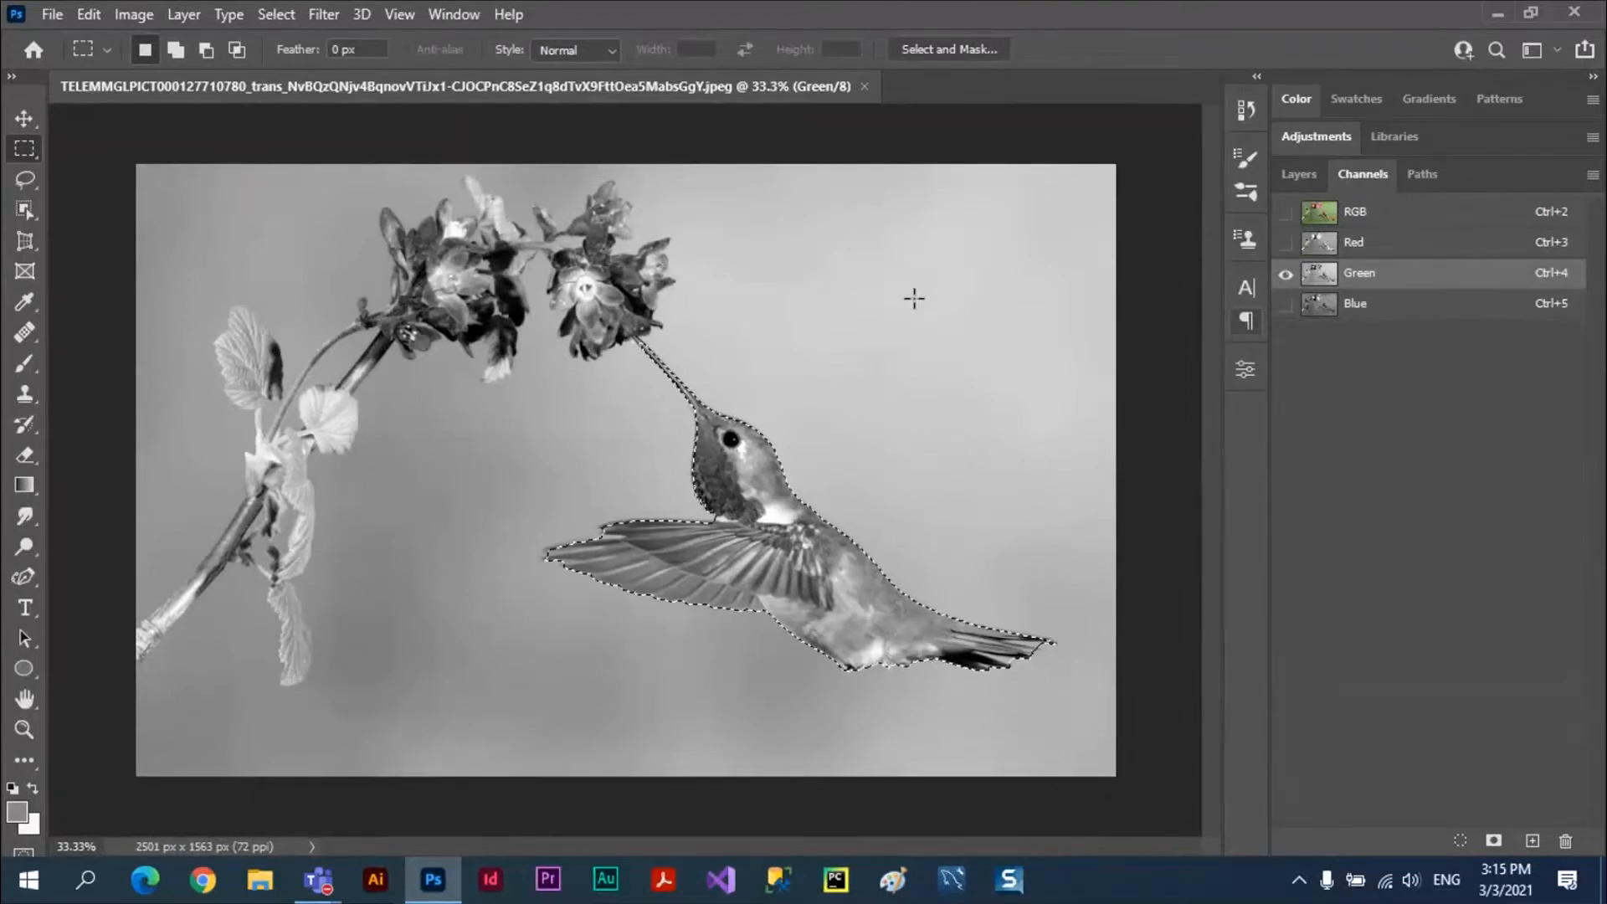
click(1353, 307)
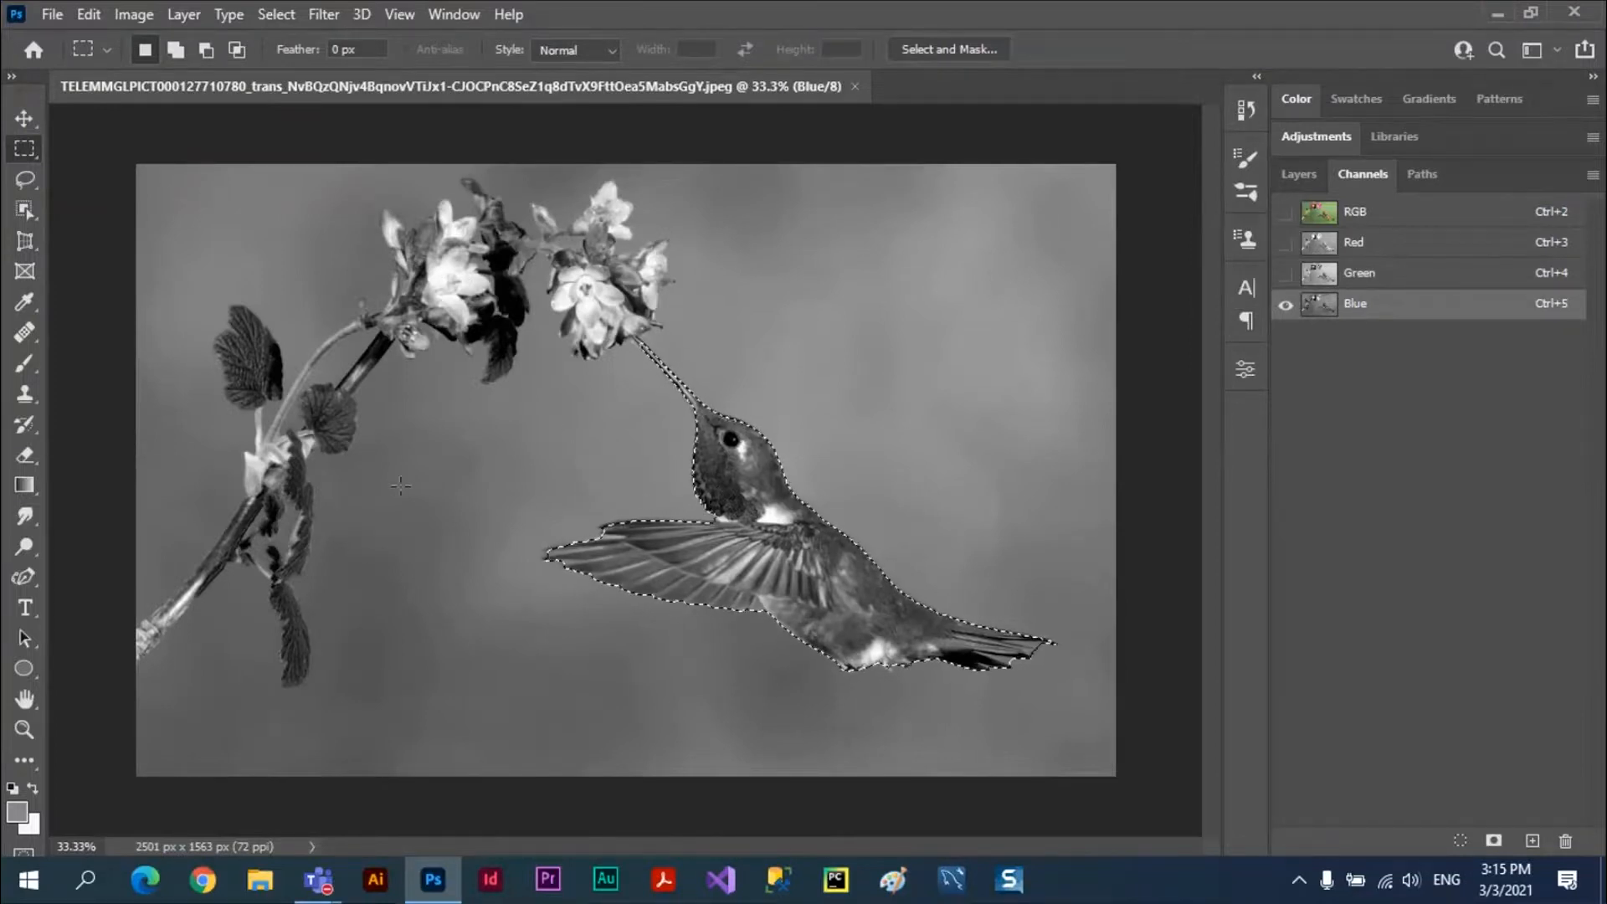
click(1360, 244)
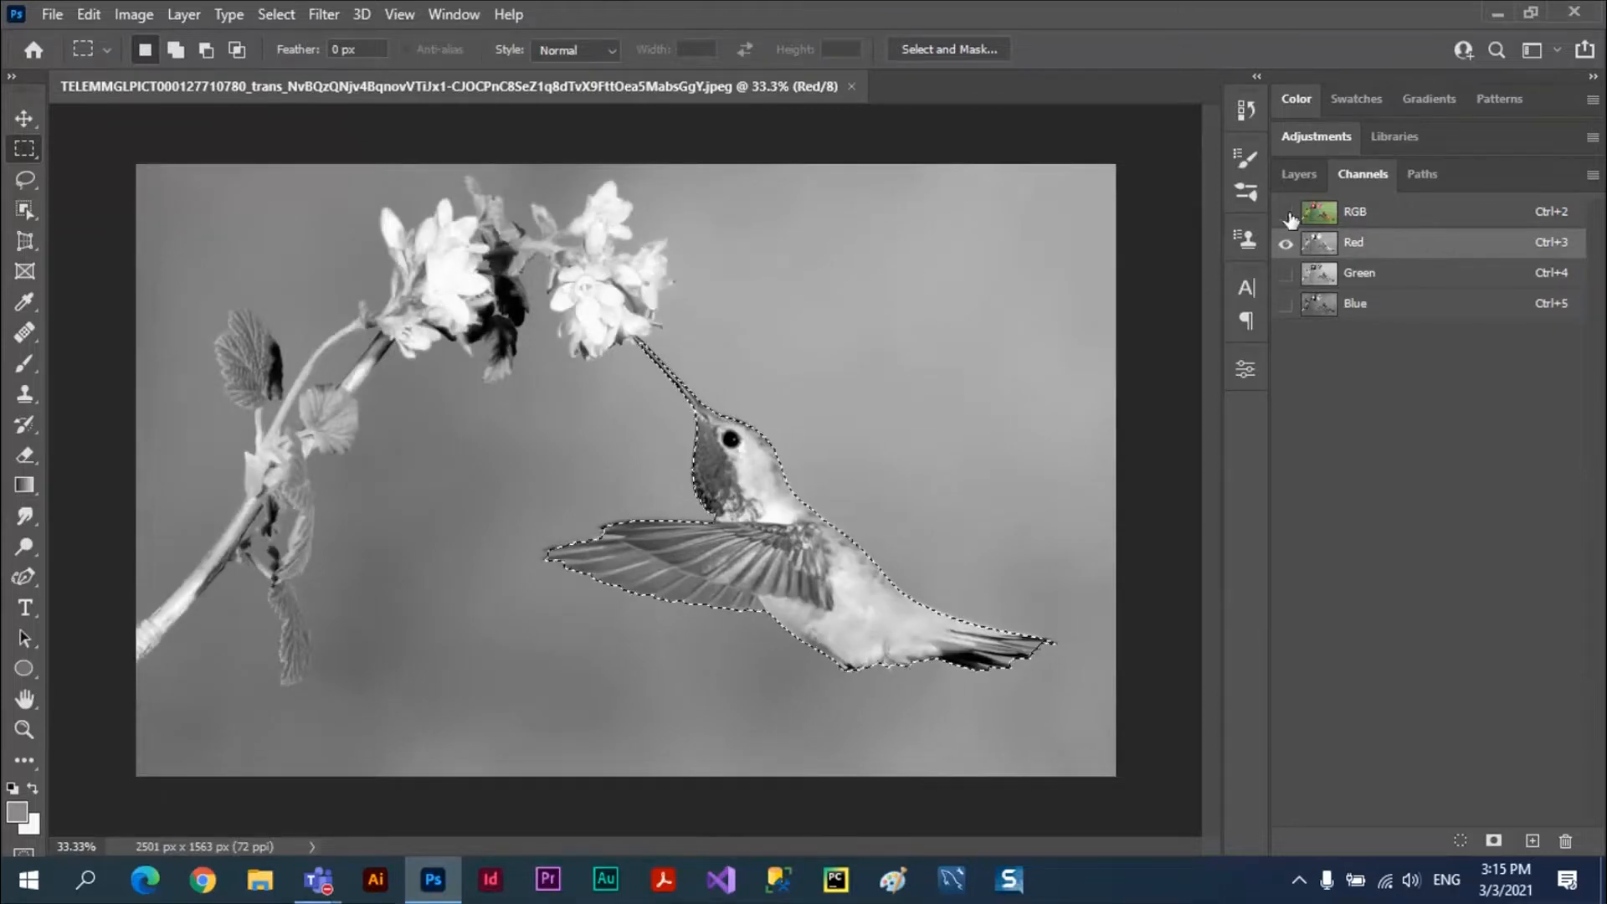
click(1286, 213)
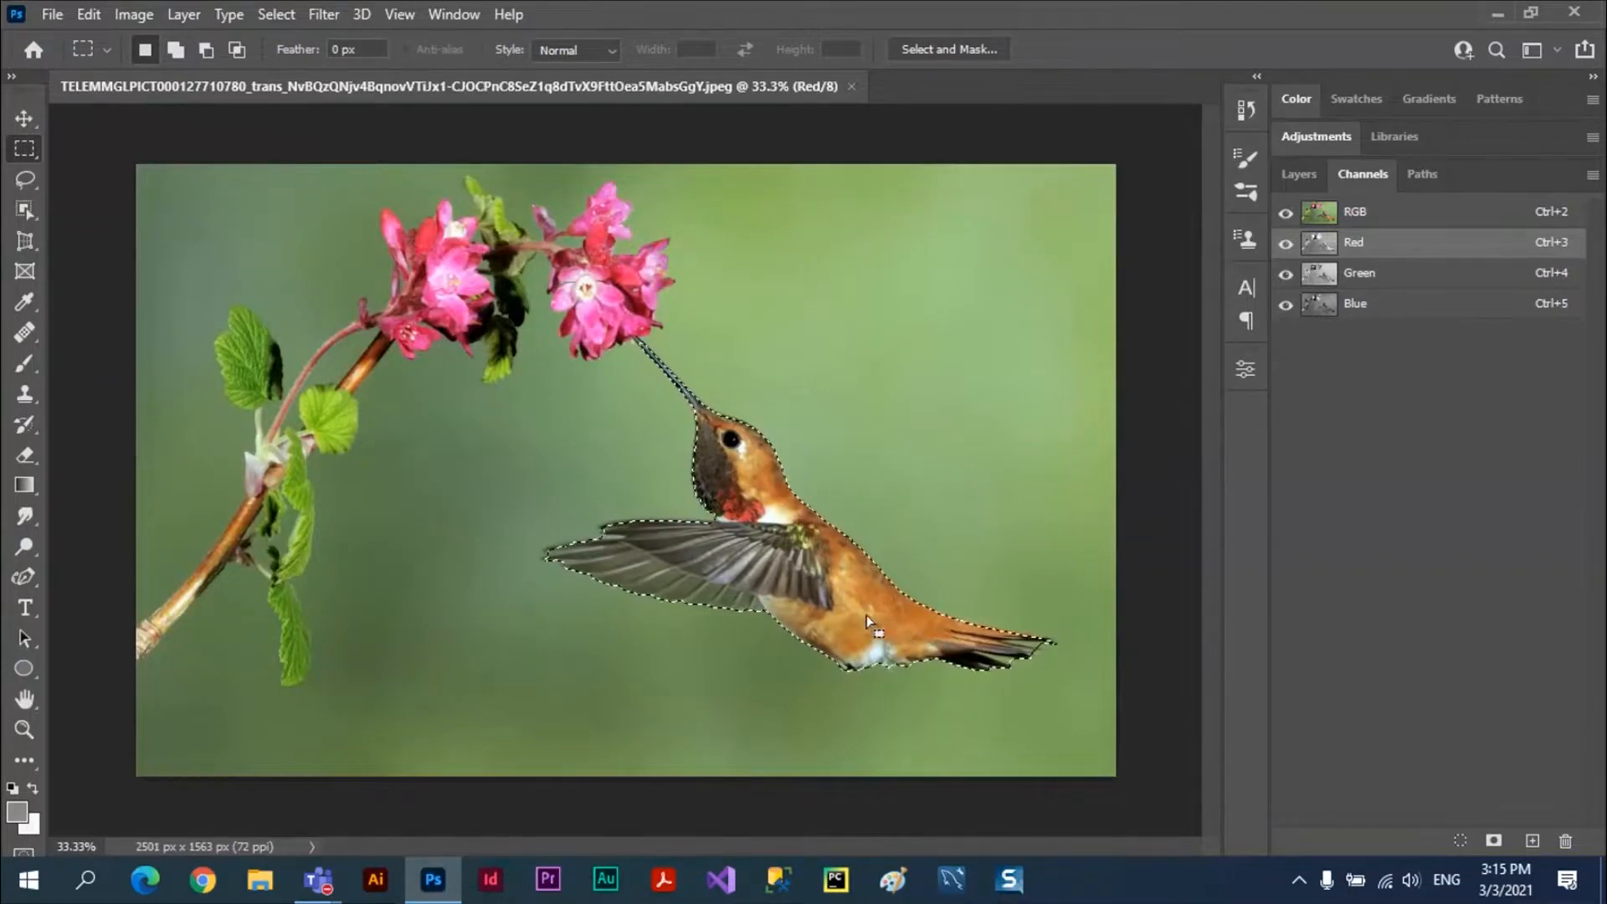
Select the Green channel, toggle its visibility off and on, and reselect the RGB composite channel
click(1365, 274)
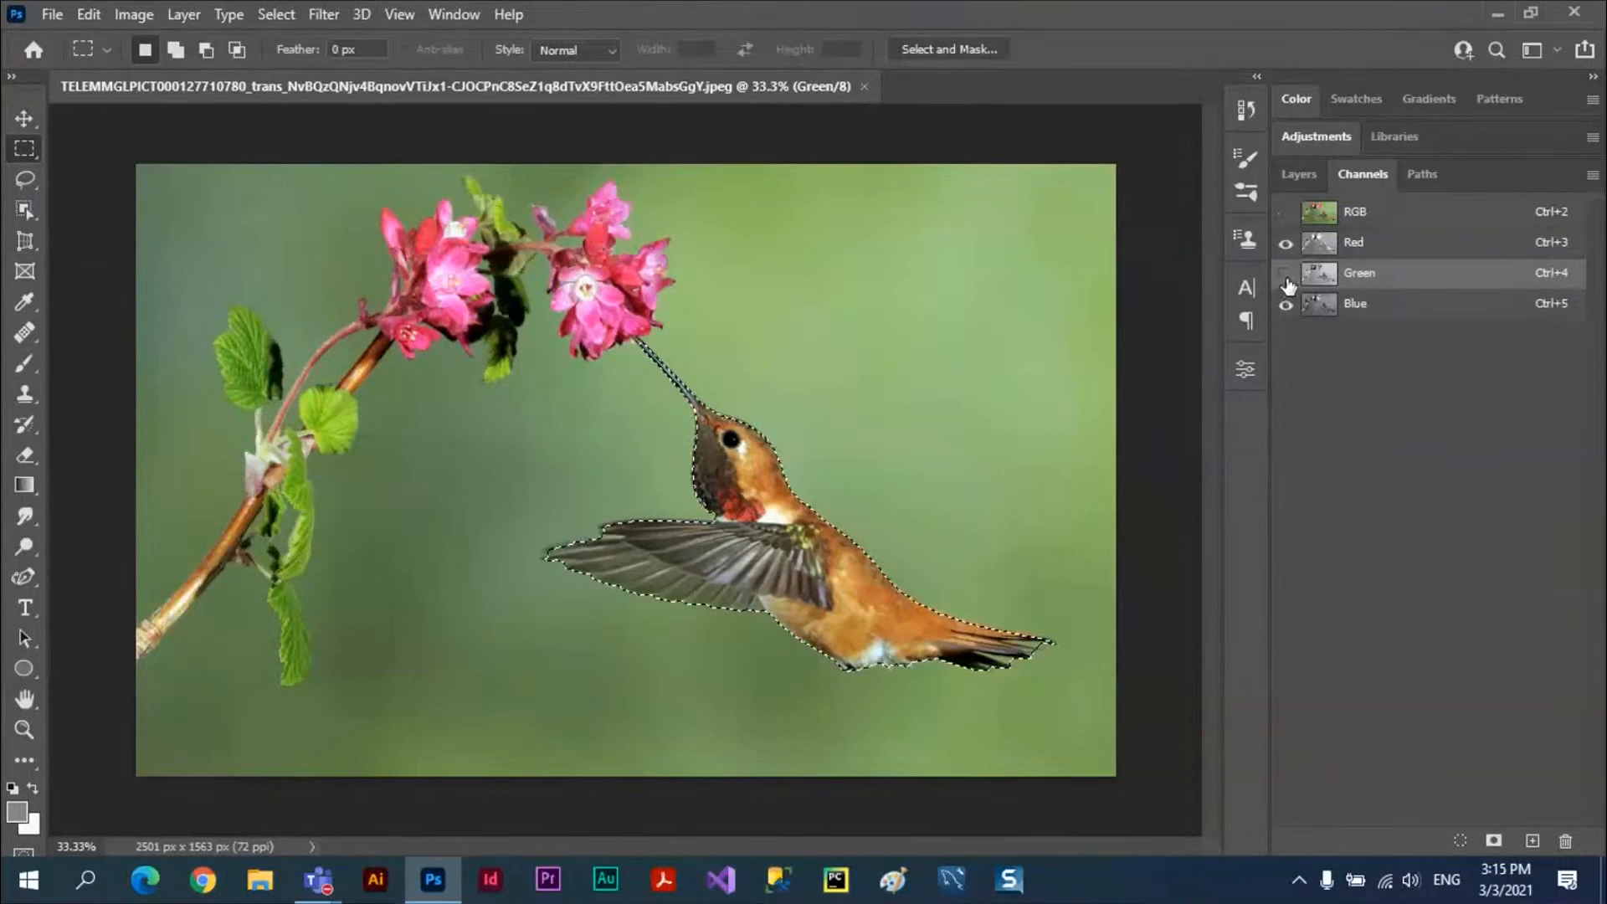
click(1286, 274)
click(1286, 273)
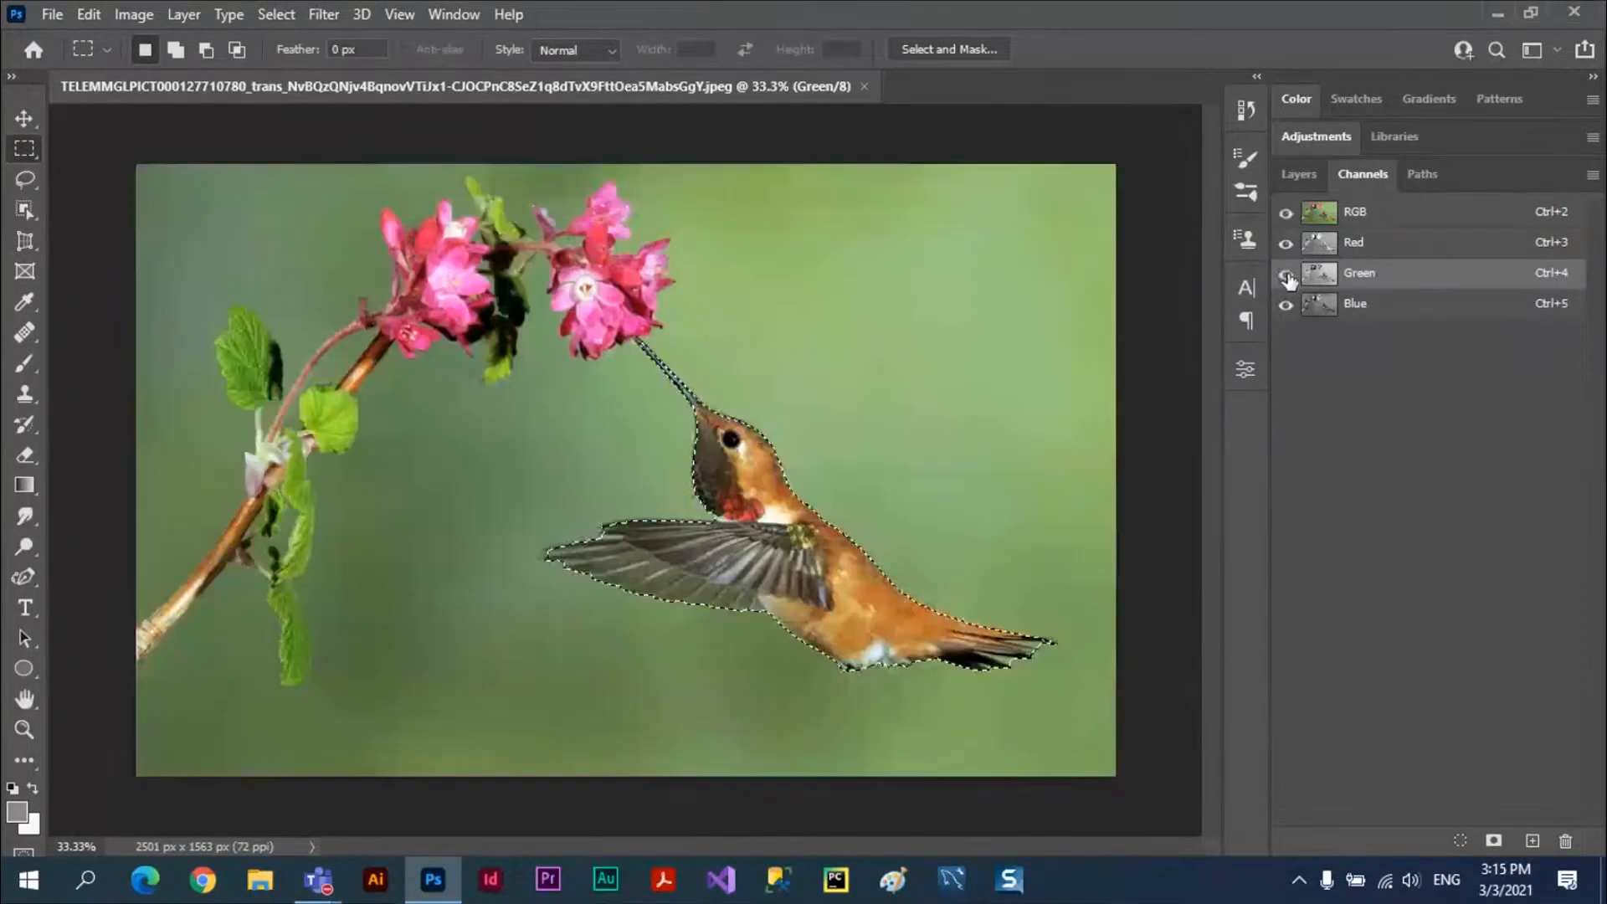
click(1386, 220)
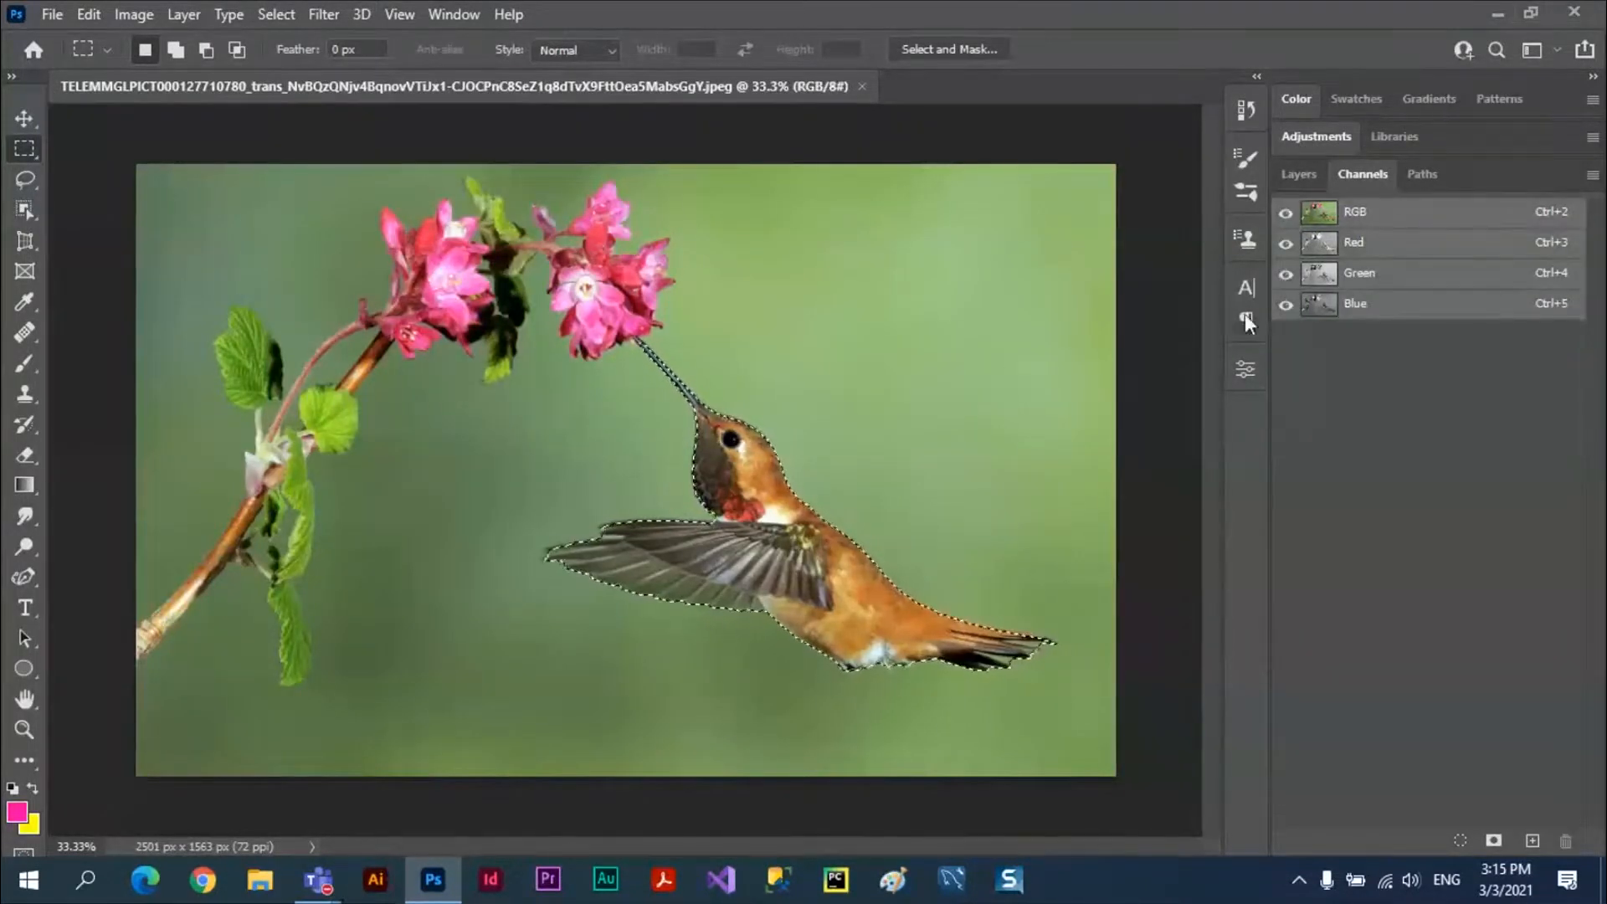
Compare the image with Red and Green hidden, view the Green channel alone, and show the full RGB composite again
click(1286, 243)
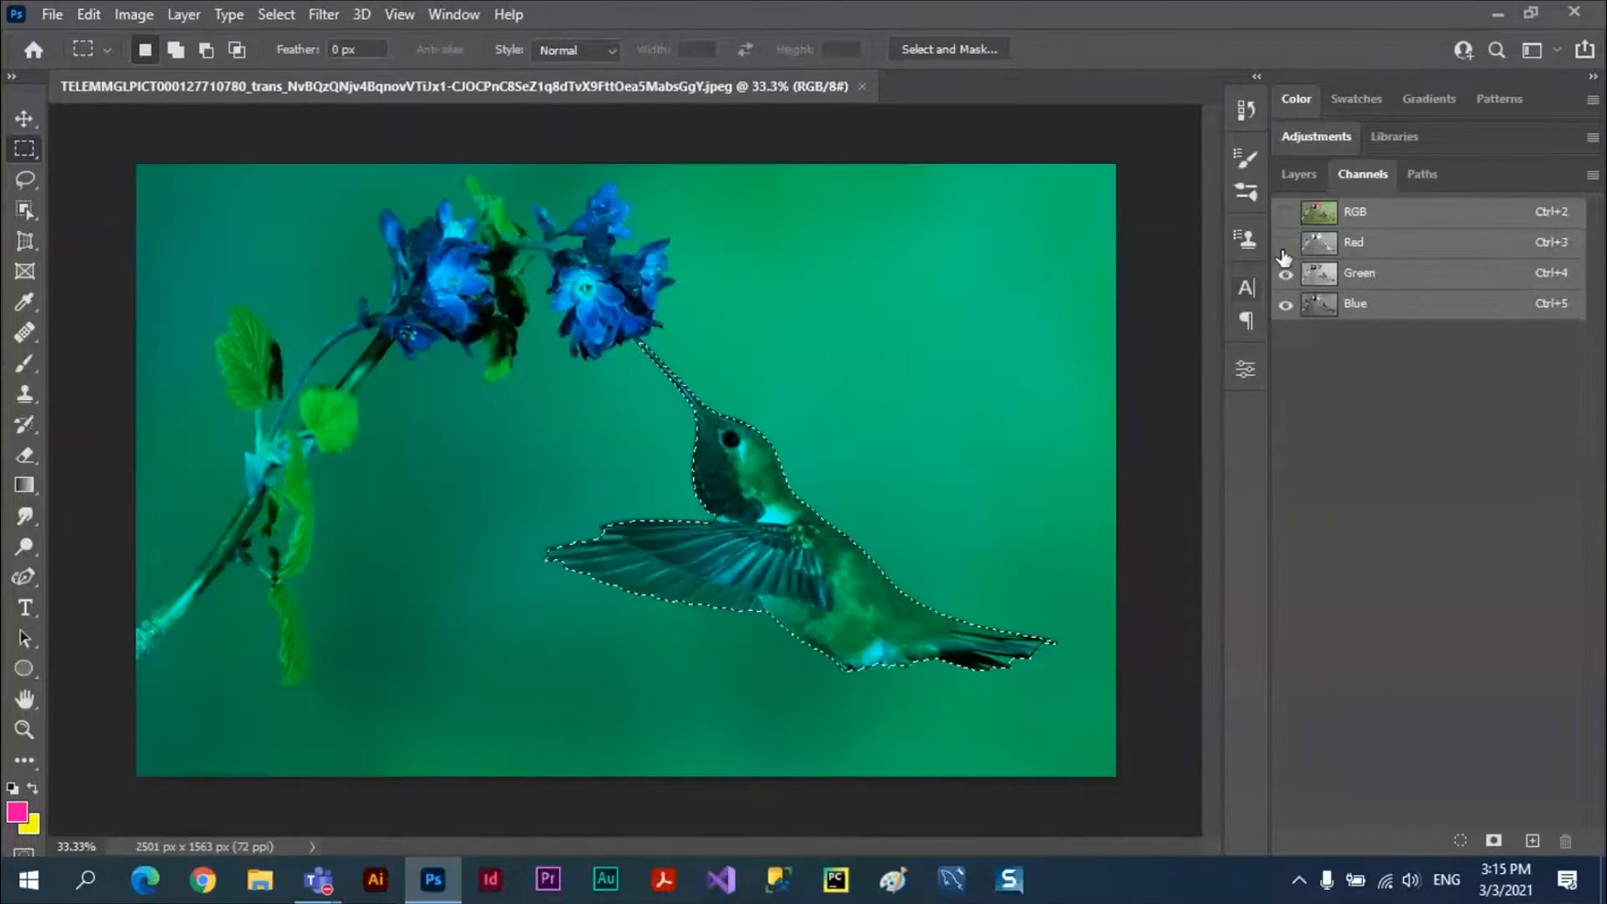
click(1286, 276)
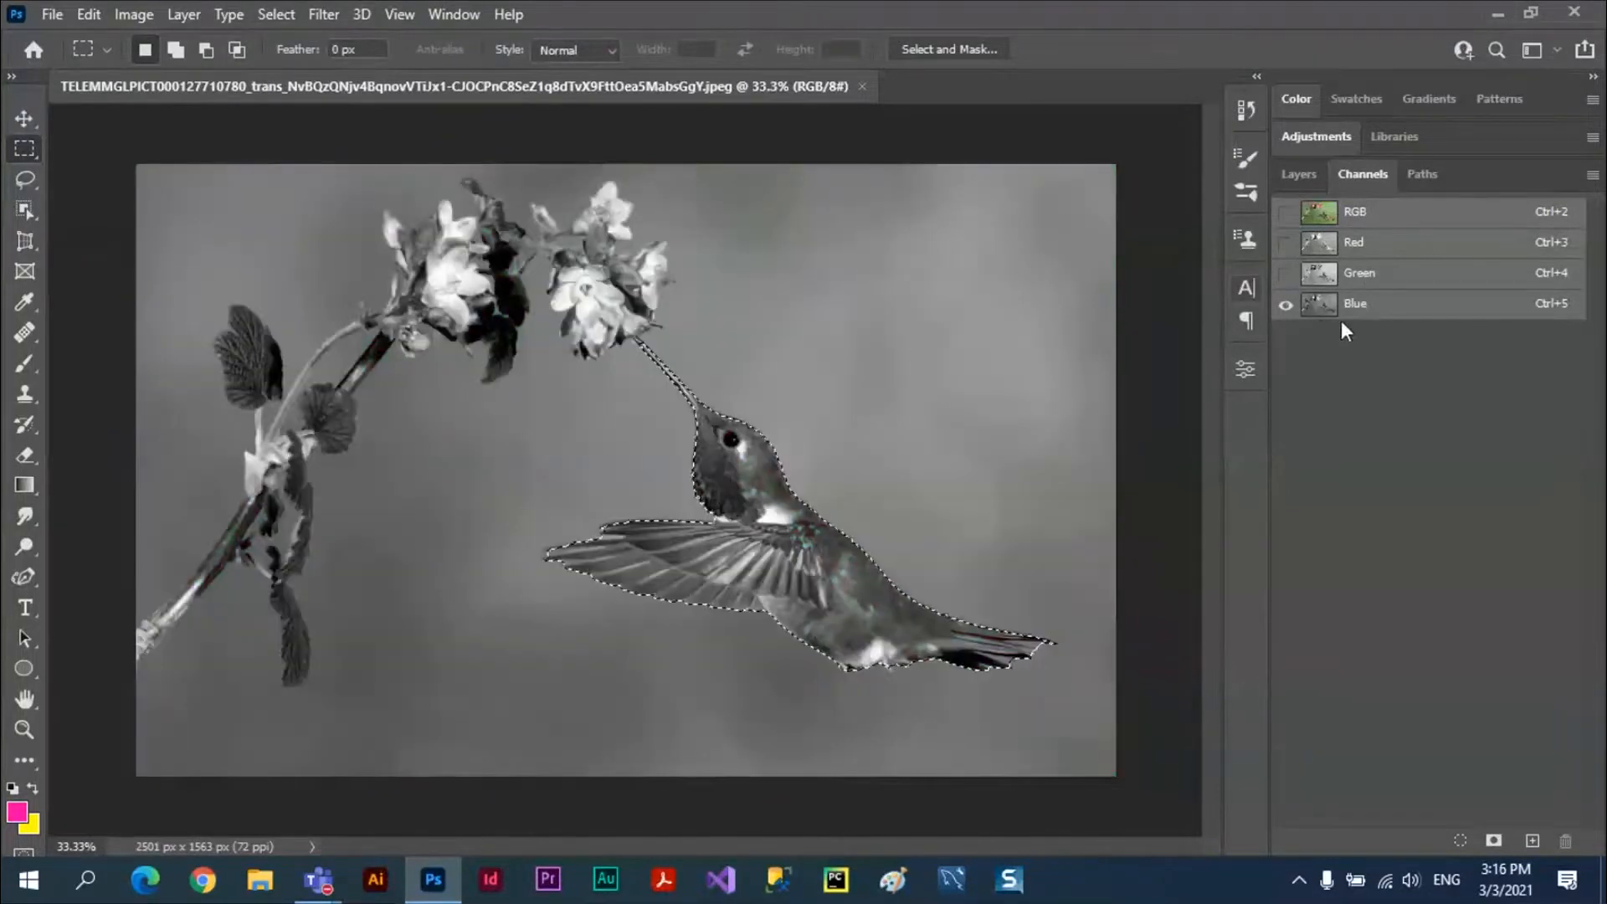
click(1390, 277)
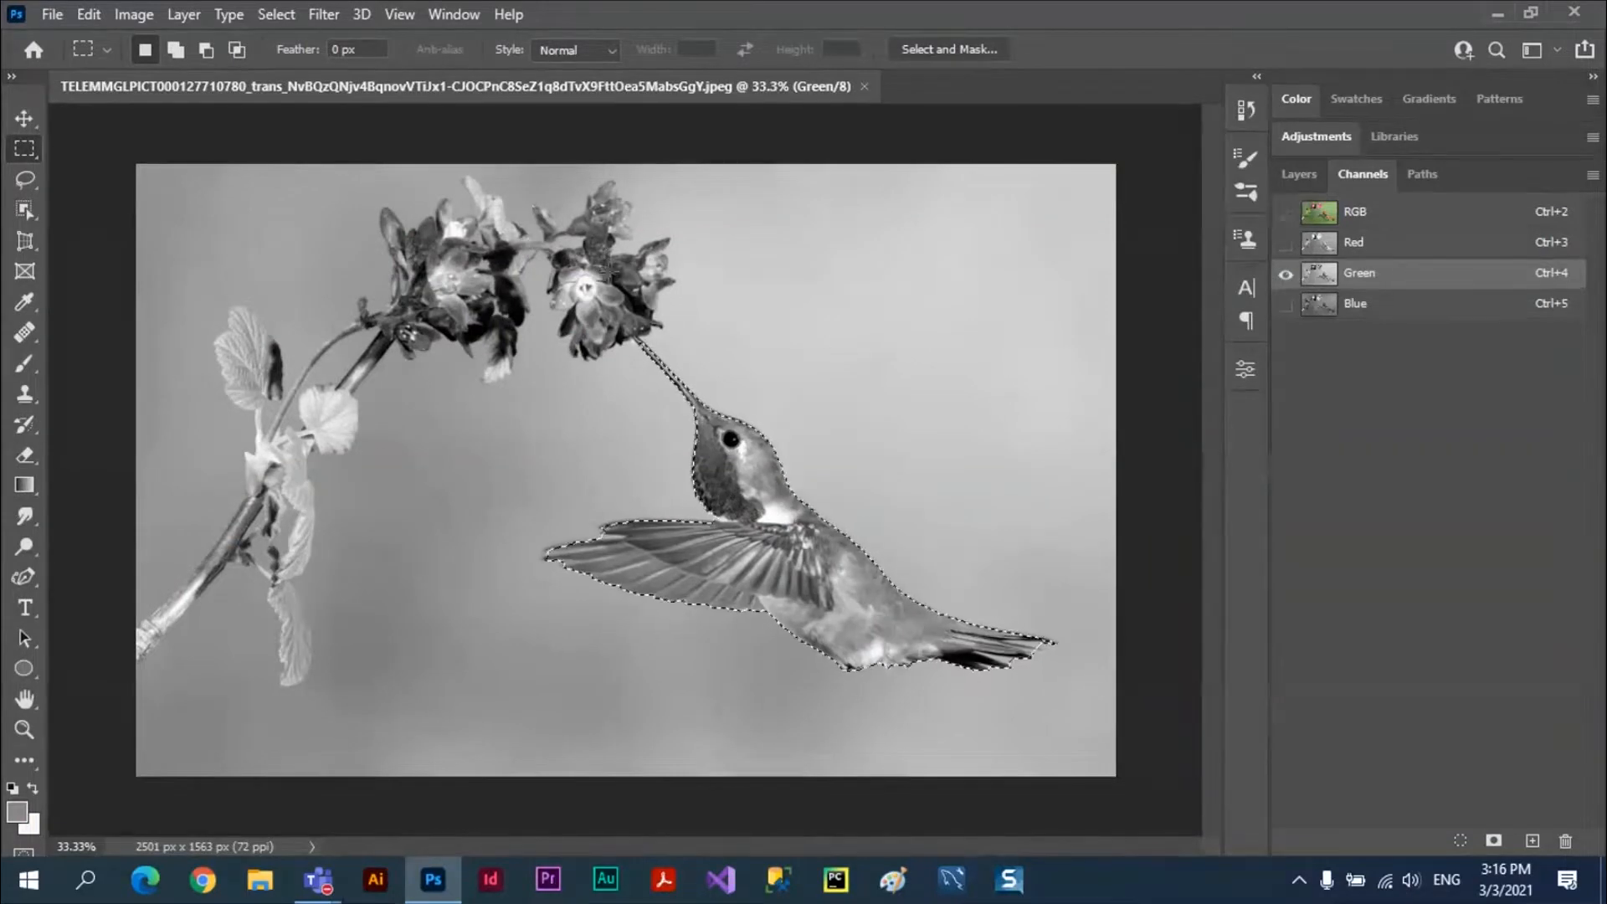
click(1286, 213)
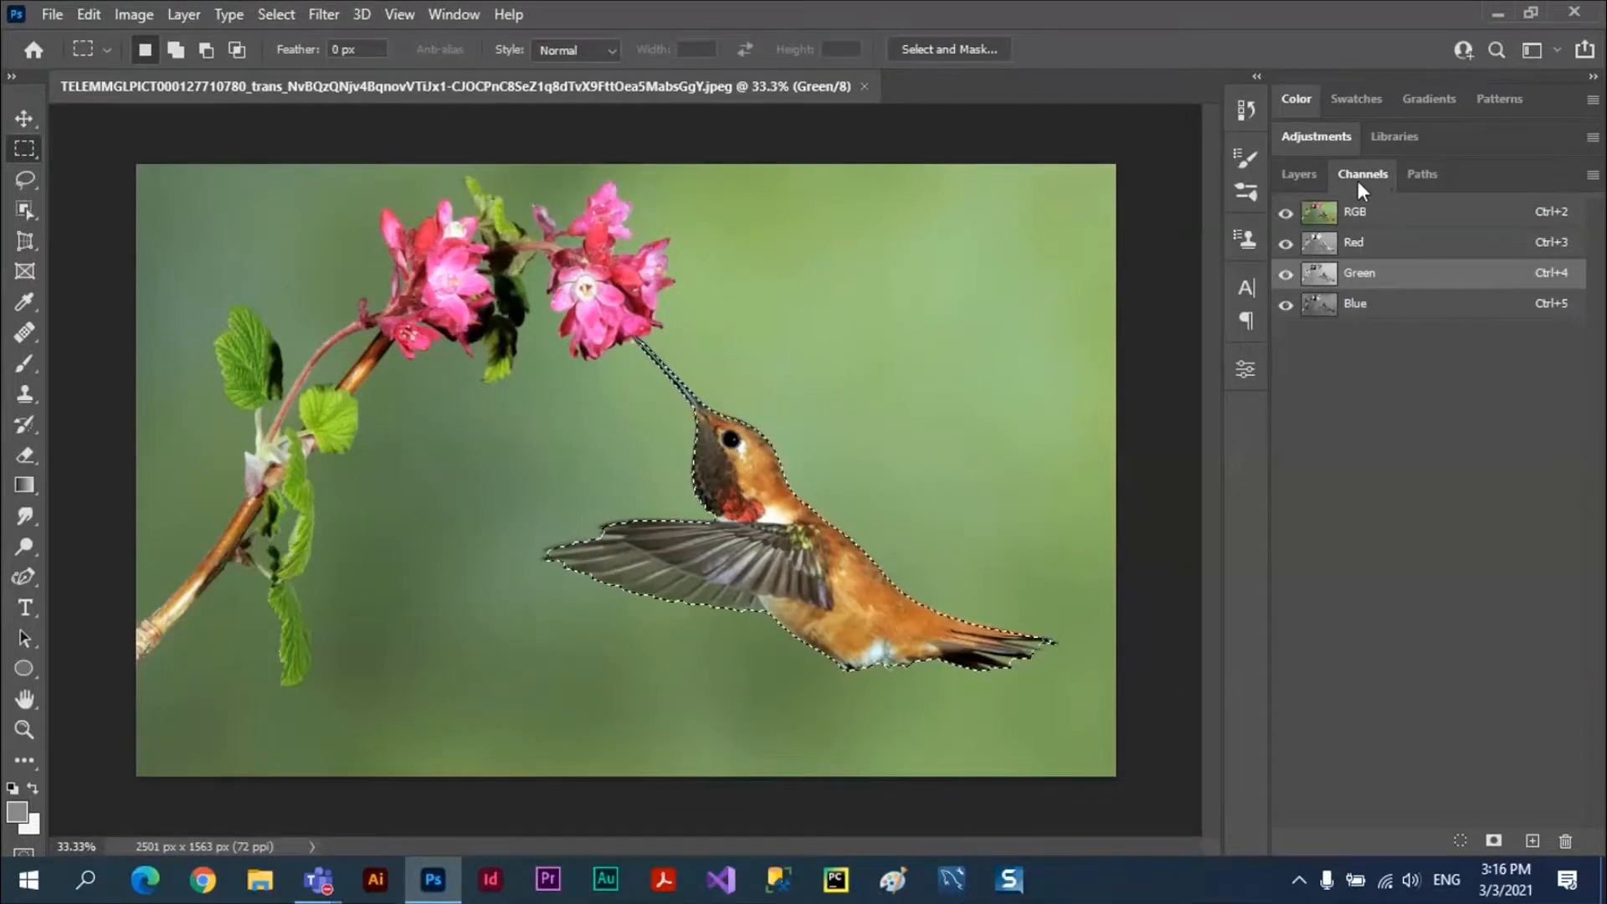
Return to the layer list, expand the tools to two columns, and turn the hummingbird selection into a Quick Mask
click(1296, 175)
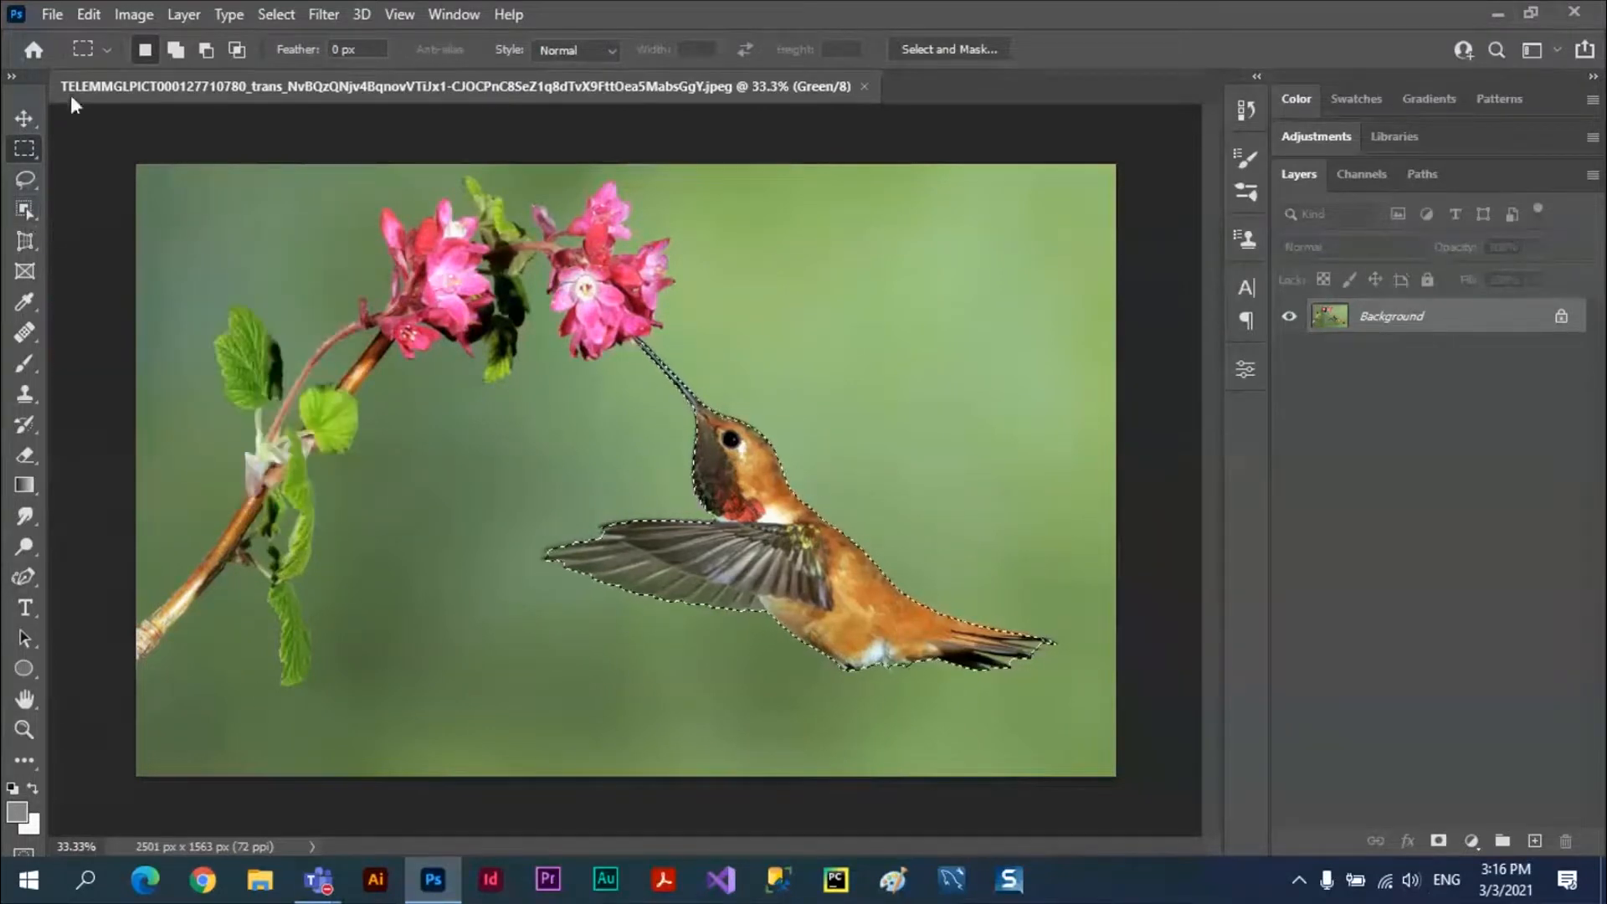
click(12, 77)
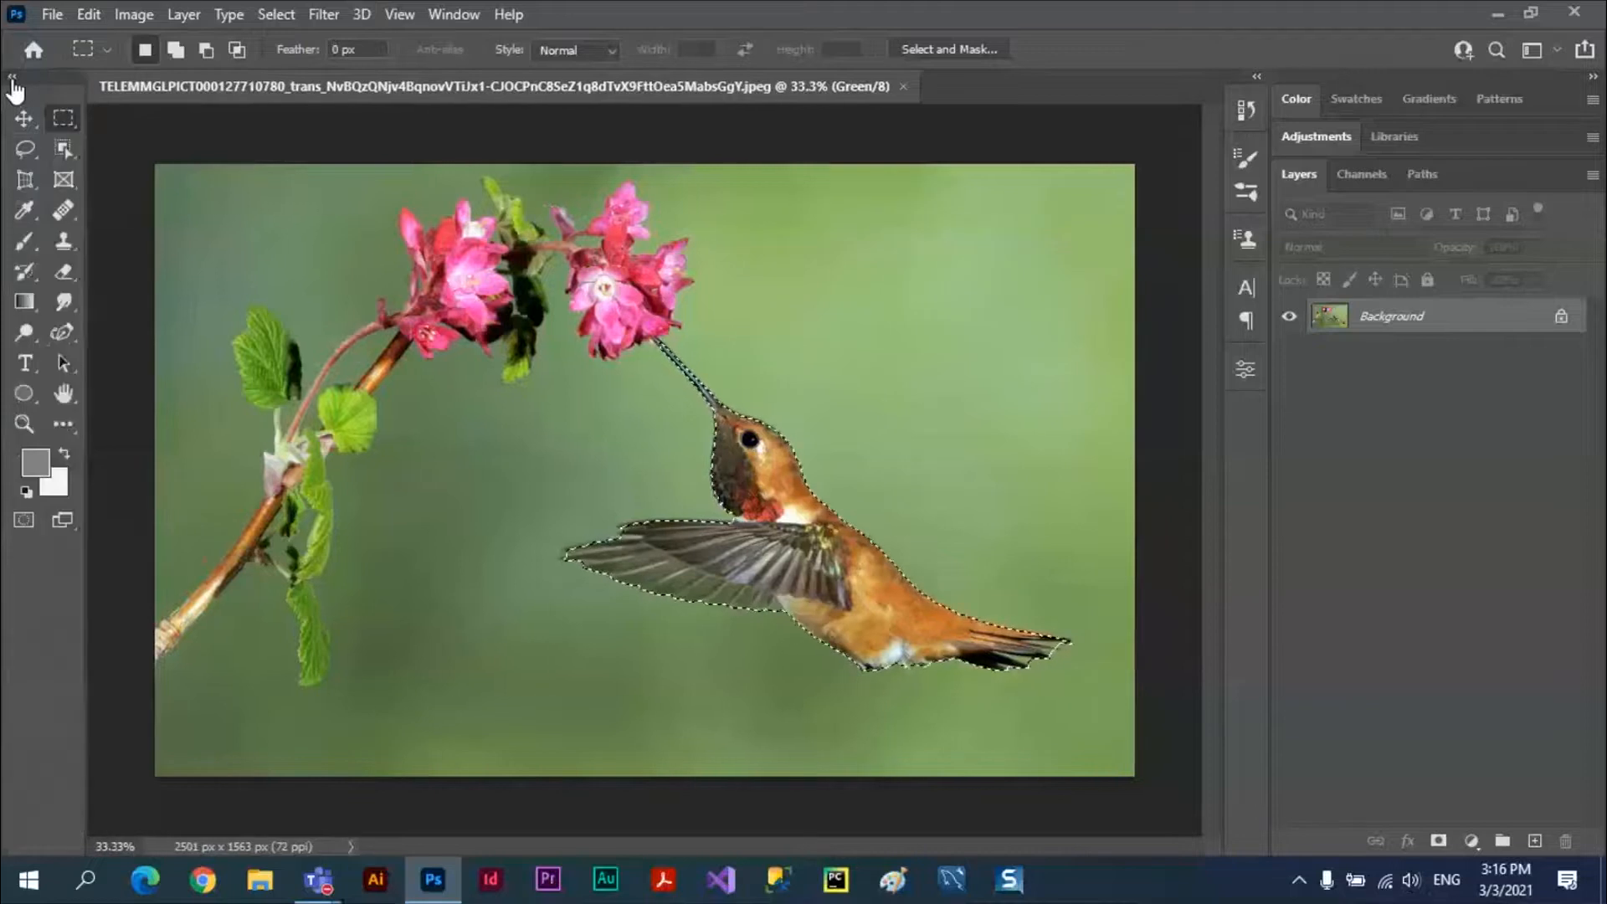
click(24, 523)
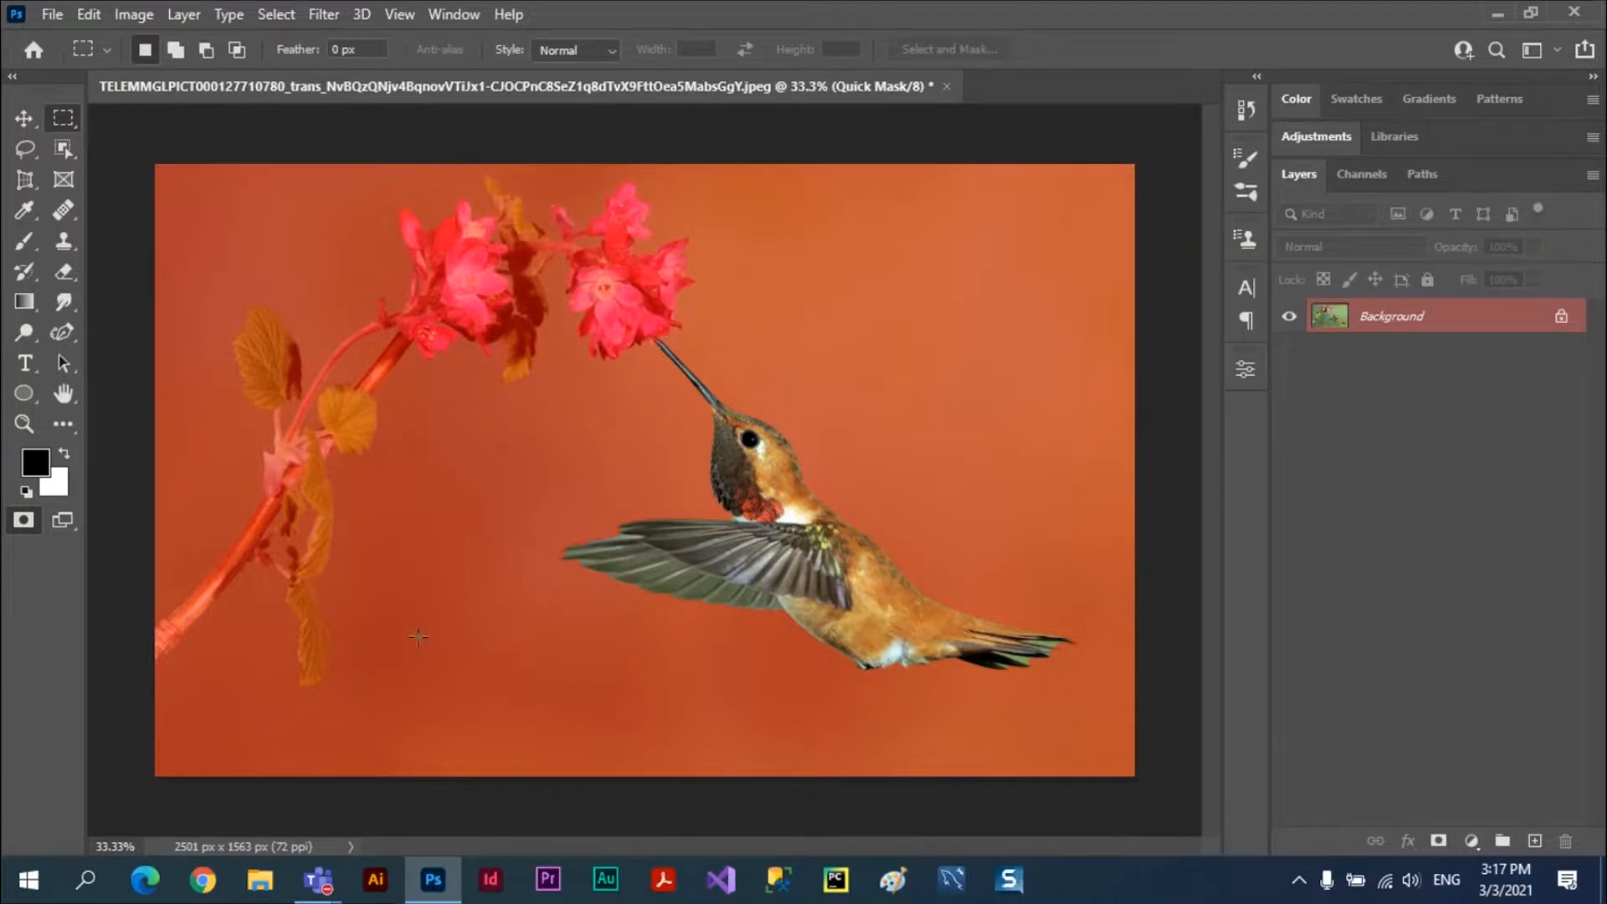
Switch the hummingbird's Quick Mask off and back on, and view the Quick Mask channel on its own
click(24, 522)
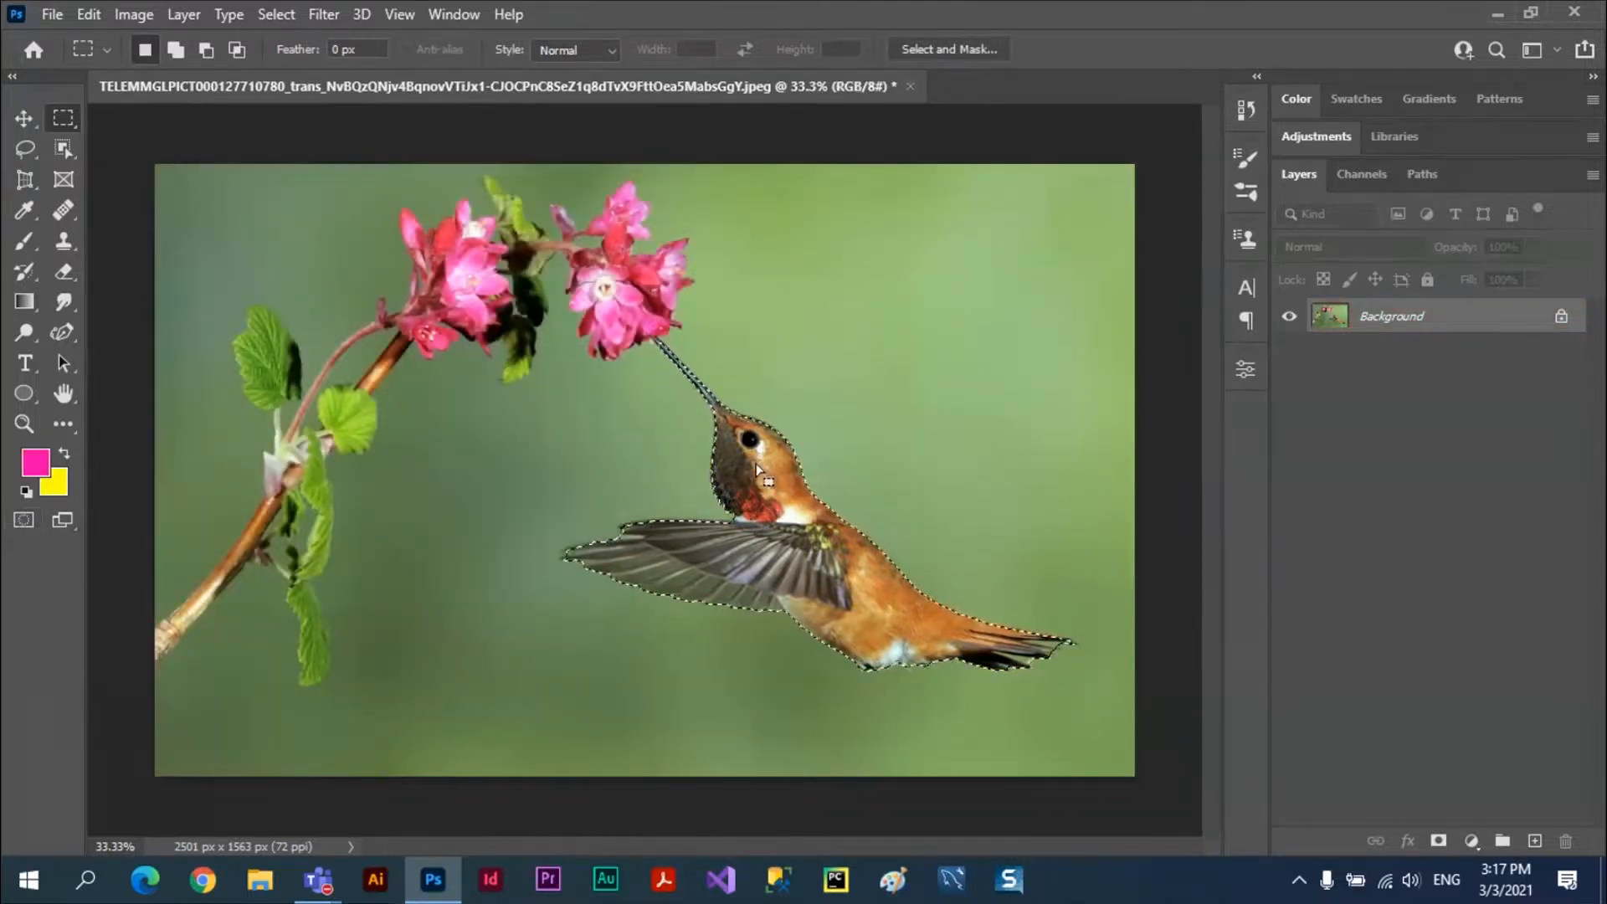
click(23, 521)
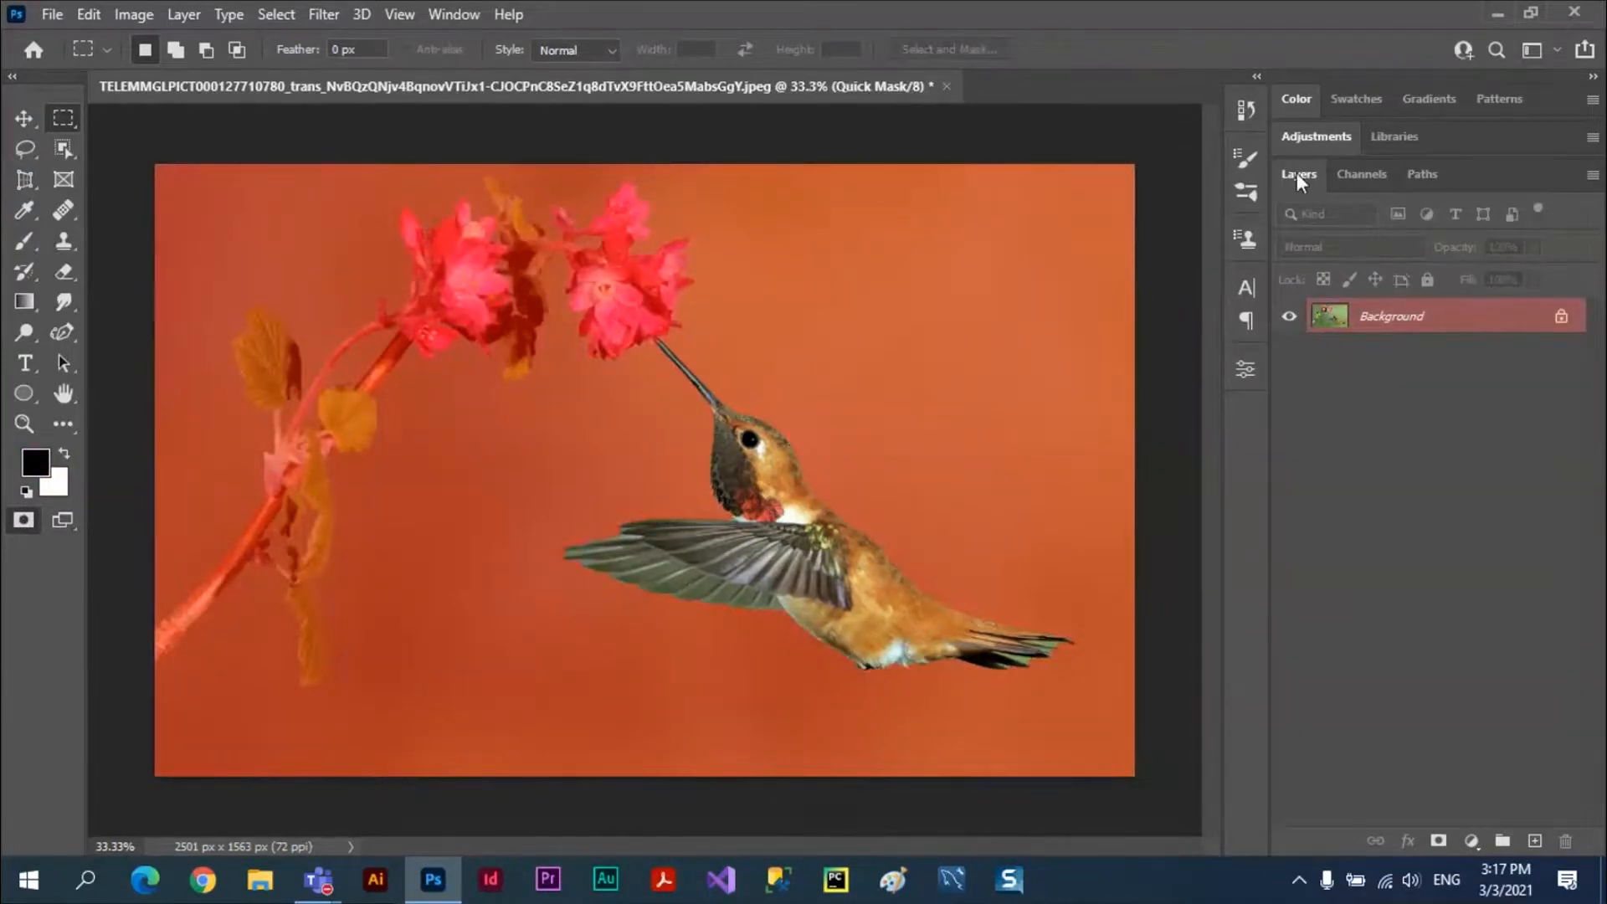
click(1362, 176)
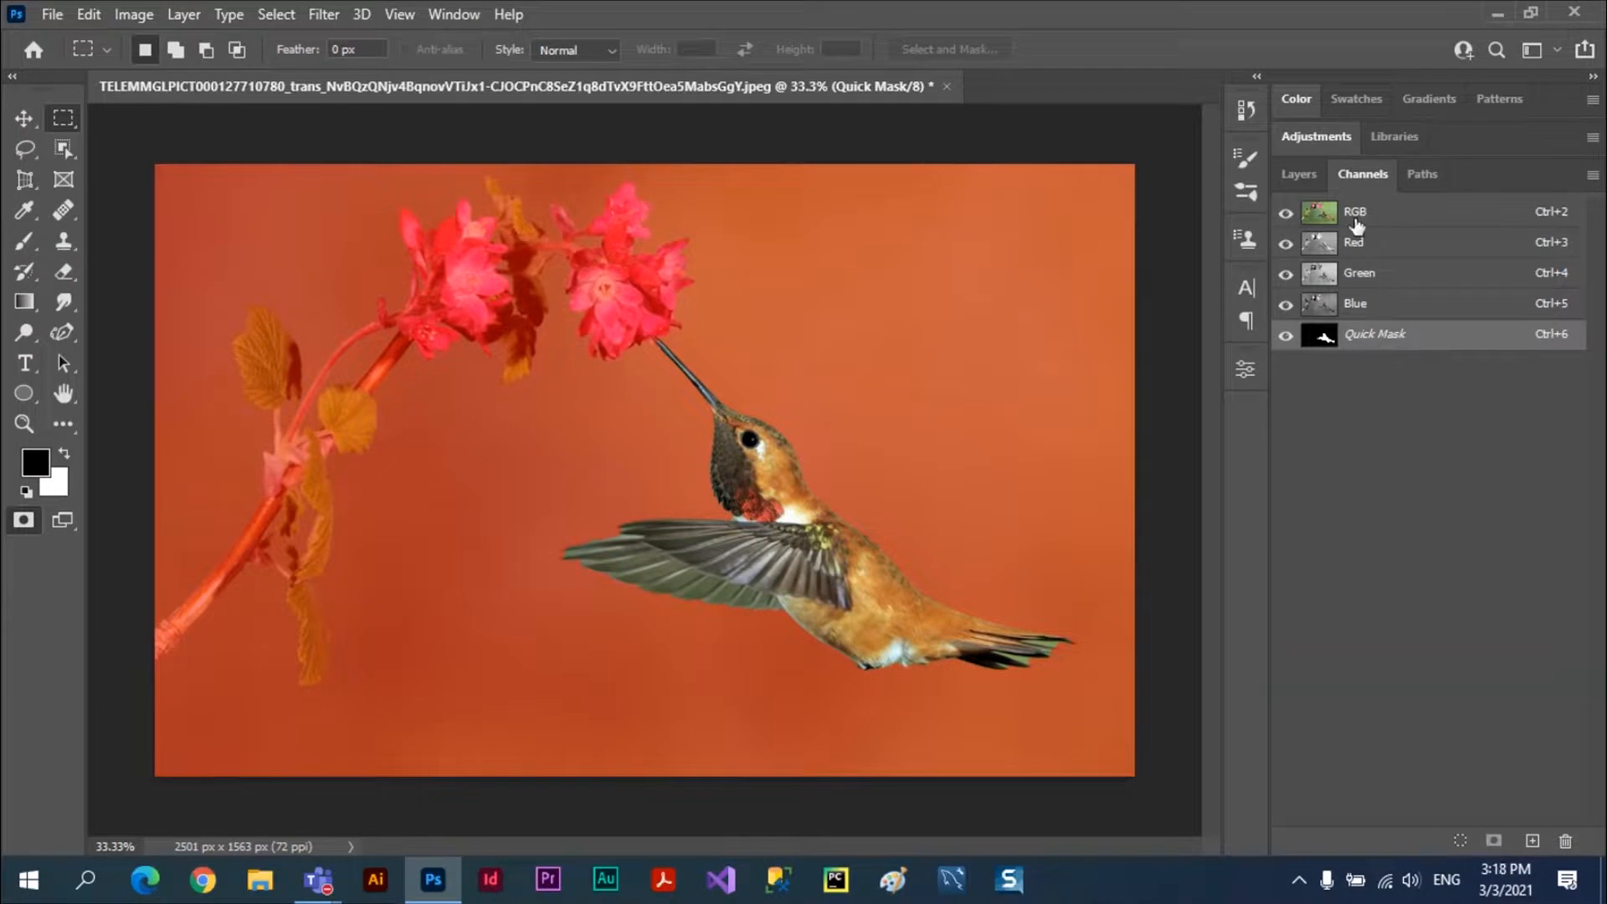
click(1285, 215)
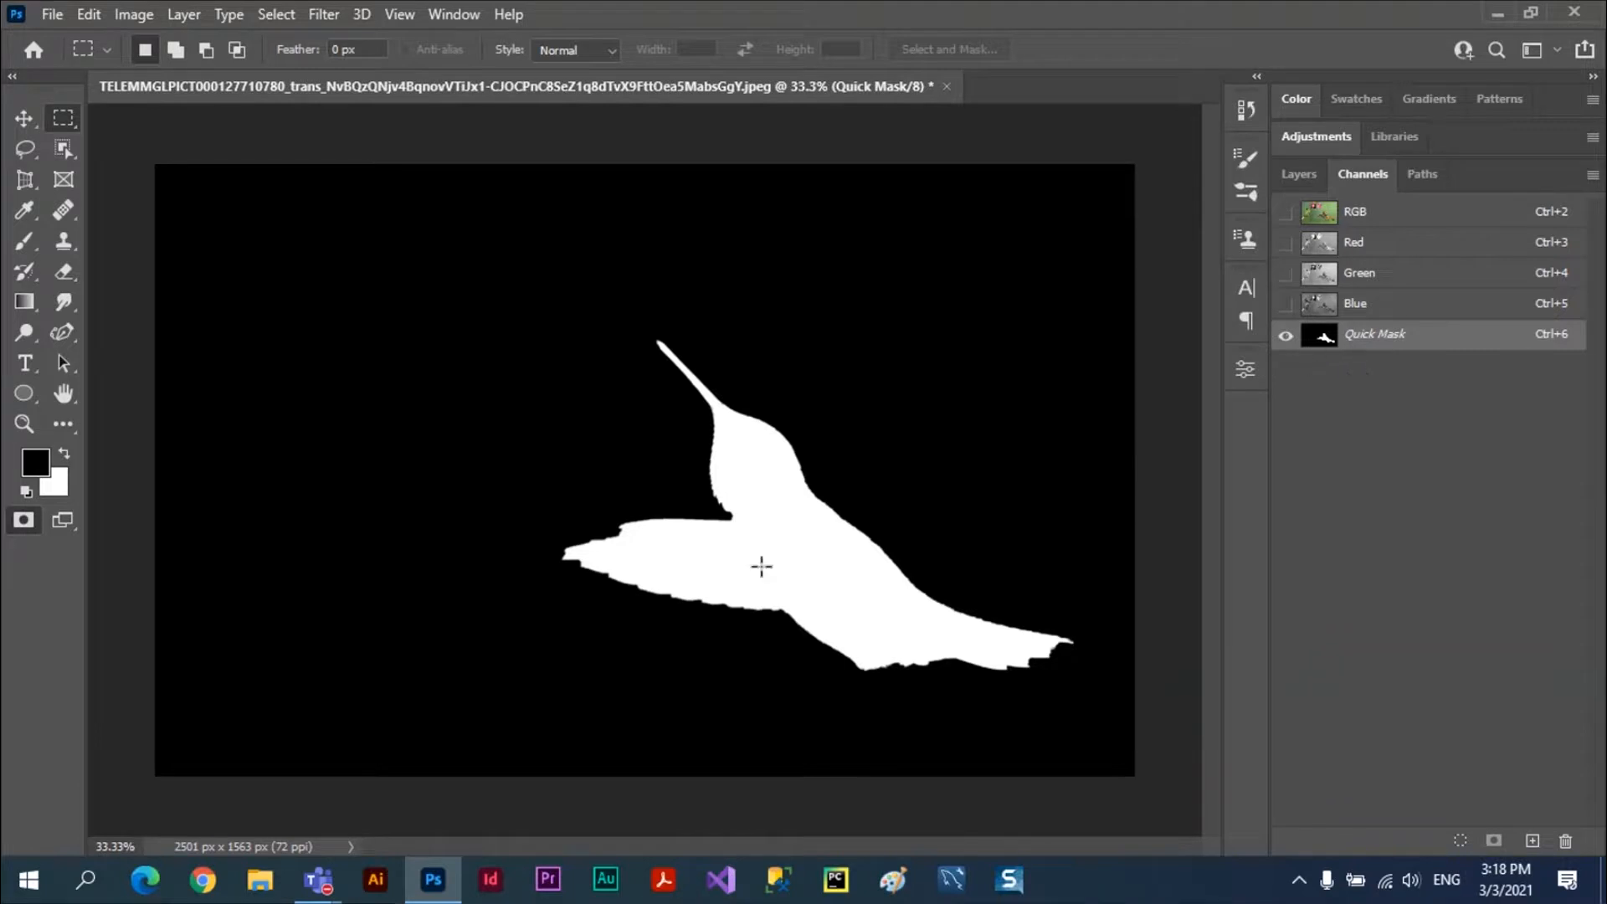
Return to the selection, re-enter Quick Mask, and compare the mask alone with the full RGB composite
click(22, 520)
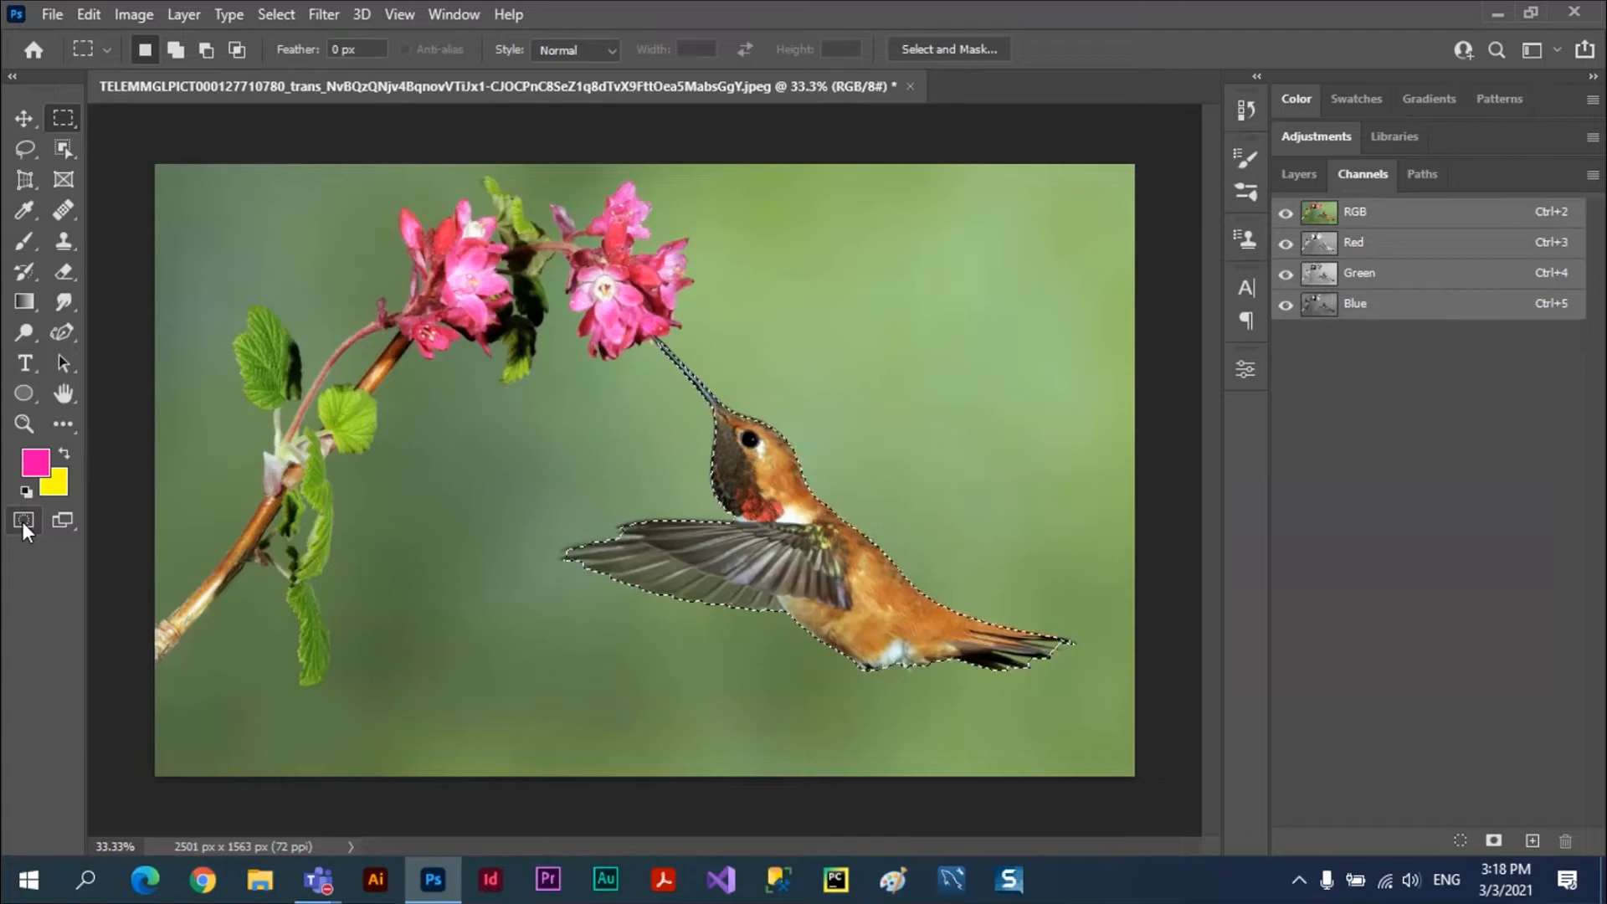
click(23, 521)
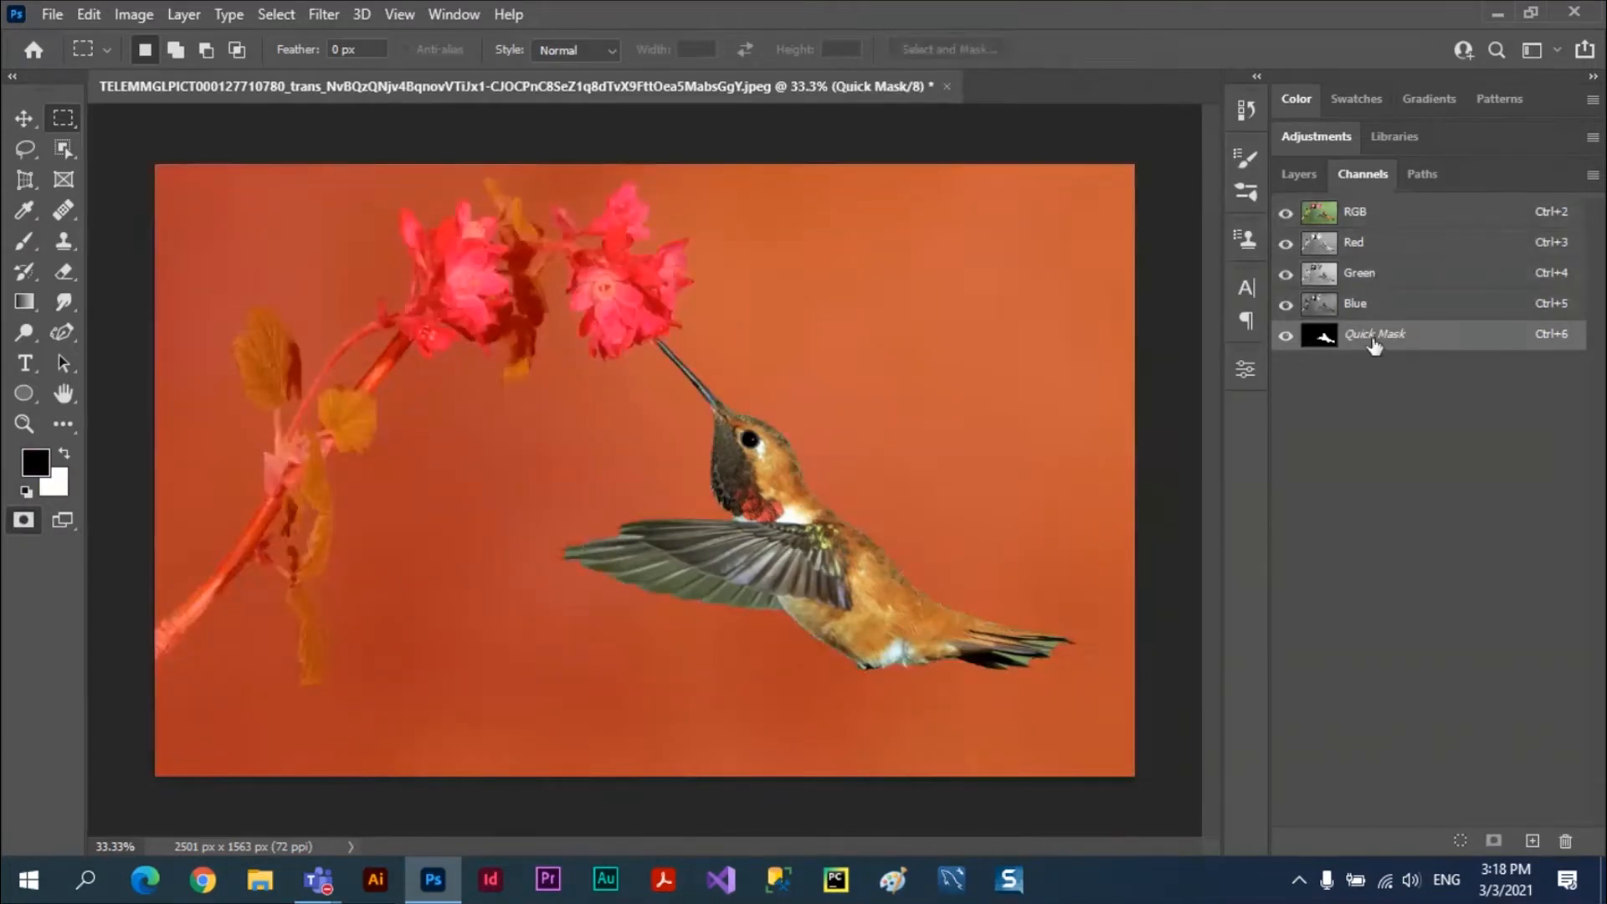
click(1284, 217)
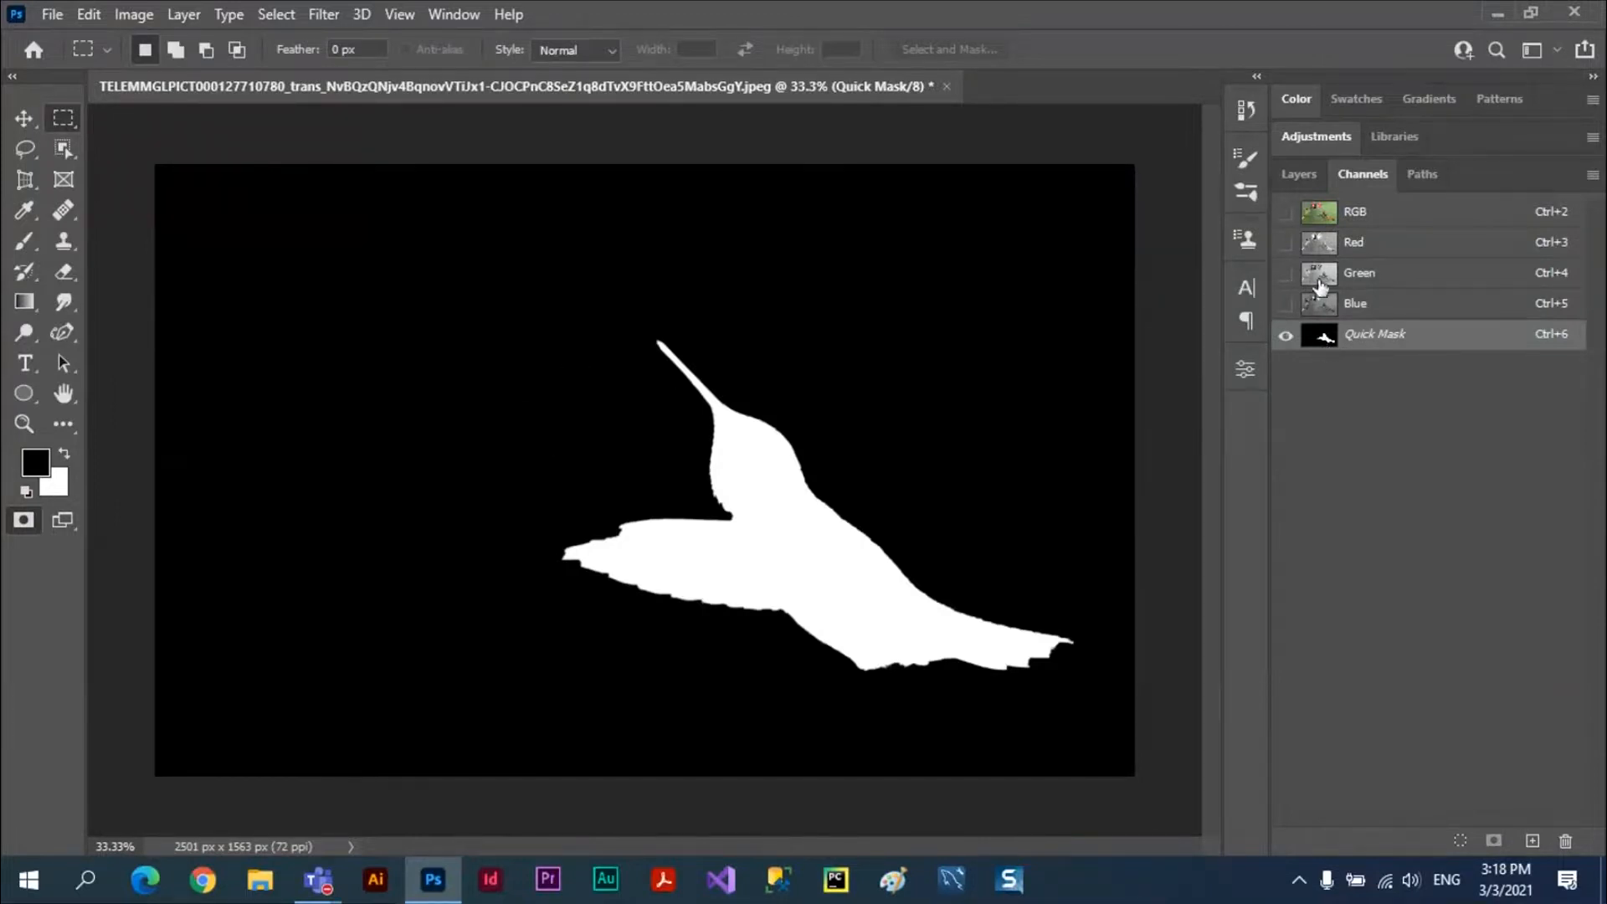
click(1286, 214)
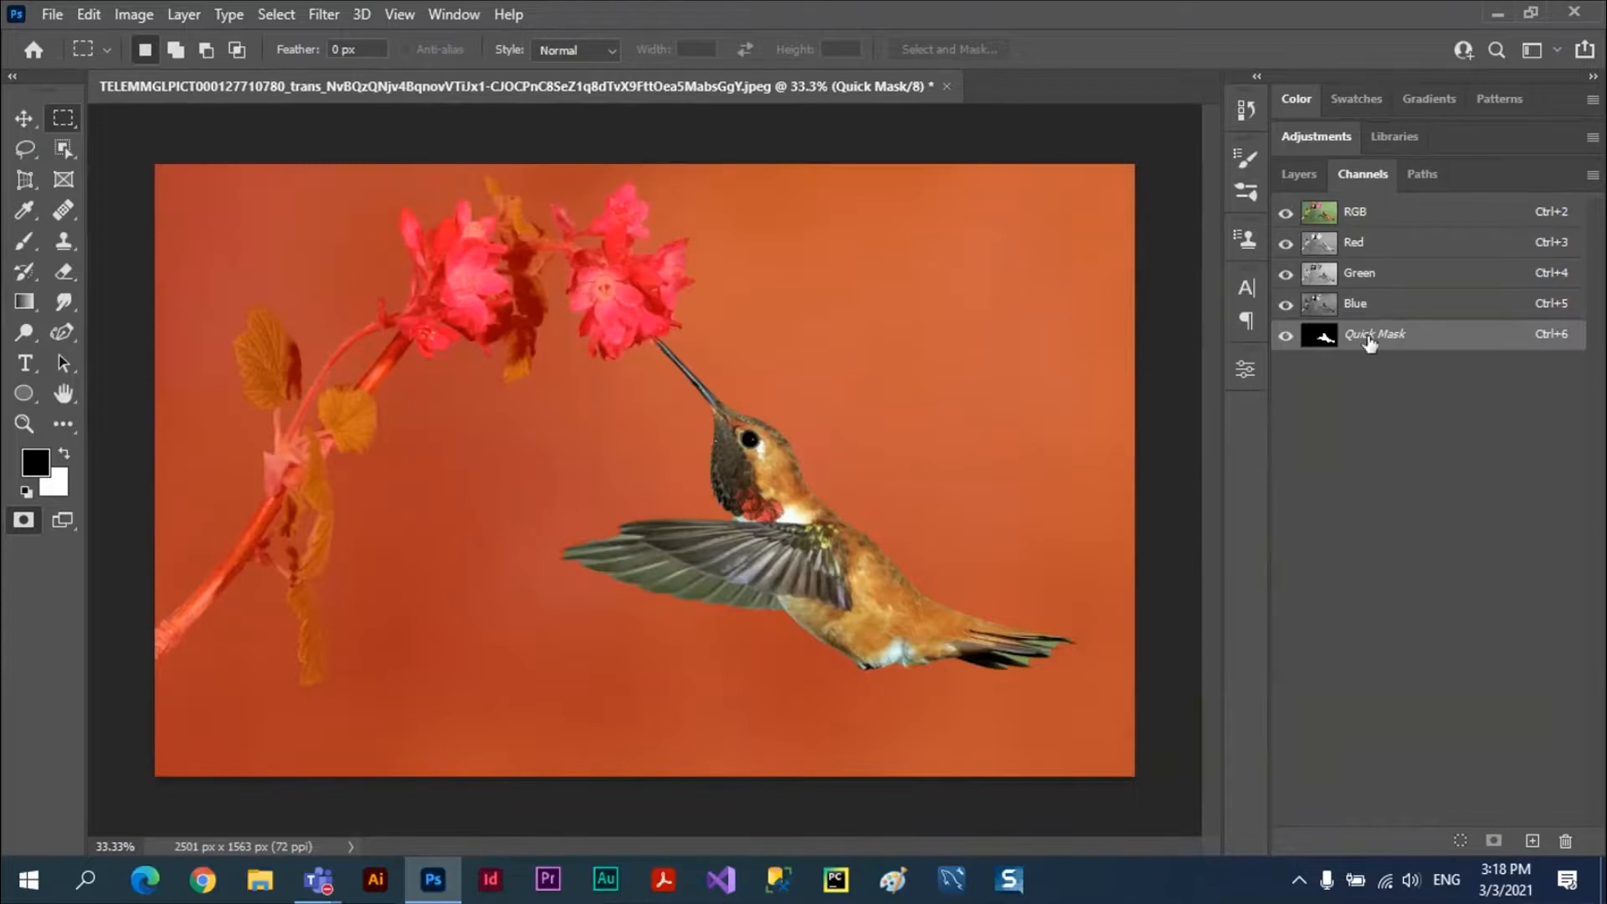
Change the Quick Mask overlay colour to blue, 001eff
double_click(1321, 338)
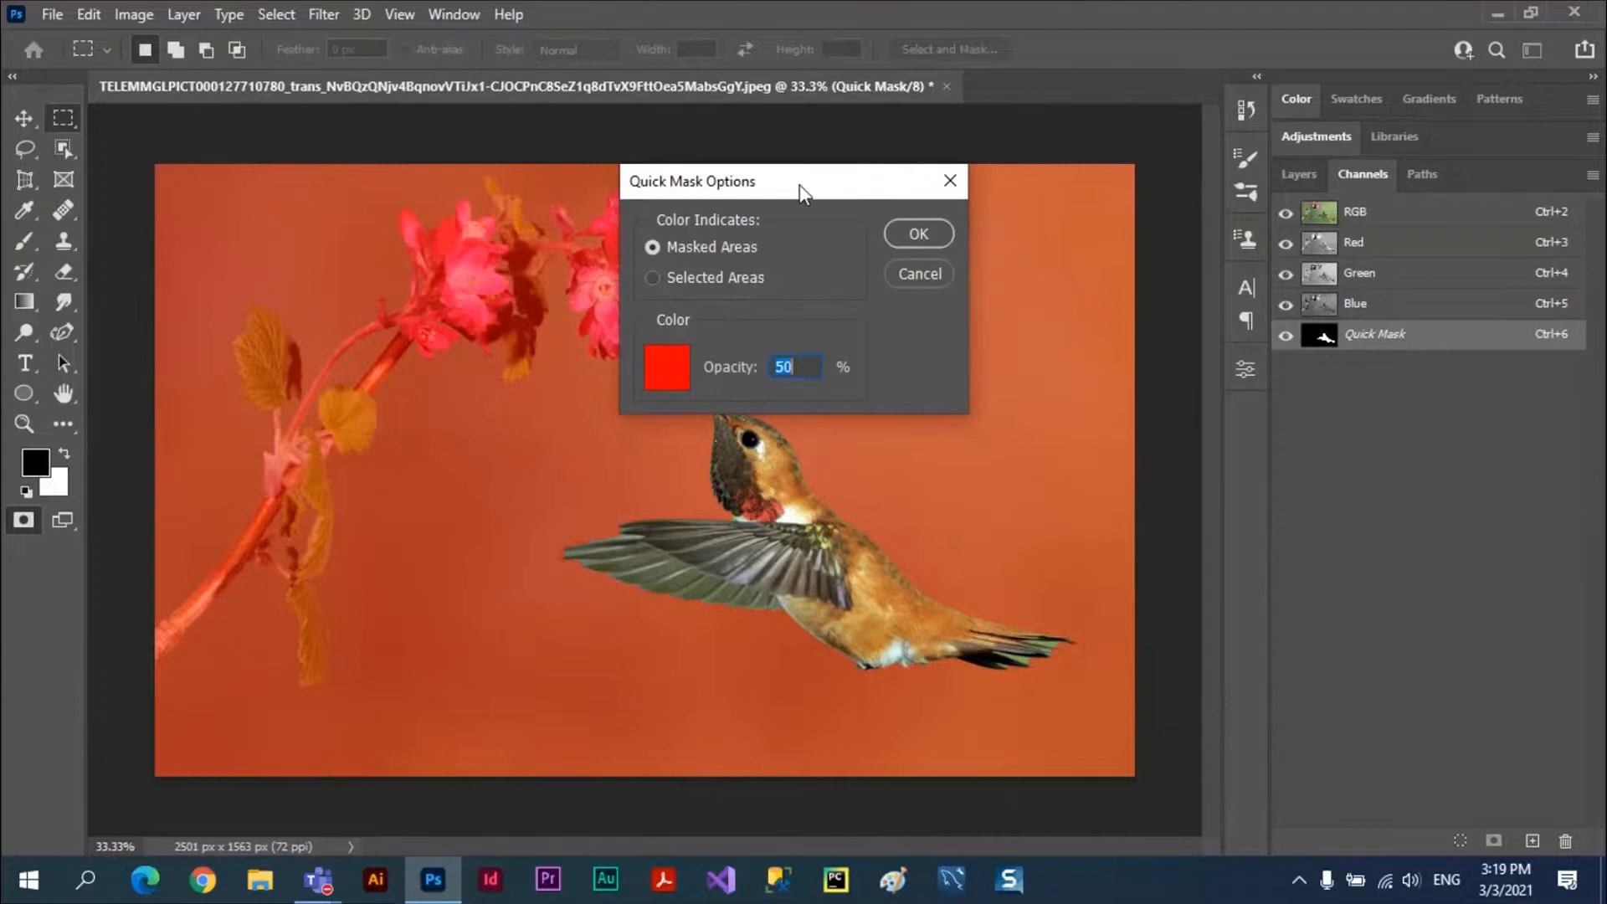
drag(800, 186, 1044, 250)
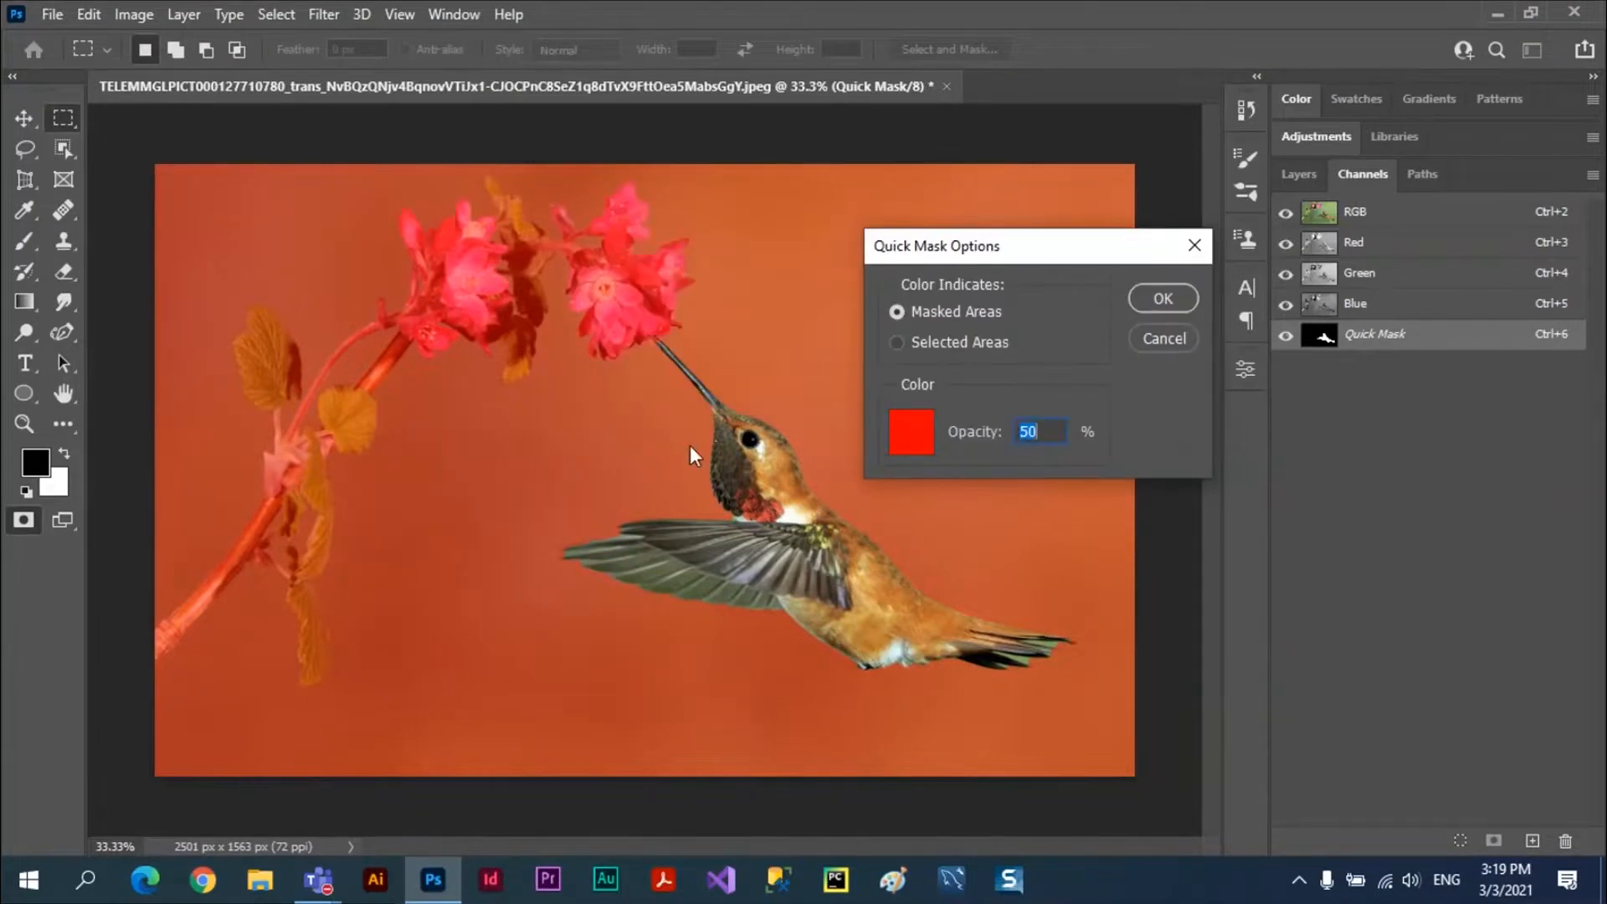
click(912, 438)
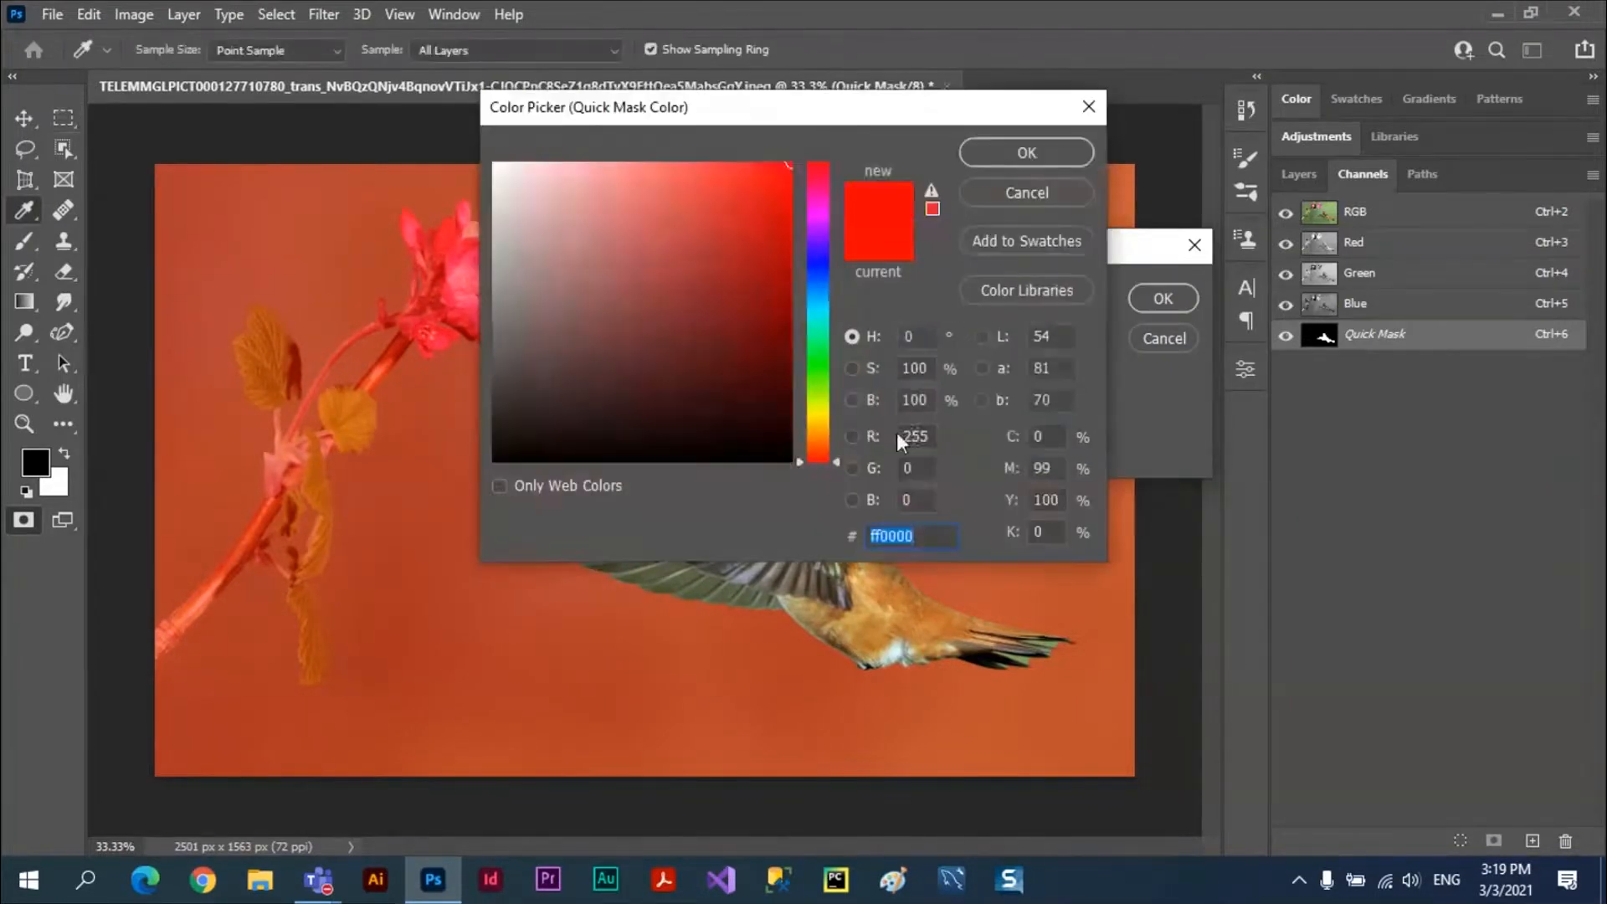
click(821, 268)
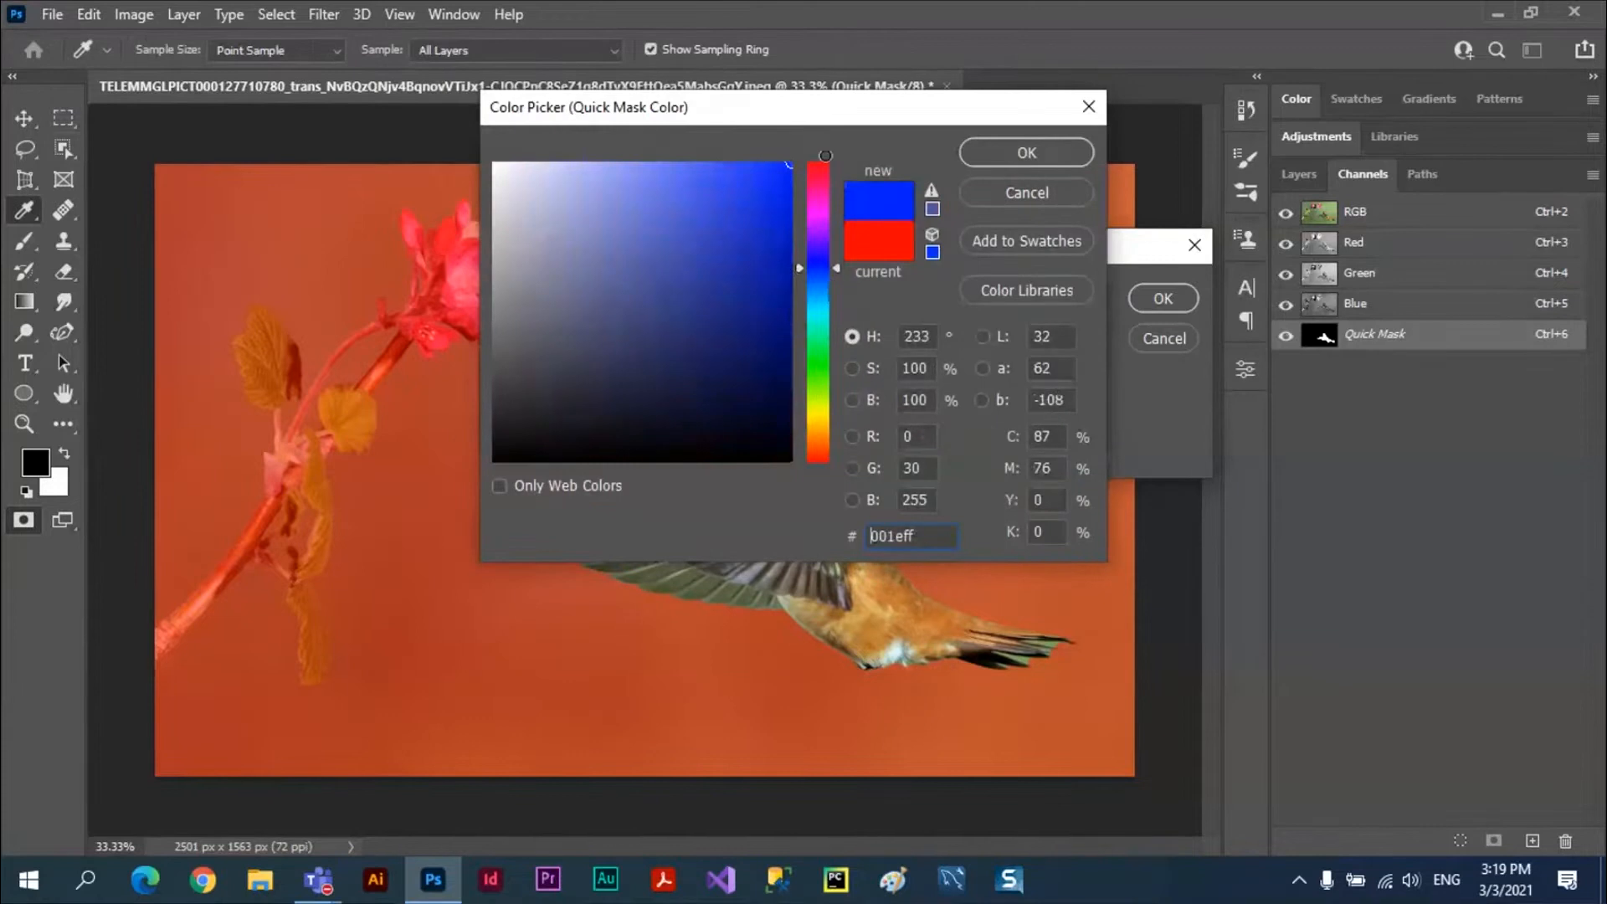
click(1046, 153)
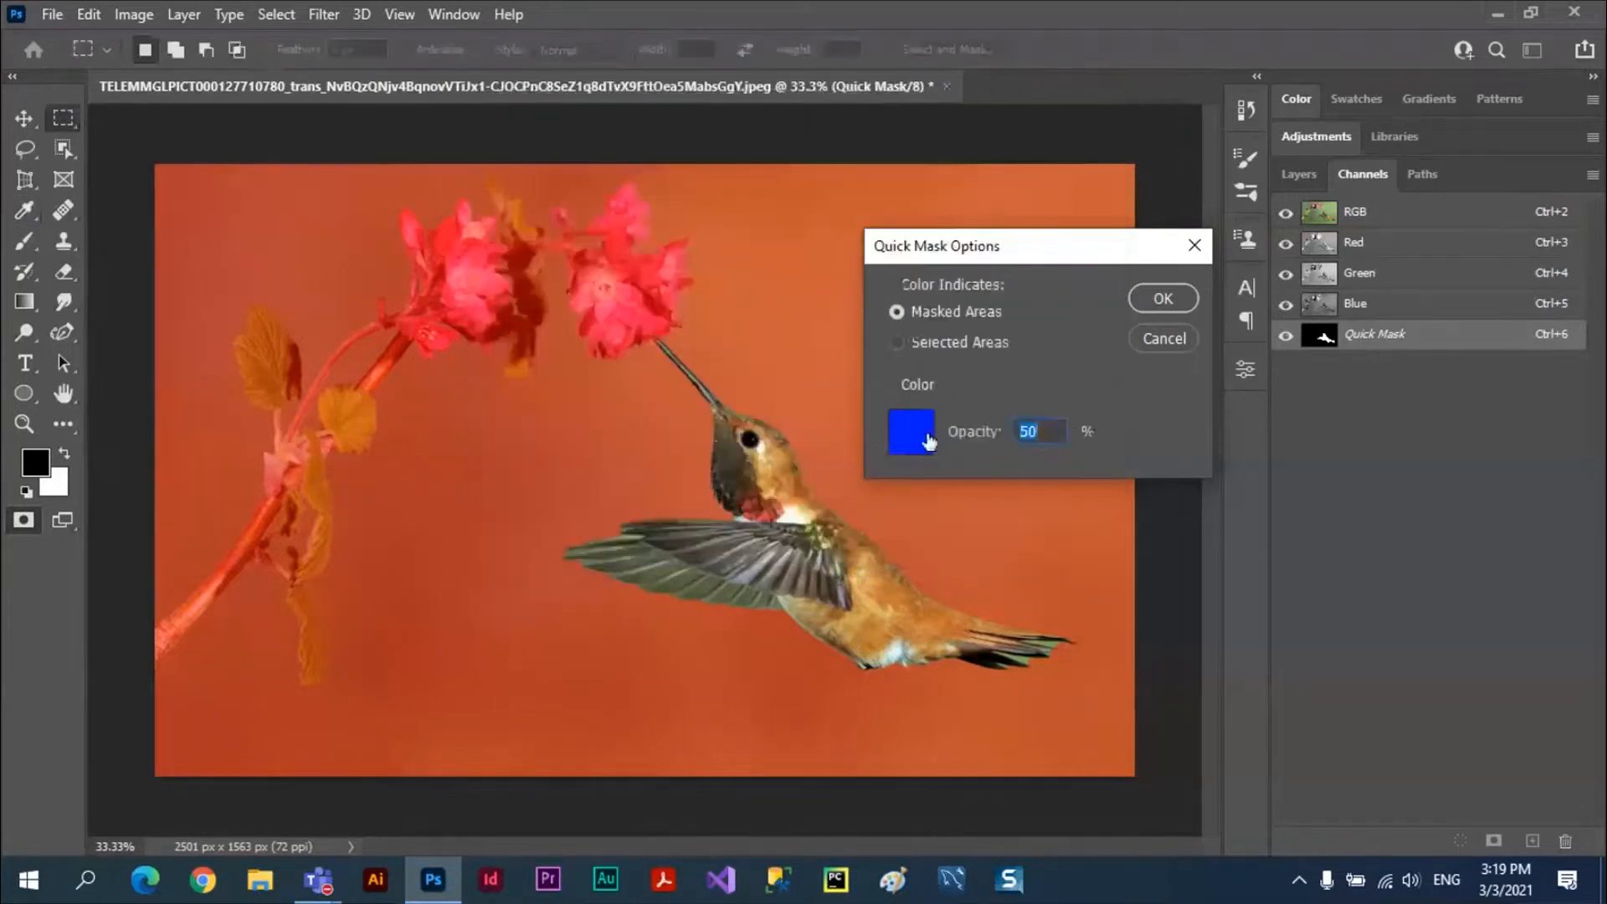
click(1152, 303)
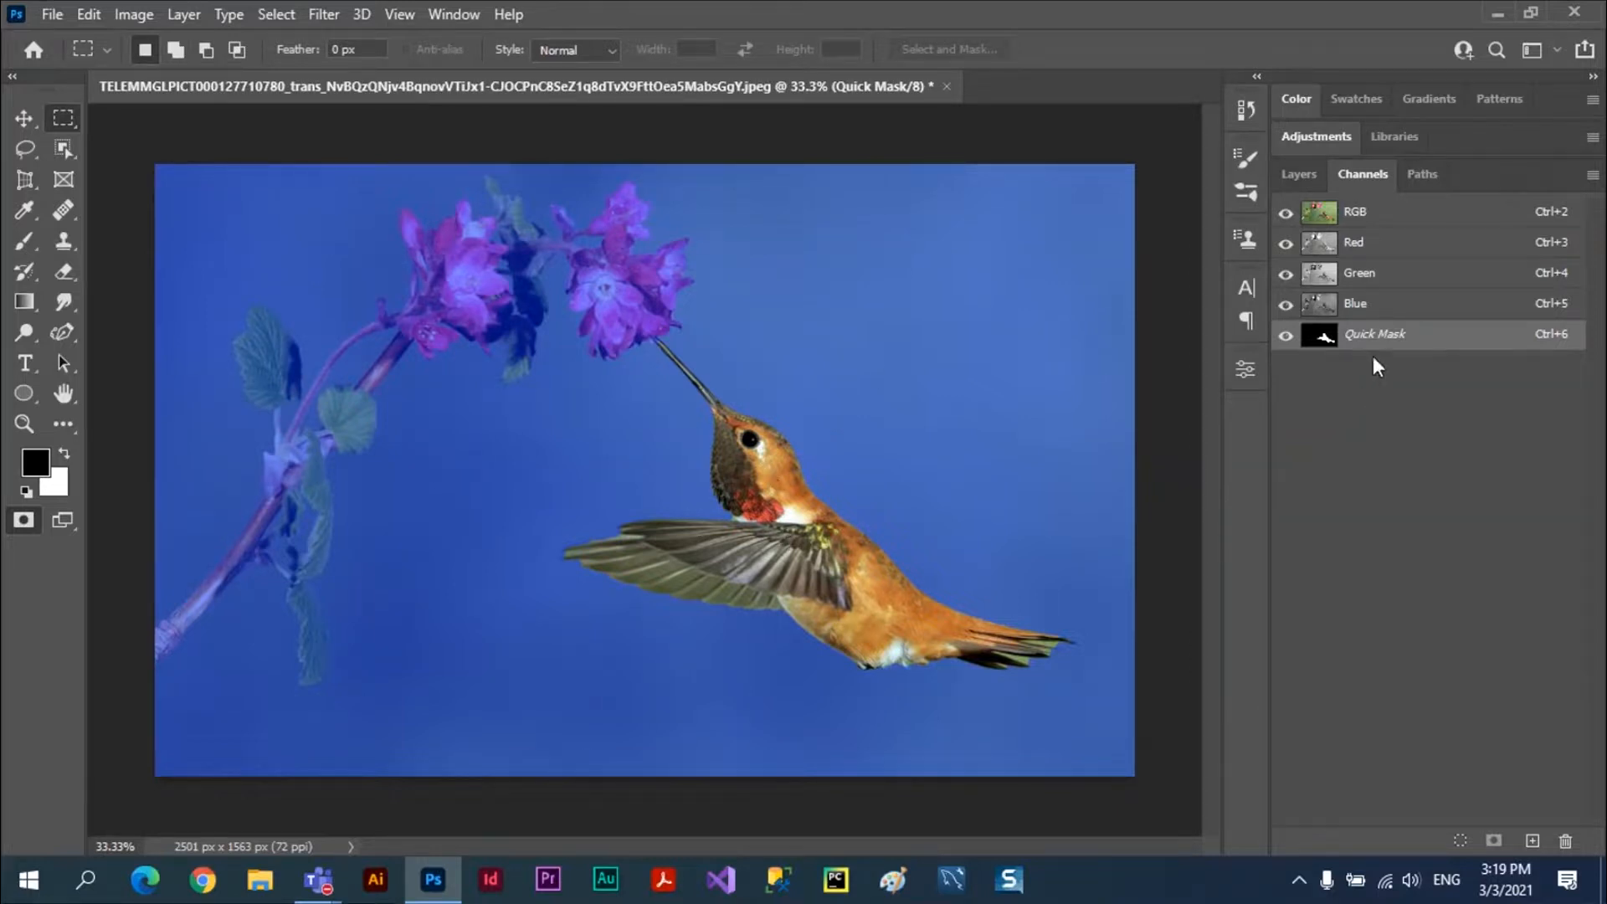
Set the Quick Mask overlay opacity to 100% and inspect the hummingbird's edges up close
double_click(1319, 335)
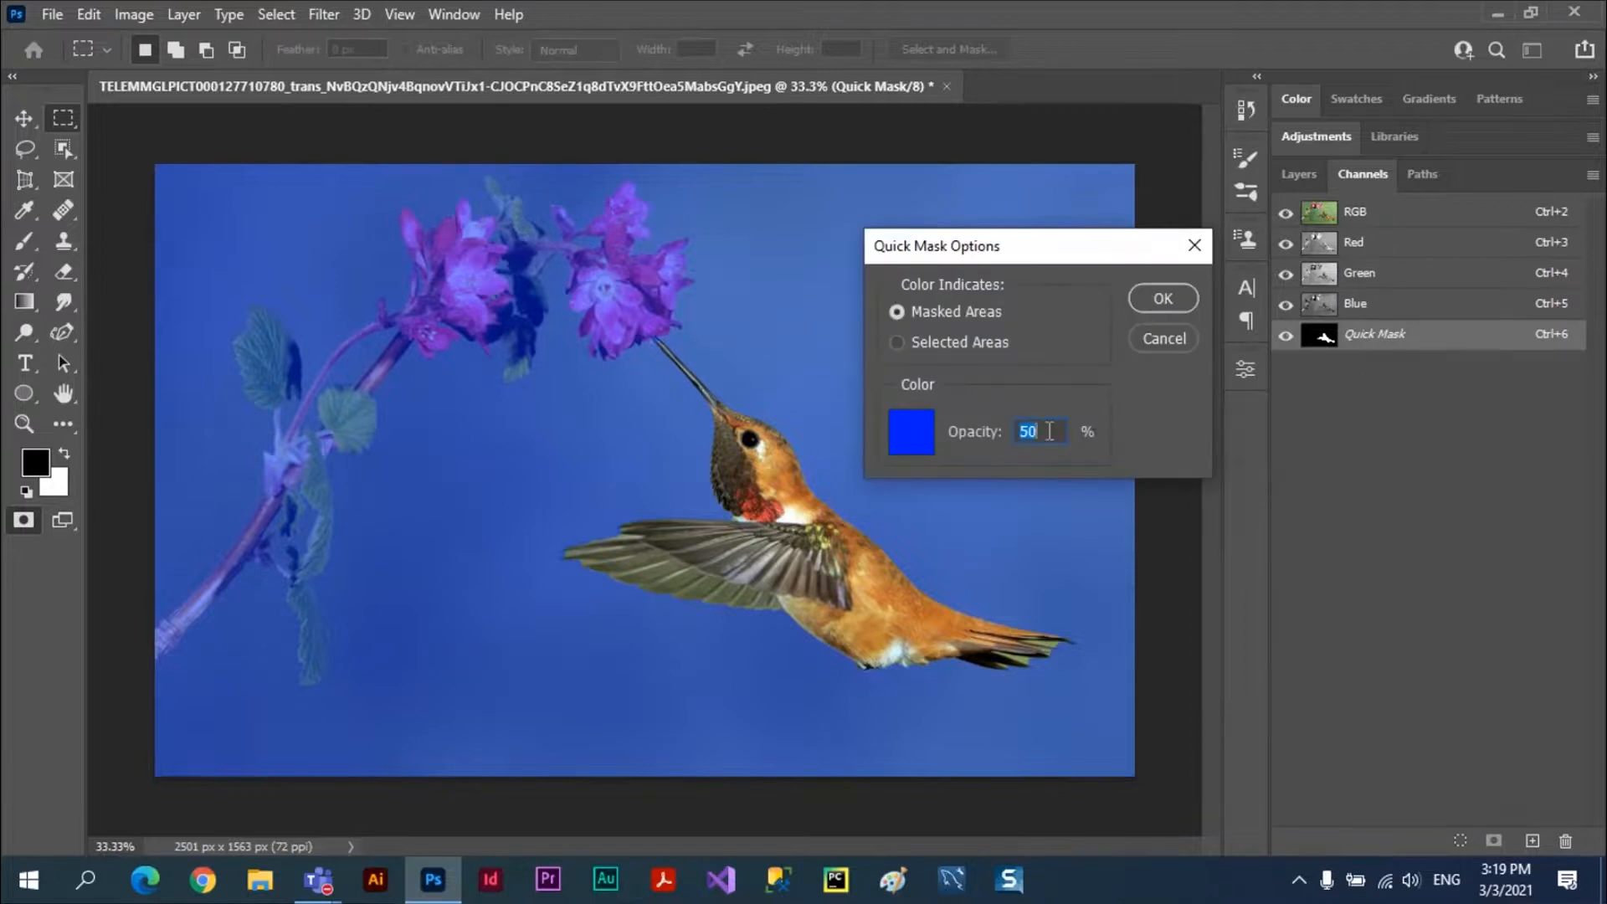
text(100)
click(1153, 300)
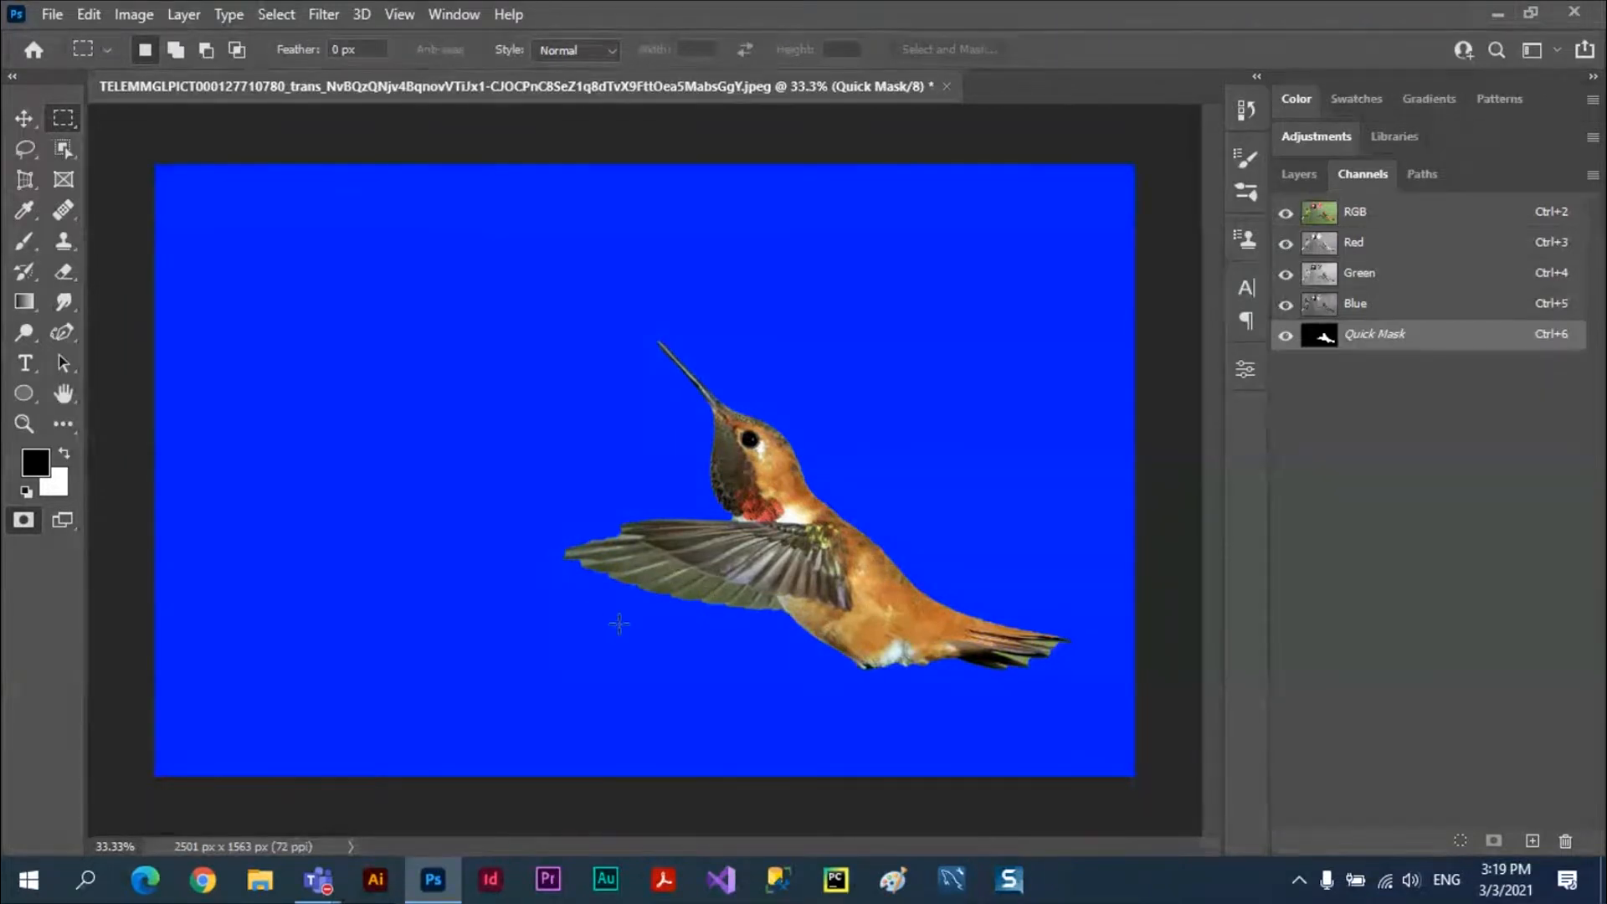
key(ctrl+plus)
key(ctrl+plus)
key(ctrl+plus)
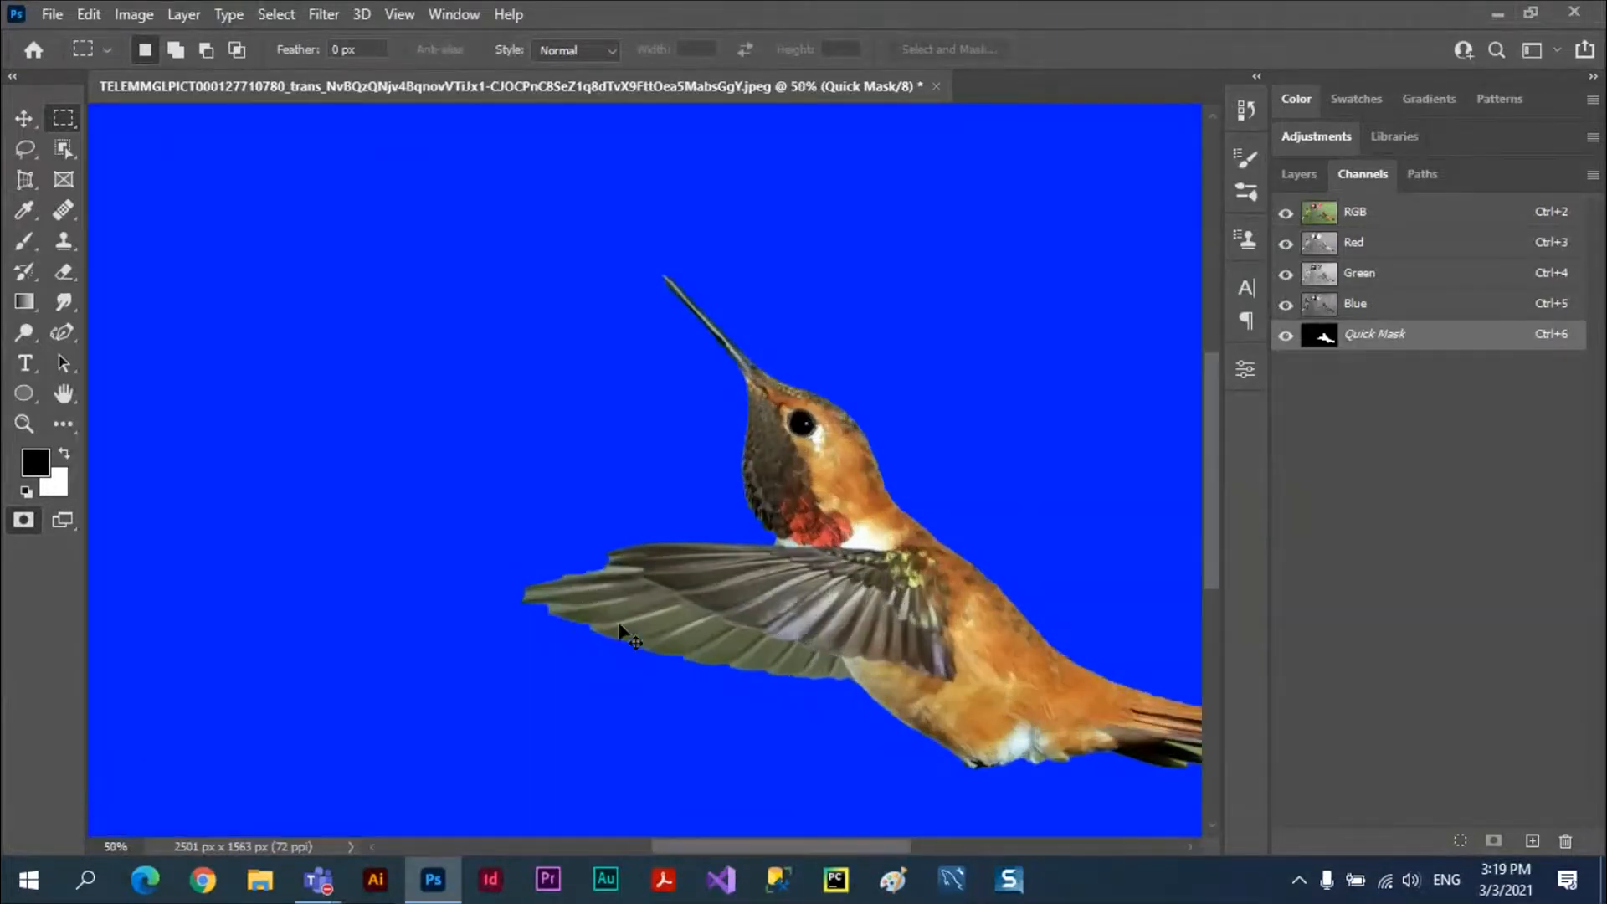
key(ctrl+plus)
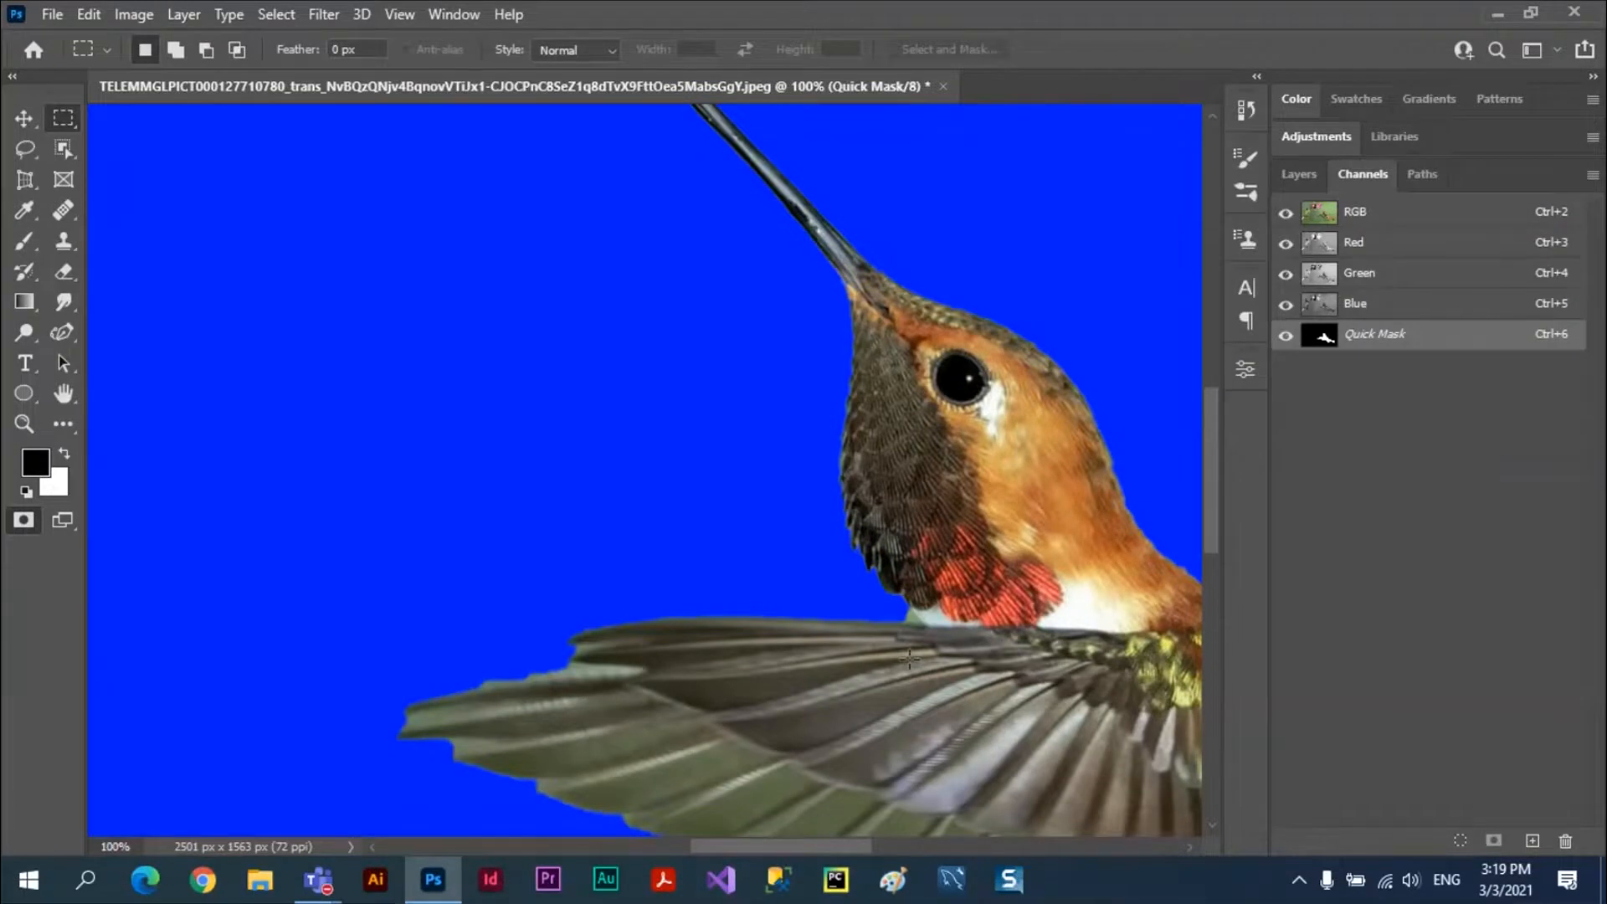
key(ctrl+minus)
key(ctrl+minus)
key(ctrl+minus)
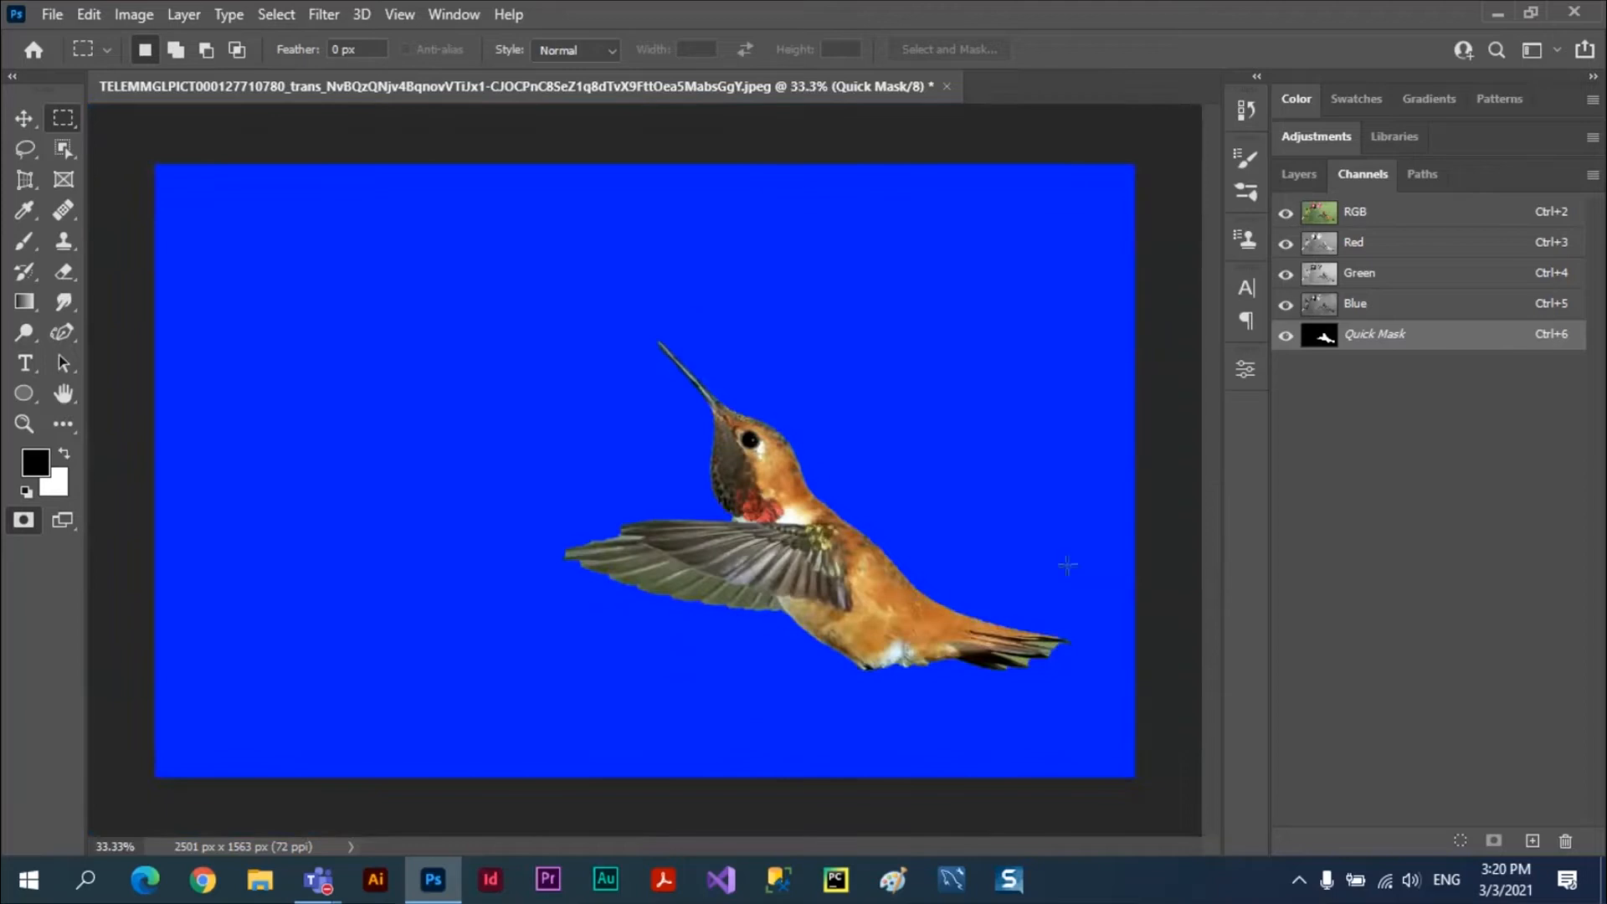
Set the overlay to 50% opacity with colour indicating Selected Areas, and compare the mask alone with the composite
double_click(1321, 337)
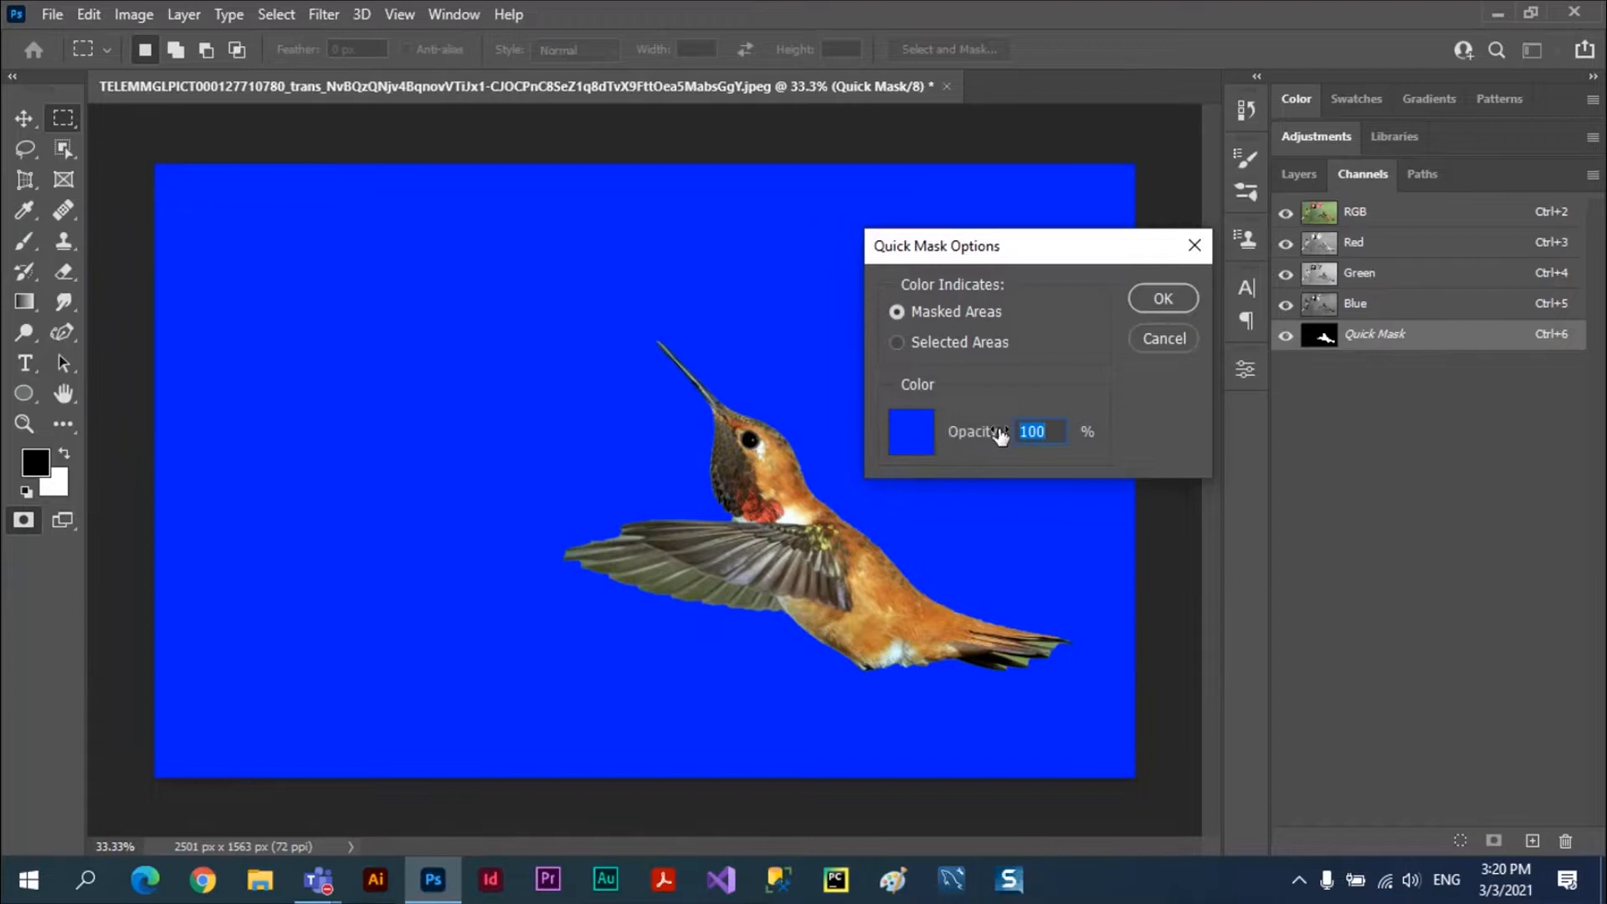
text(50)
click(1046, 343)
click(1162, 299)
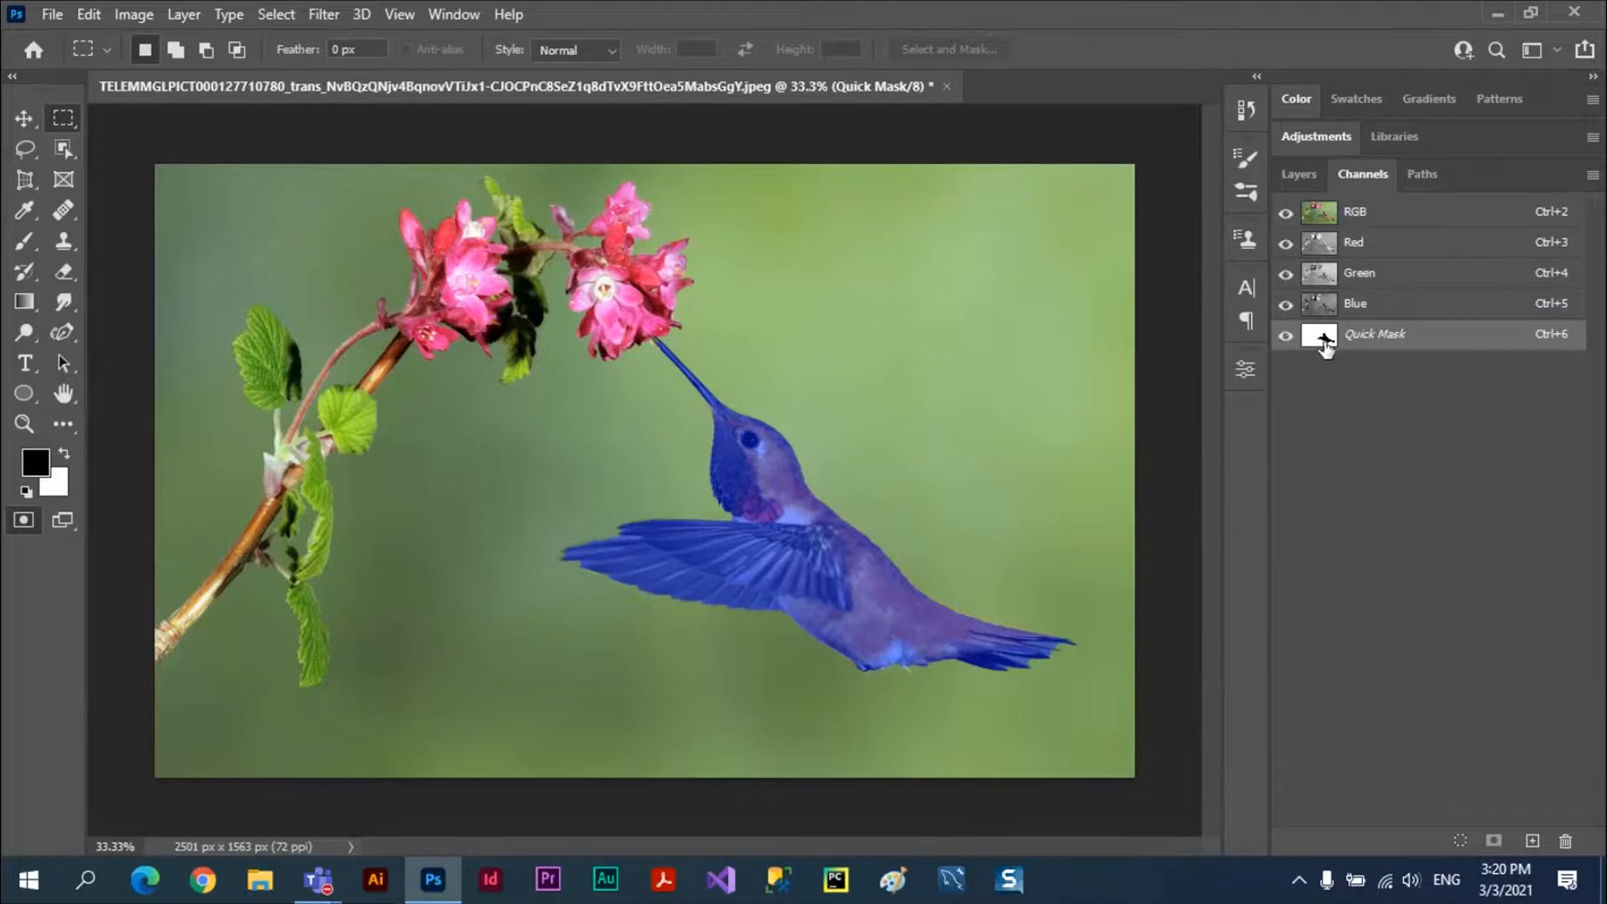
click(1286, 213)
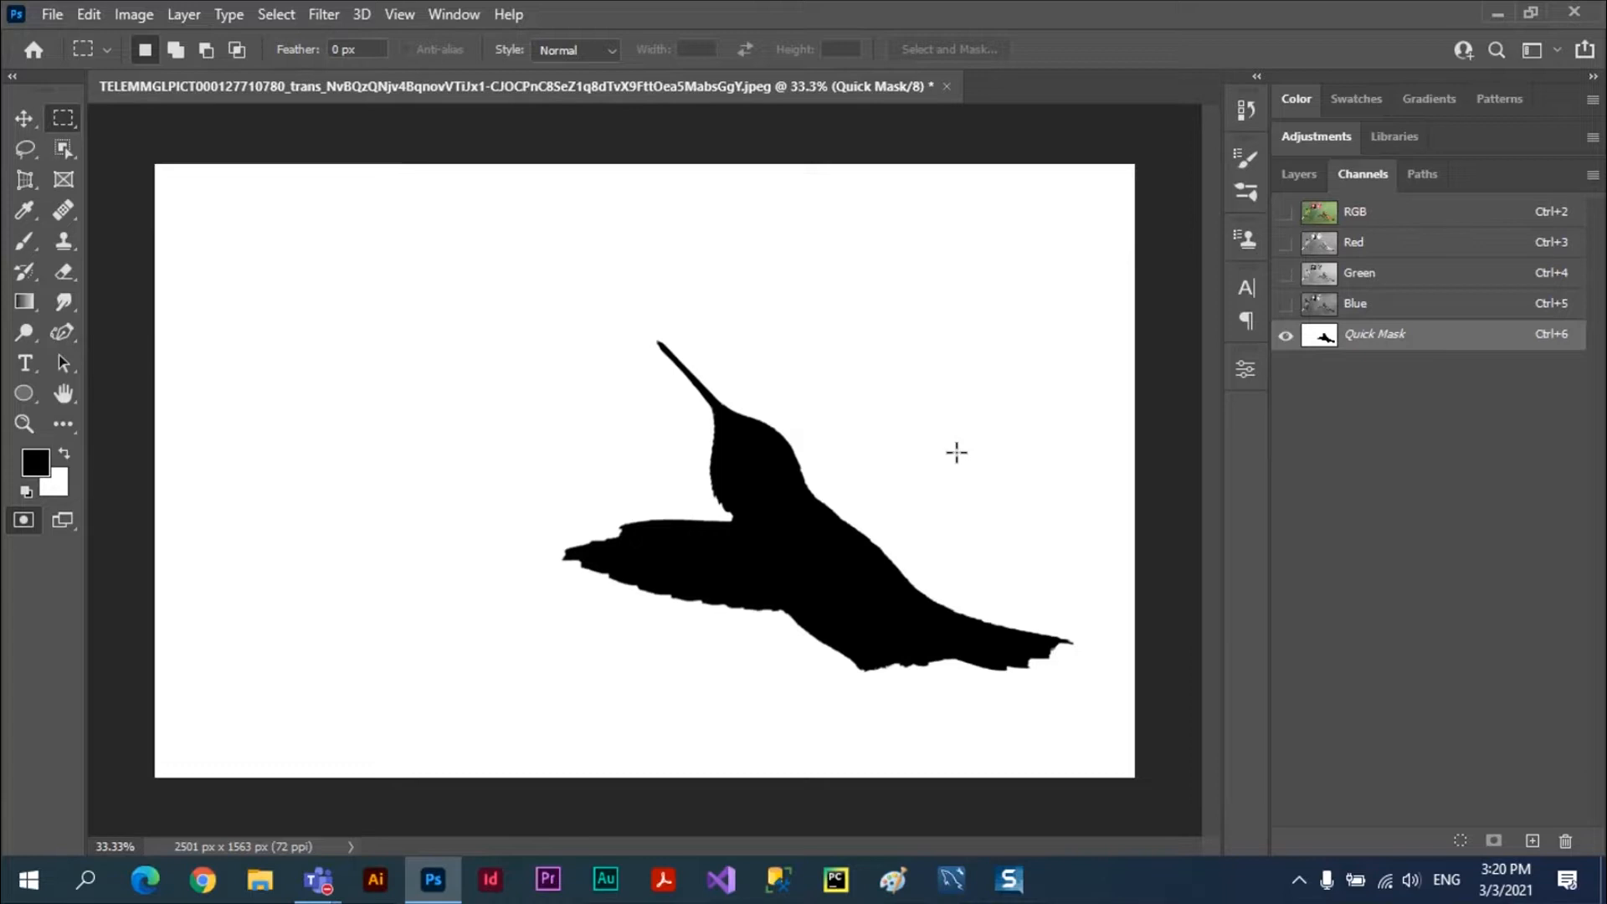
click(1286, 214)
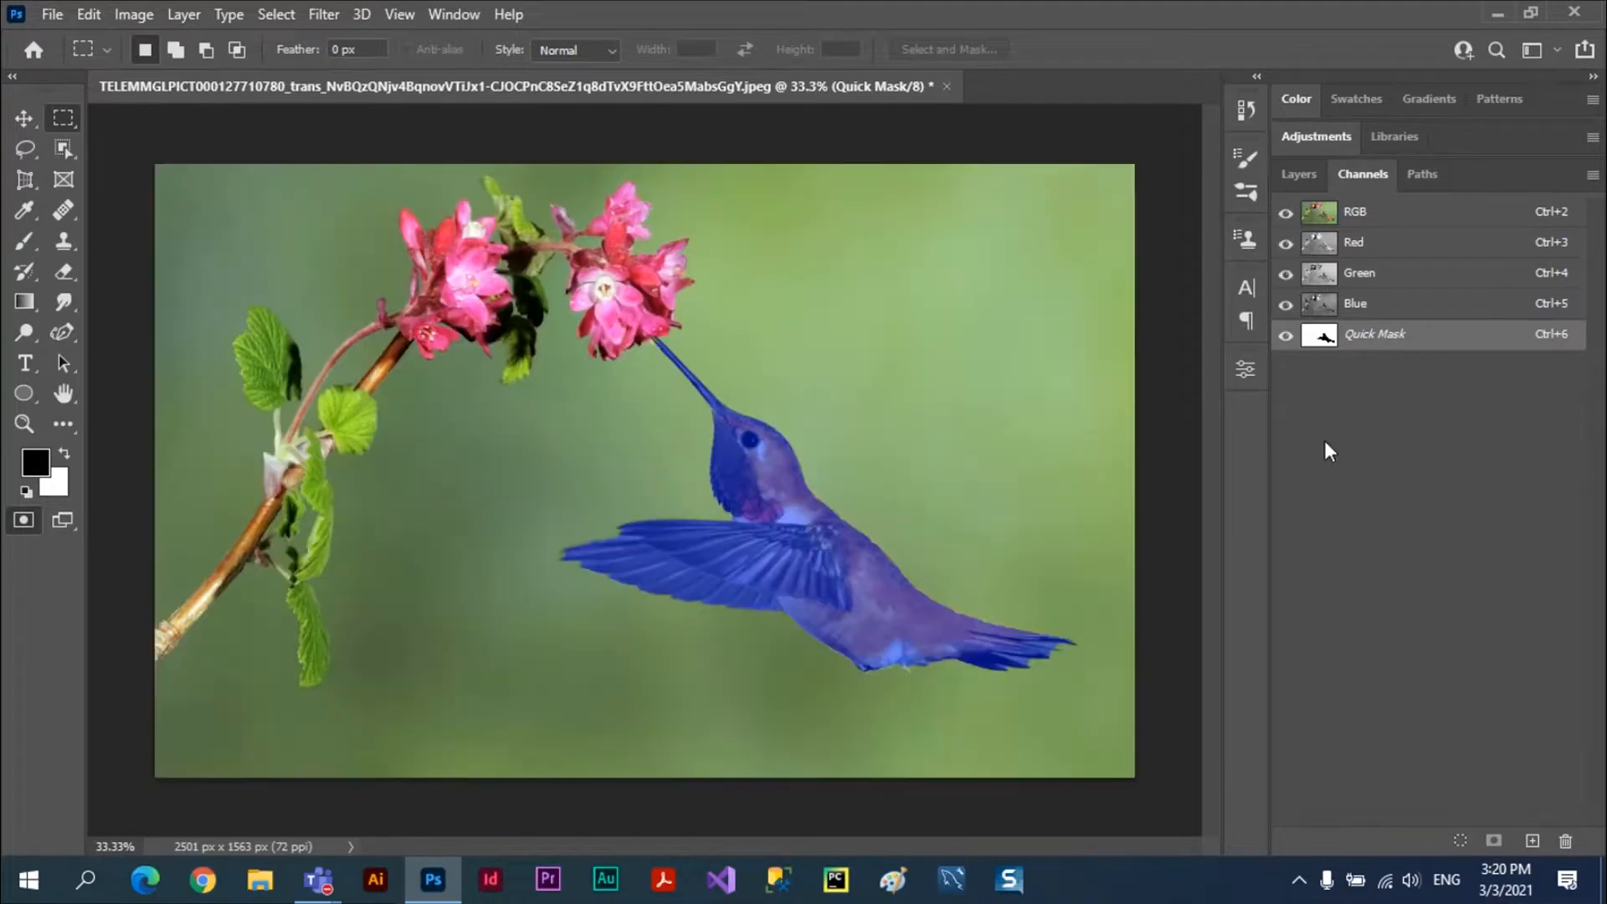
Set the Quick Mask colour to indicate Masked Areas and change the overlay colour to red, ff0000
double_click(1323, 339)
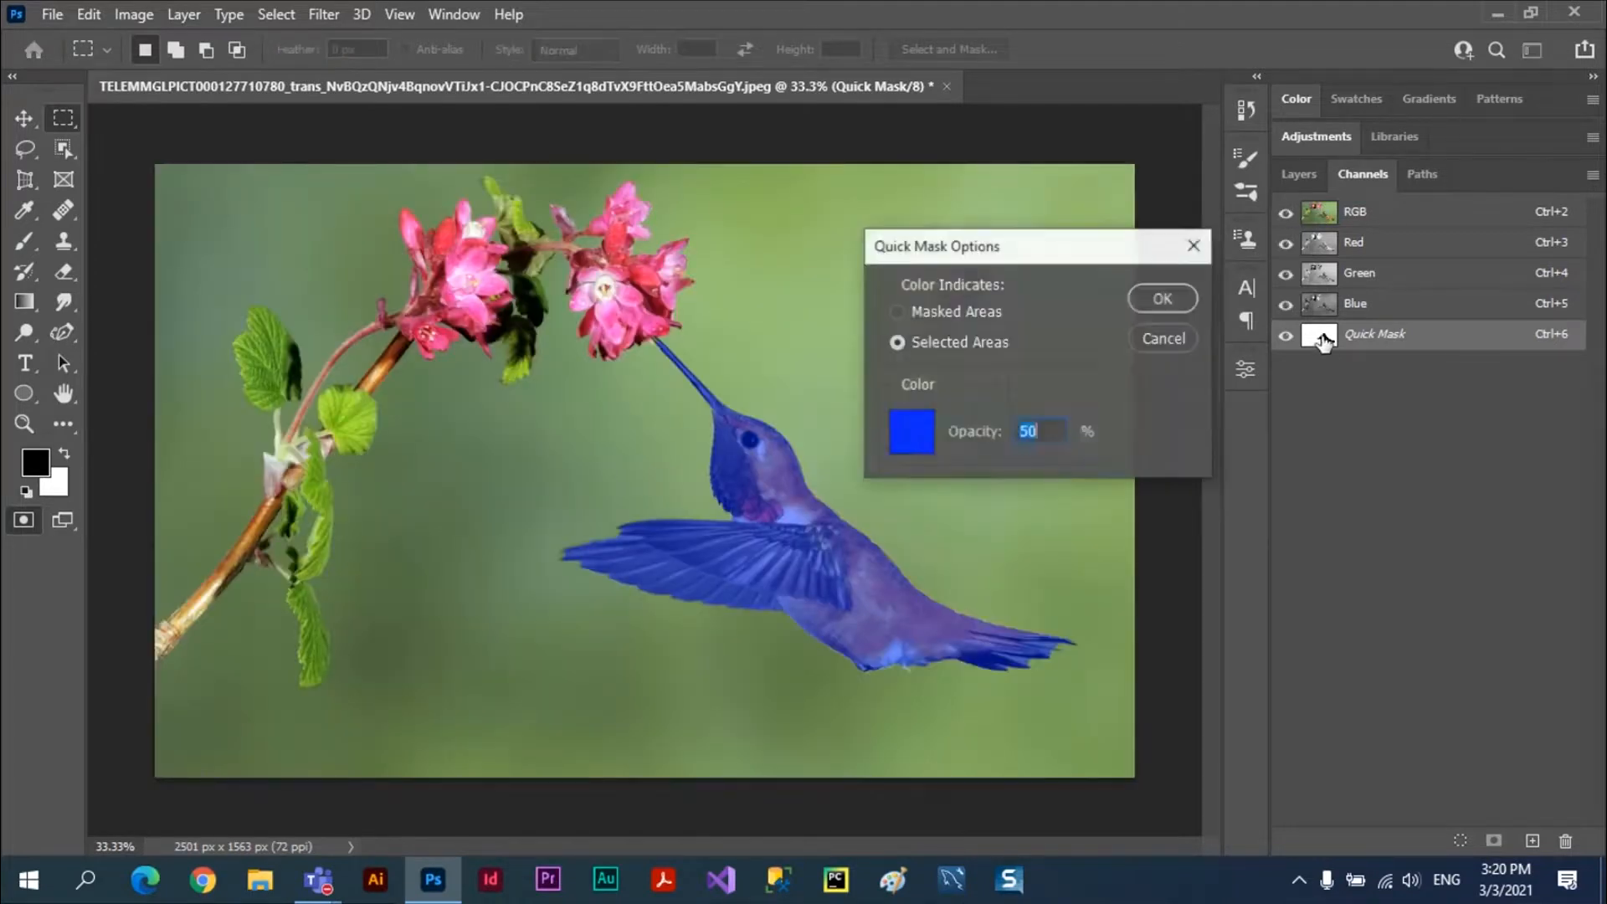
click(900, 312)
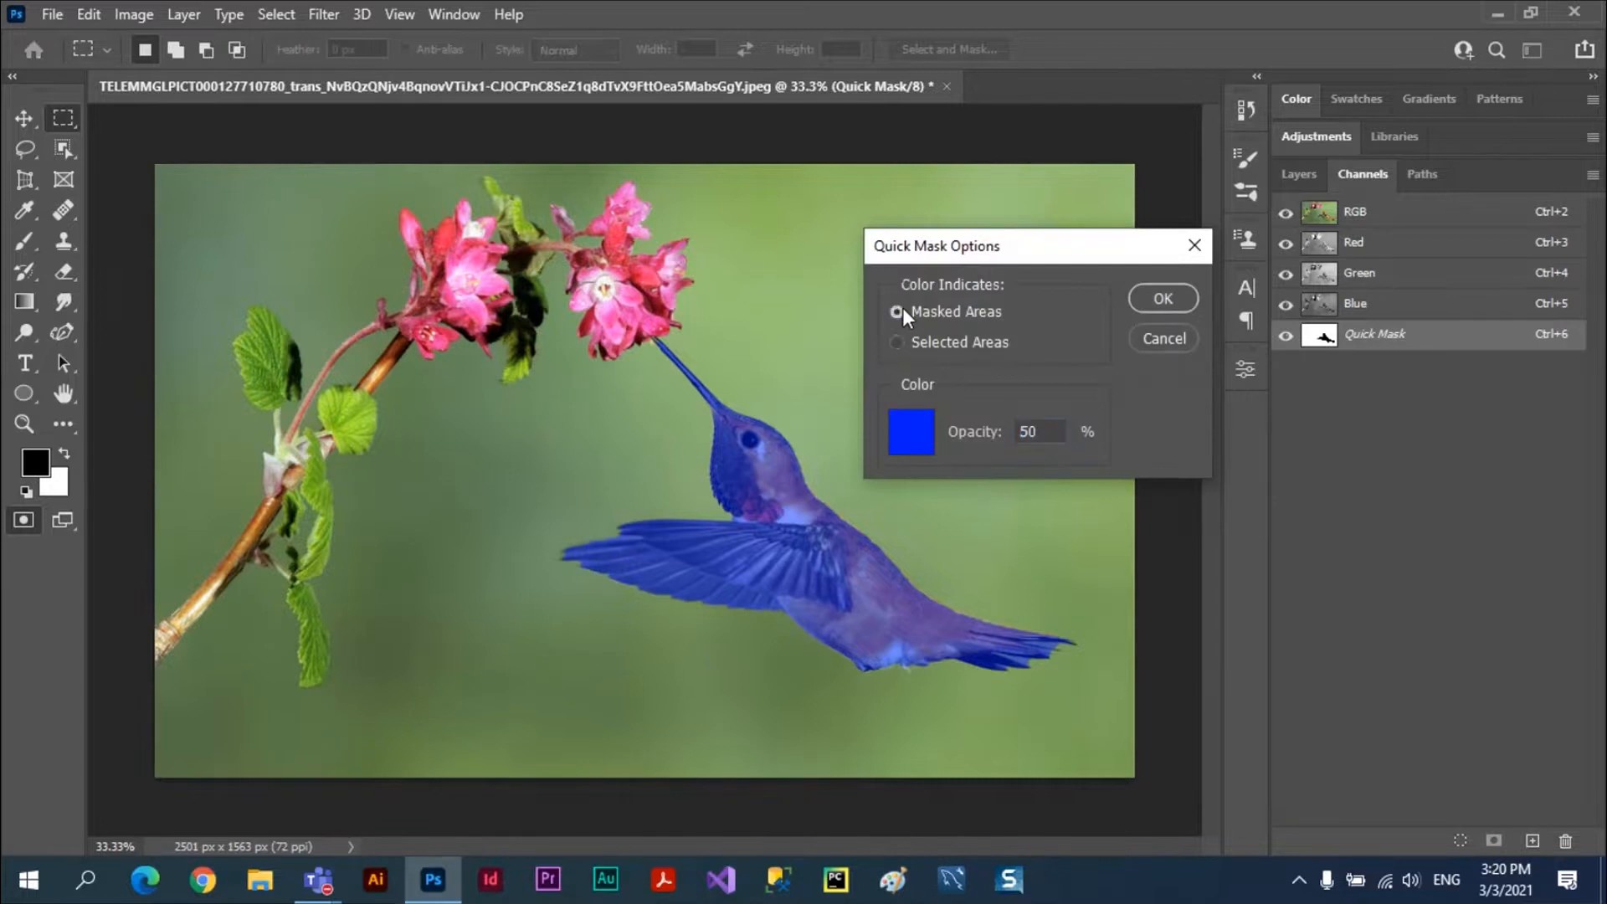
click(908, 425)
drag(816, 438, 849, 132)
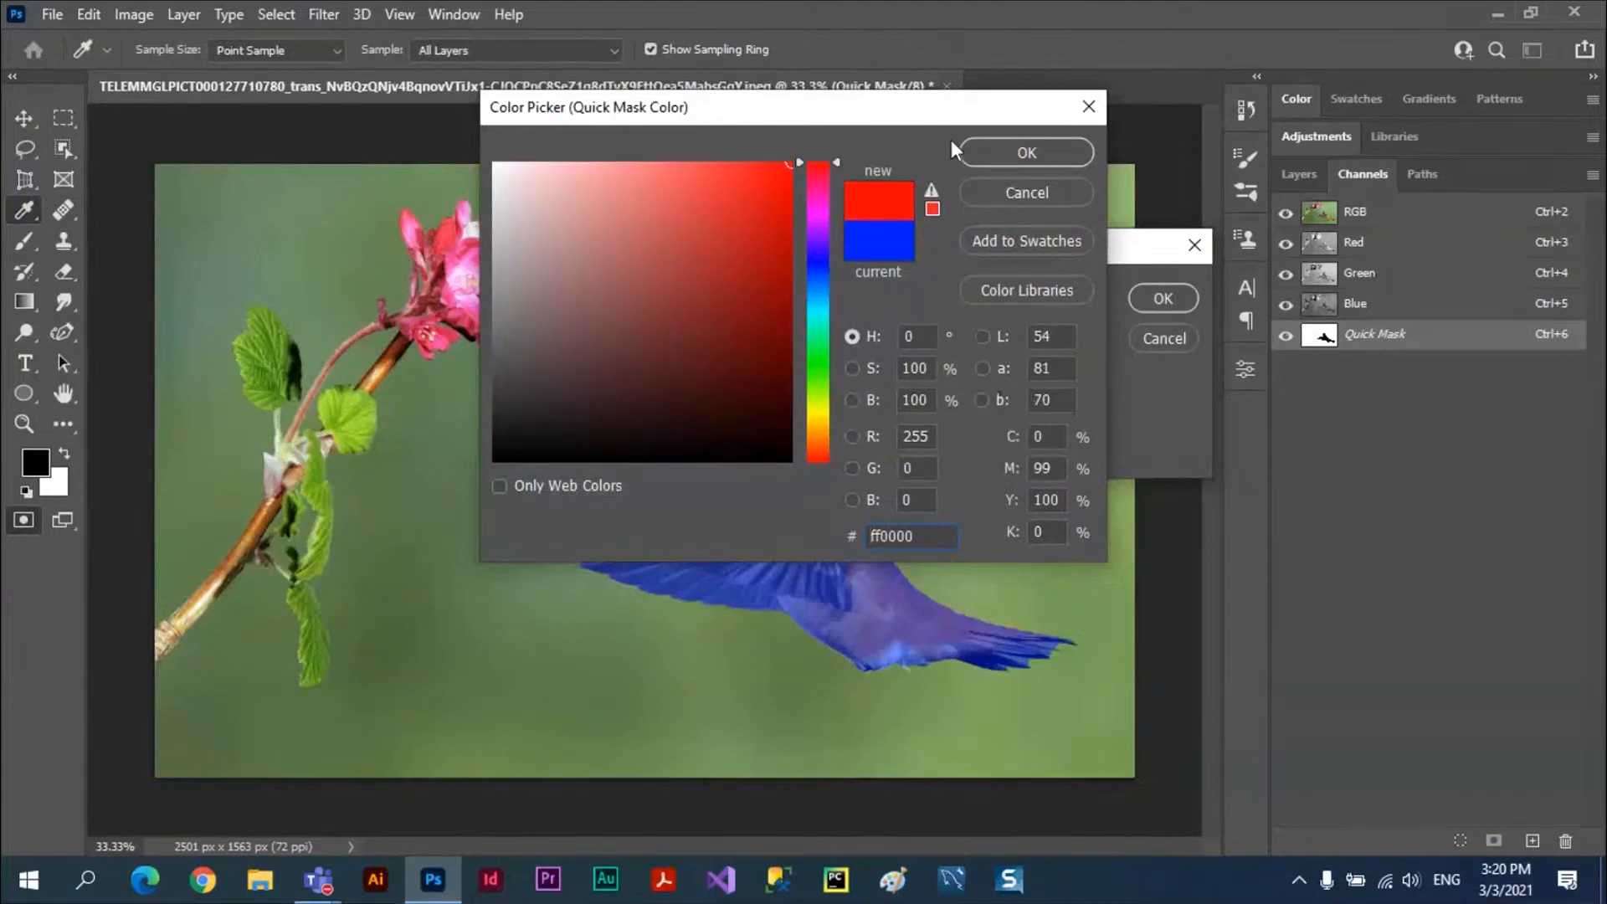
click(1027, 152)
click(1164, 298)
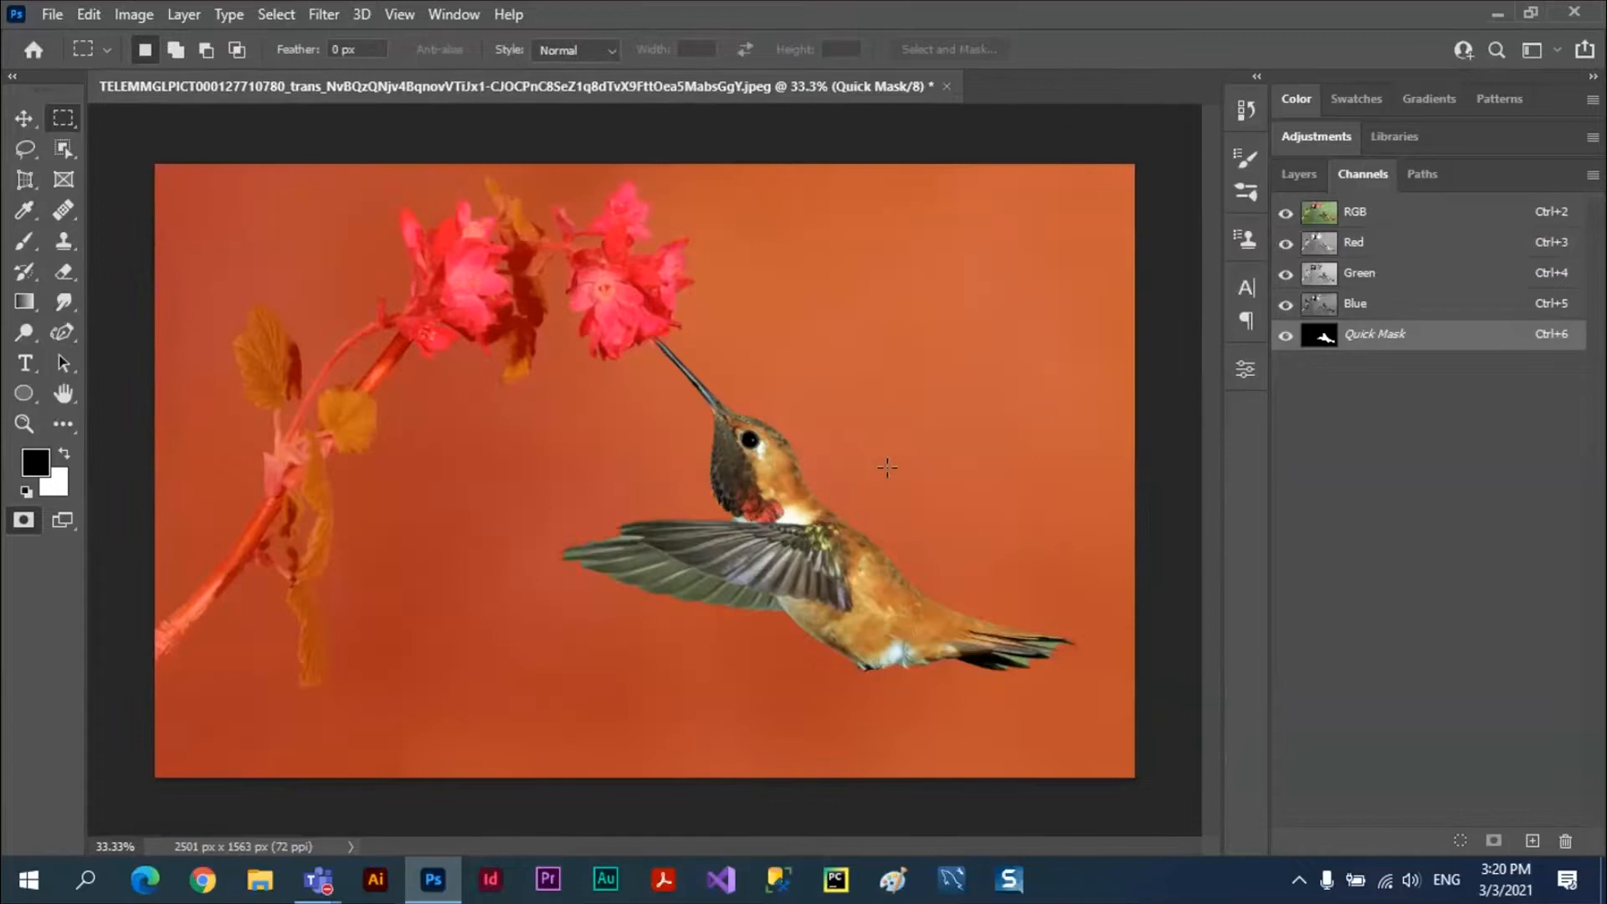
Try setting the foreground colour to blue, 132cc5, while Quick Mask is active
click(34, 467)
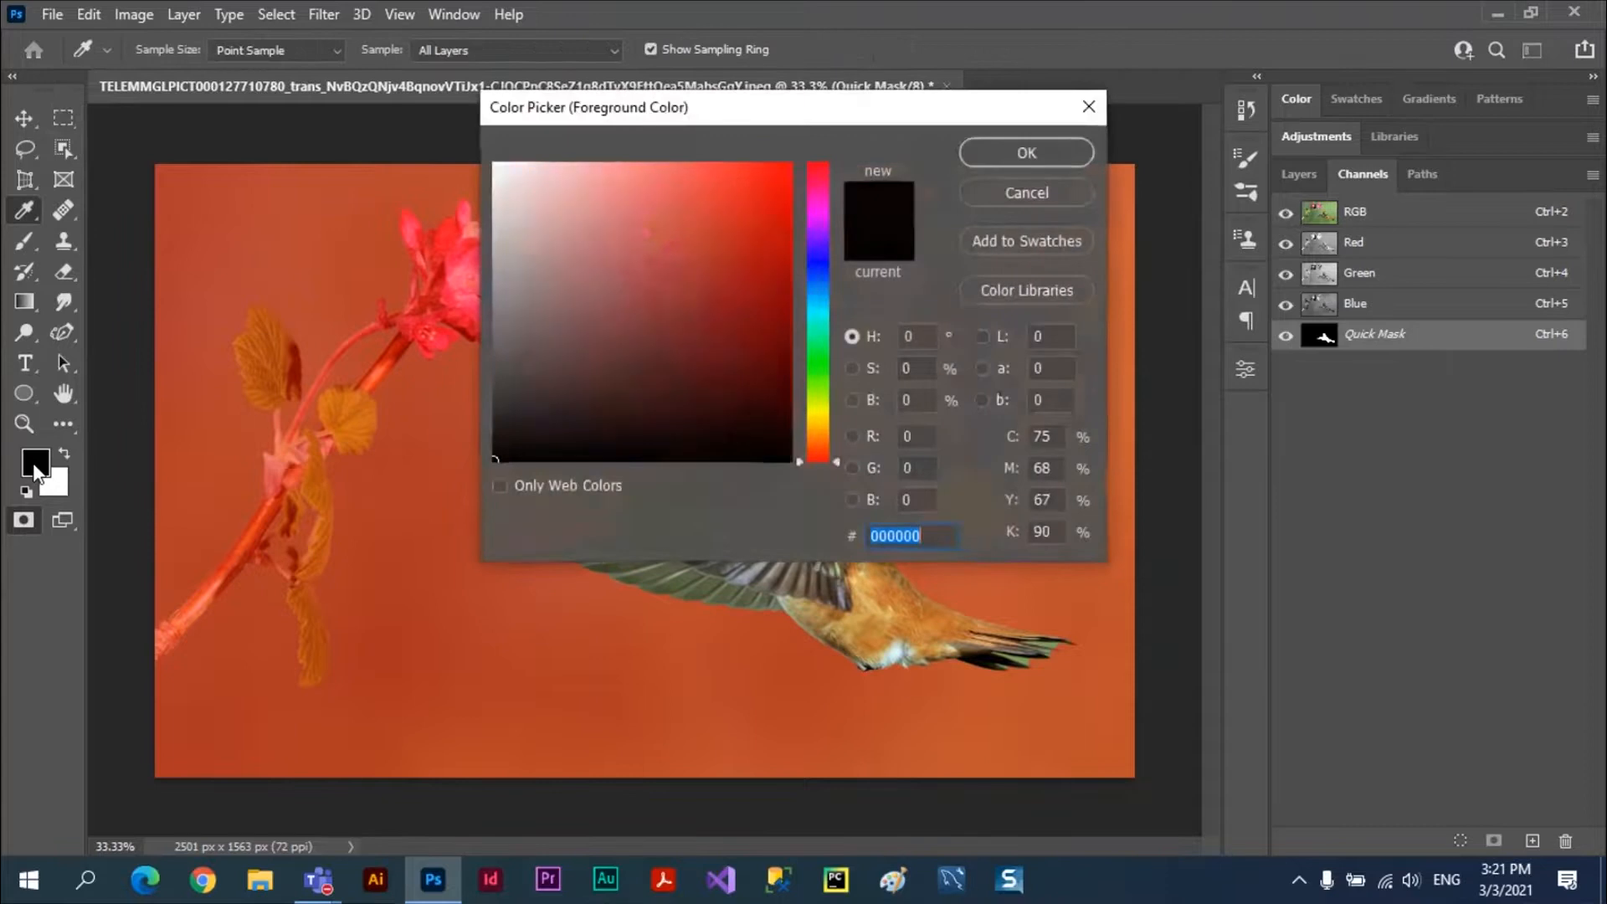
text(132cc5)
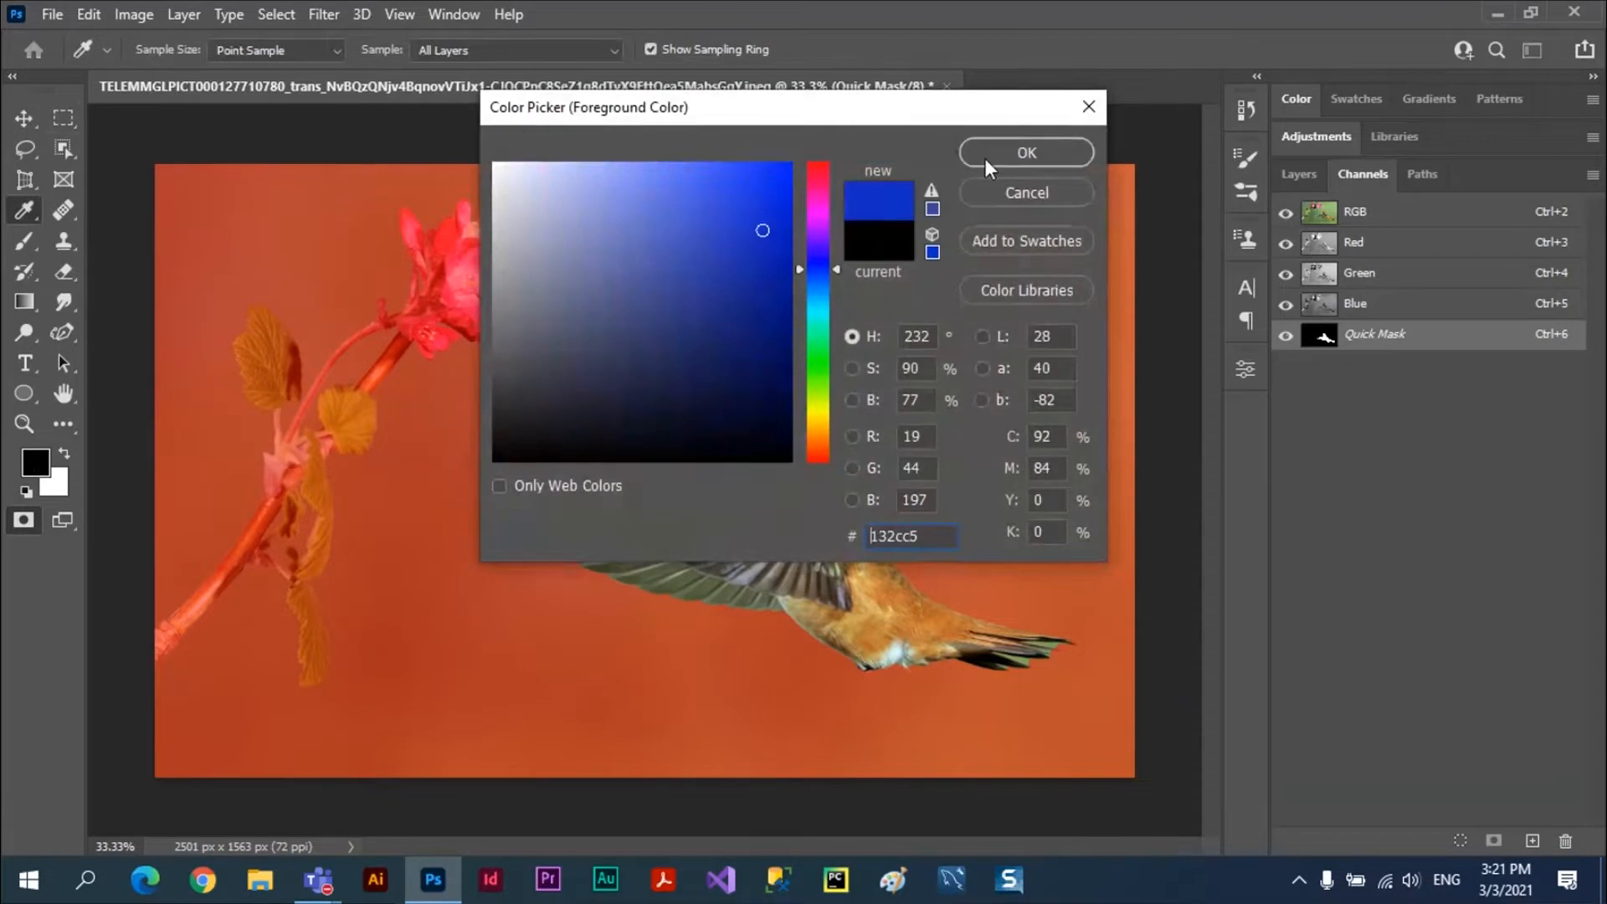
click(984, 159)
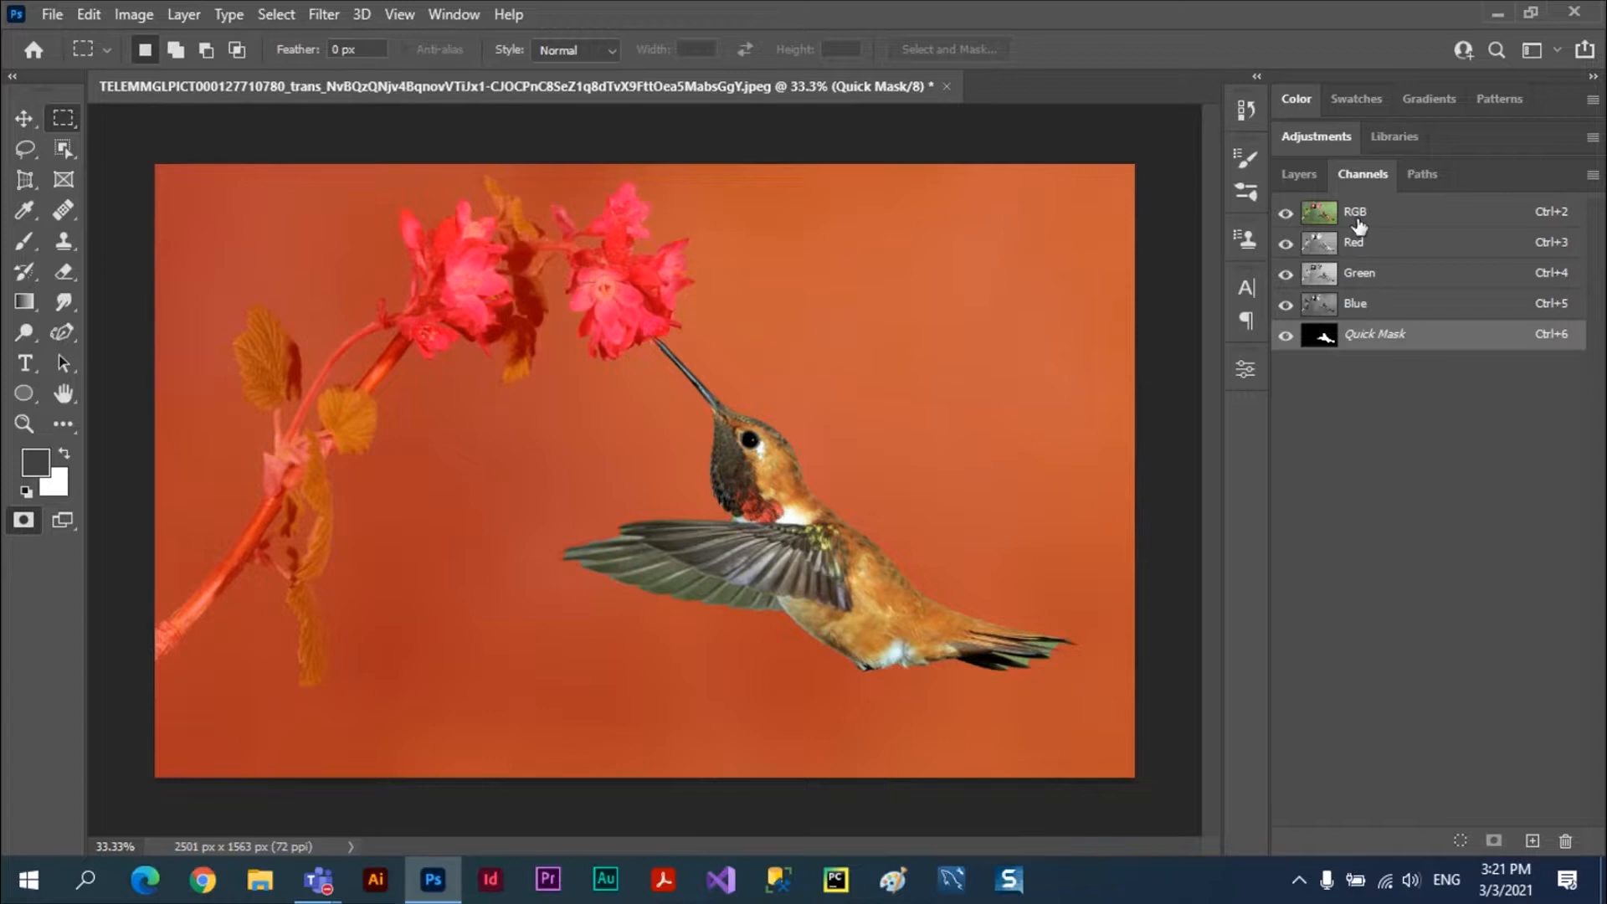
Show only the Quick Mask channel and paint a wavy white stroke above the hummingbird's back with an 80 px Soft Round brush
click(1285, 214)
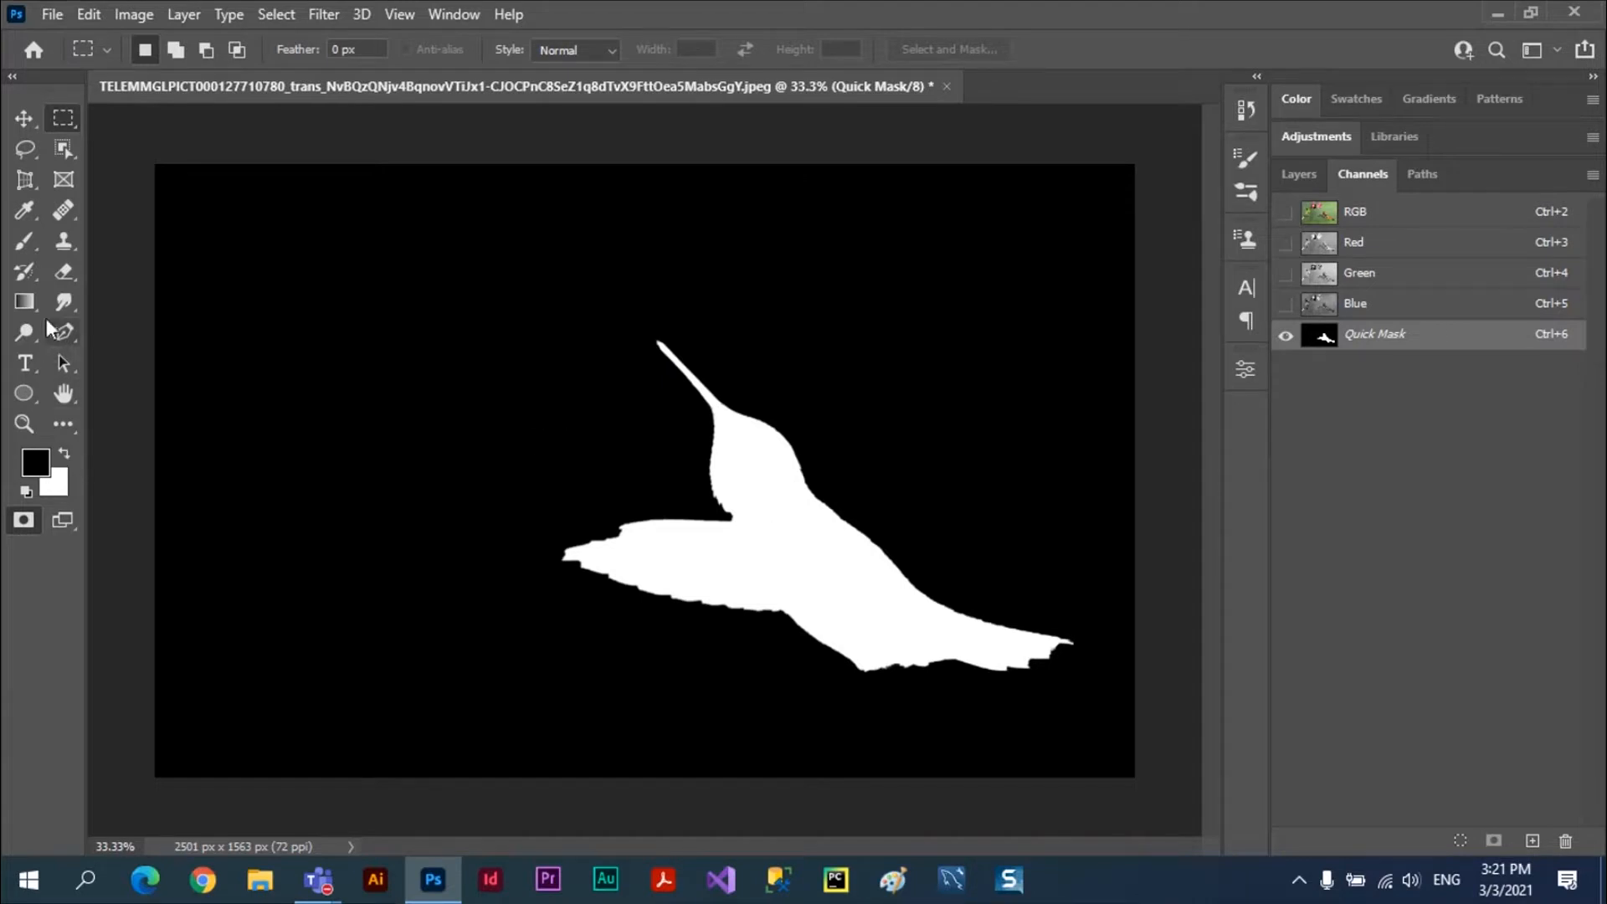
drag(27, 236, 100, 238)
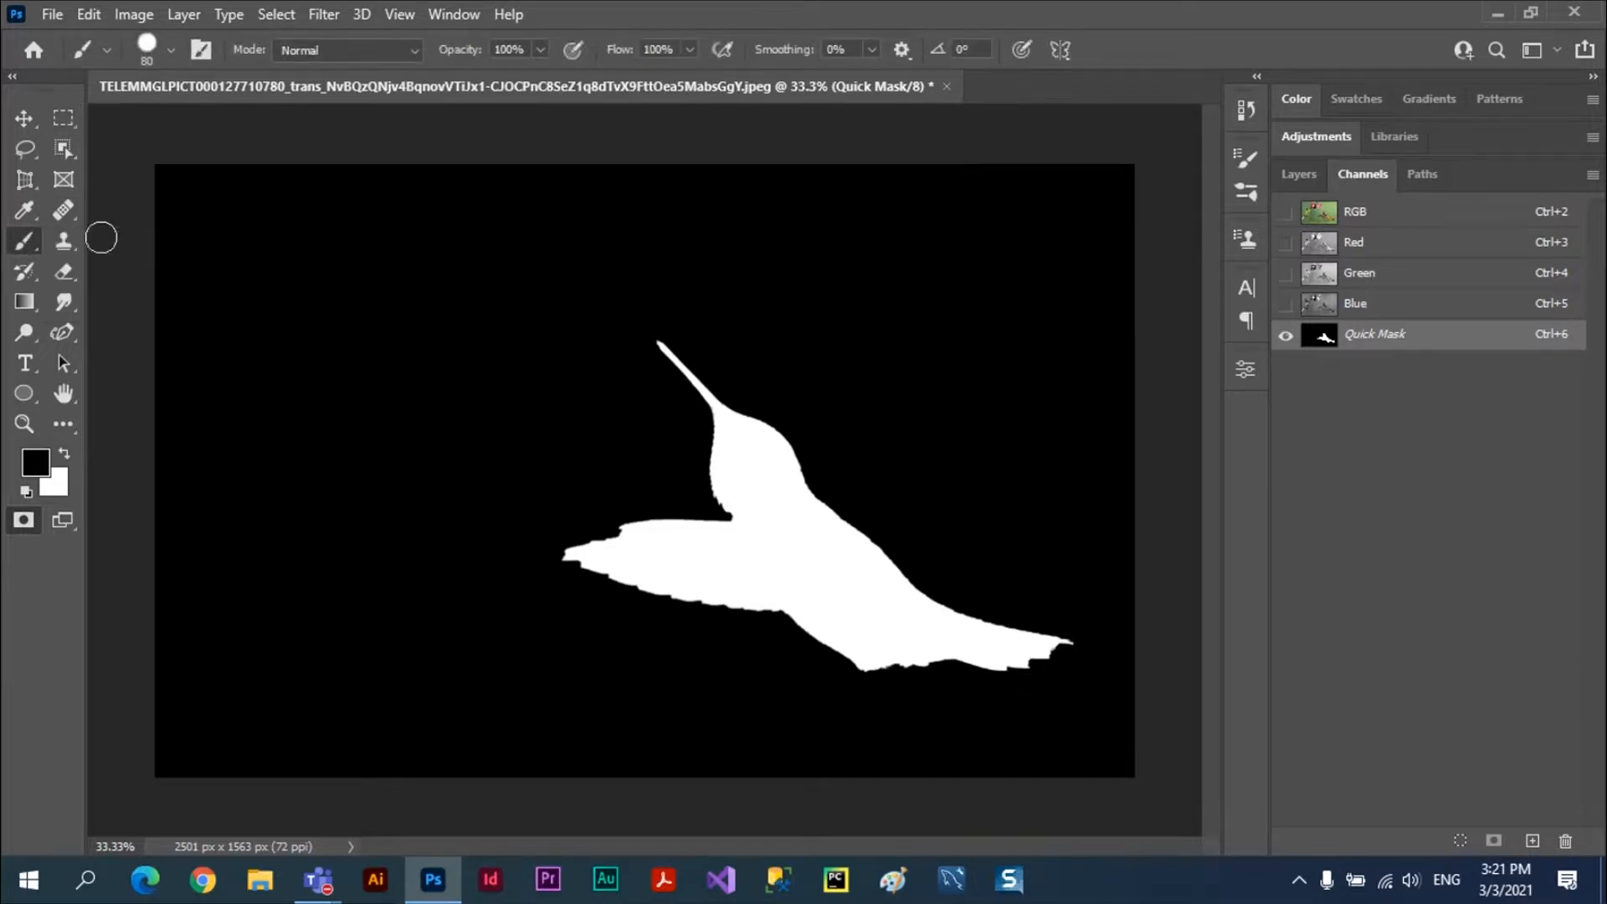
click(167, 52)
click(163, 358)
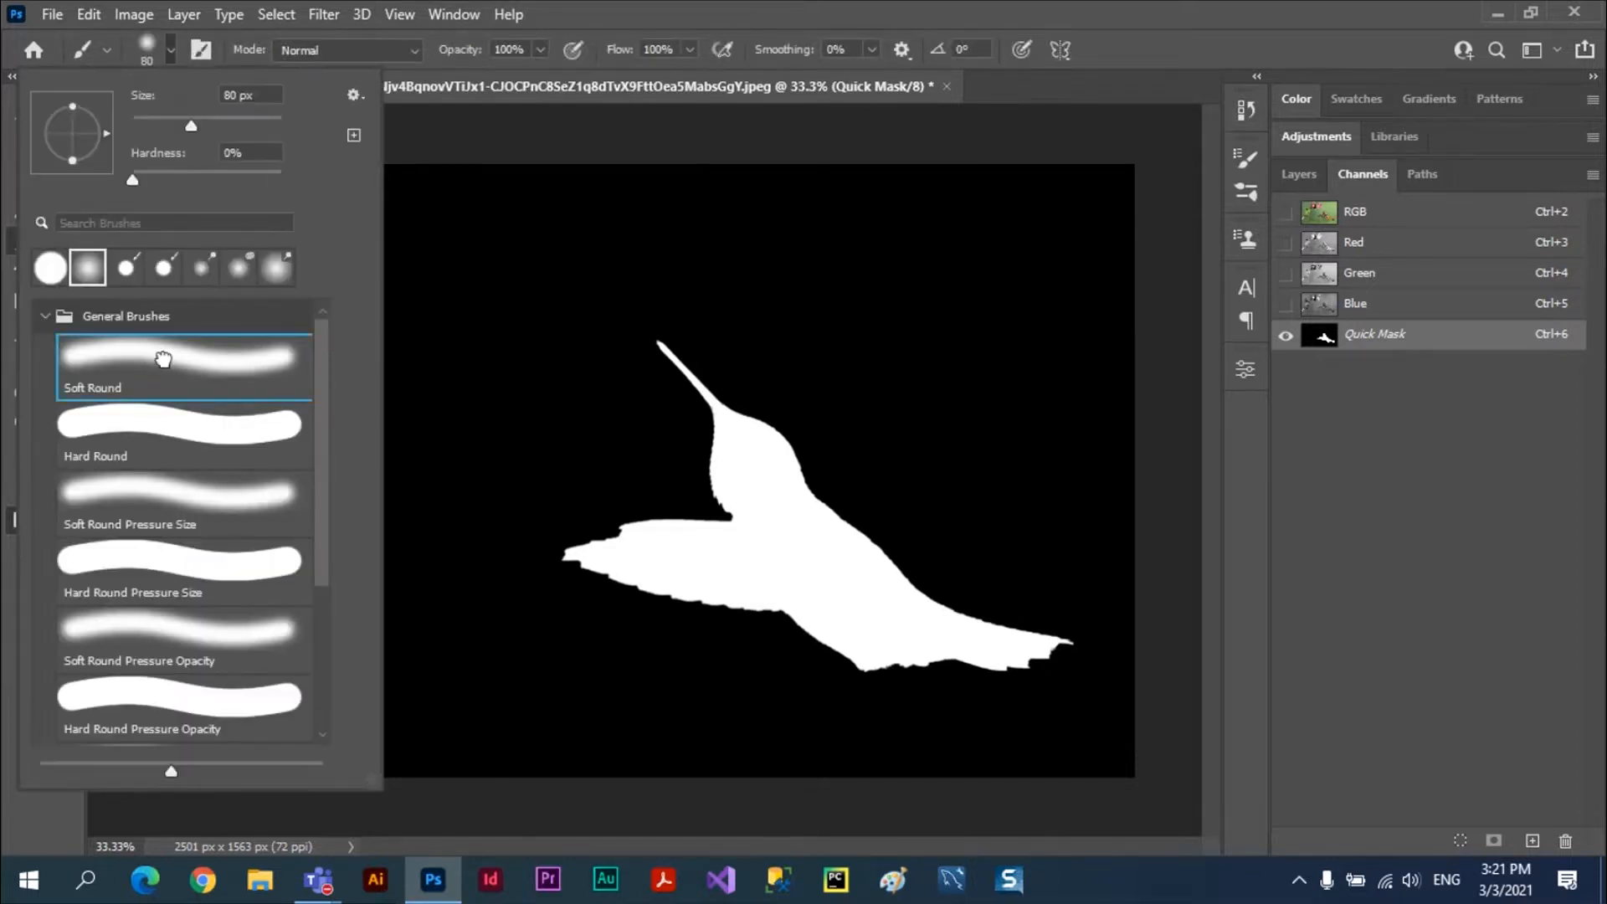
click(880, 331)
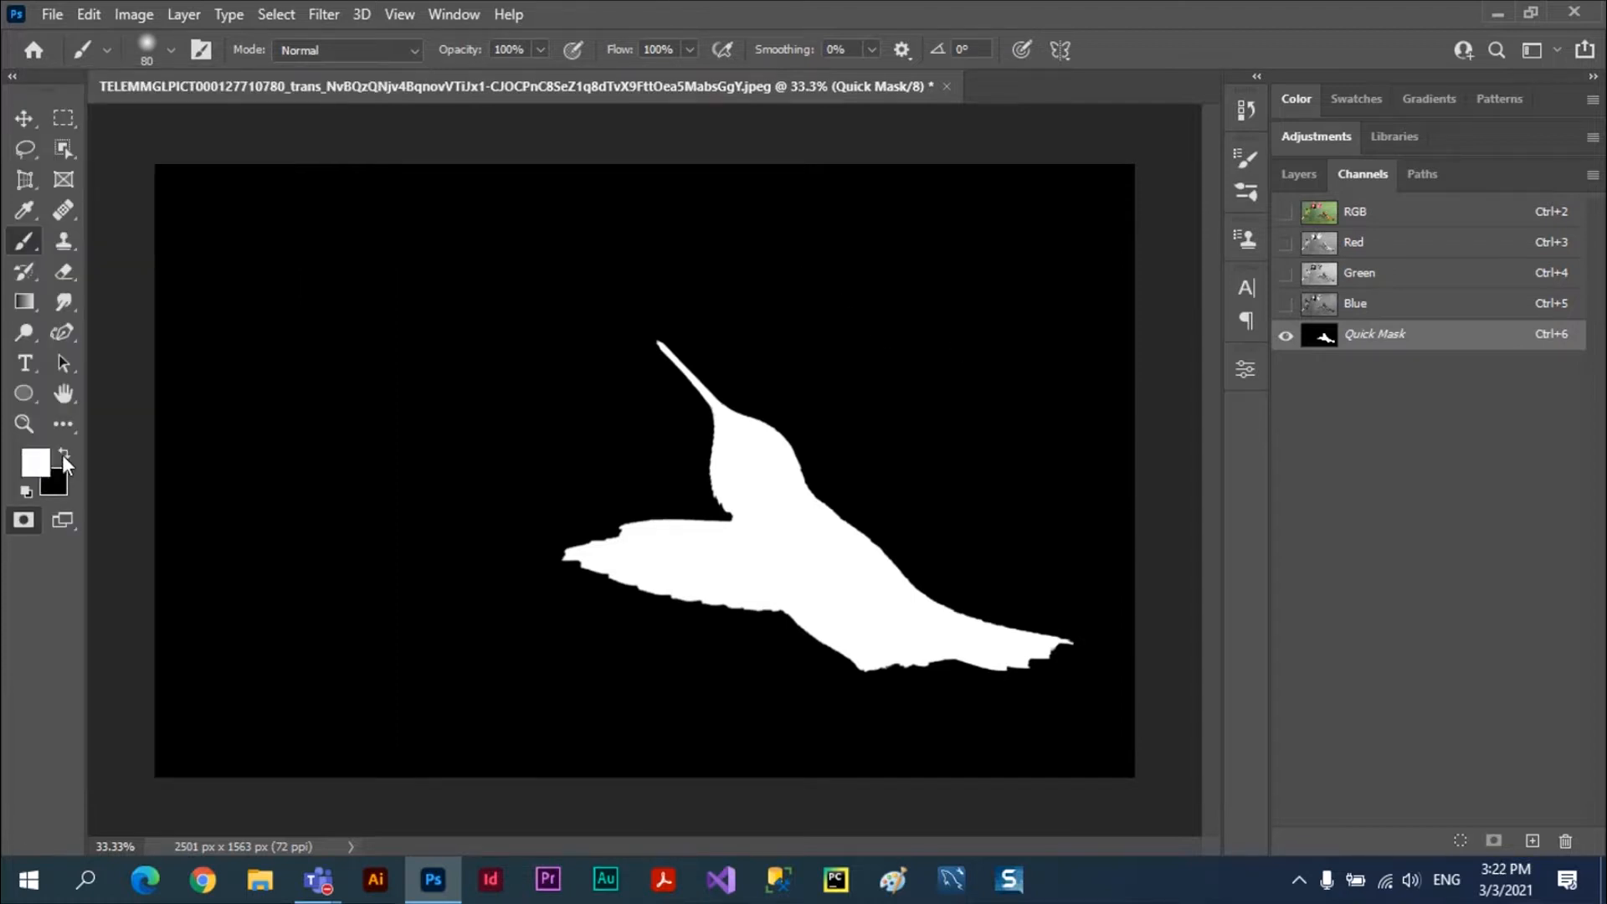
mouse_move(703, 262)
mouse_down()
mouse_move(762, 319)
mouse_move(837, 349)
mouse_move(853, 409)
mouse_move(921, 455)
mouse_move(945, 508)
mouse_up()
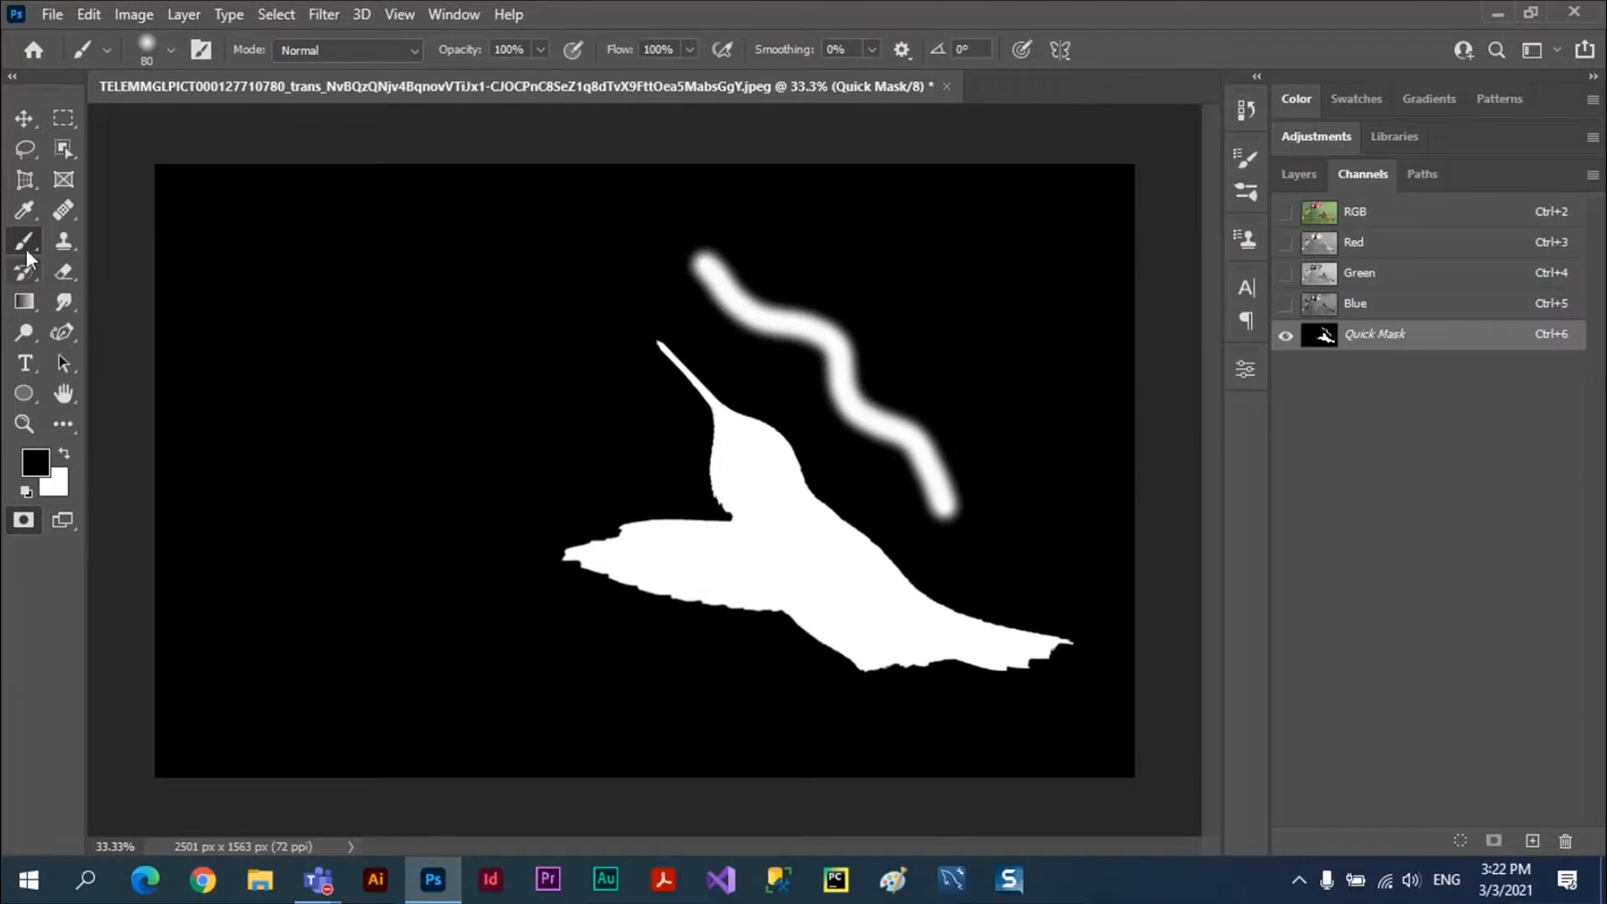
Paint a black stroke across the white wave and the bird, add a mid-grey curl beside the wing, and exit Quick Mask
mouse_move(881, 403)
mouse_down()
mouse_move(822, 510)
mouse_move(741, 604)
mouse_up()
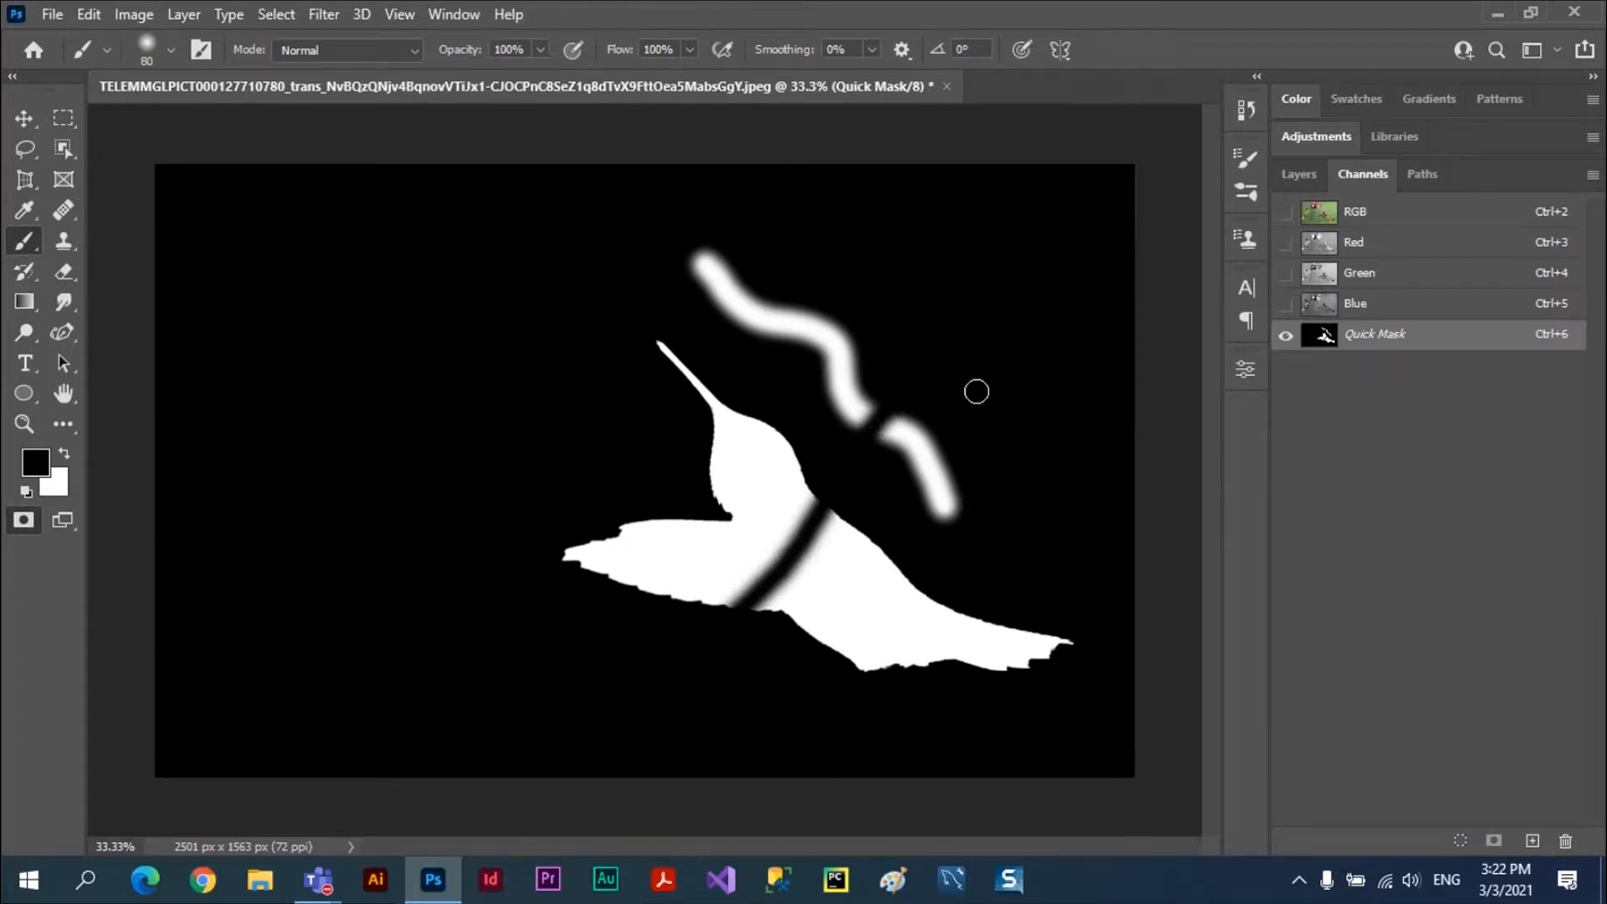
click(32, 472)
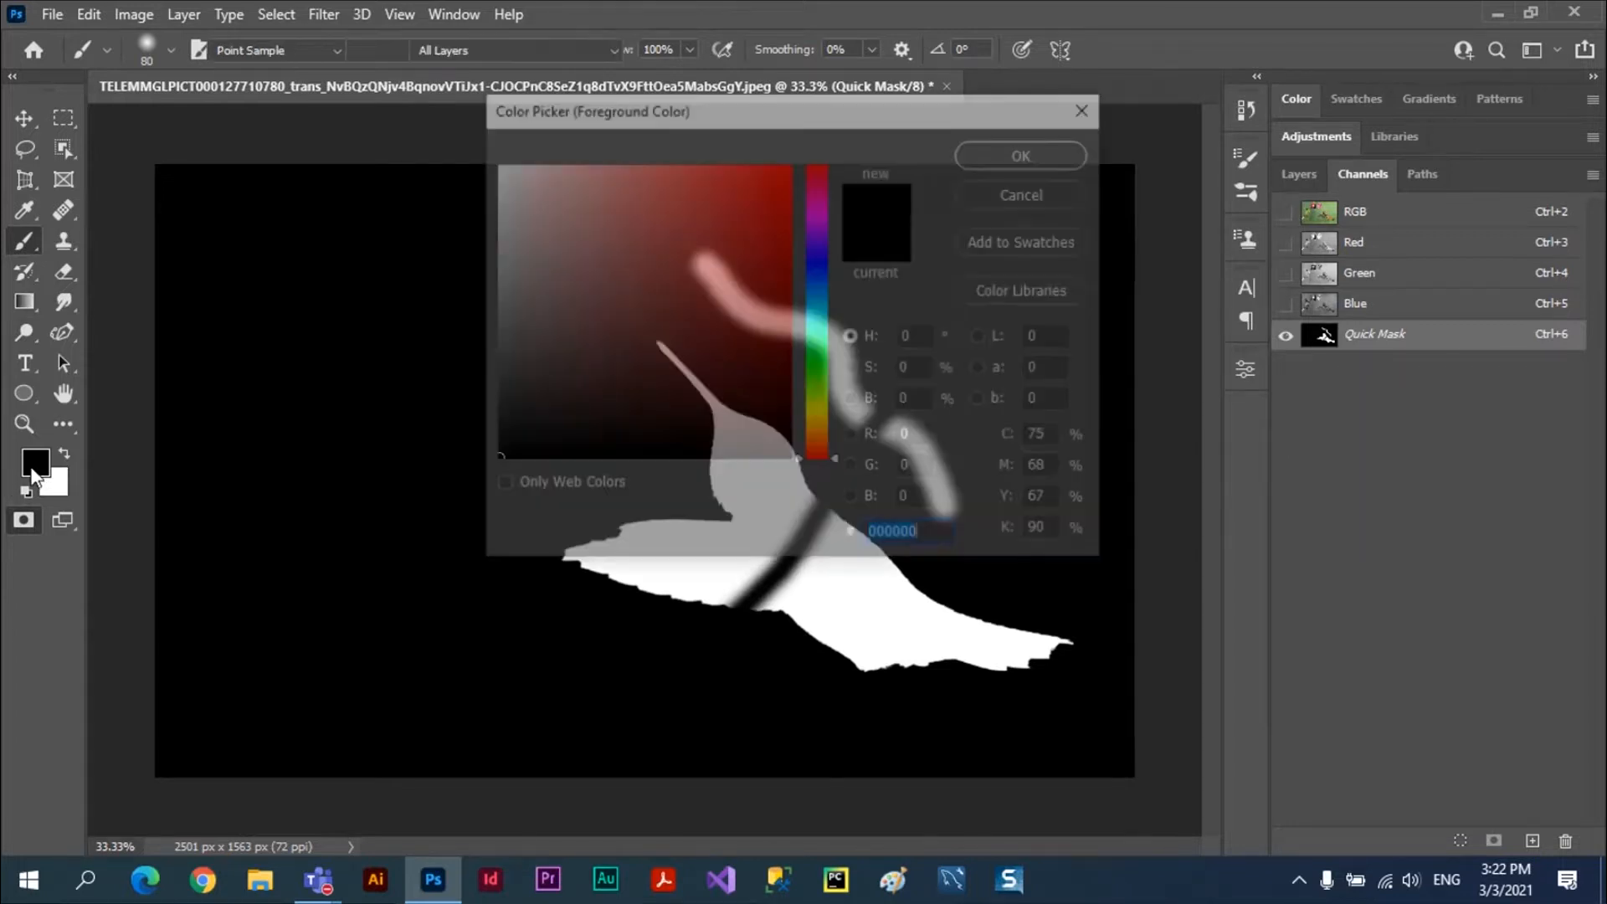
mouse_move(594, 408)
mouse_down()
mouse_move(583, 363)
mouse_move(663, 330)
mouse_move(728, 209)
mouse_move(763, 207)
mouse_up()
key(Return)
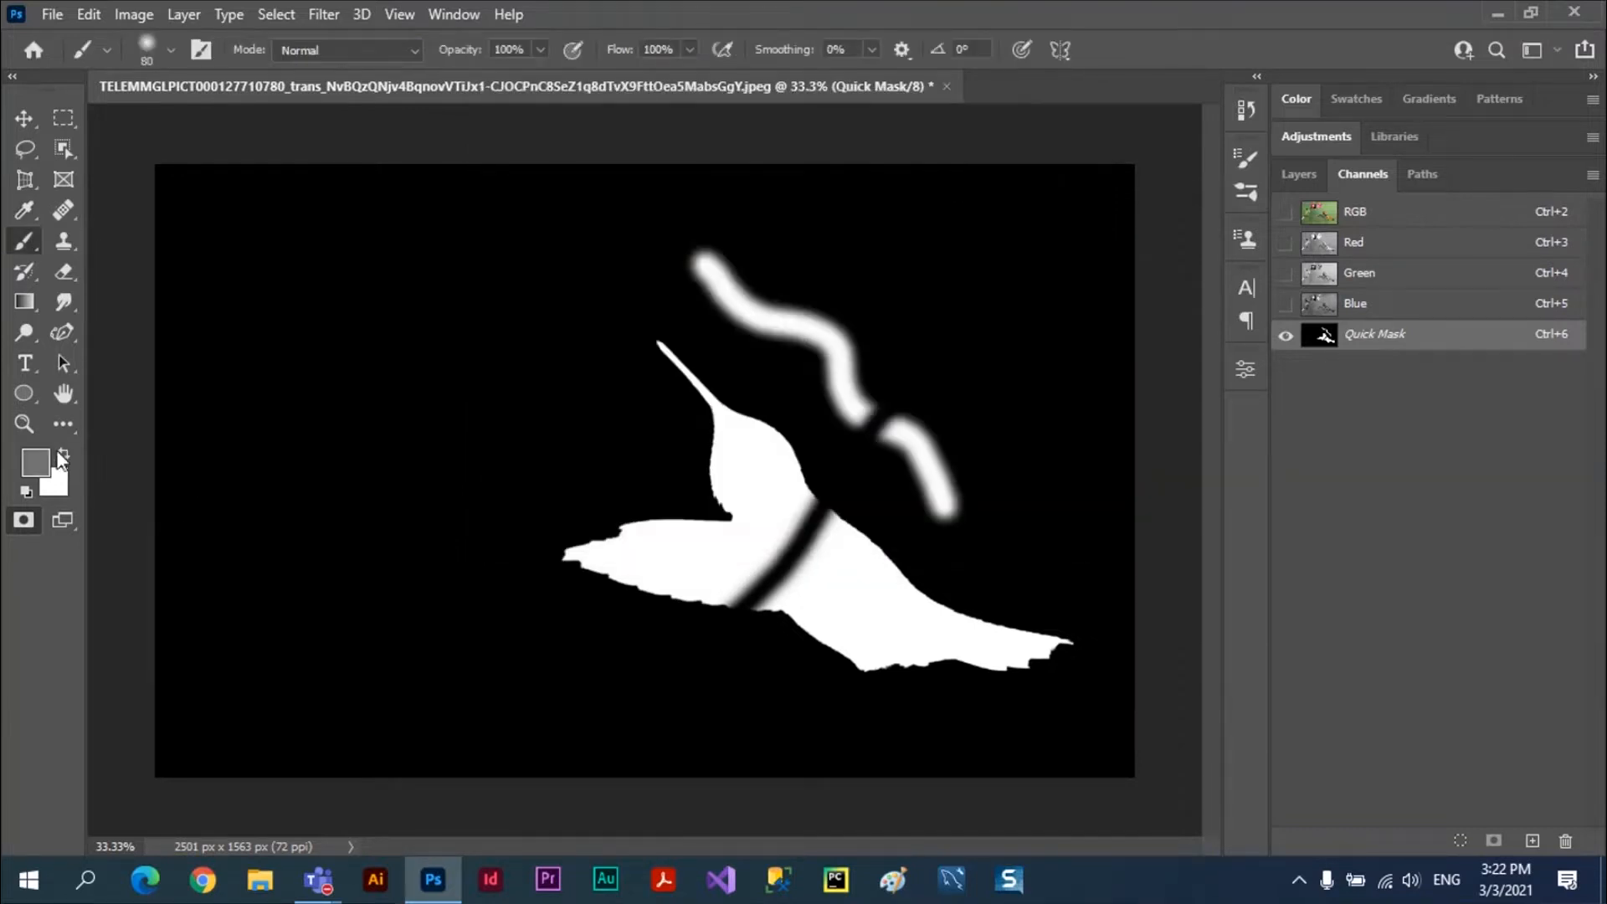
mouse_move(656, 494)
mouse_down()
mouse_move(520, 434)
mouse_move(456, 524)
mouse_move(499, 642)
mouse_move(381, 502)
mouse_up()
drag(396, 428, 444, 370)
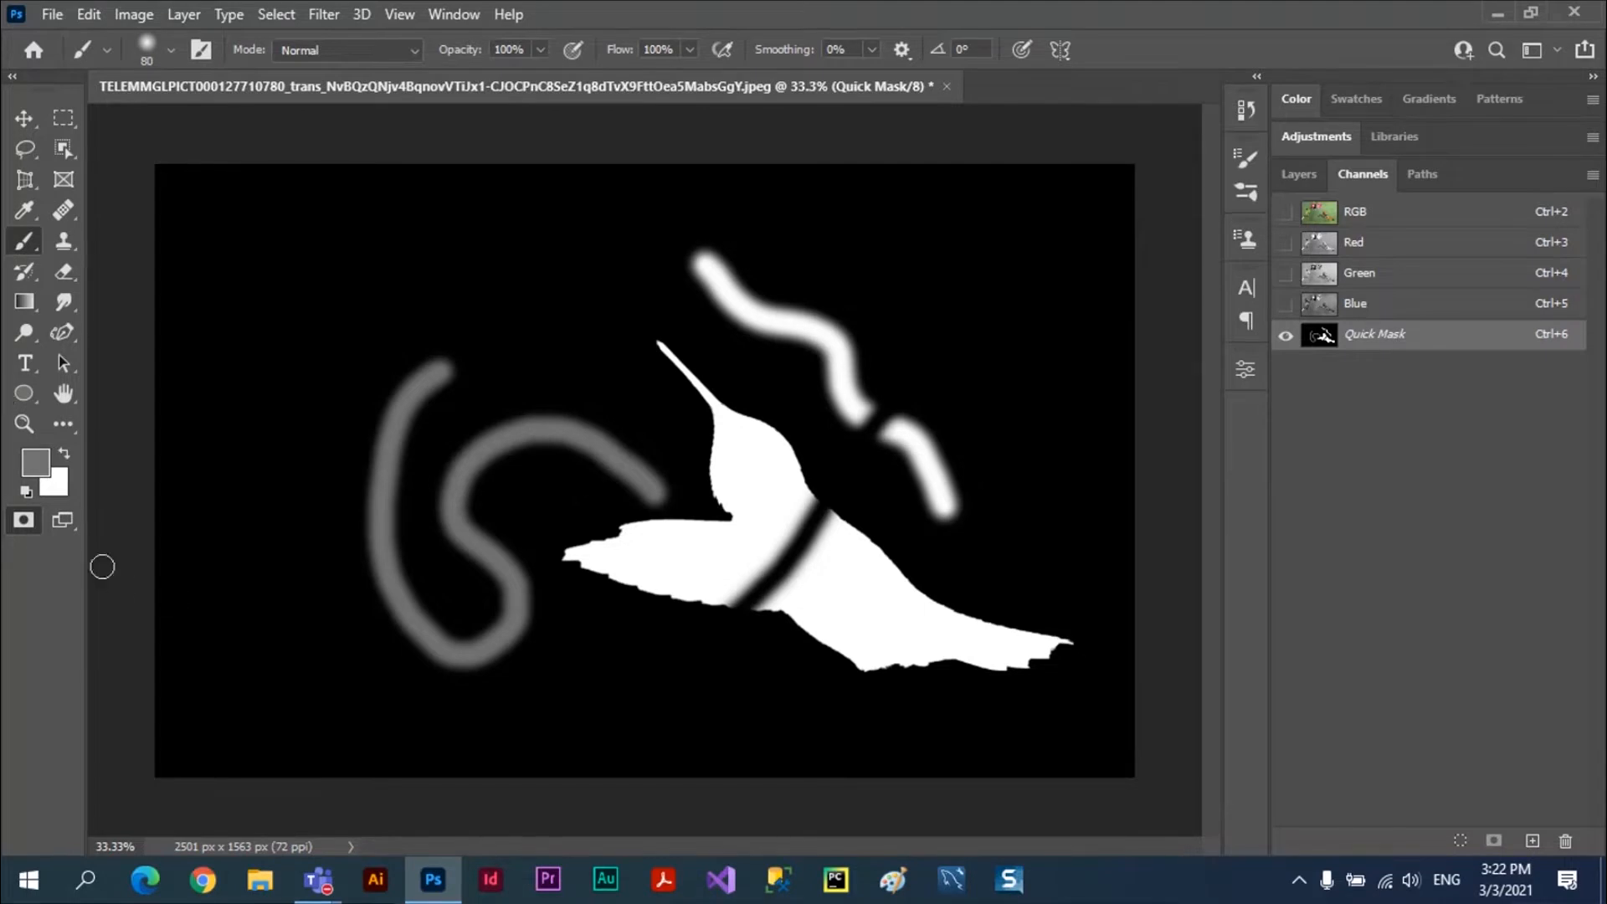
click(24, 521)
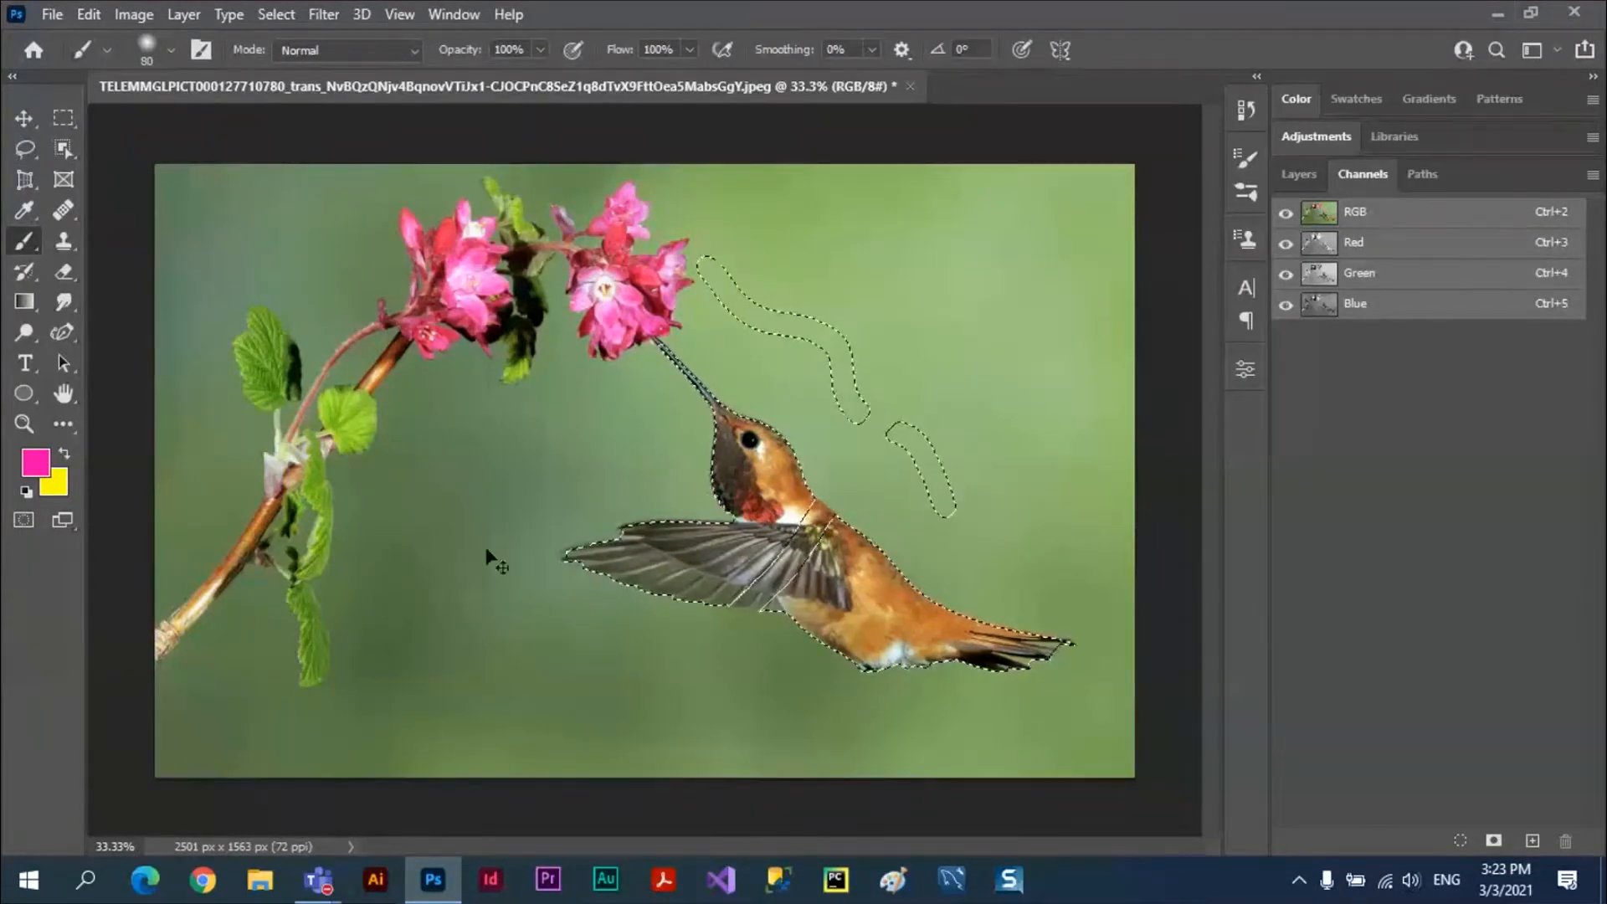
Open the image beachfront-vacation-rental.jpeg from the Photoshop Stuff folder
click(52, 14)
click(79, 62)
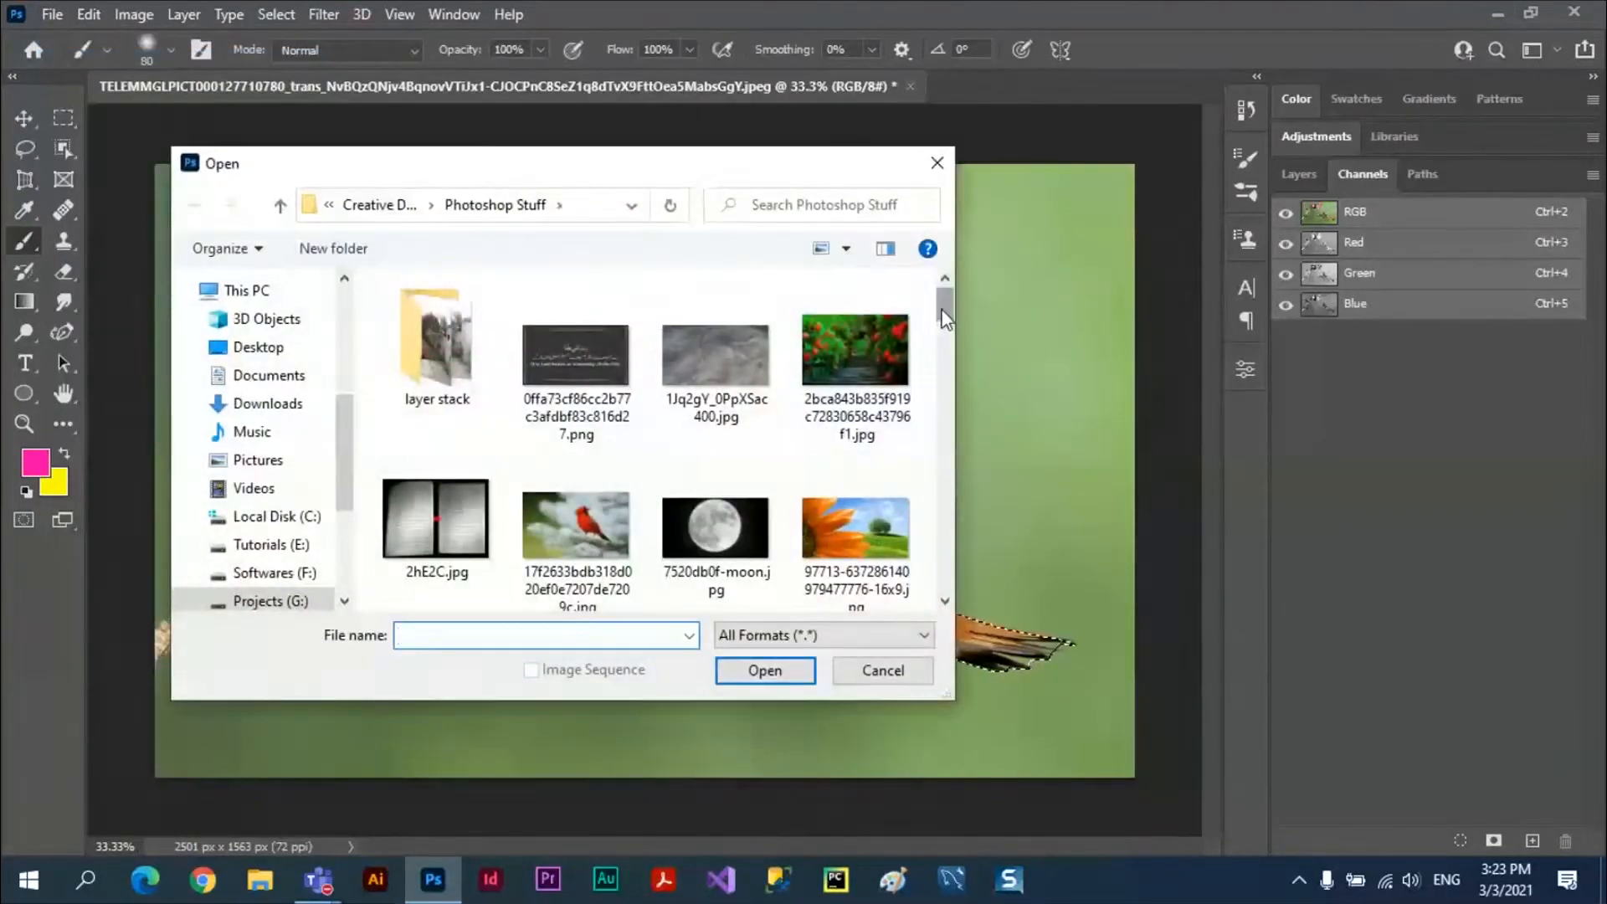
scroll(944, 343, down, 3)
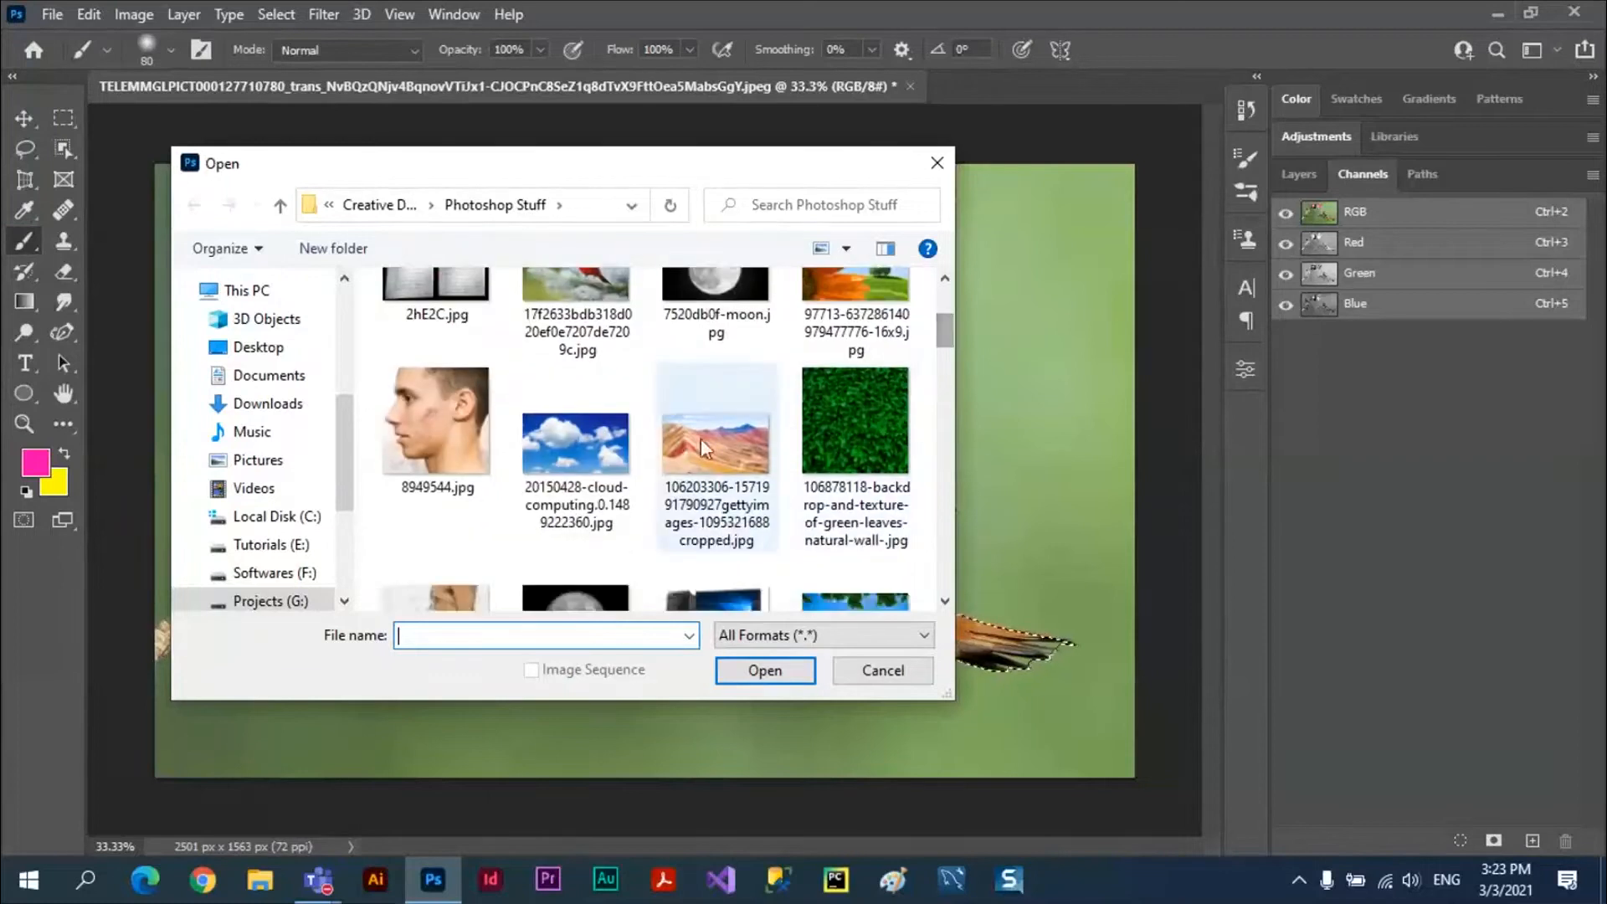
scroll(771, 559, down, 2)
scroll(771, 565, down, 2)
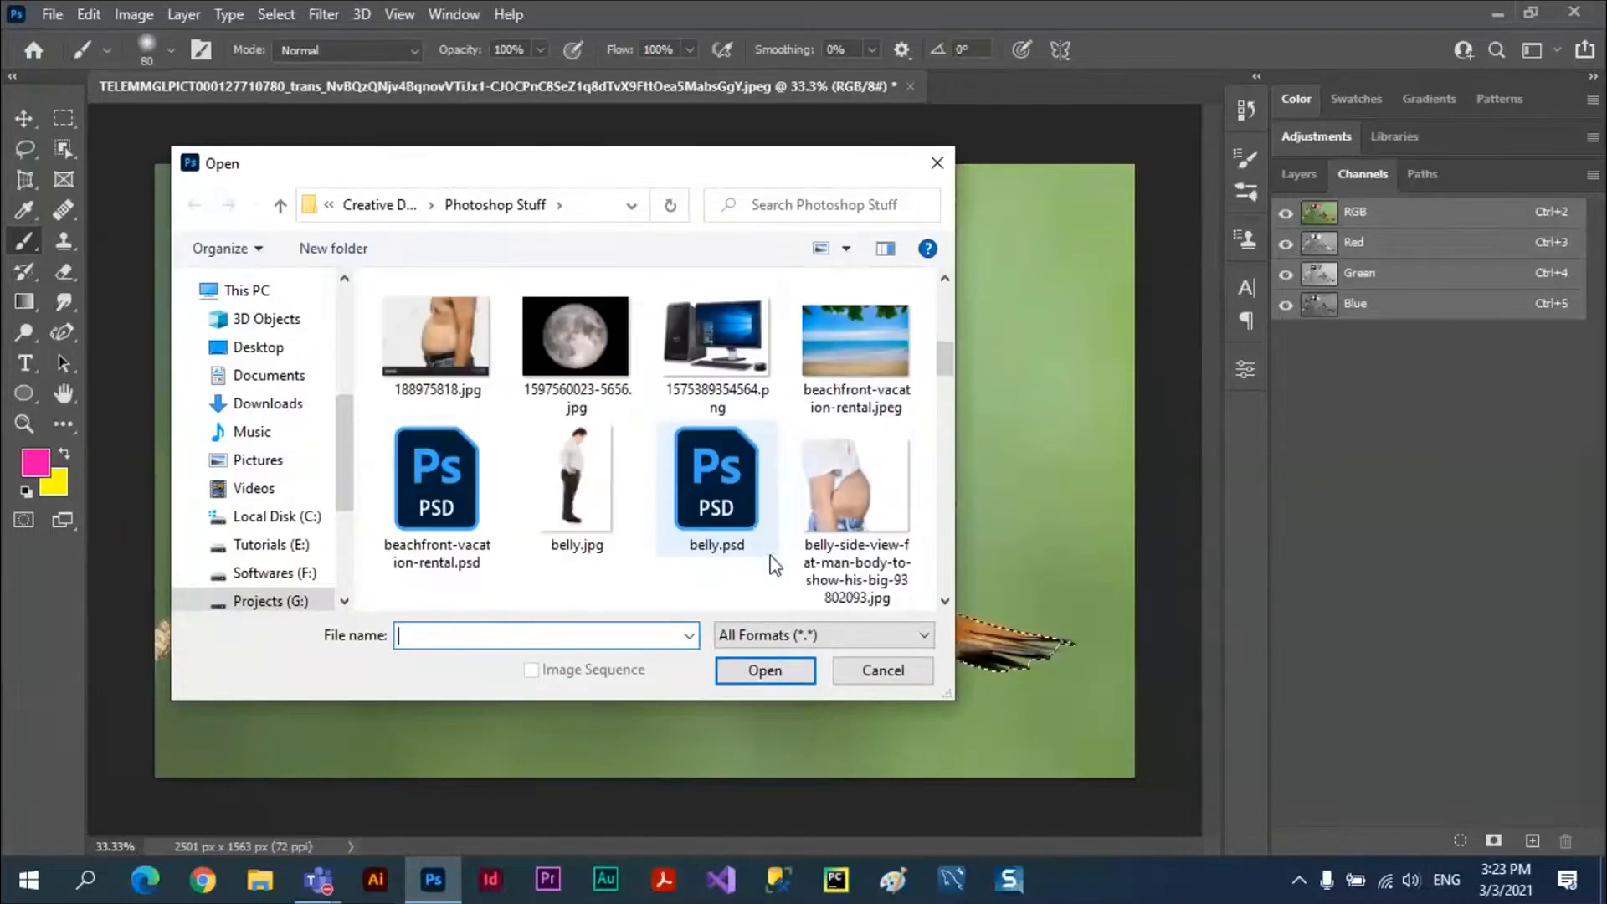
click(845, 360)
click(767, 671)
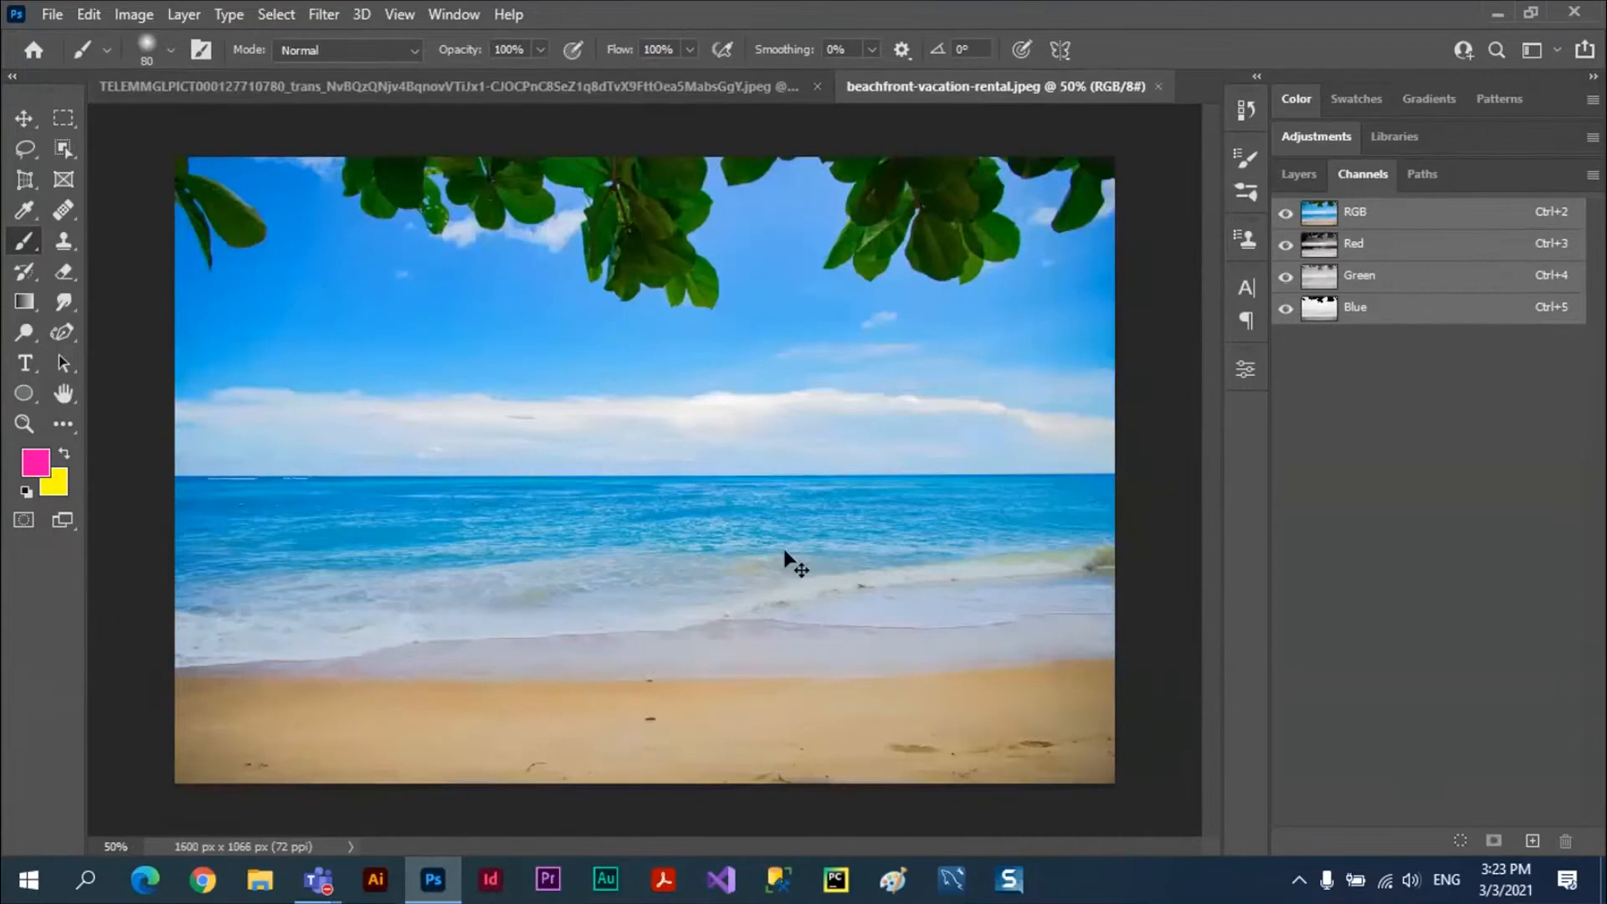
Paste the copied hummingbird selection into the beach photo and move it around over the sea and sand
drag(785, 552, 785, 553)
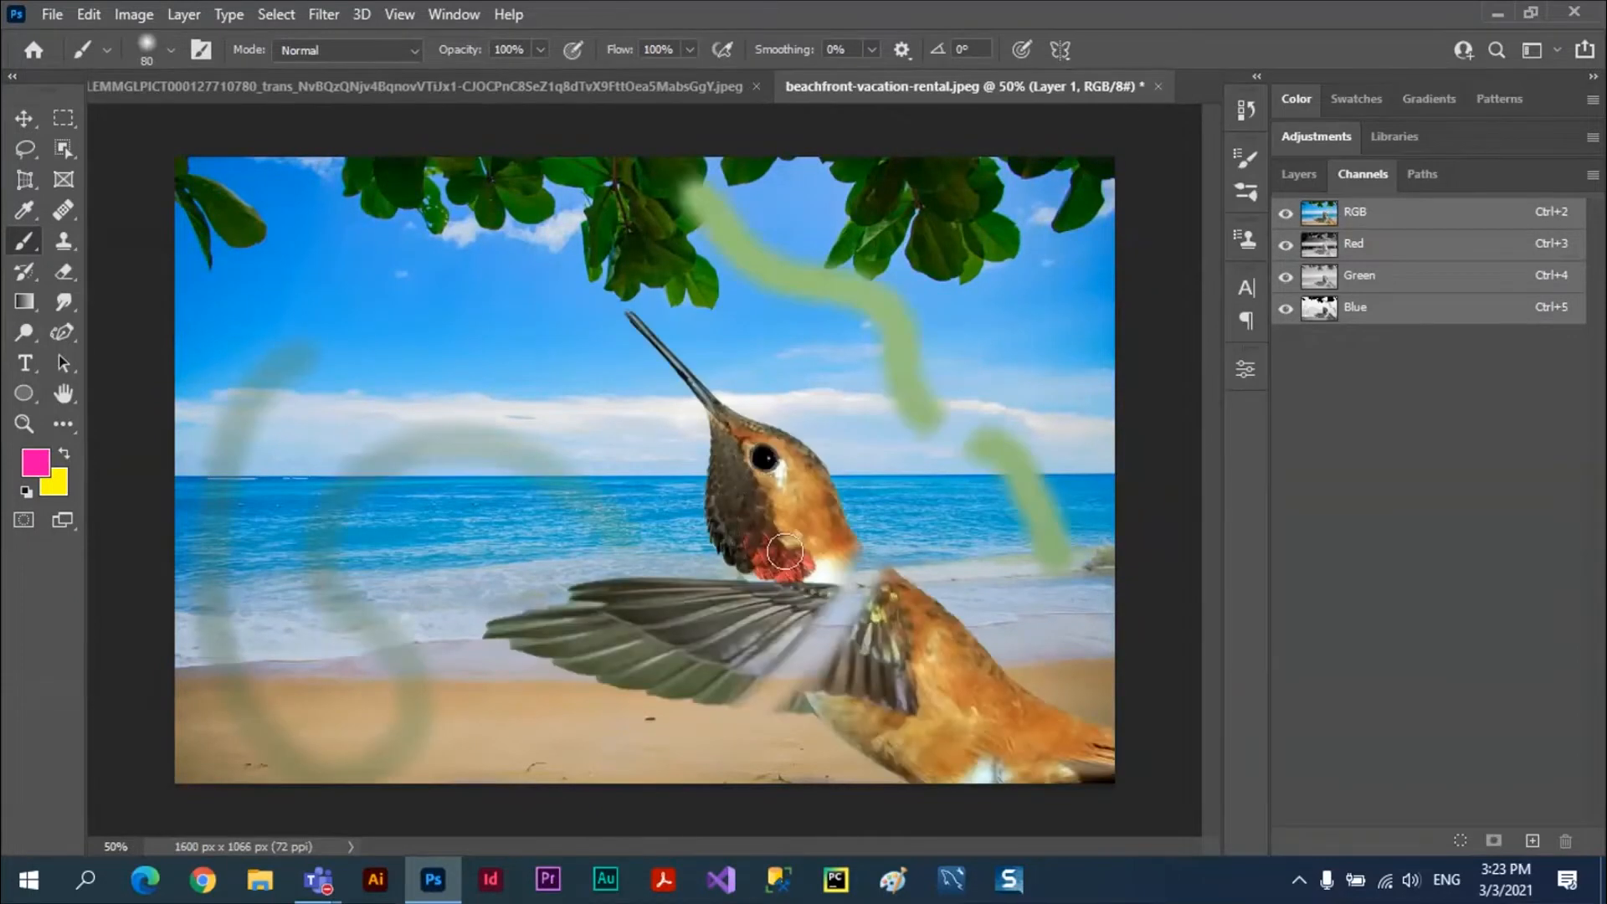
click(23, 118)
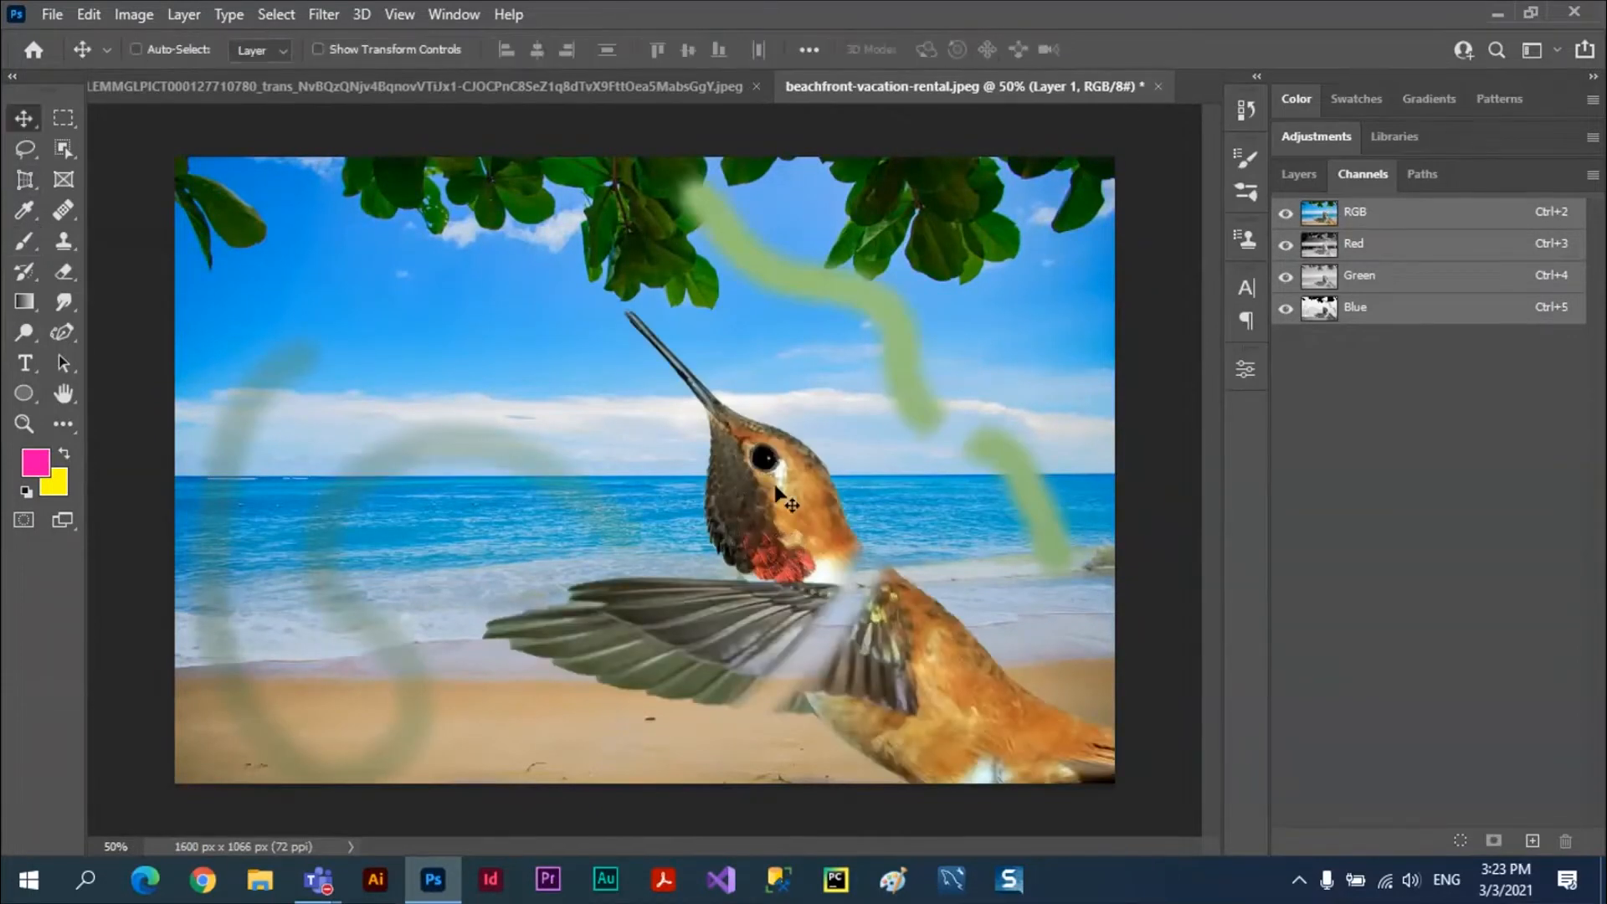
drag(775, 494, 672, 436)
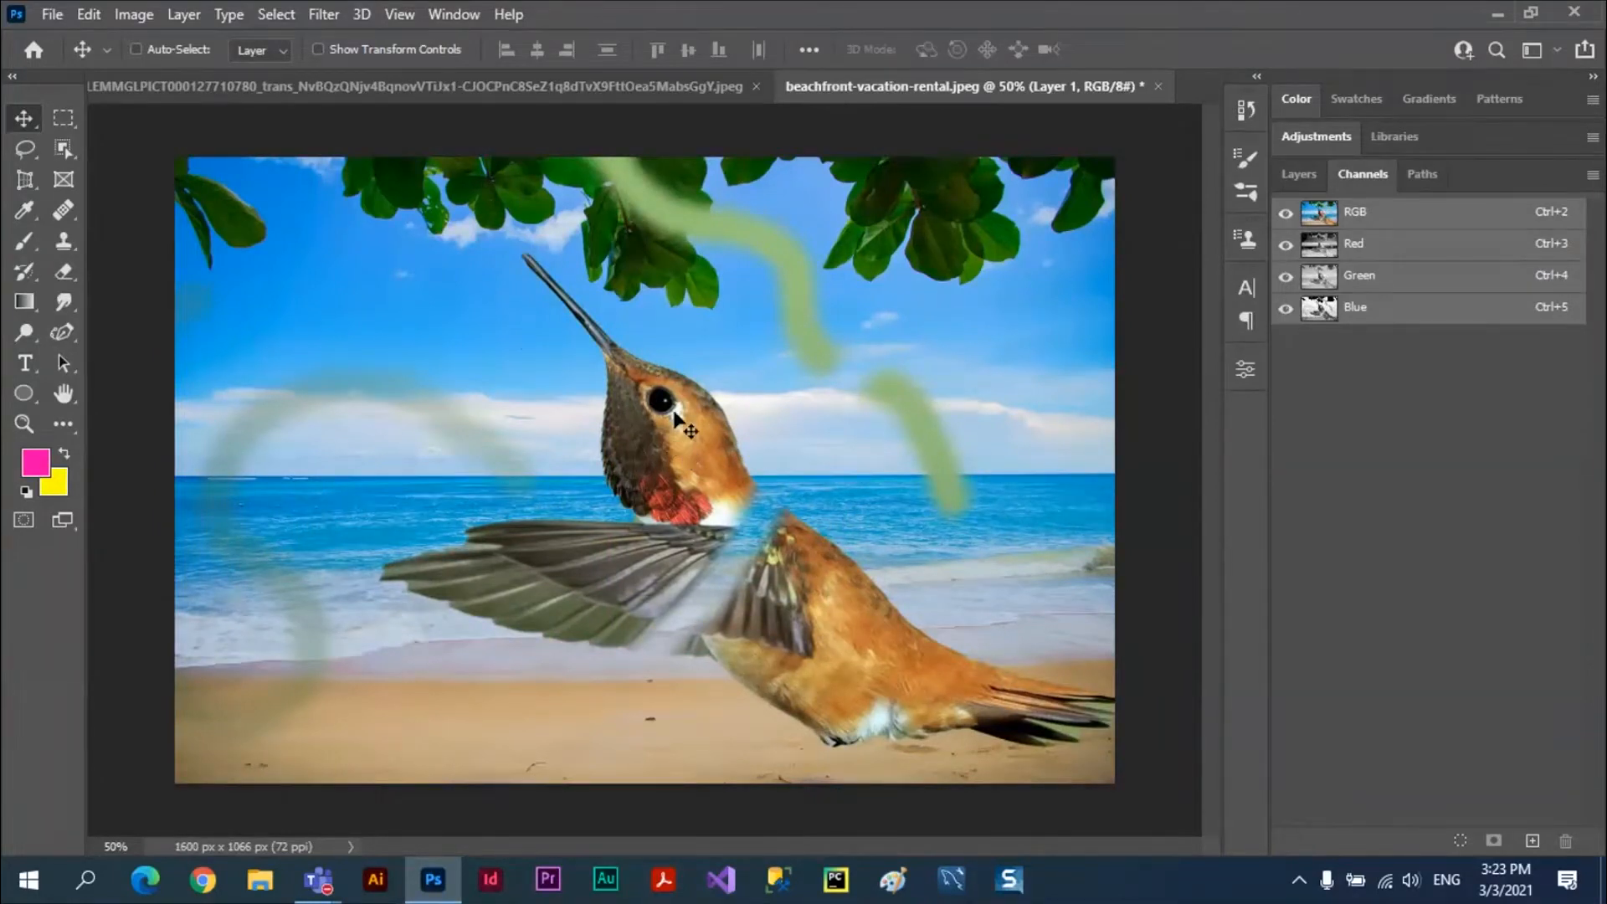
mouse_move(674, 416)
mouse_down()
mouse_move(586, 544)
mouse_move(597, 592)
mouse_up()
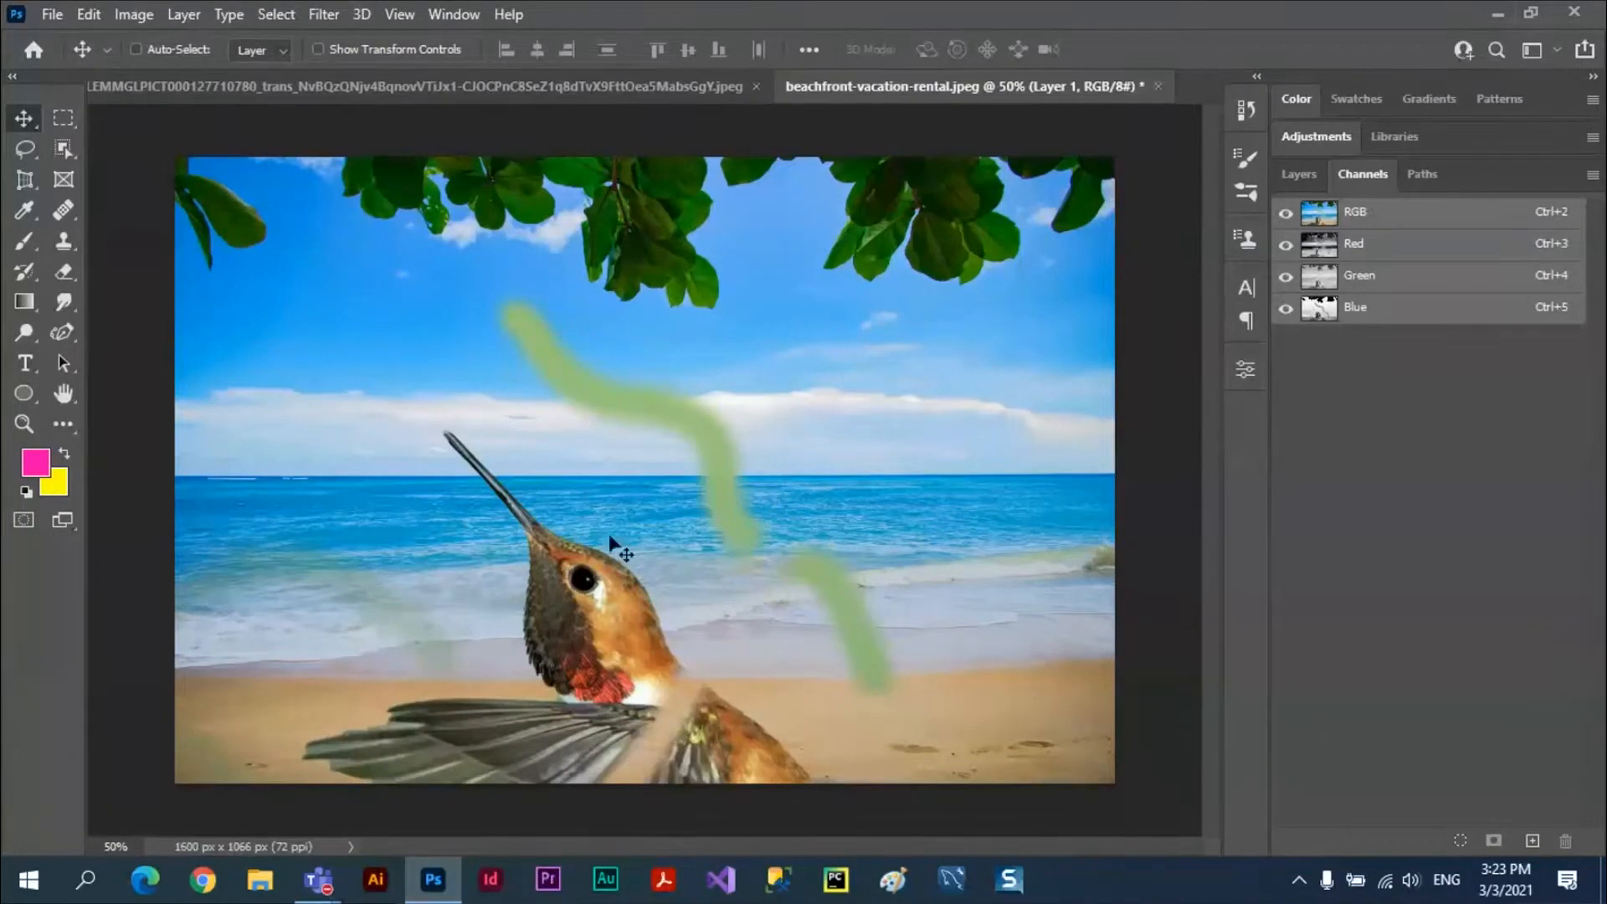
mouse_move(611, 540)
mouse_down()
mouse_move(809, 407)
mouse_move(848, 293)
mouse_up()
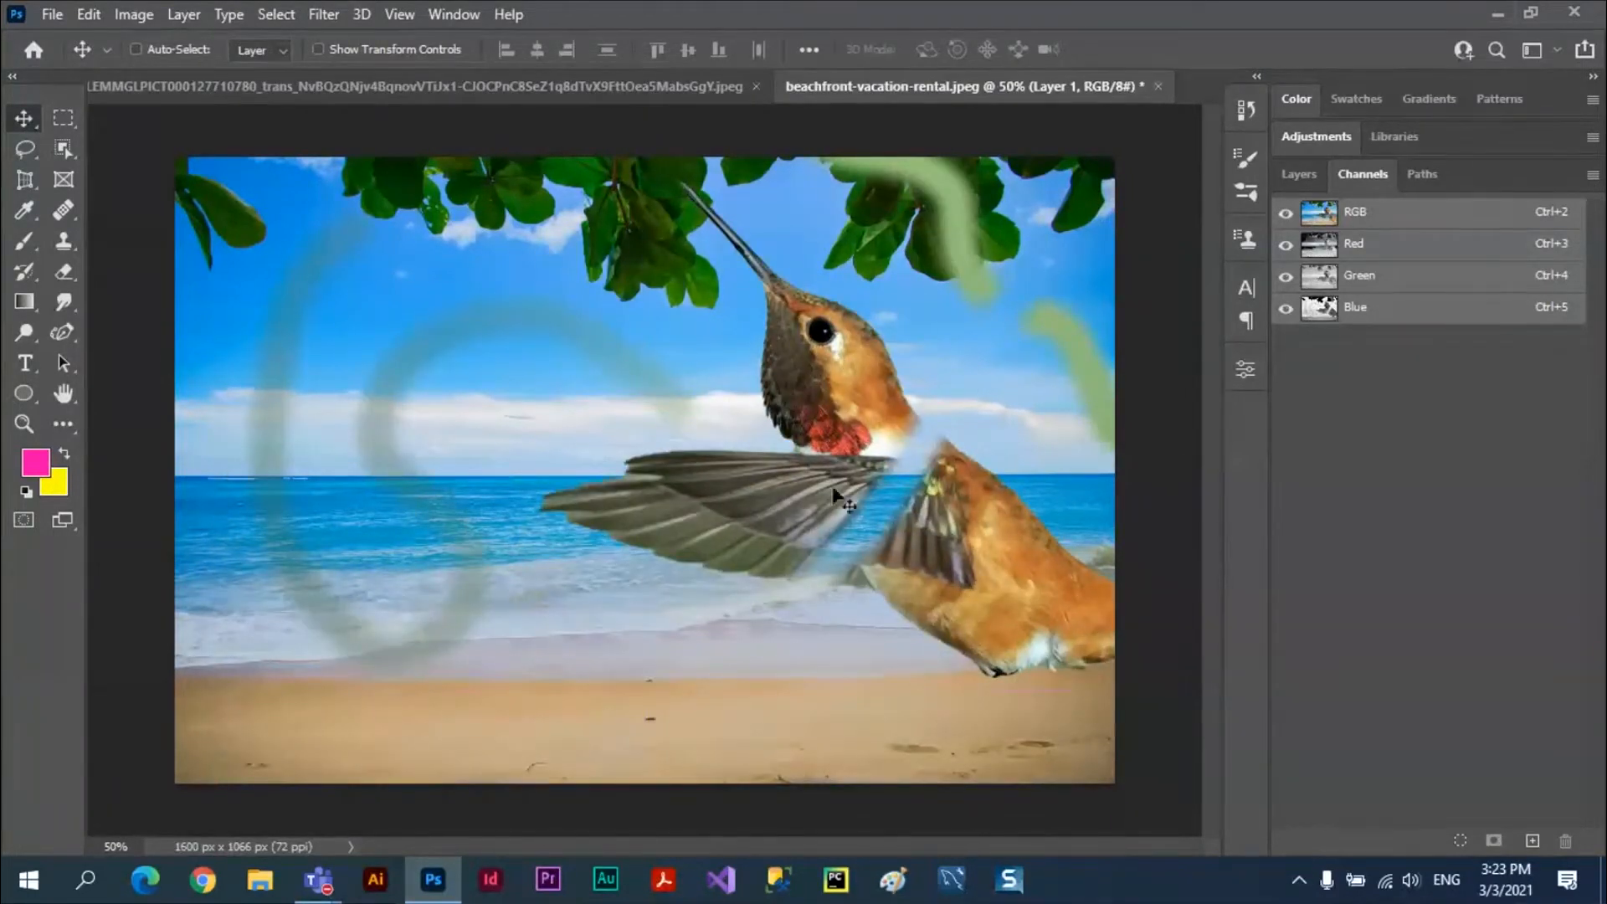
mouse_move(854, 400)
mouse_down()
mouse_move(791, 486)
mouse_move(760, 469)
mouse_move(758, 443)
mouse_up()
Return to the hummingbird photo, re-enter Quick Mask mode, and show only the mask
click(569, 91)
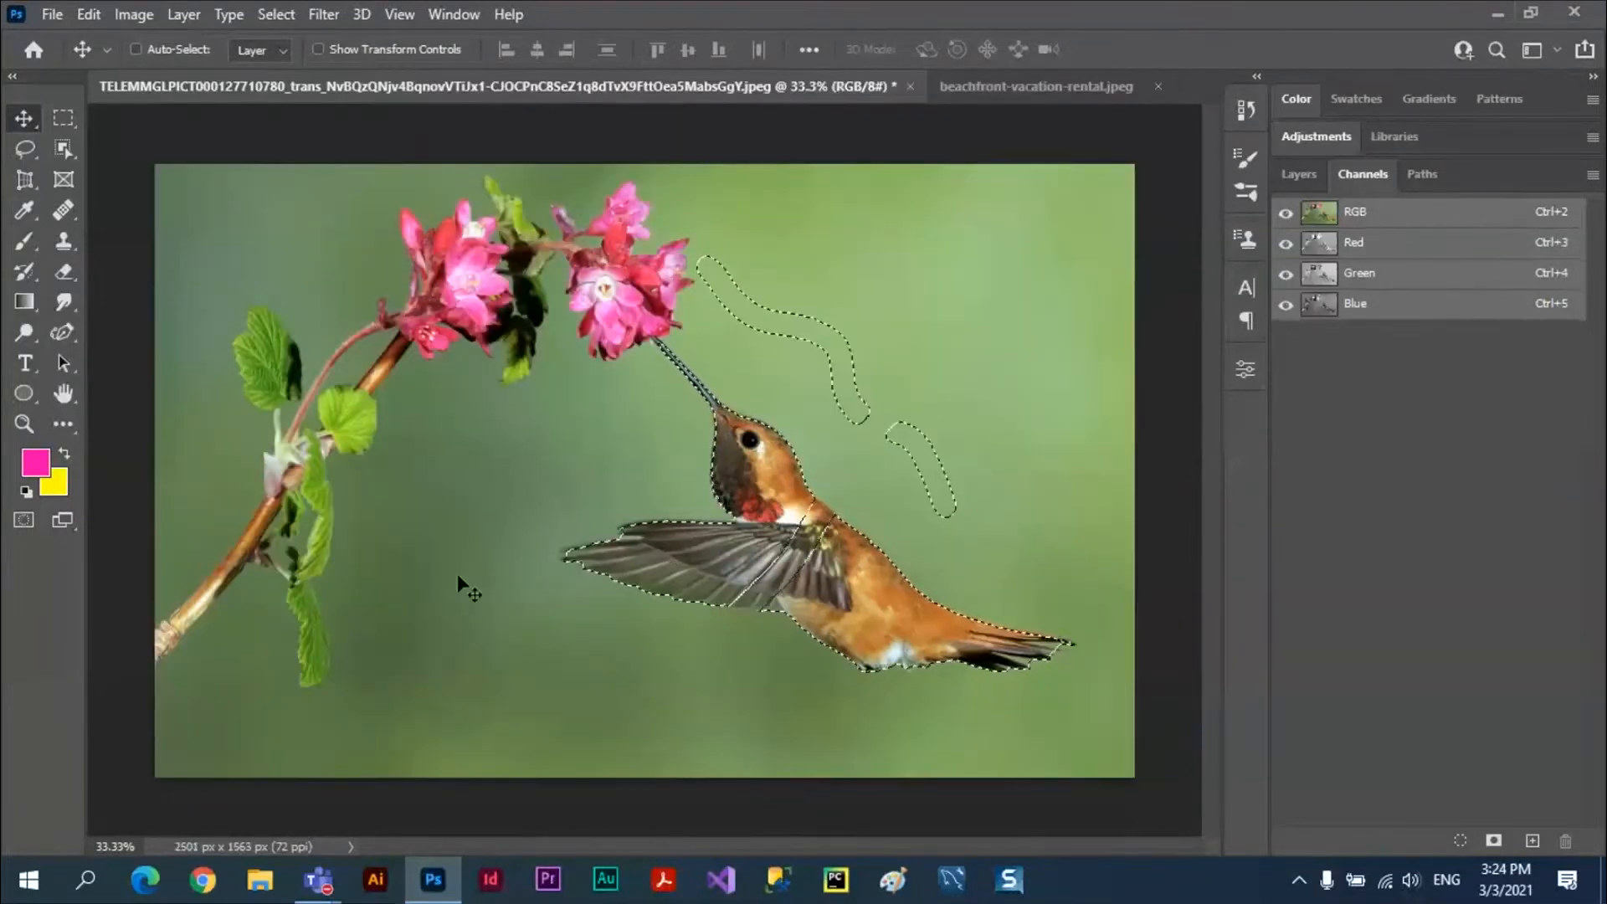
click(19, 526)
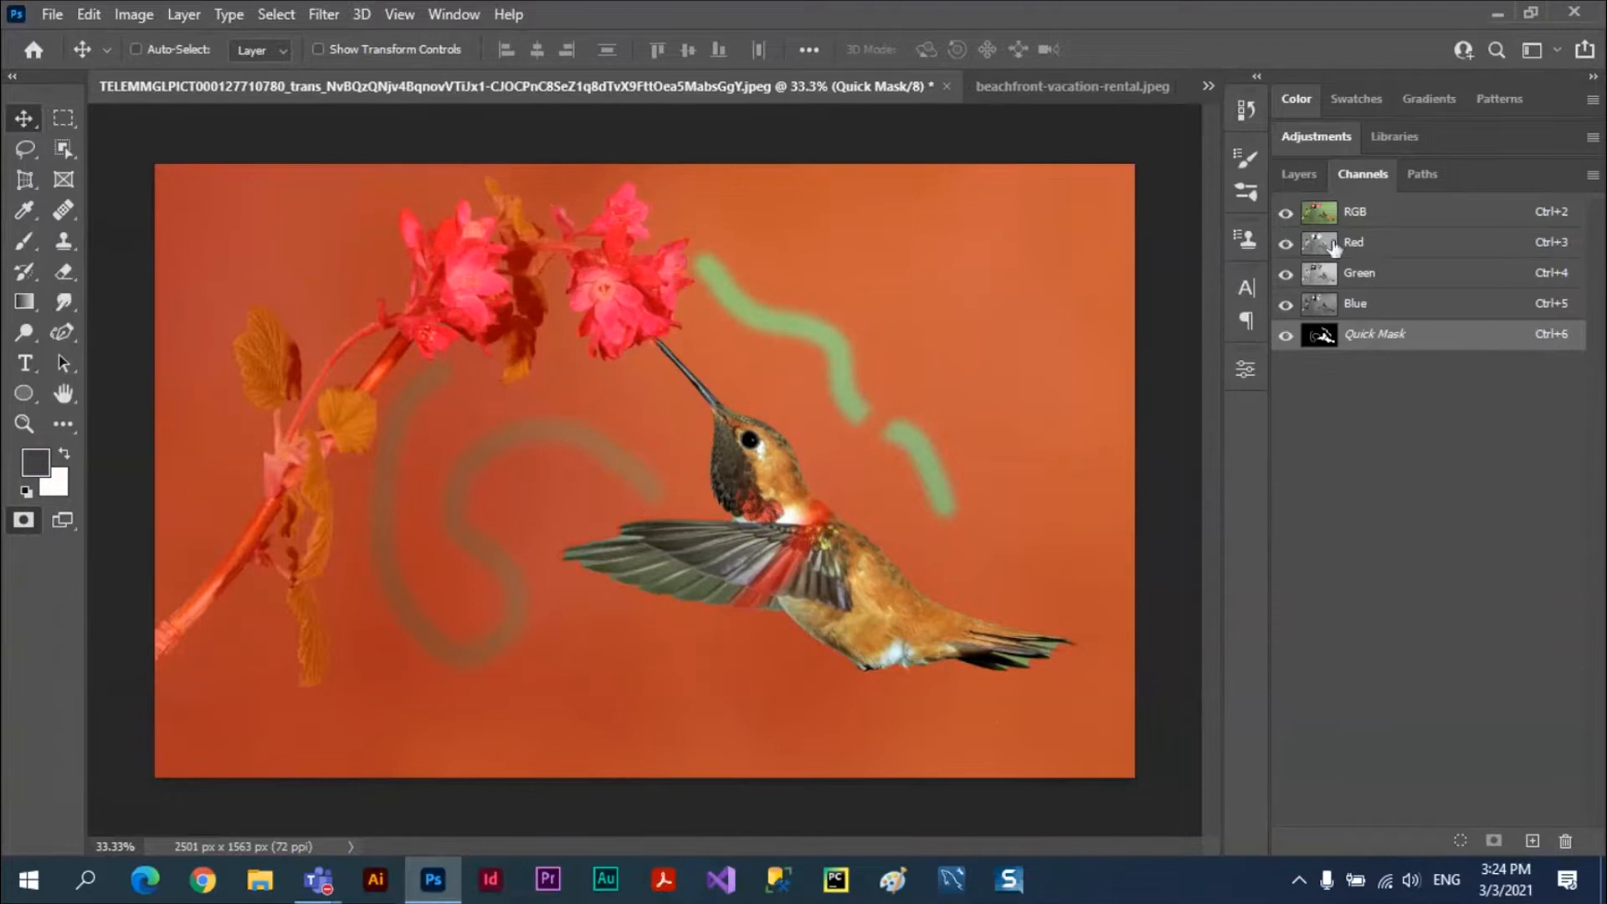
click(1285, 215)
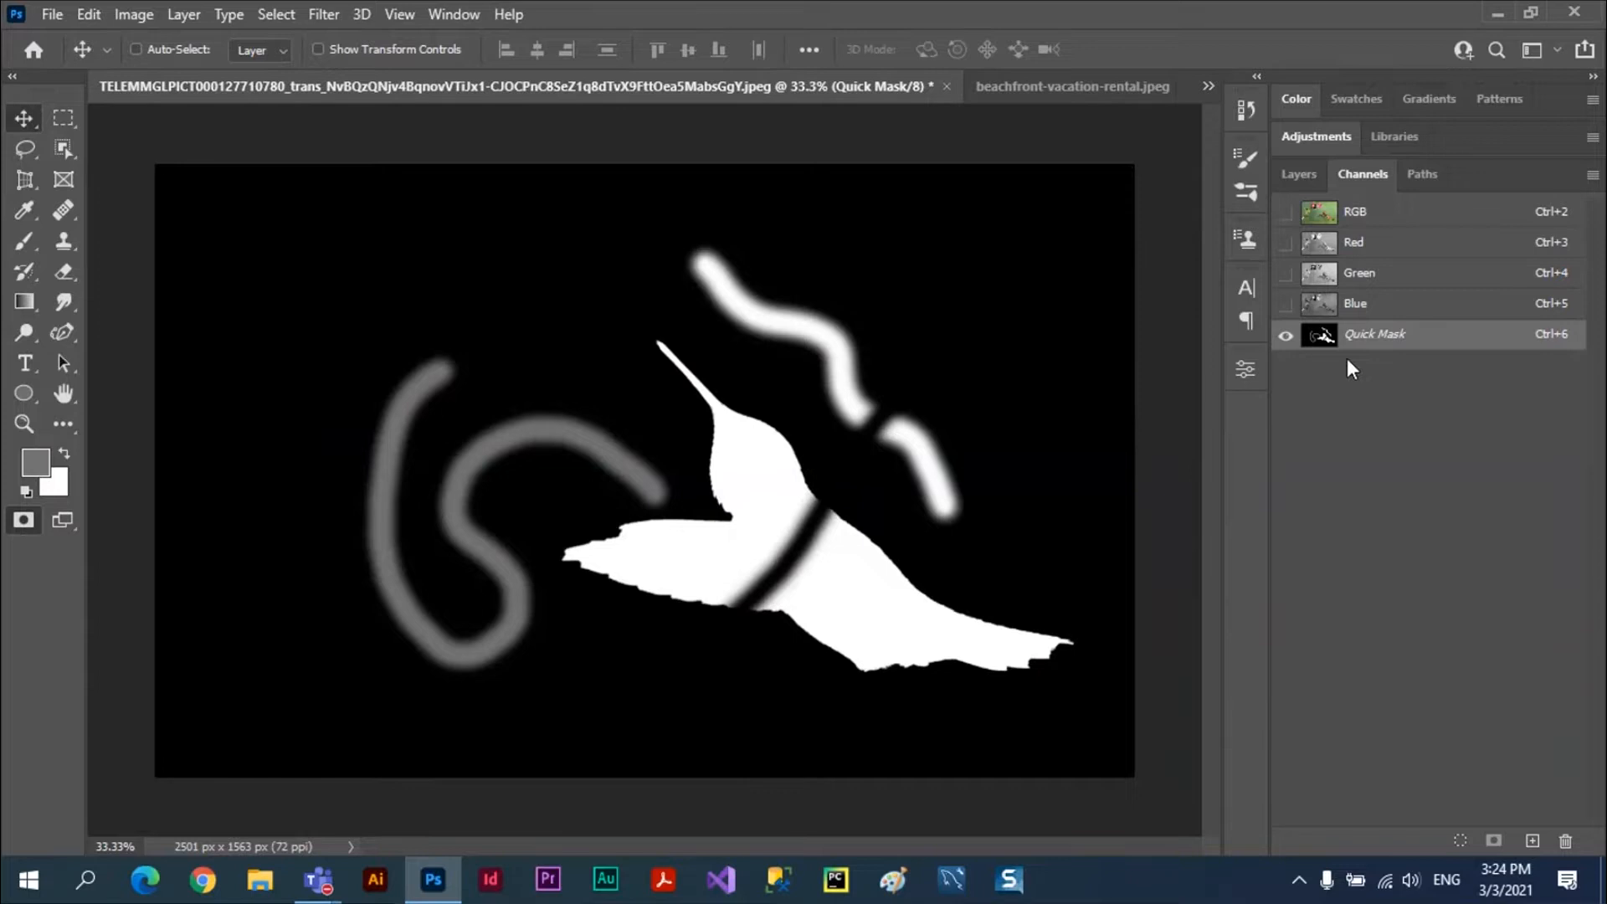
Undo the grey, black and white brush strokes on the Quick Mask so only the hummingbird shape is left
key(q)
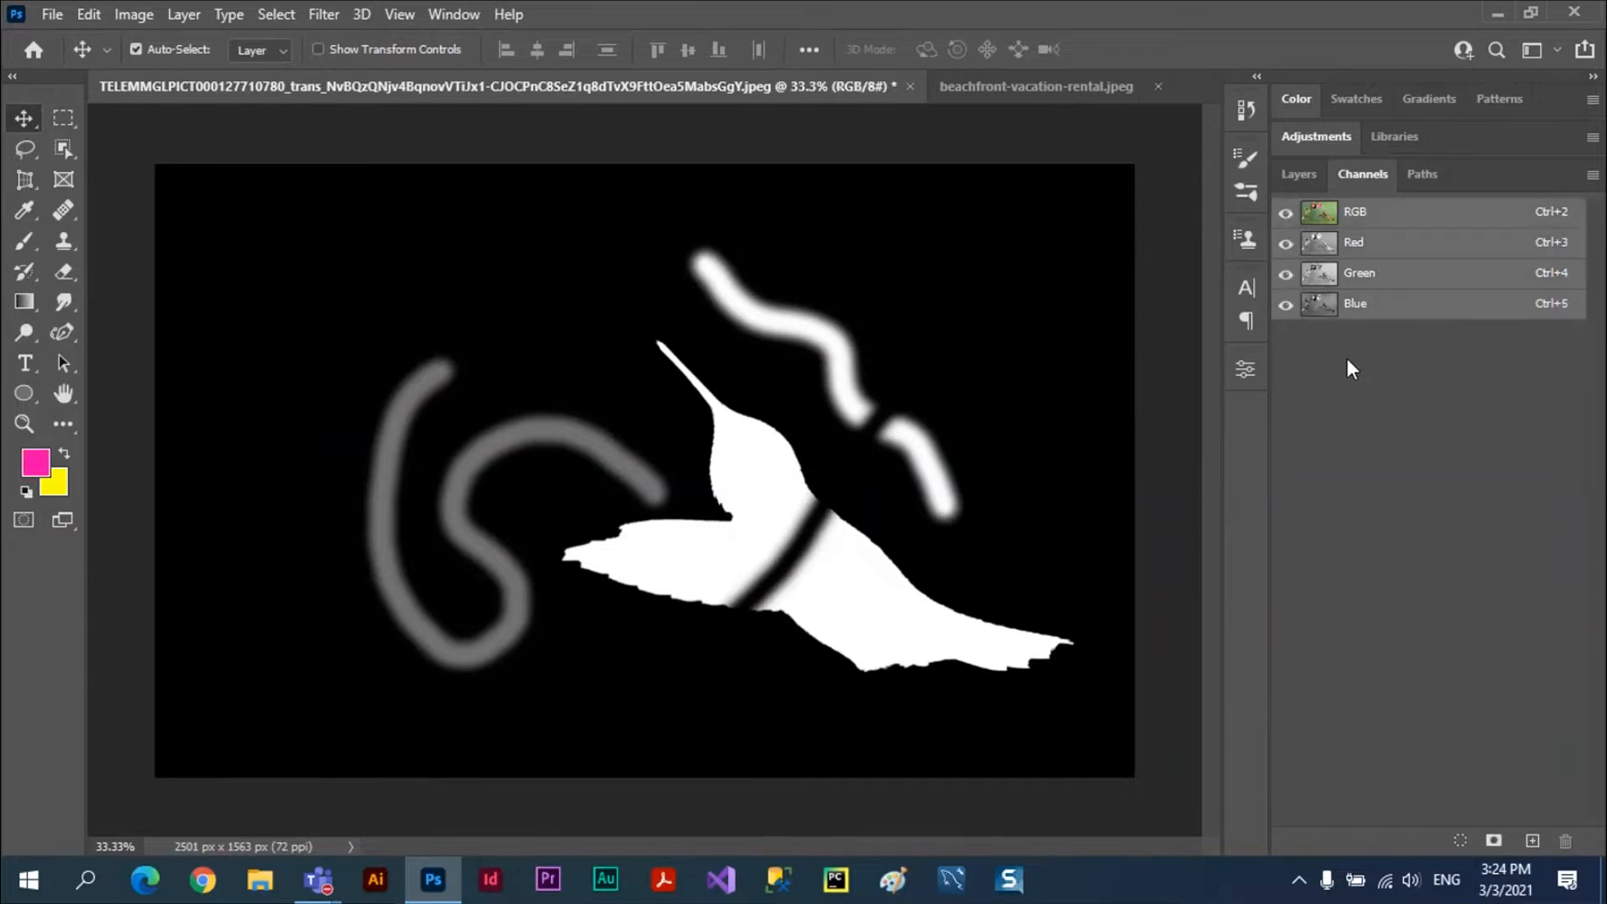
key(q)
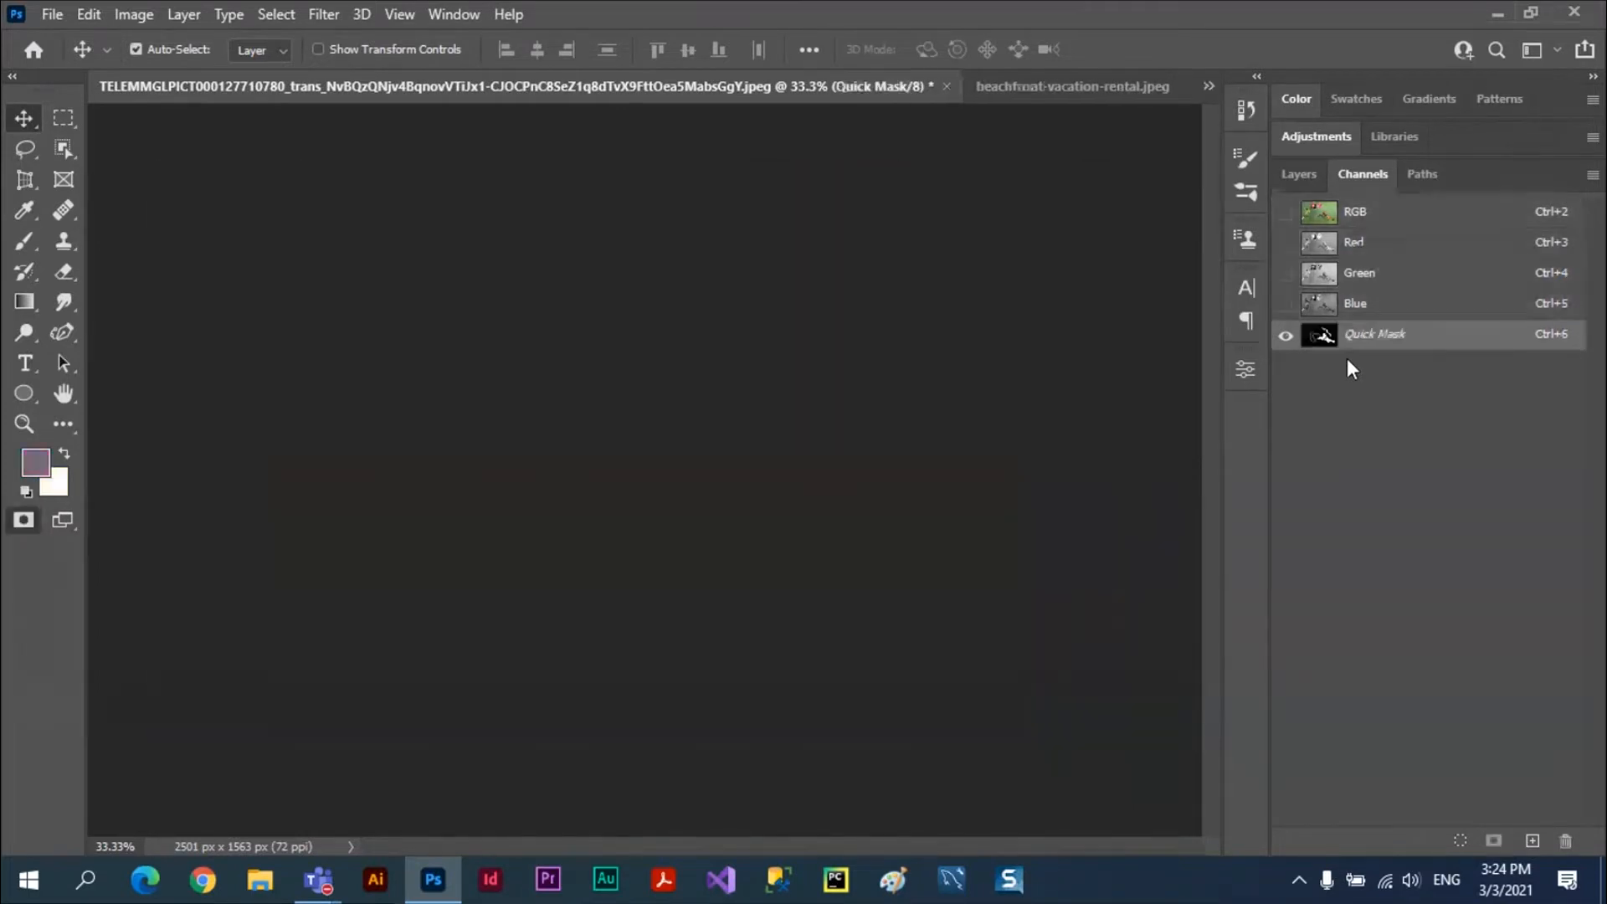
key(ctrl+z)
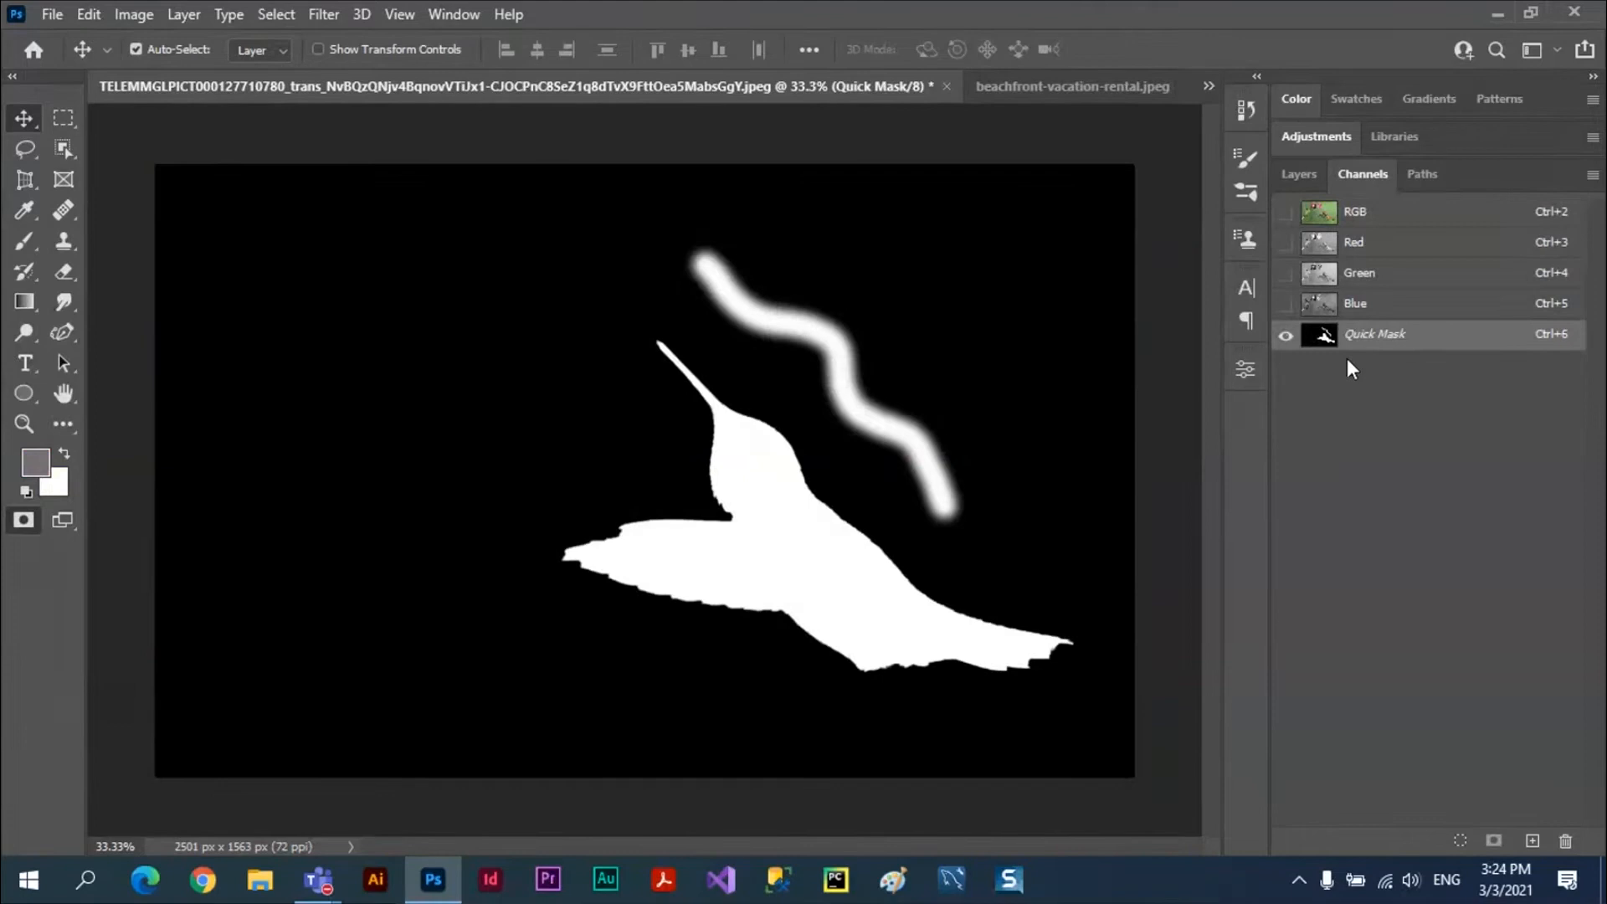
key(ctrl+z)
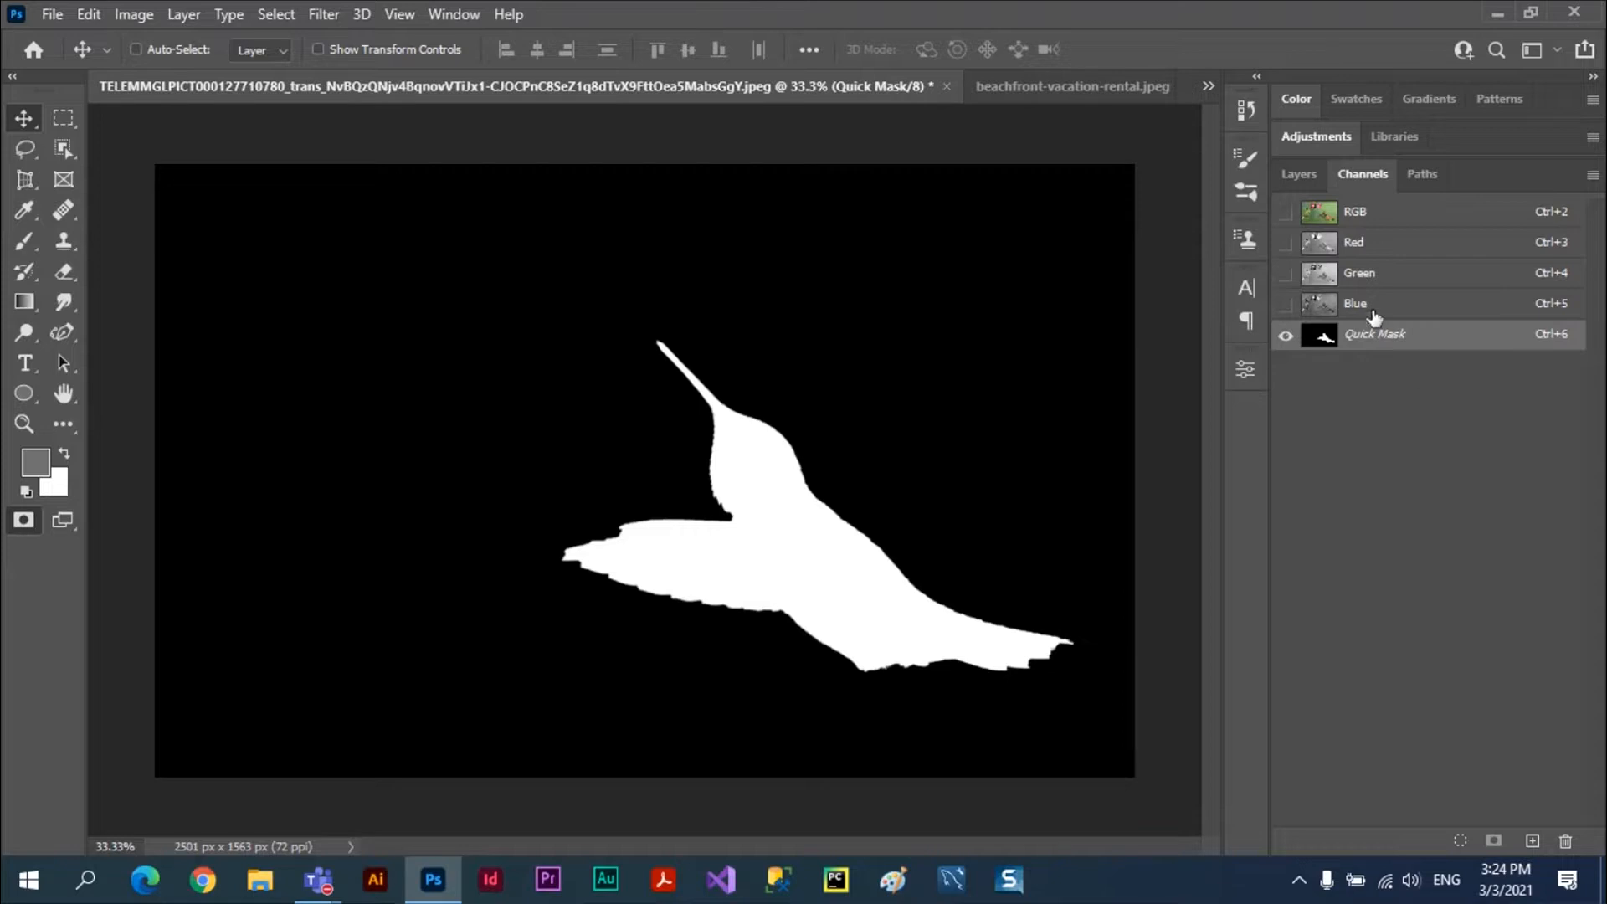
Show the photo together with the mask and change the Quick Mask overlay colour to dark blue, 0e0077
click(1287, 220)
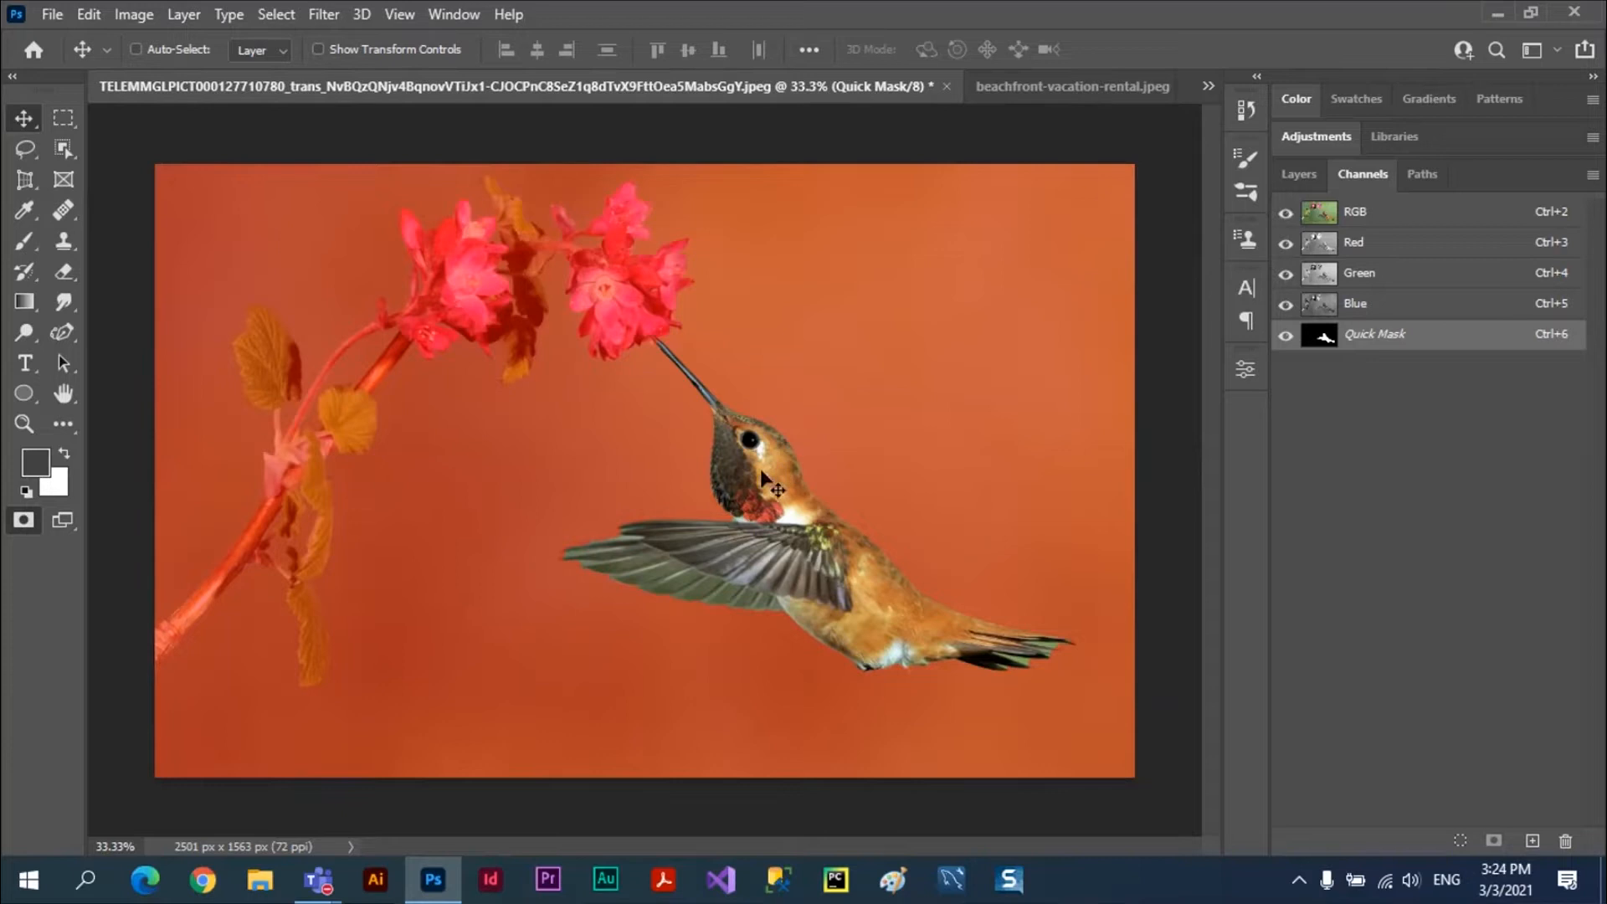
double_click(1334, 352)
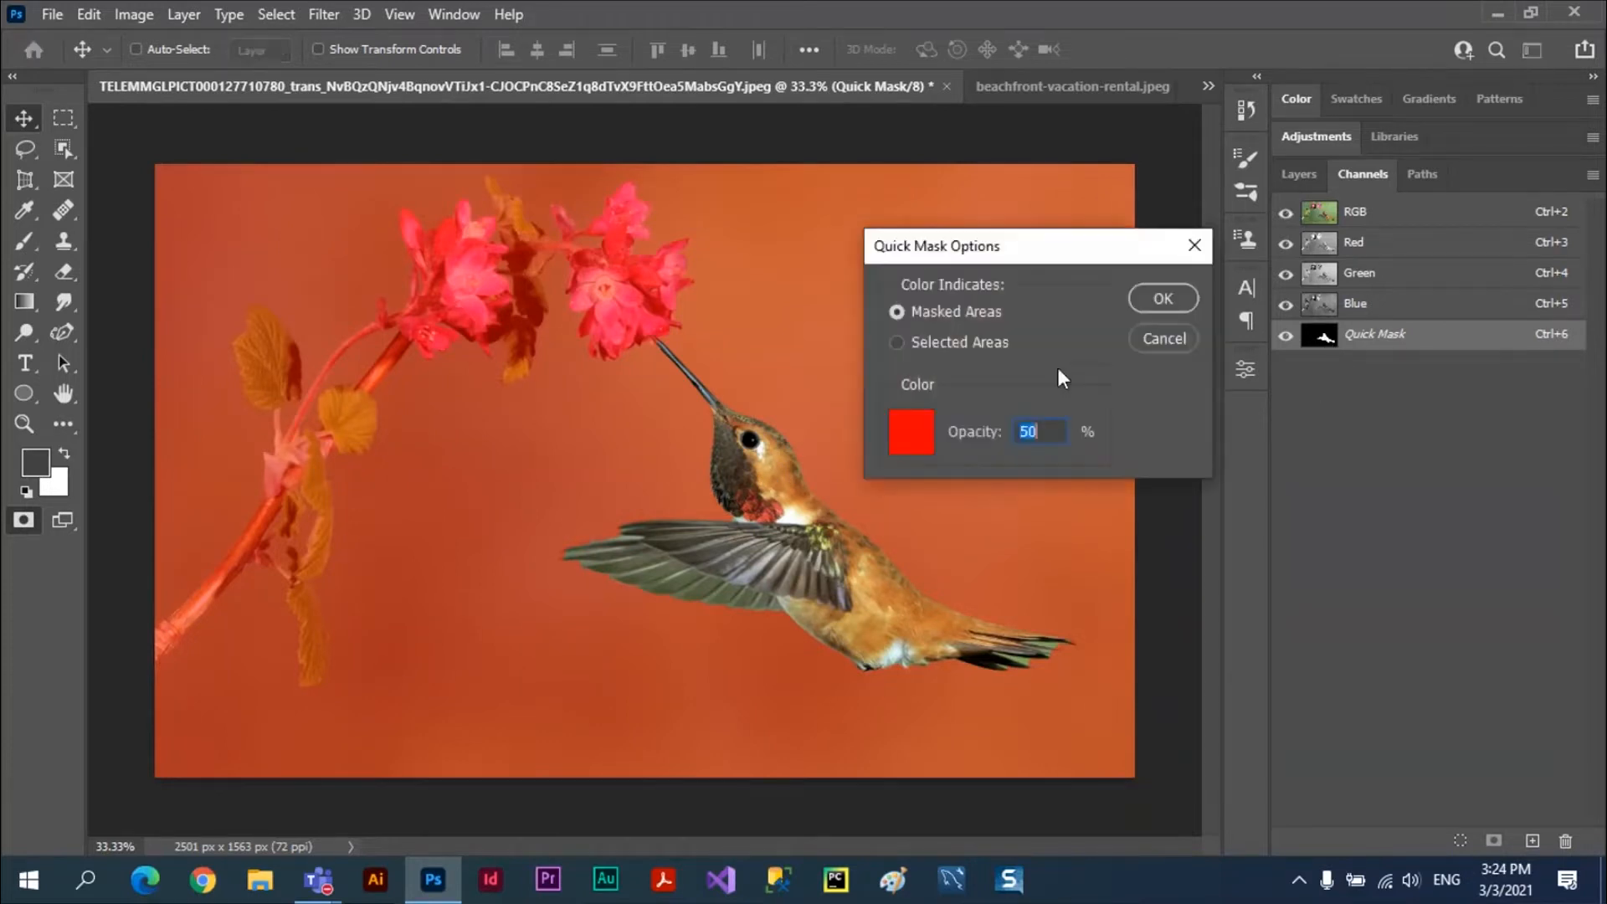
click(911, 433)
click(818, 256)
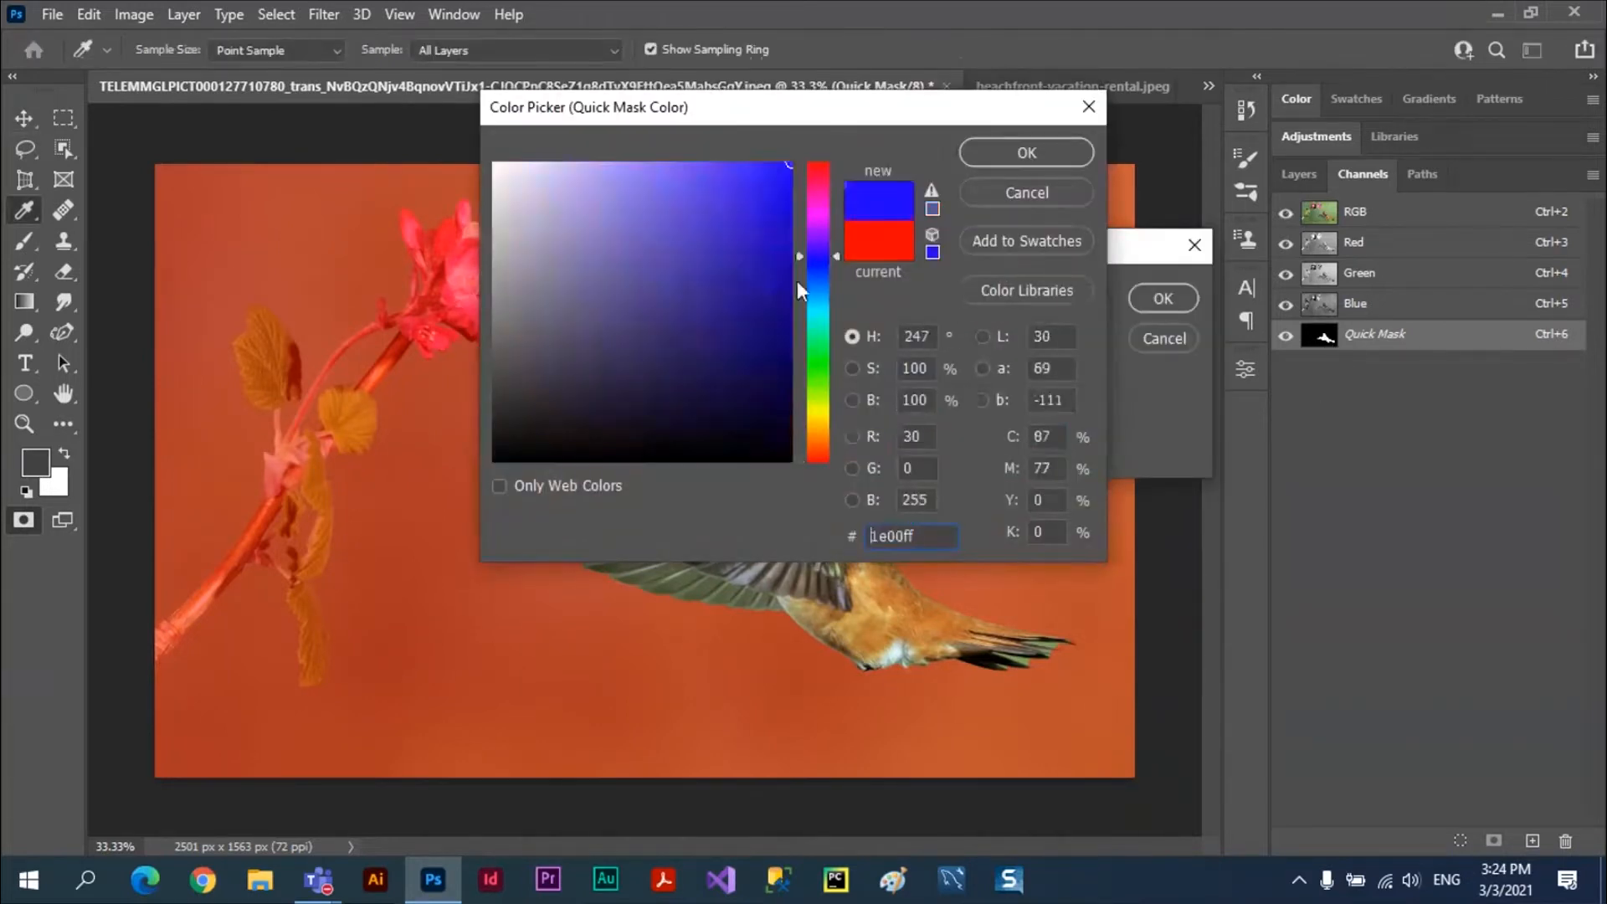
click(758, 337)
drag(758, 337, 787, 338)
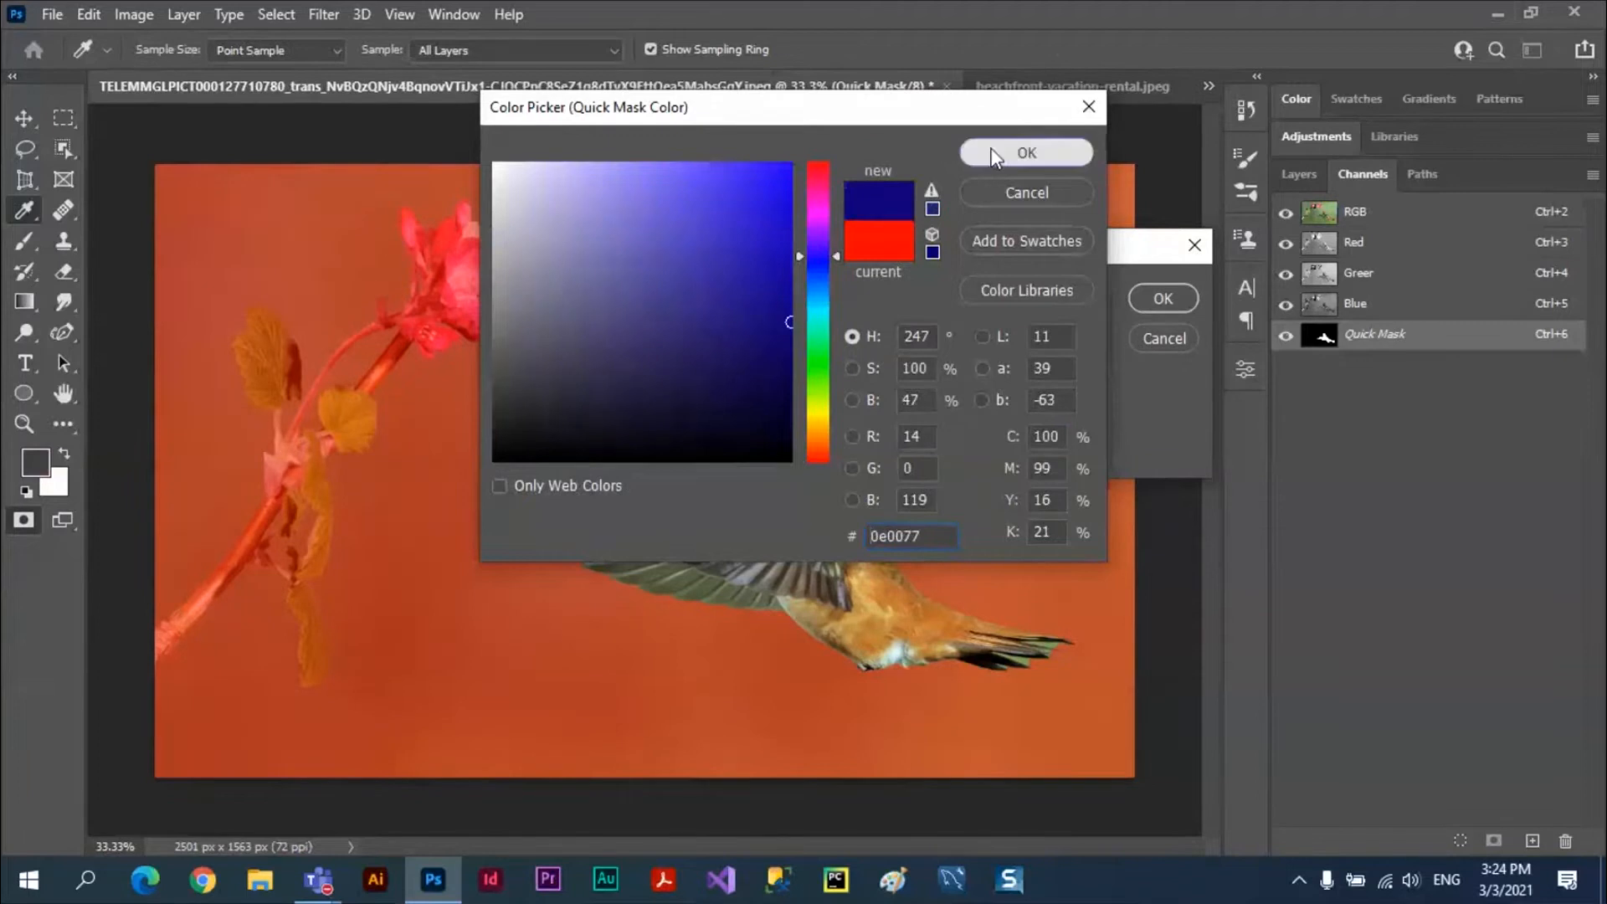
click(1026, 152)
click(1169, 299)
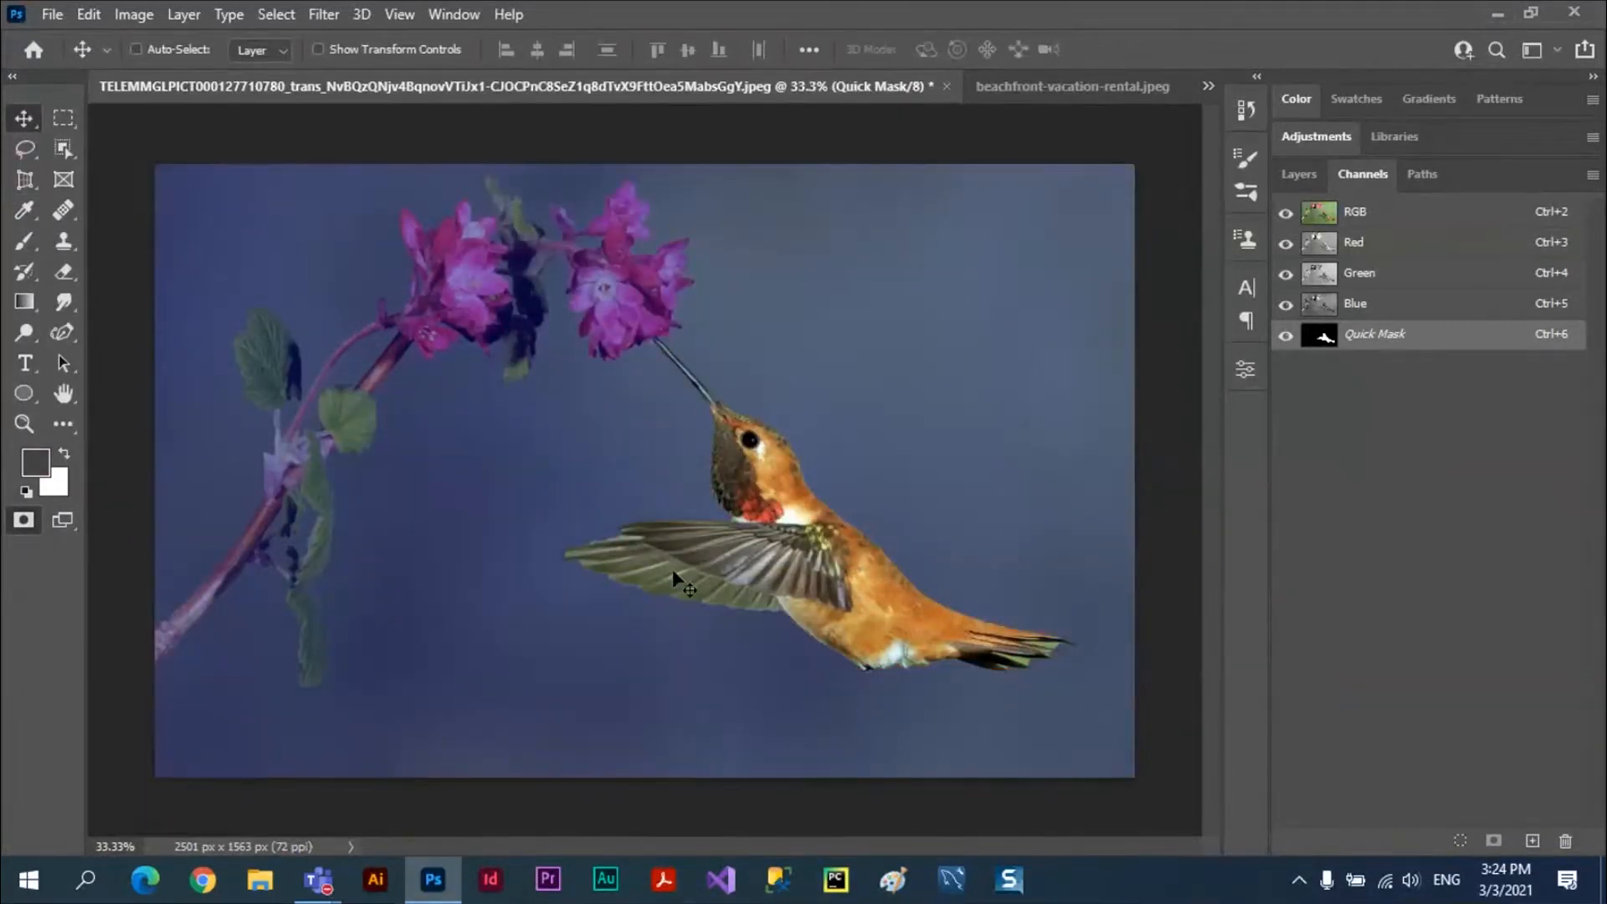
Paint white on the Quick Mask along the edges of the hummingbird's wing with the 80 px soft brush
key(ctrl)
key(ctrl+plus)
key(ctrl+plus)
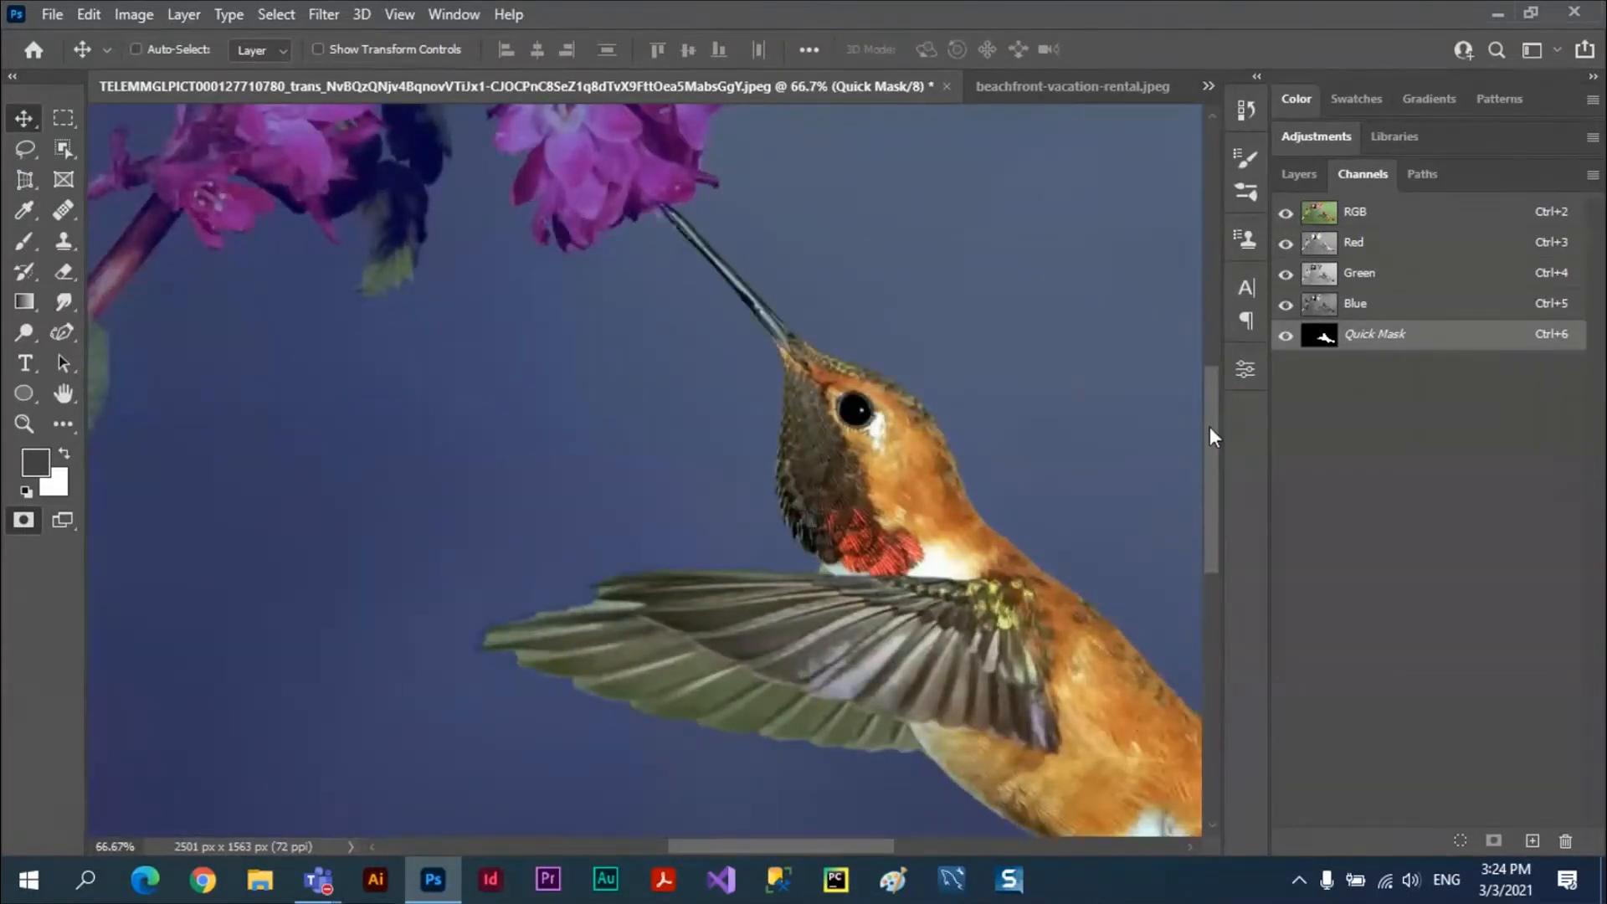
drag(1211, 429, 1207, 470)
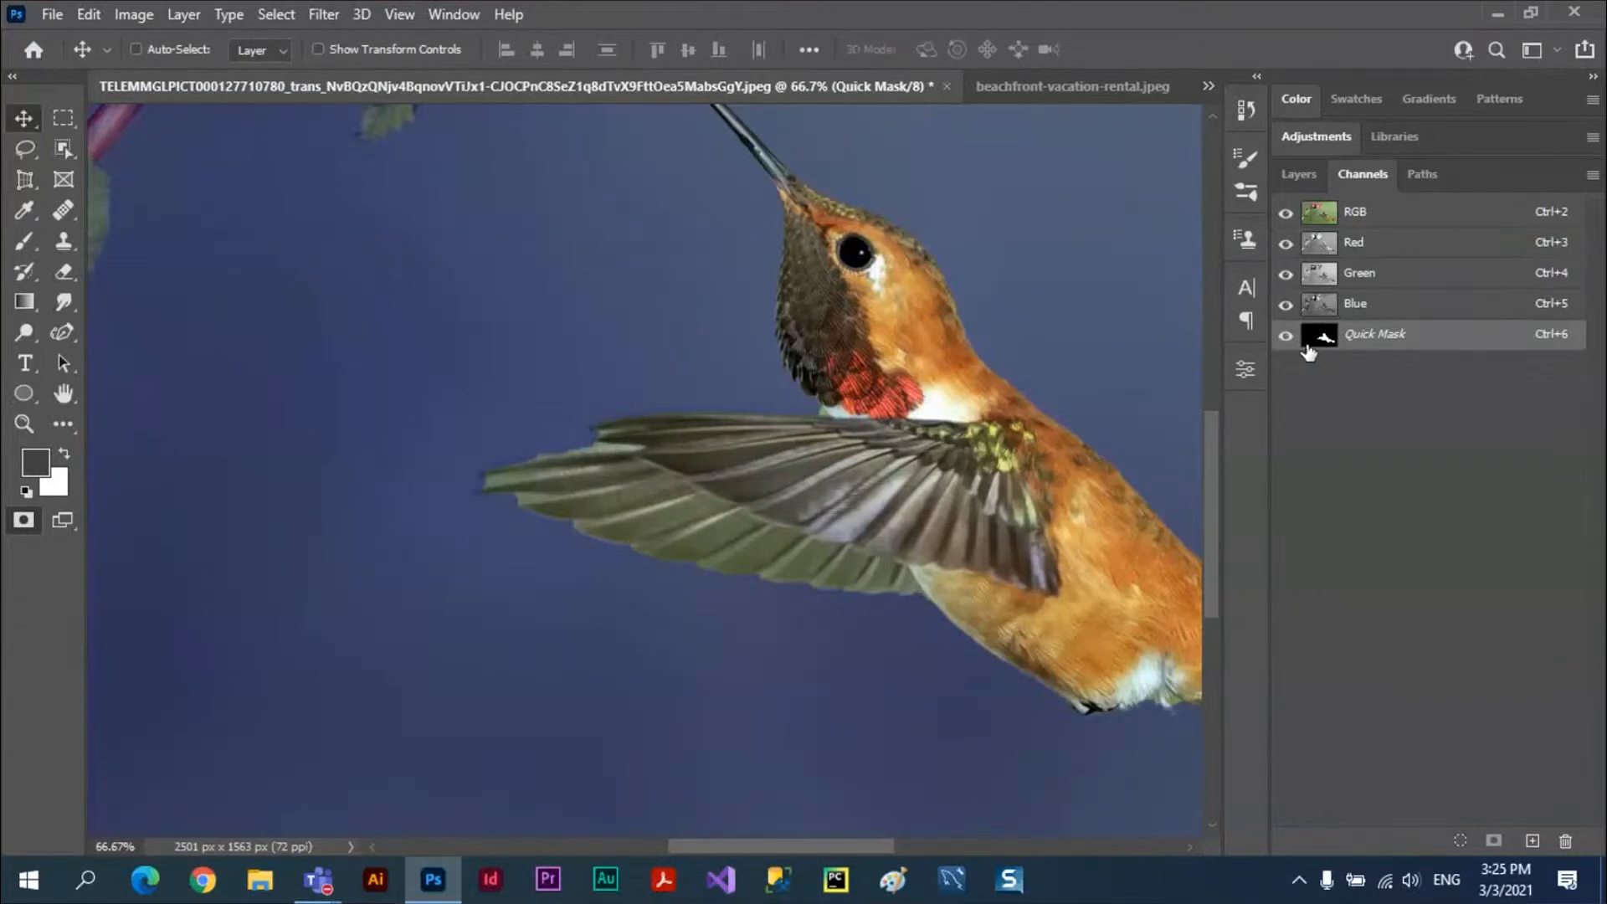
click(23, 241)
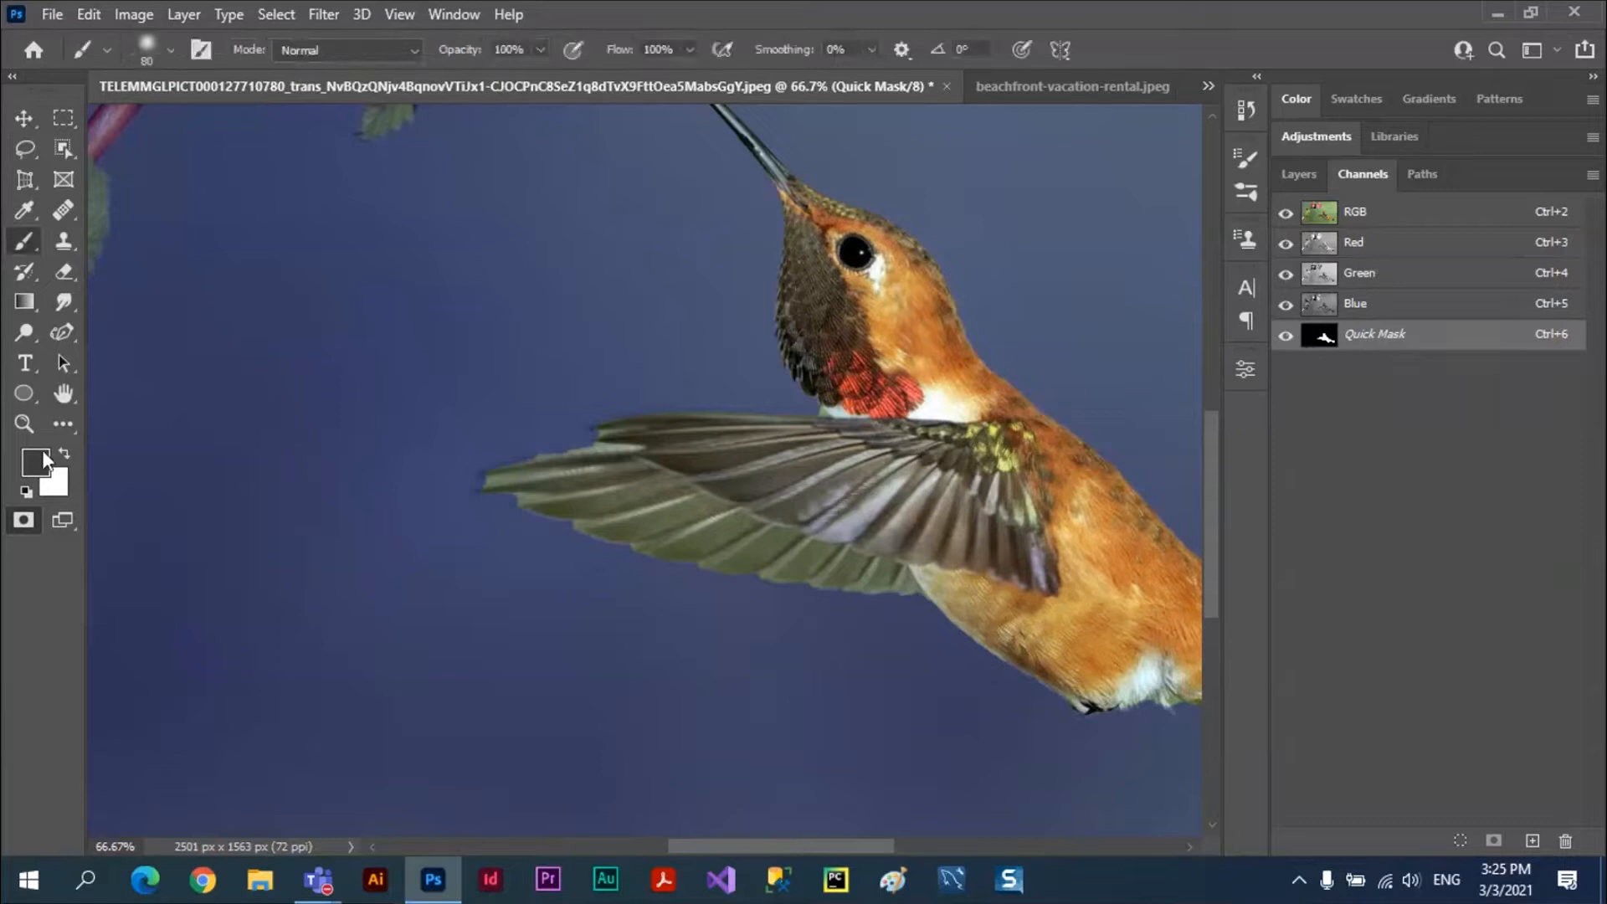
click(25, 493)
mouse_move(452, 443)
mouse_down()
mouse_move(606, 444)
mouse_move(577, 470)
mouse_move(499, 484)
mouse_move(779, 570)
mouse_move(958, 560)
mouse_up()
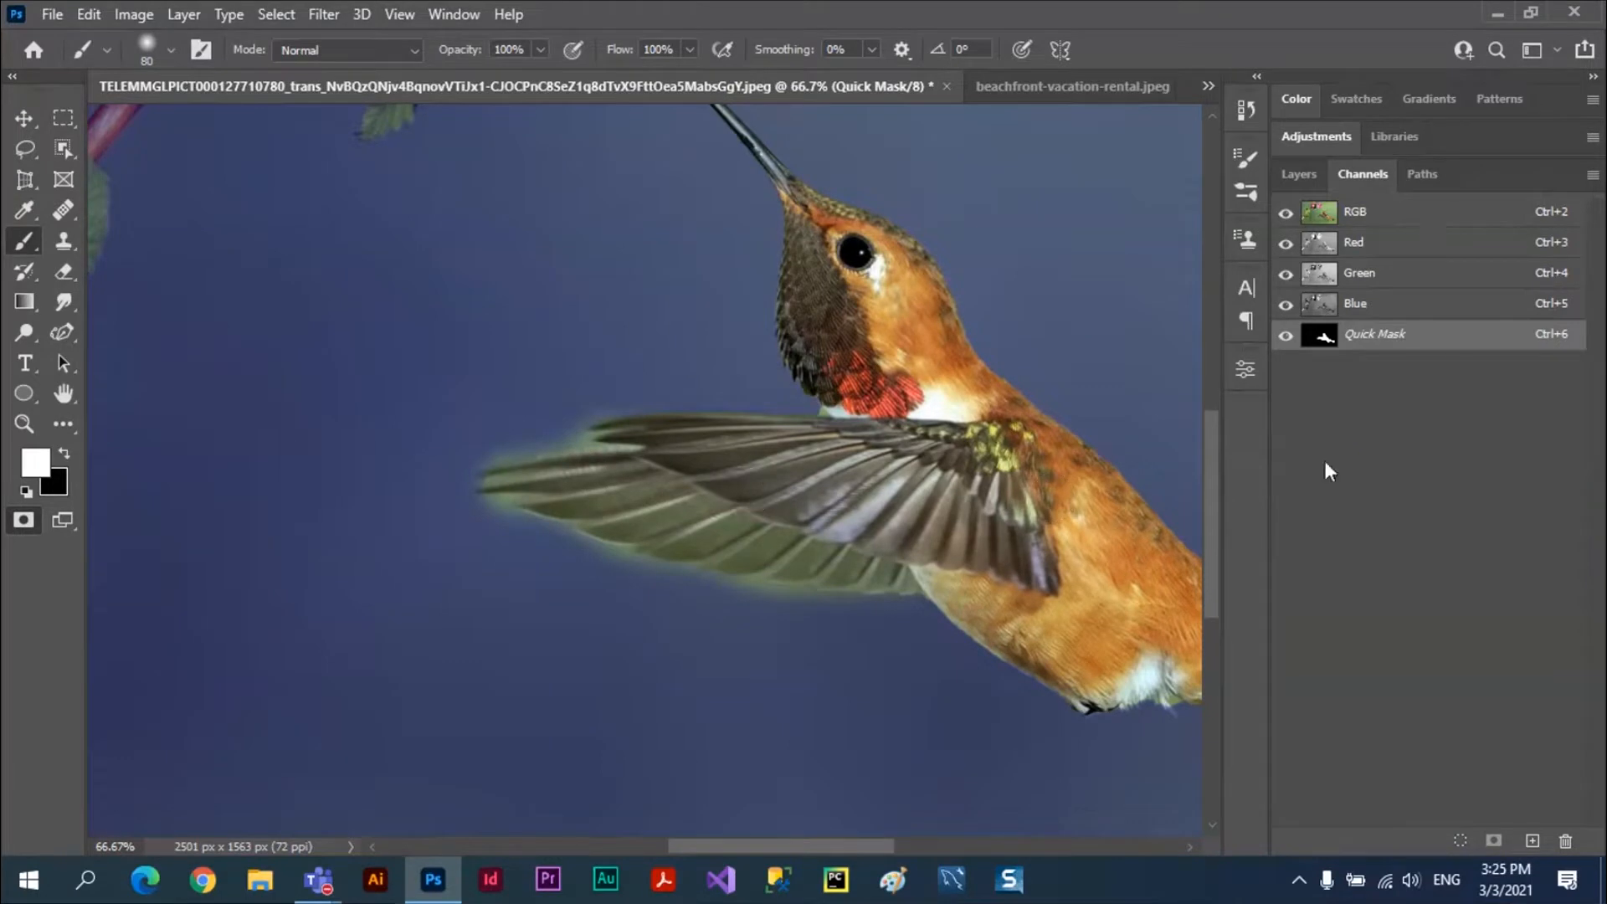
Compare the refined wing selection outline with the Quick Mask overlay, ending in standard mode
click(24, 521)
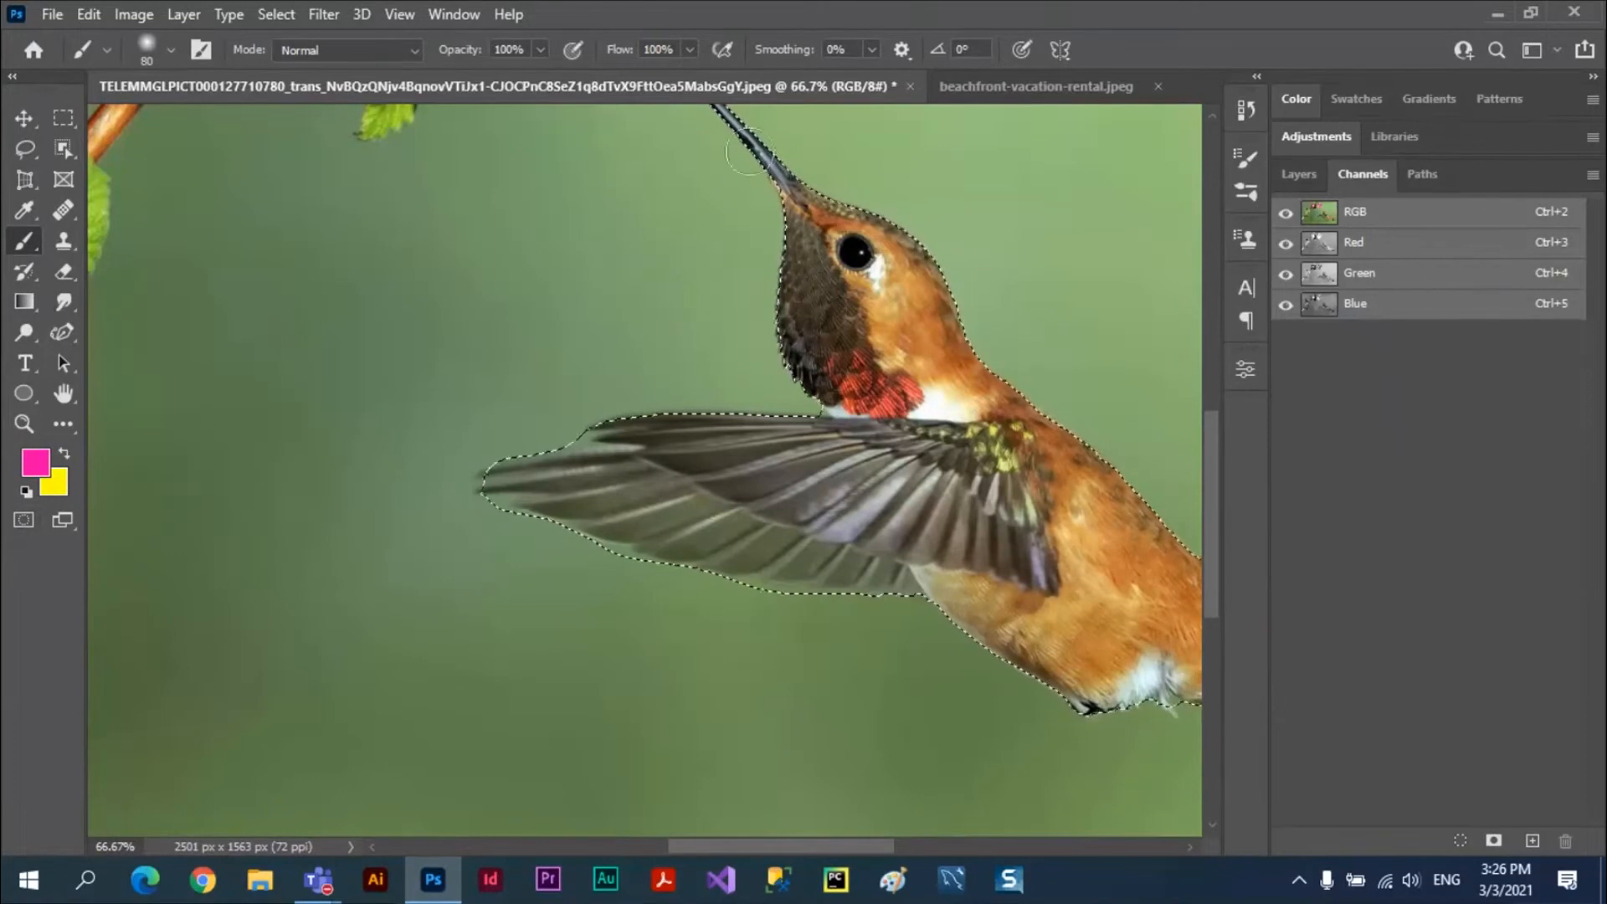
click(25, 521)
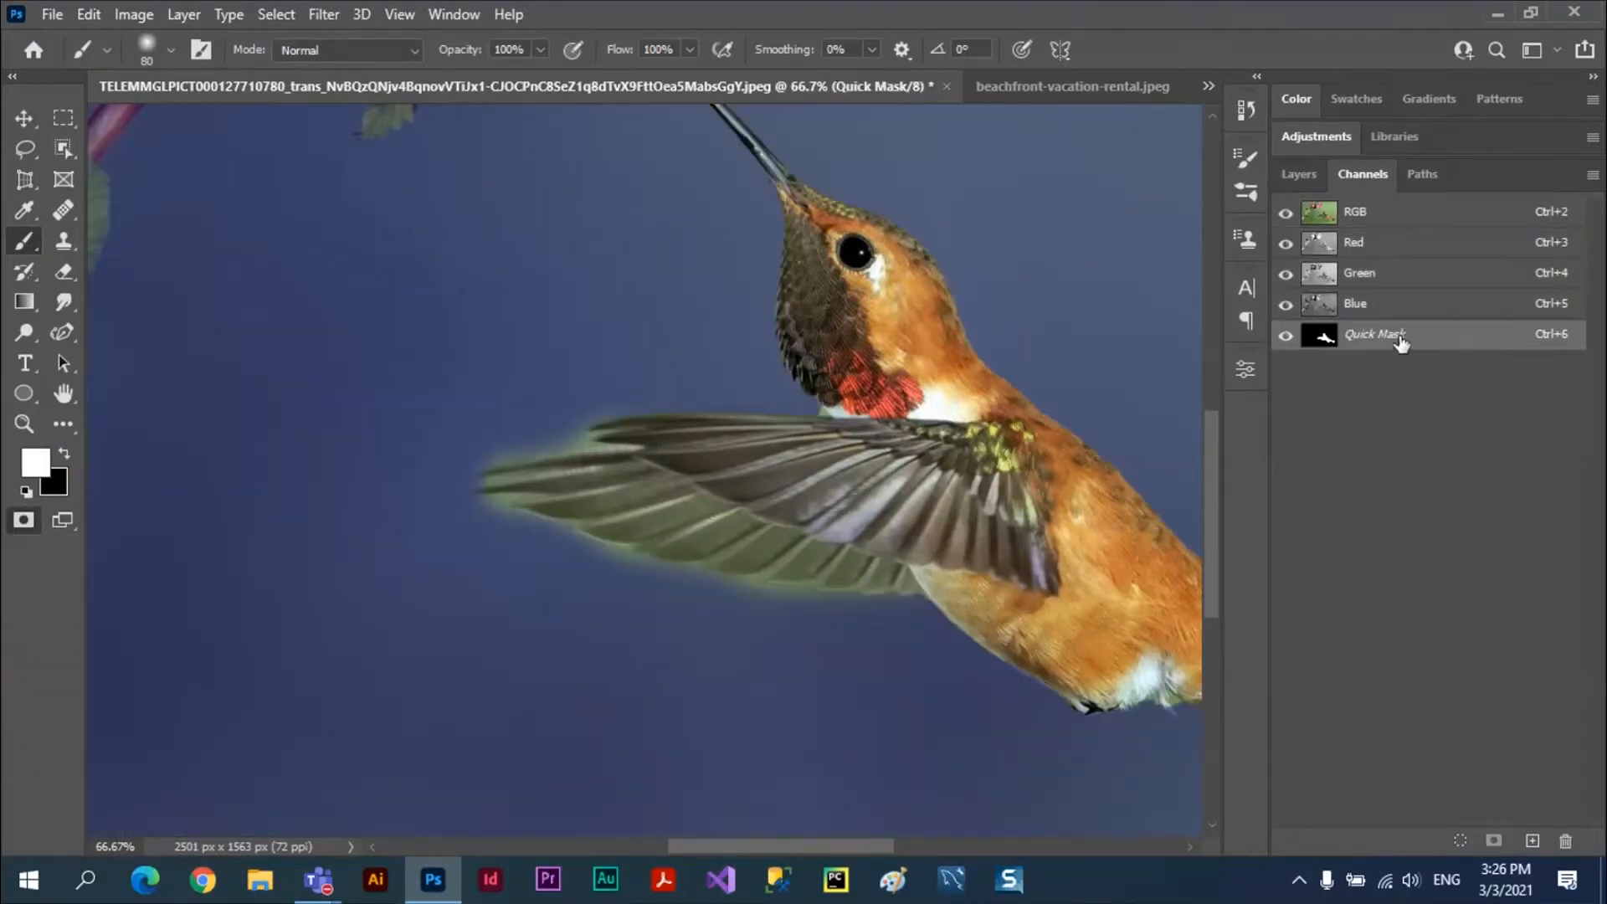
click(14, 520)
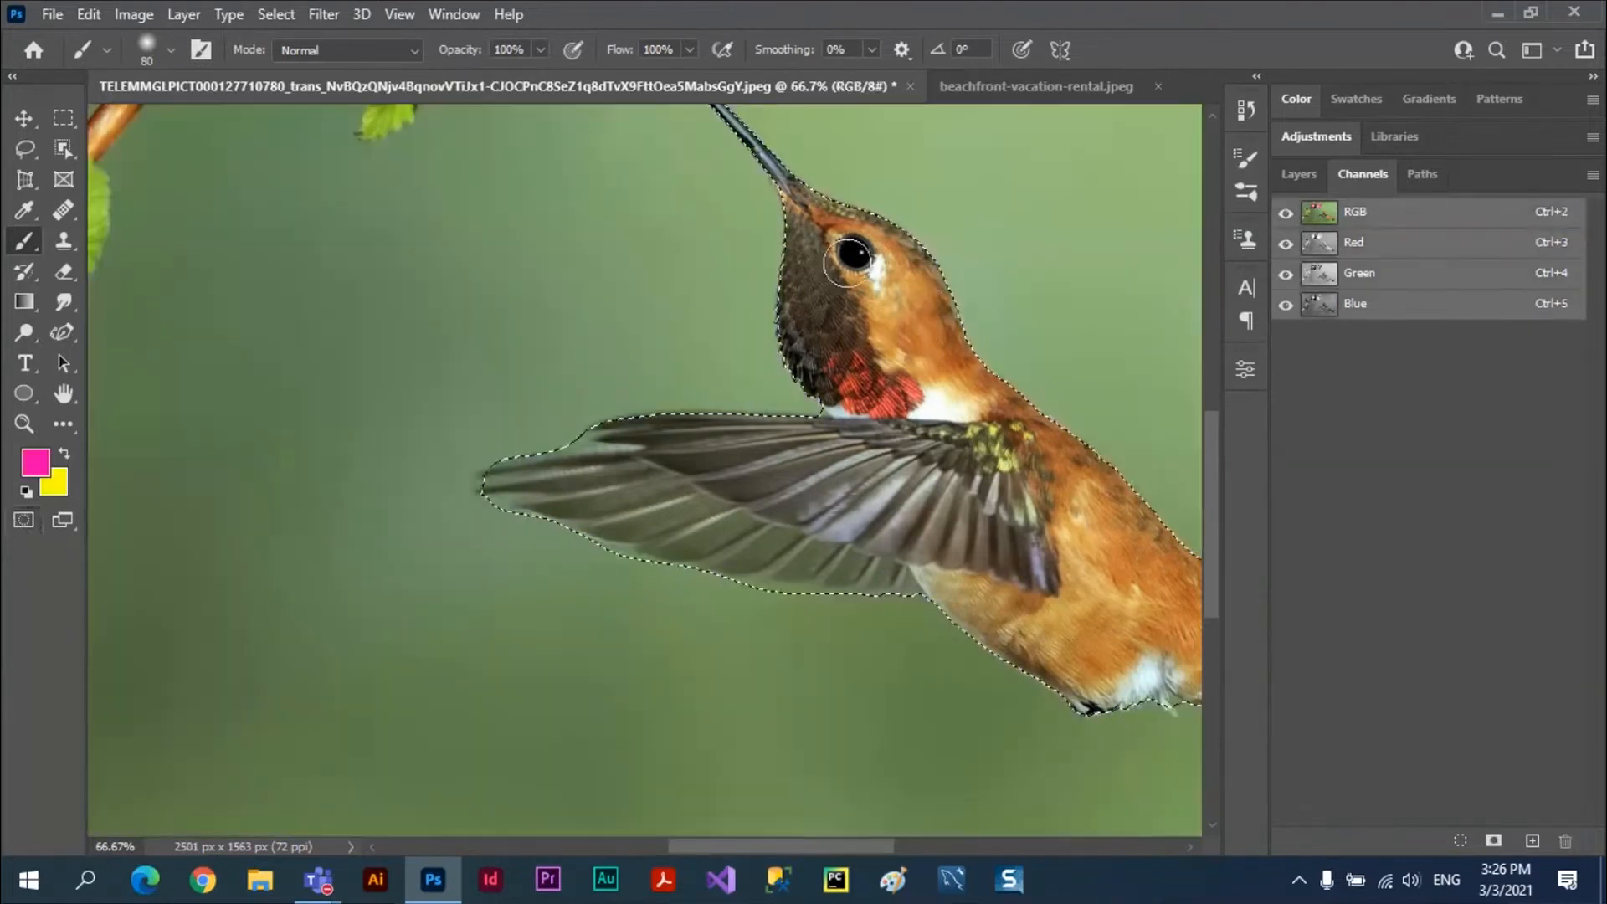
Save the hummingbird selection as a new channel named sparrow in the current document, and deselect it
drag(844, 846, 887, 844)
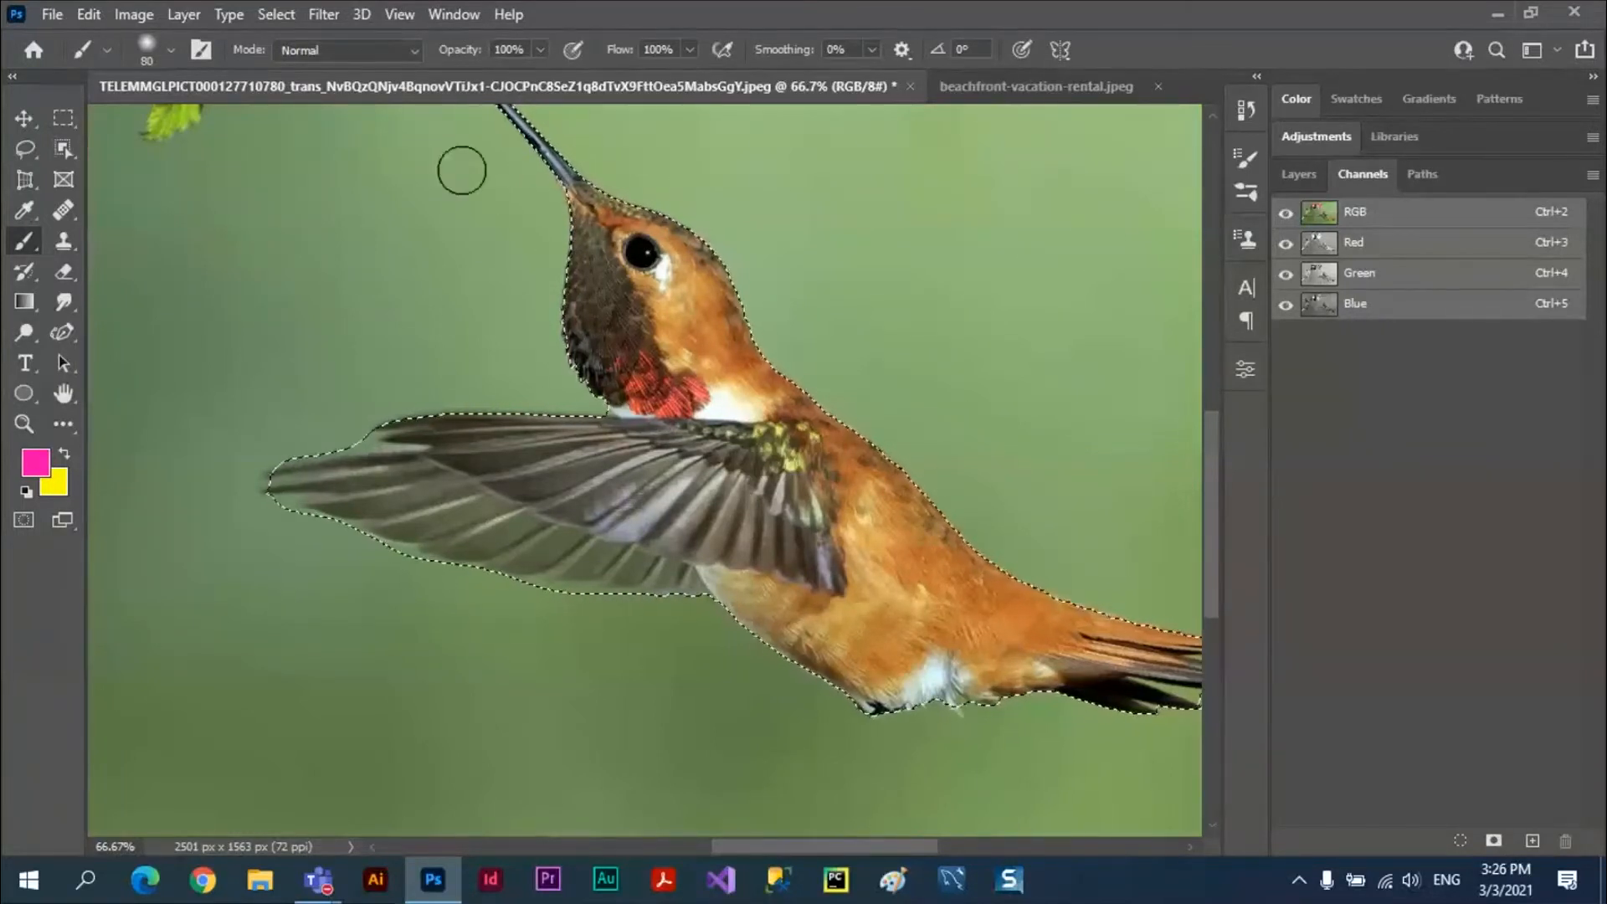
click(275, 17)
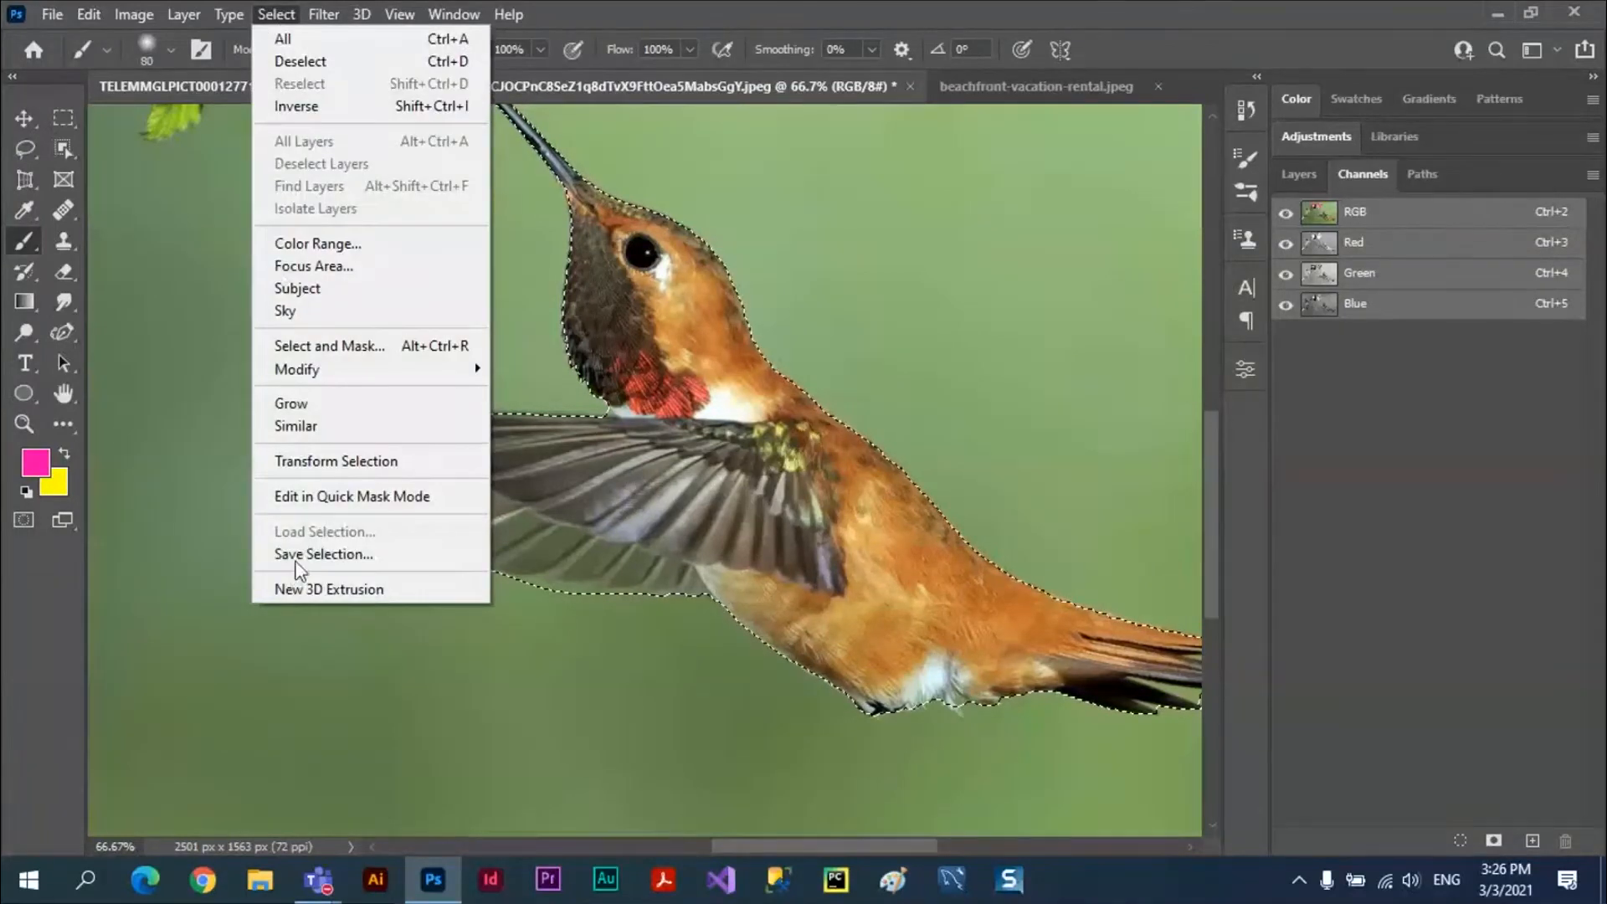
click(300, 555)
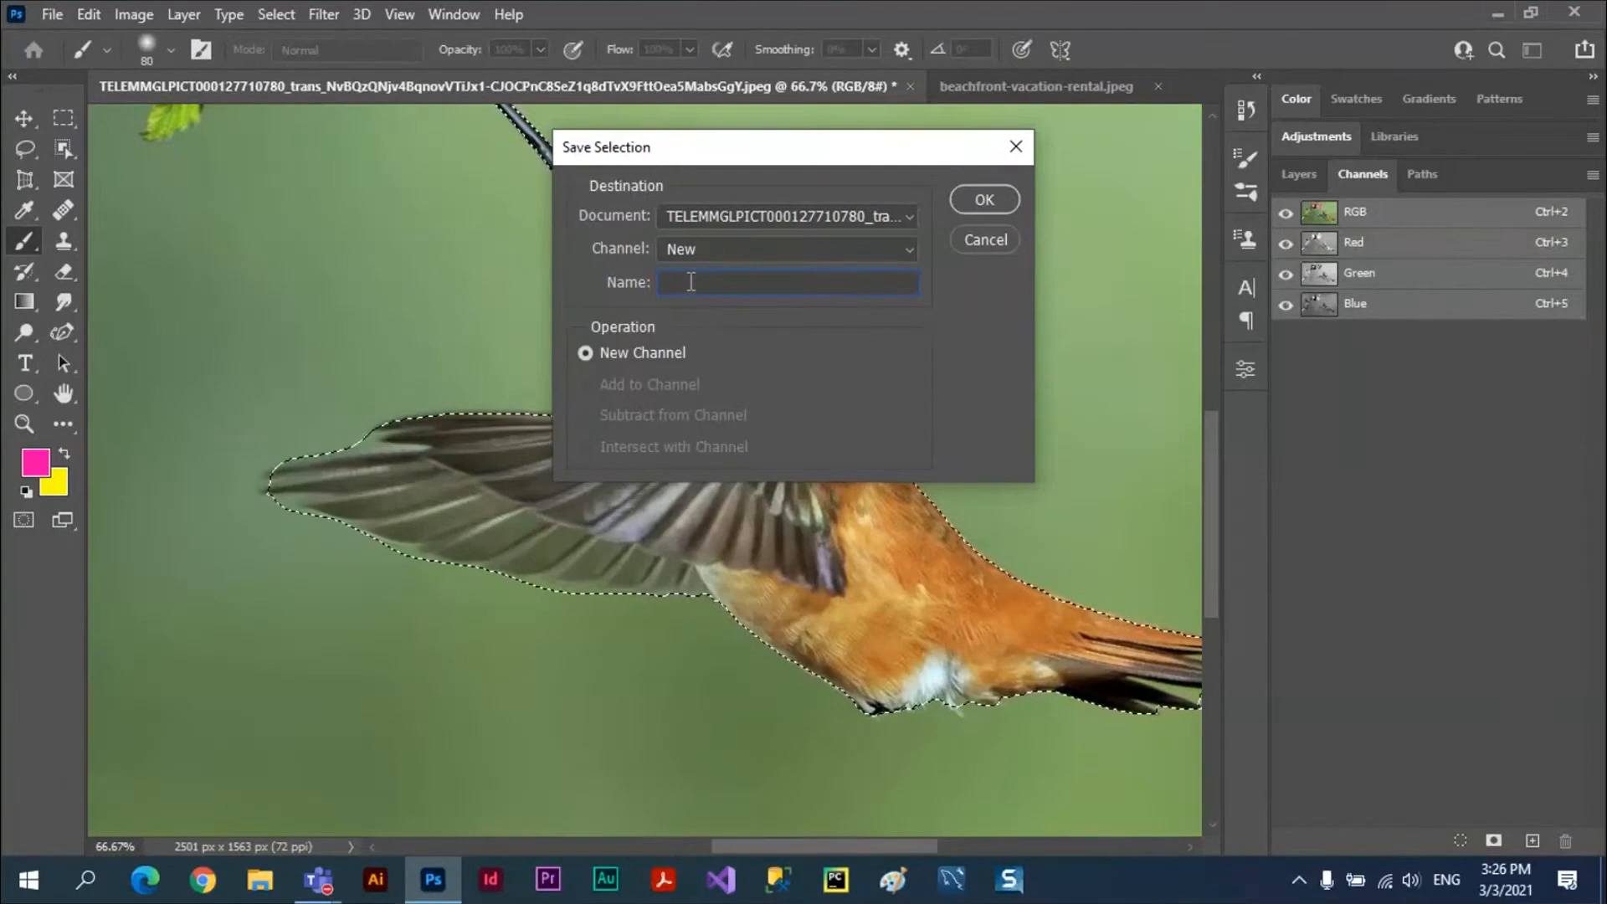
text(spa)
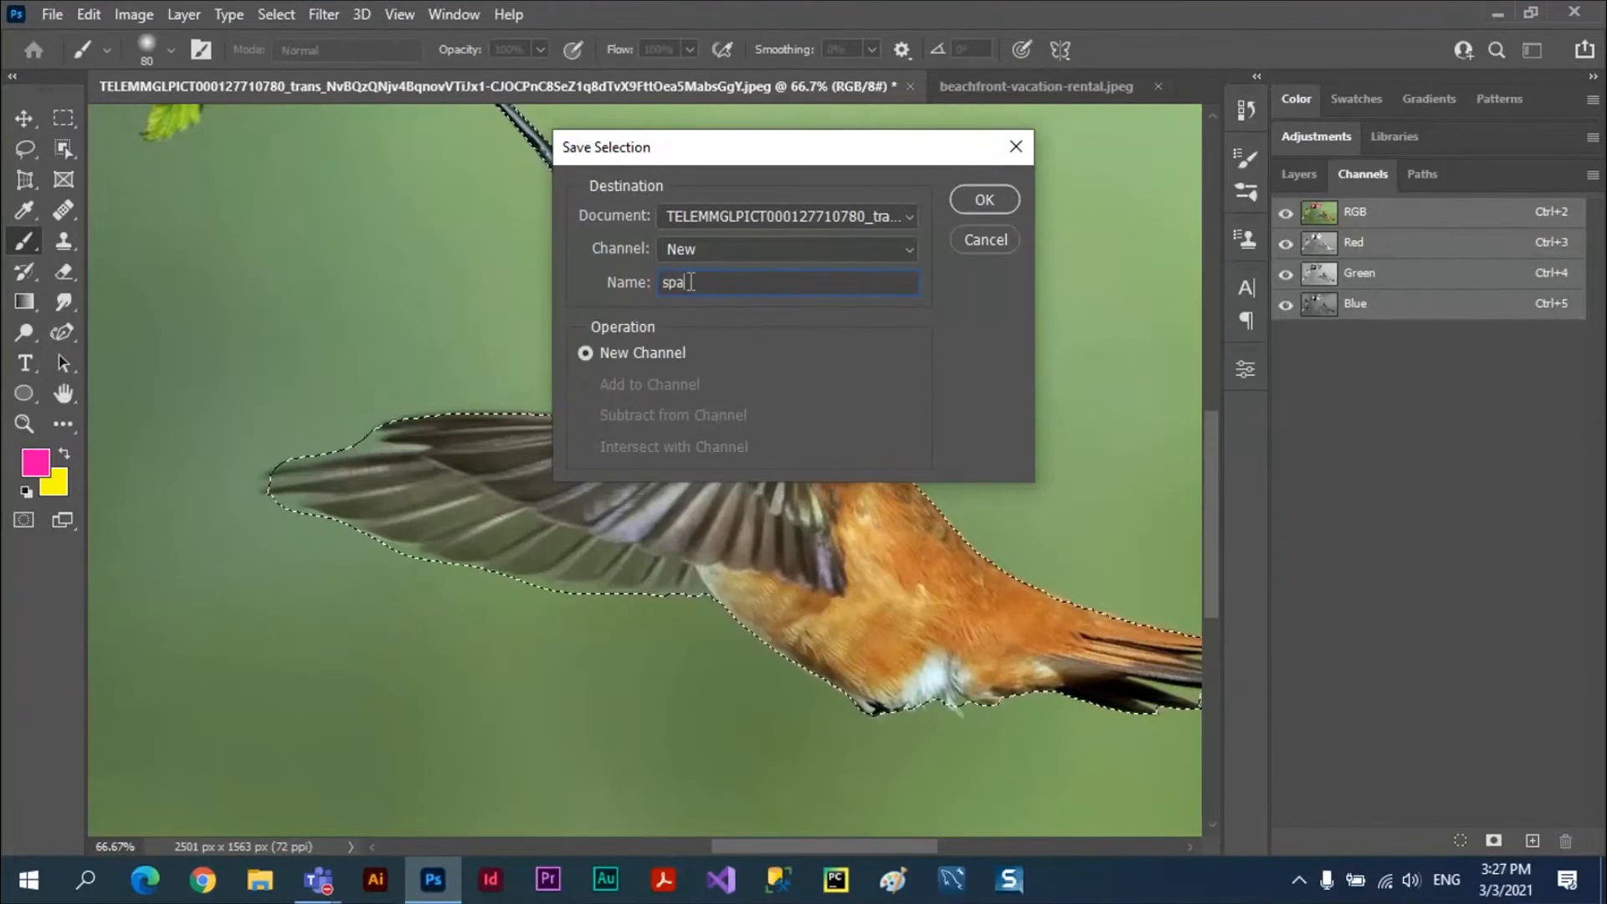
text(r)
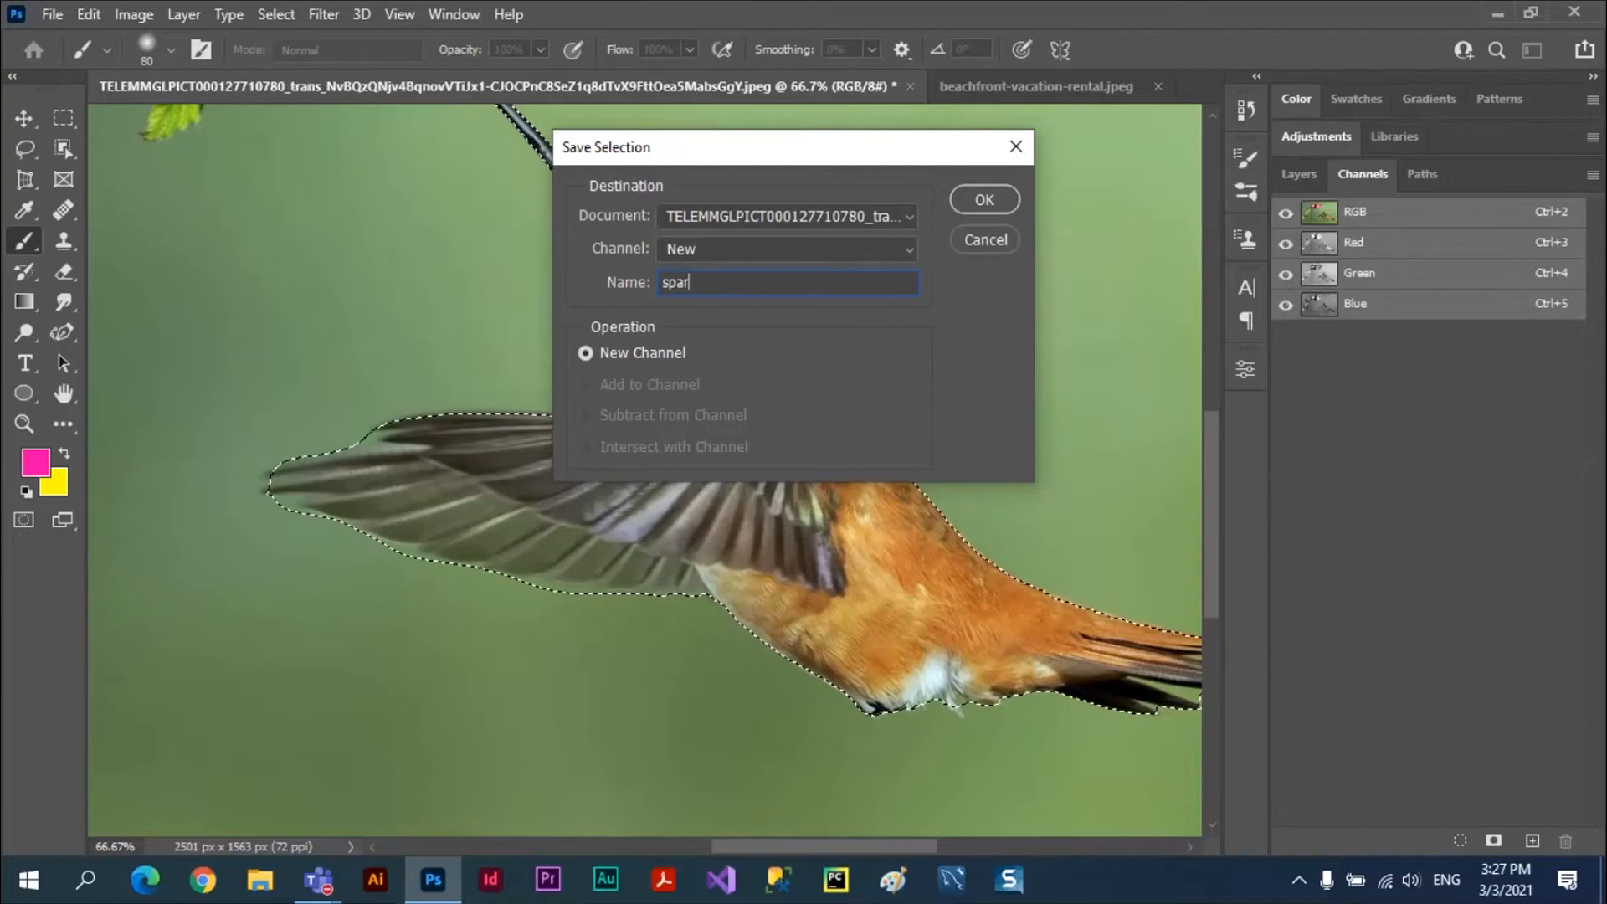
text(row)
click(912, 216)
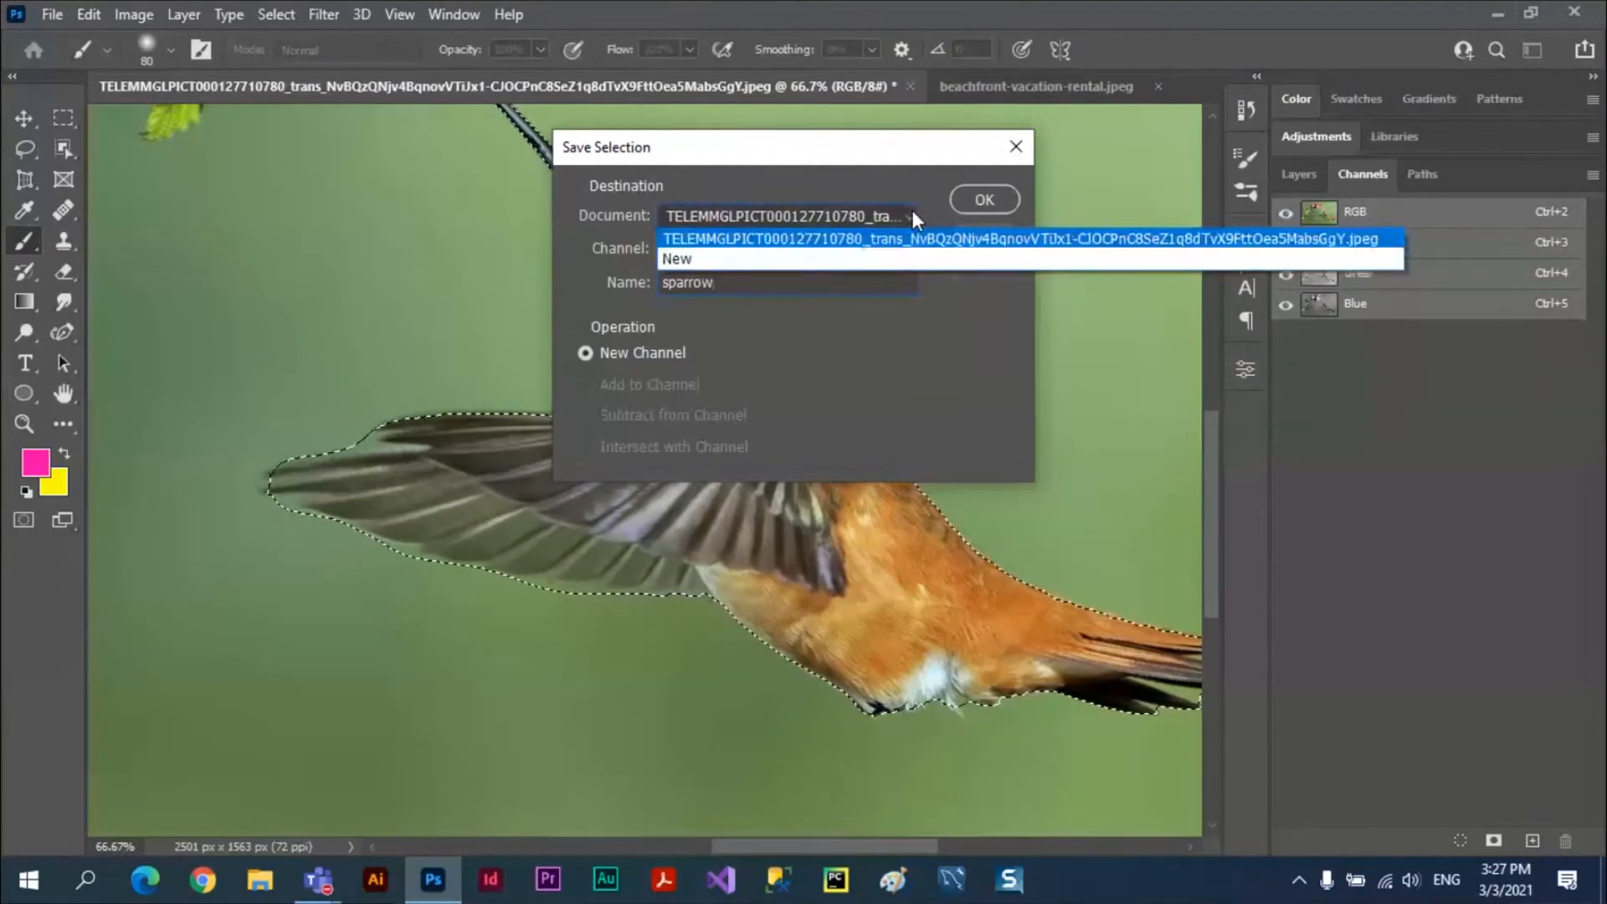
click(847, 239)
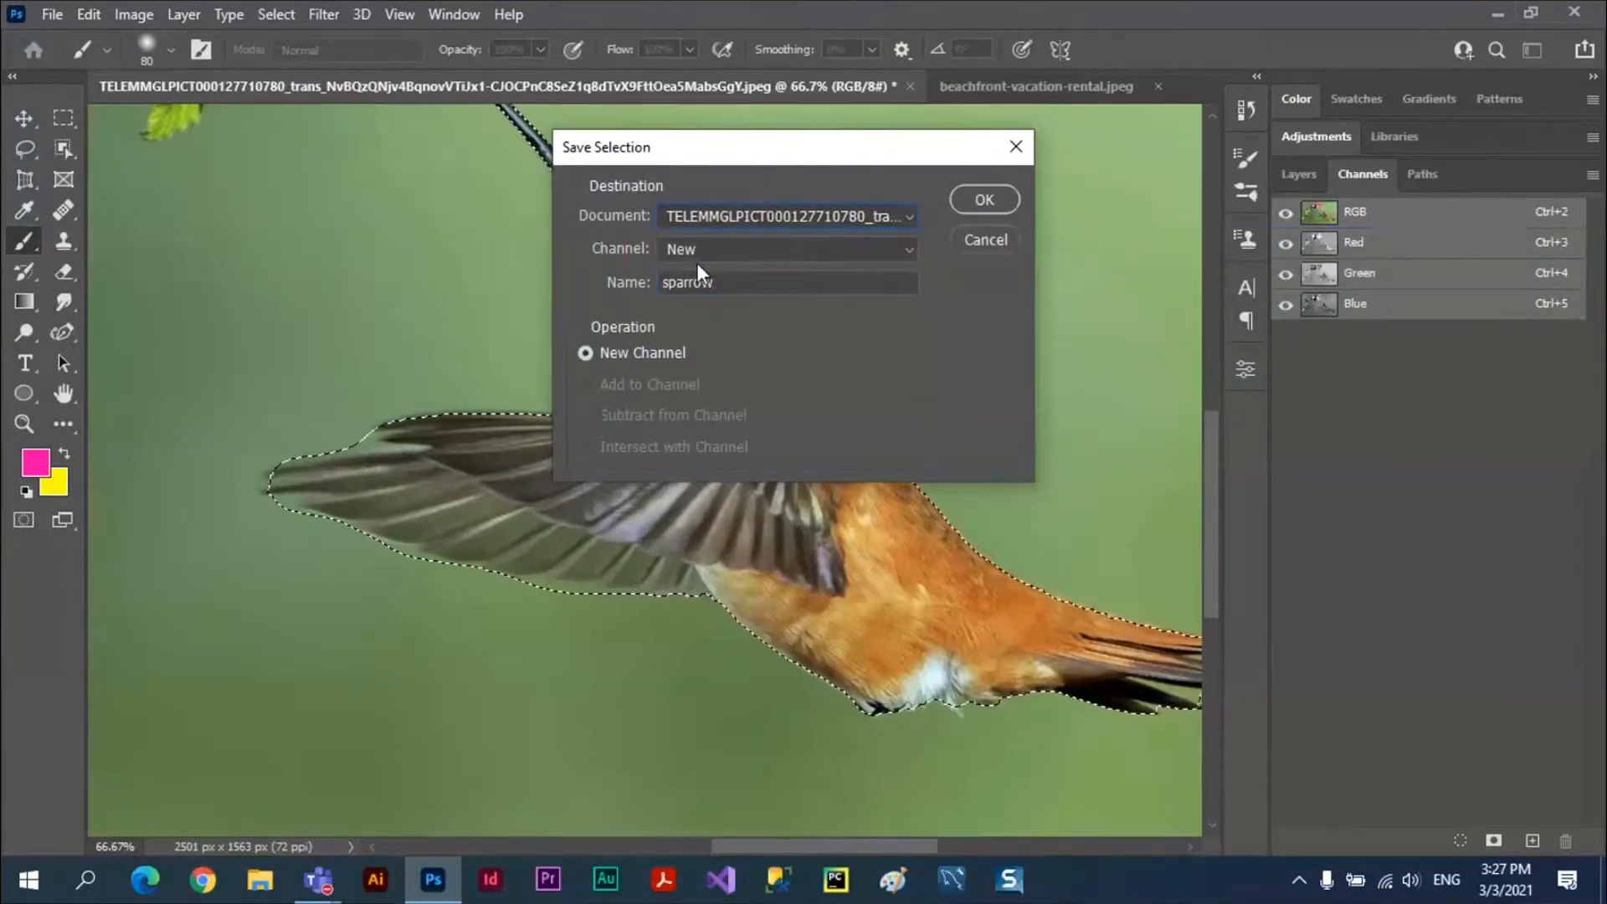
click(988, 207)
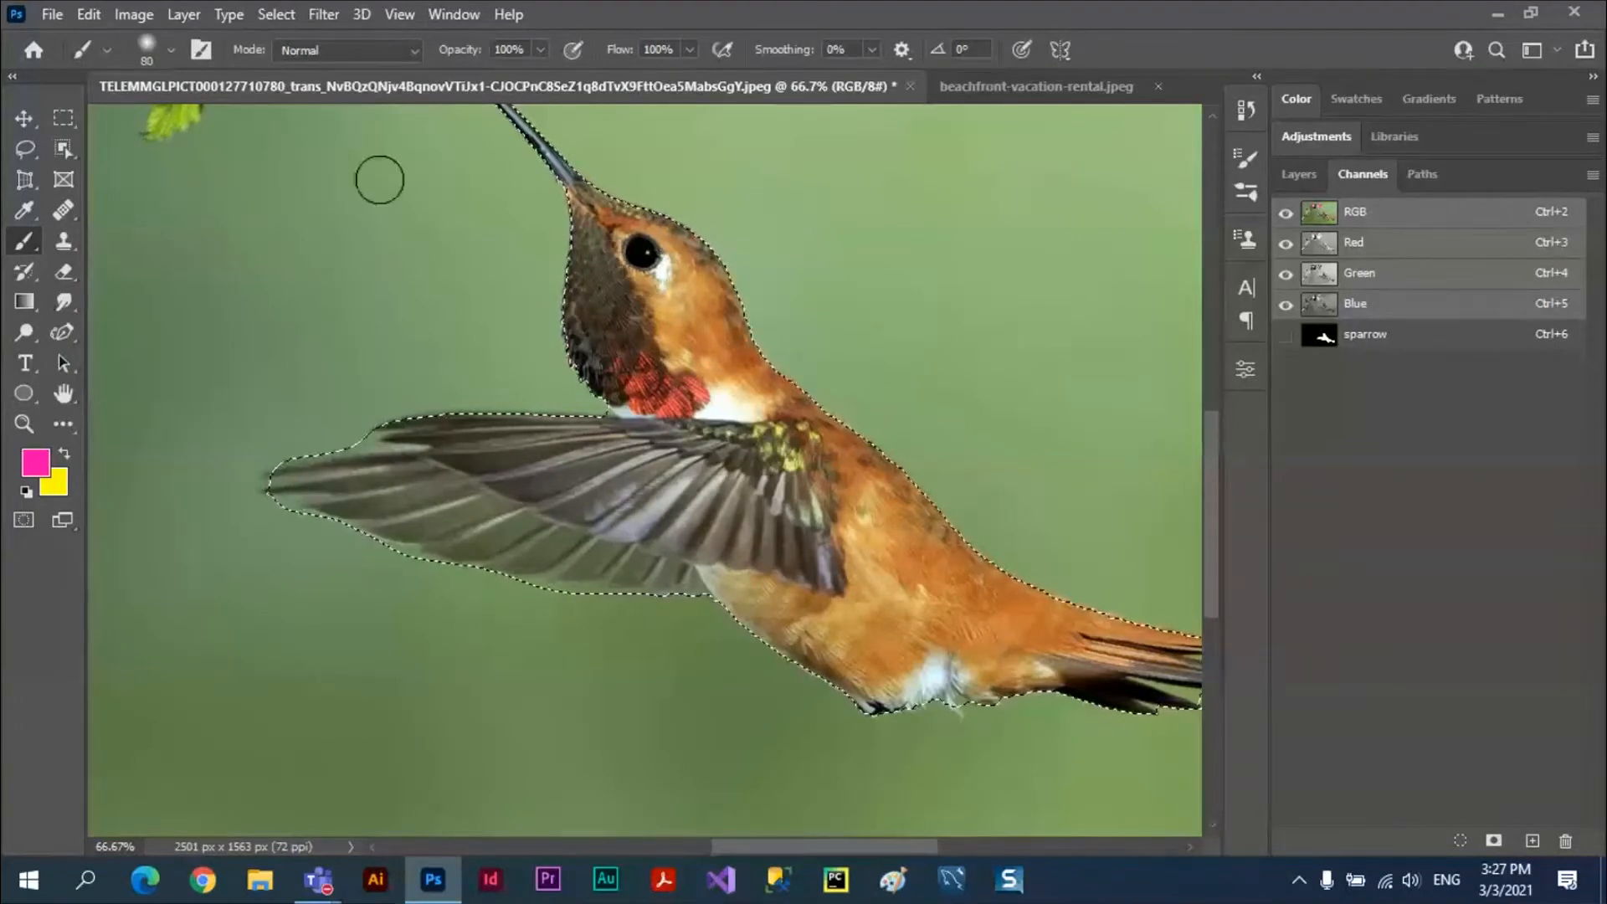
click(281, 15)
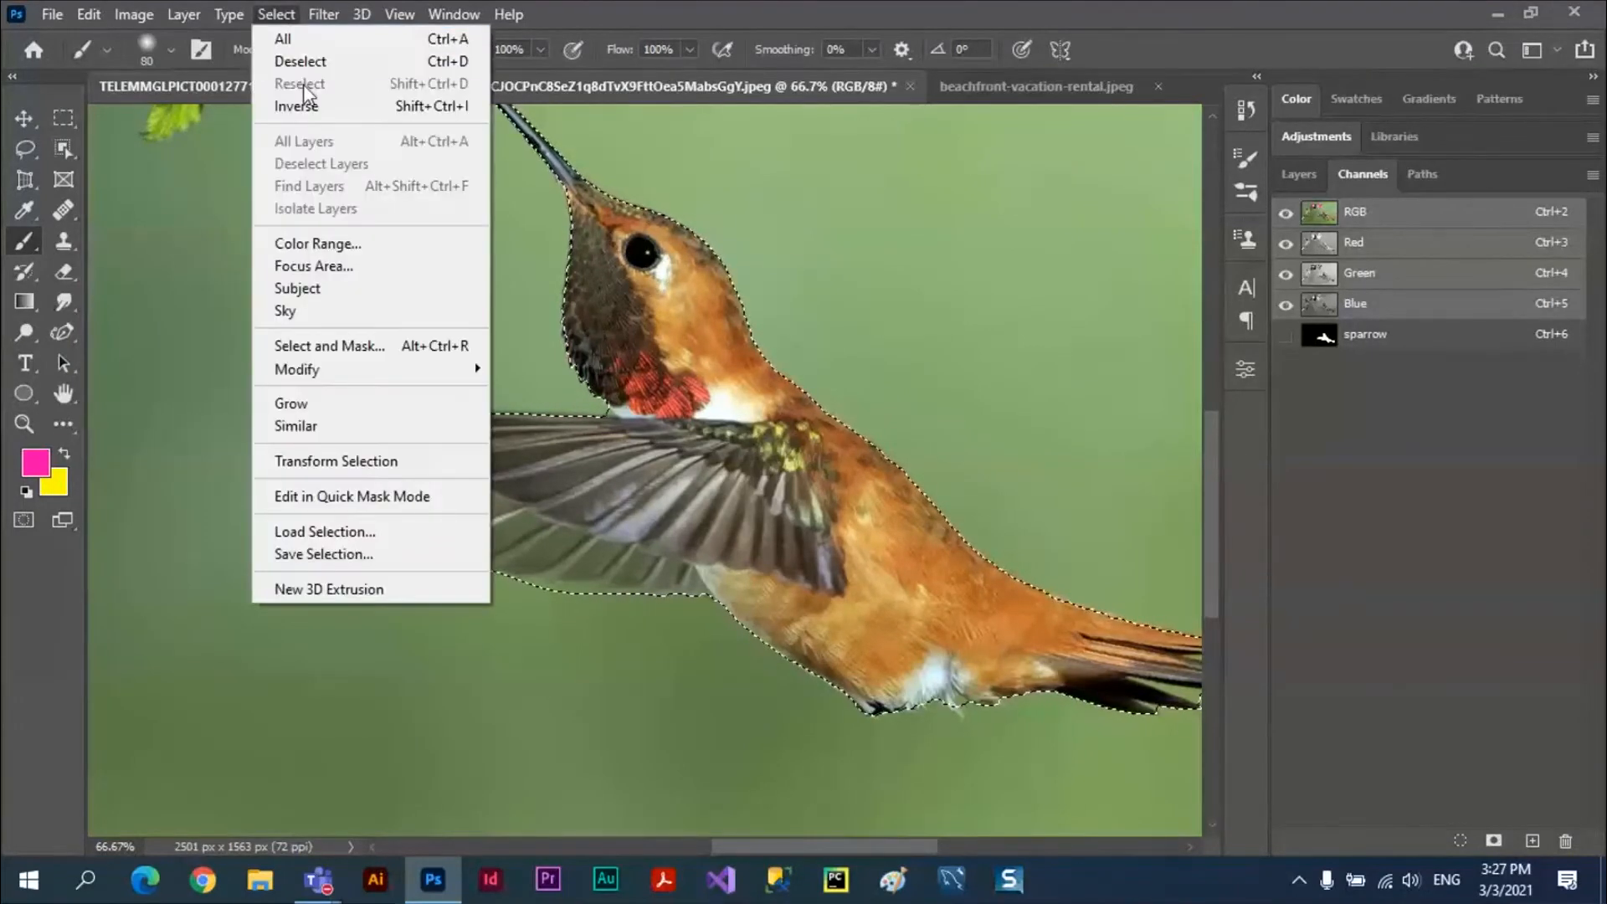
click(305, 62)
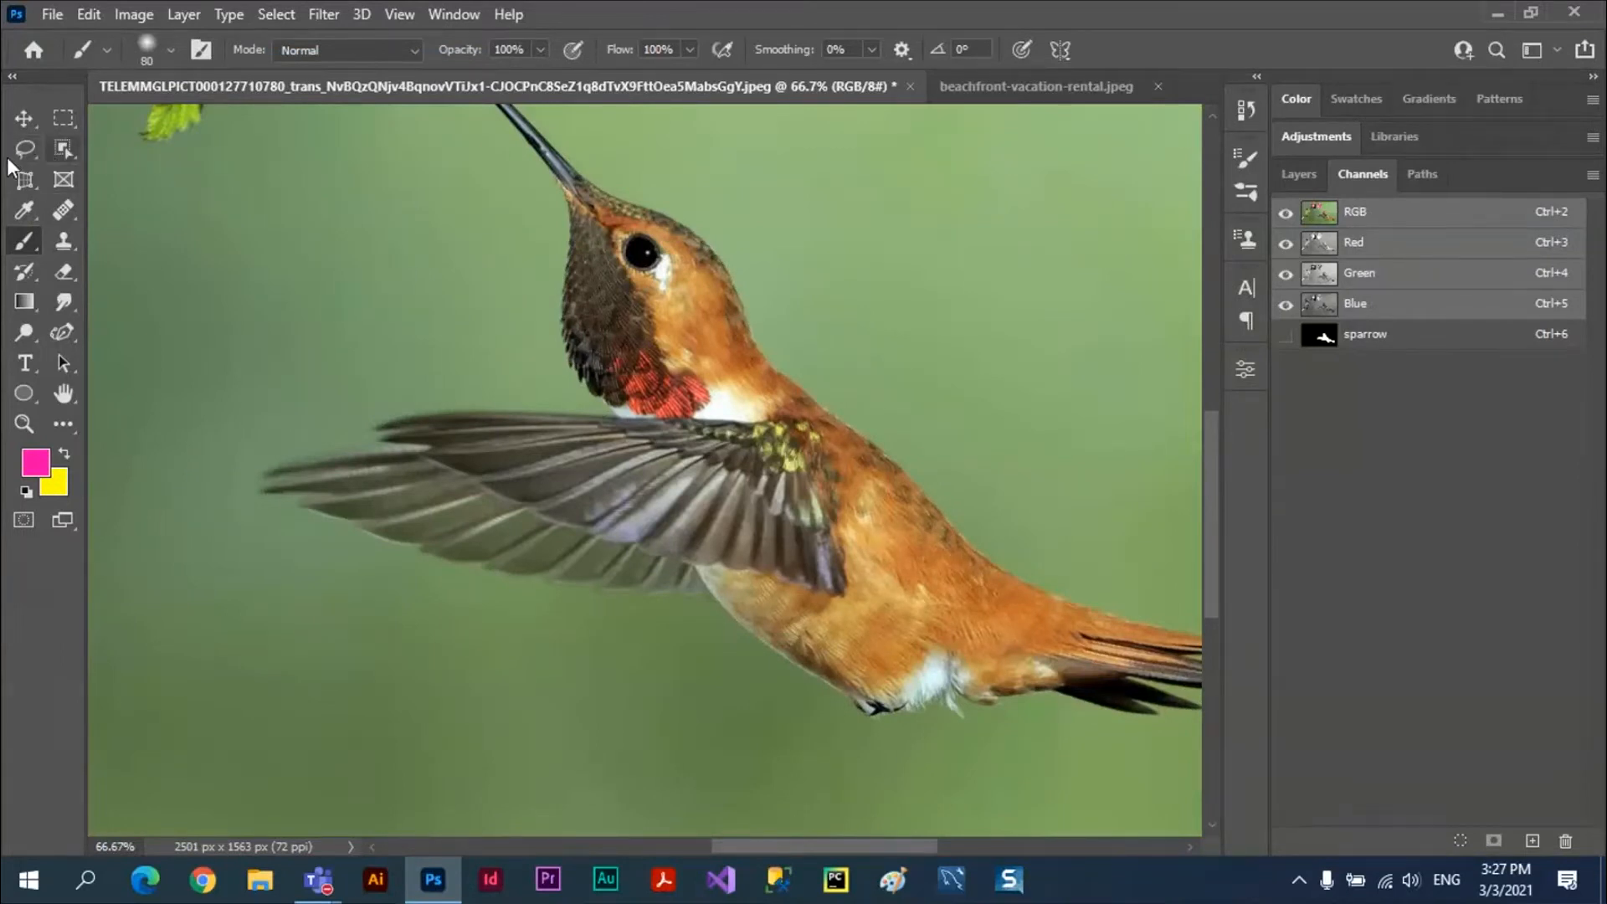
Lasso a rough area around the hummingbird's head, view it as a Quick Mask, and discard the selection
click(25, 148)
mouse_move(427, 220)
mouse_down()
mouse_move(538, 171)
mouse_move(821, 194)
mouse_move(800, 344)
mouse_move(640, 429)
mouse_move(453, 401)
mouse_move(416, 268)
mouse_move(434, 220)
mouse_up()
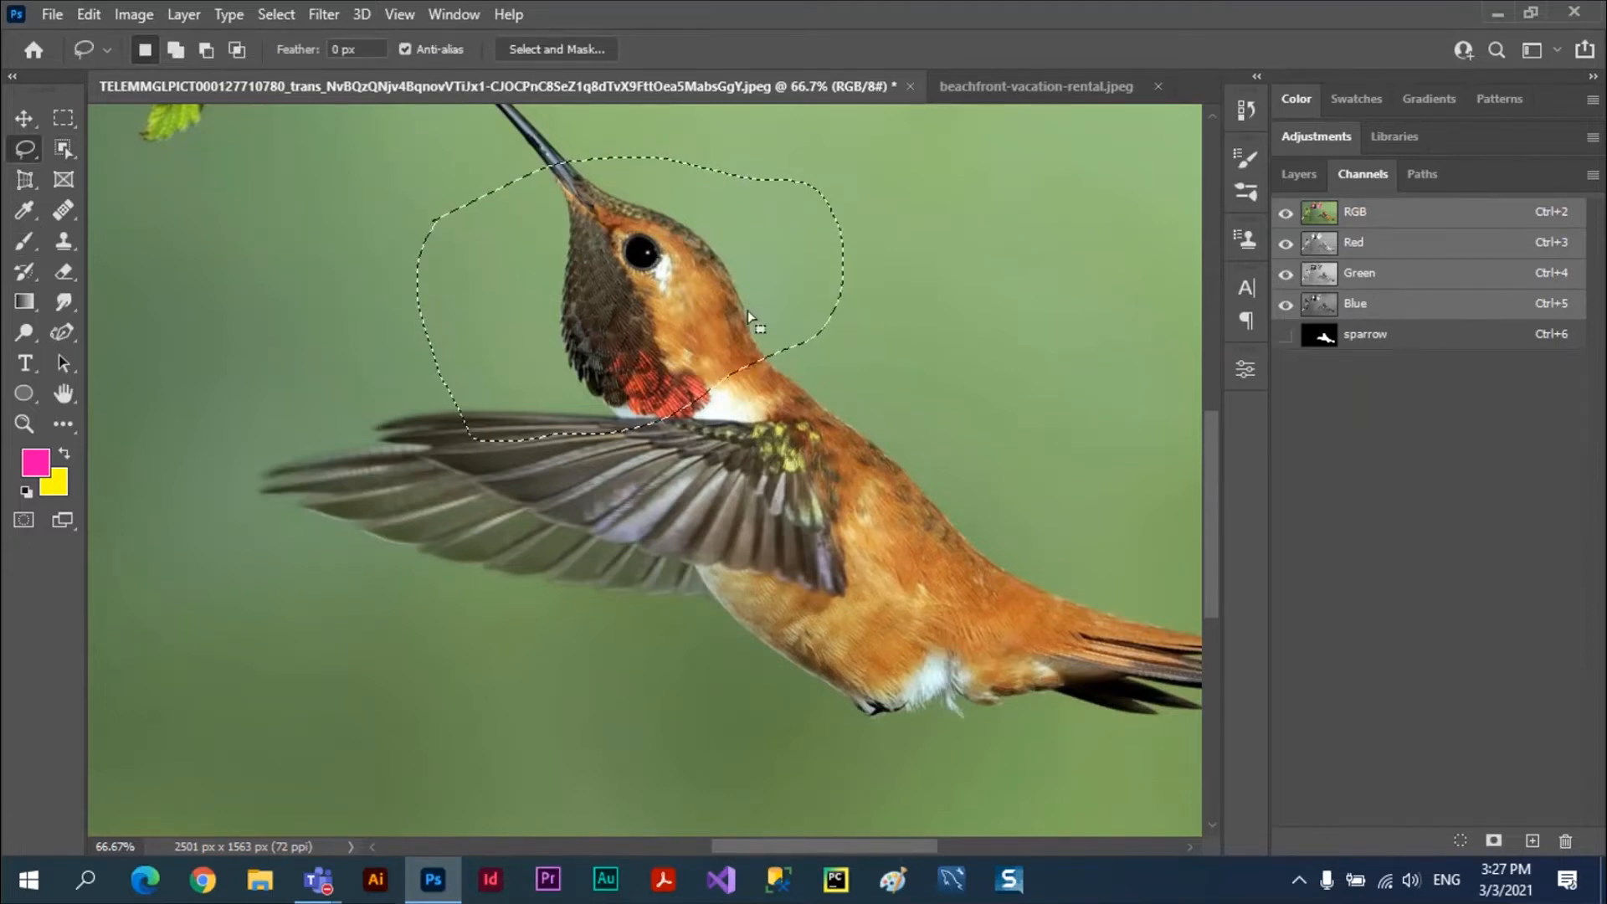
key(ctrl+d)
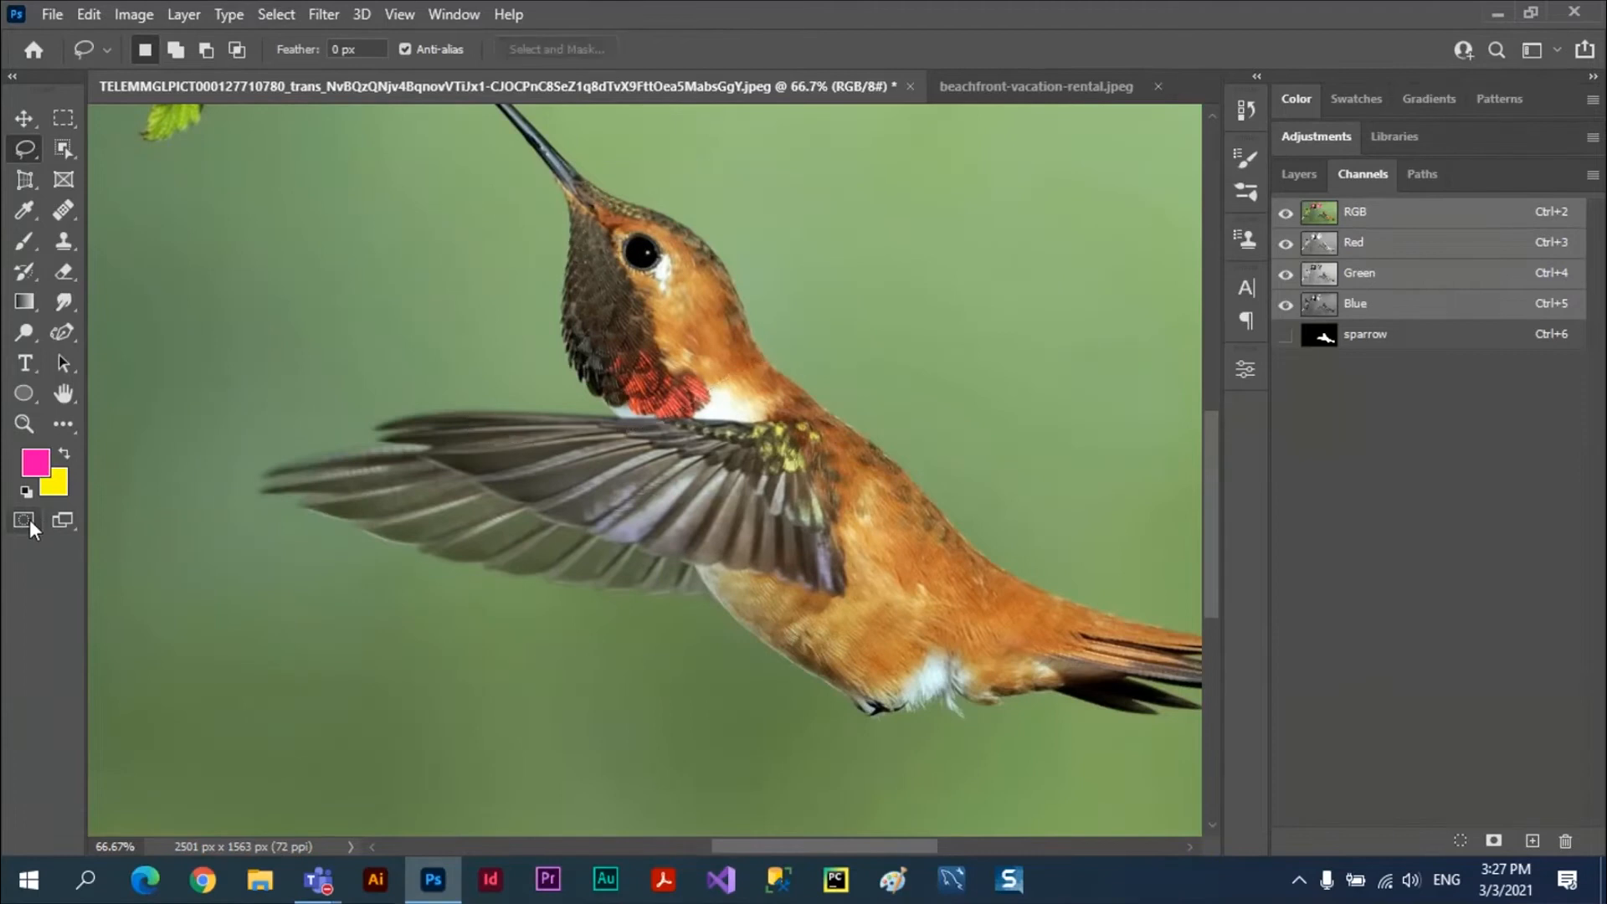
click(29, 519)
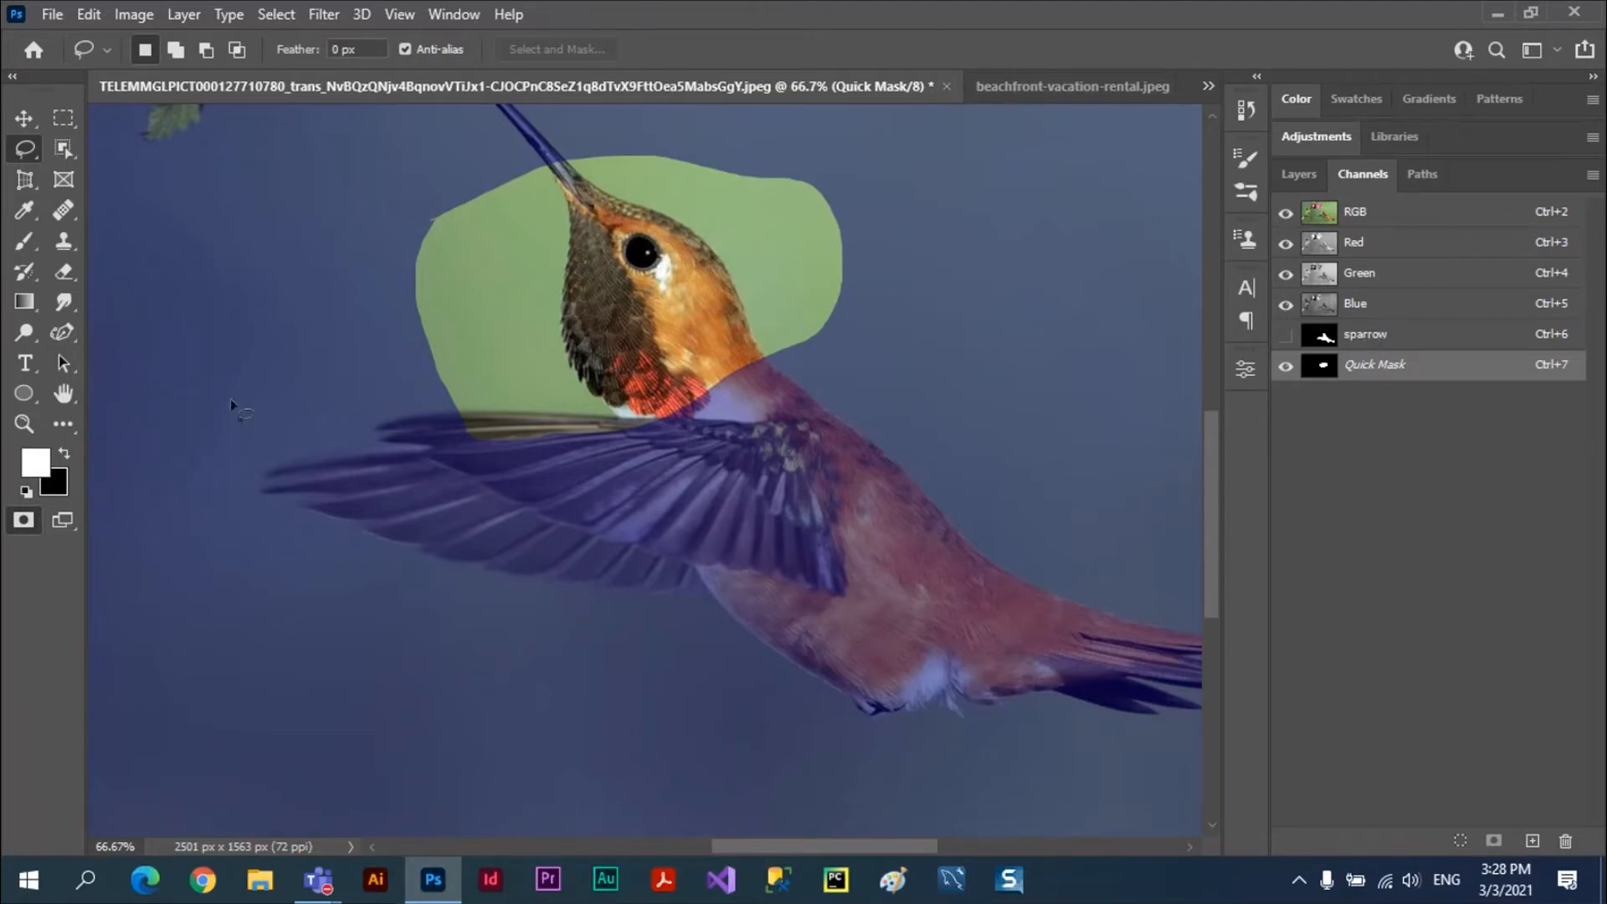
click(19, 519)
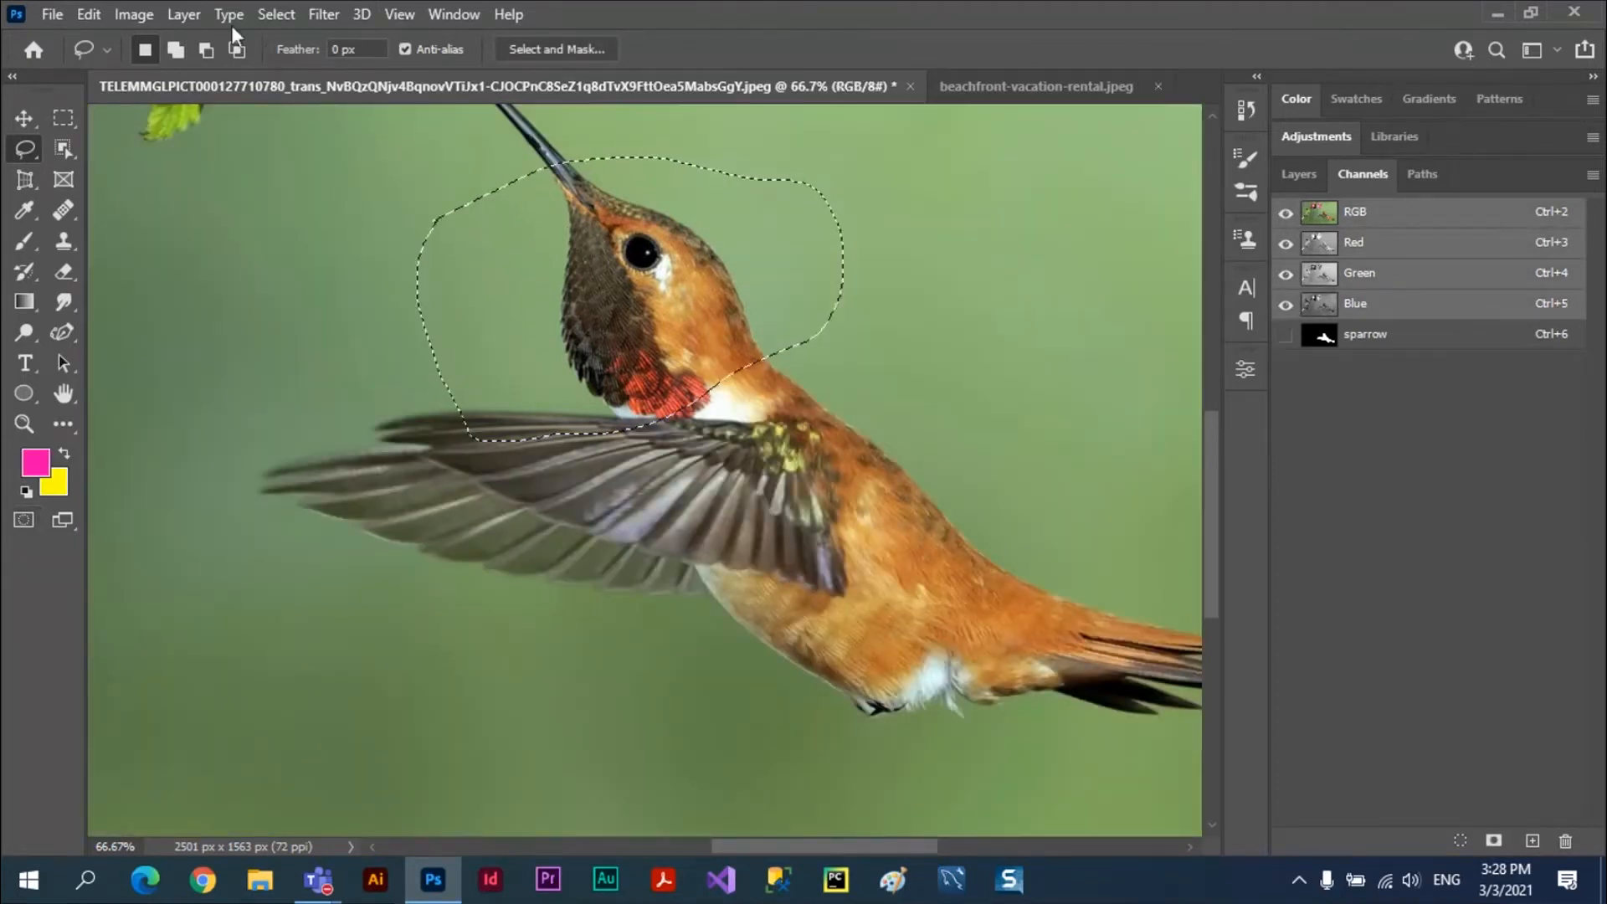
click(187, 18)
click(278, 12)
click(281, 36)
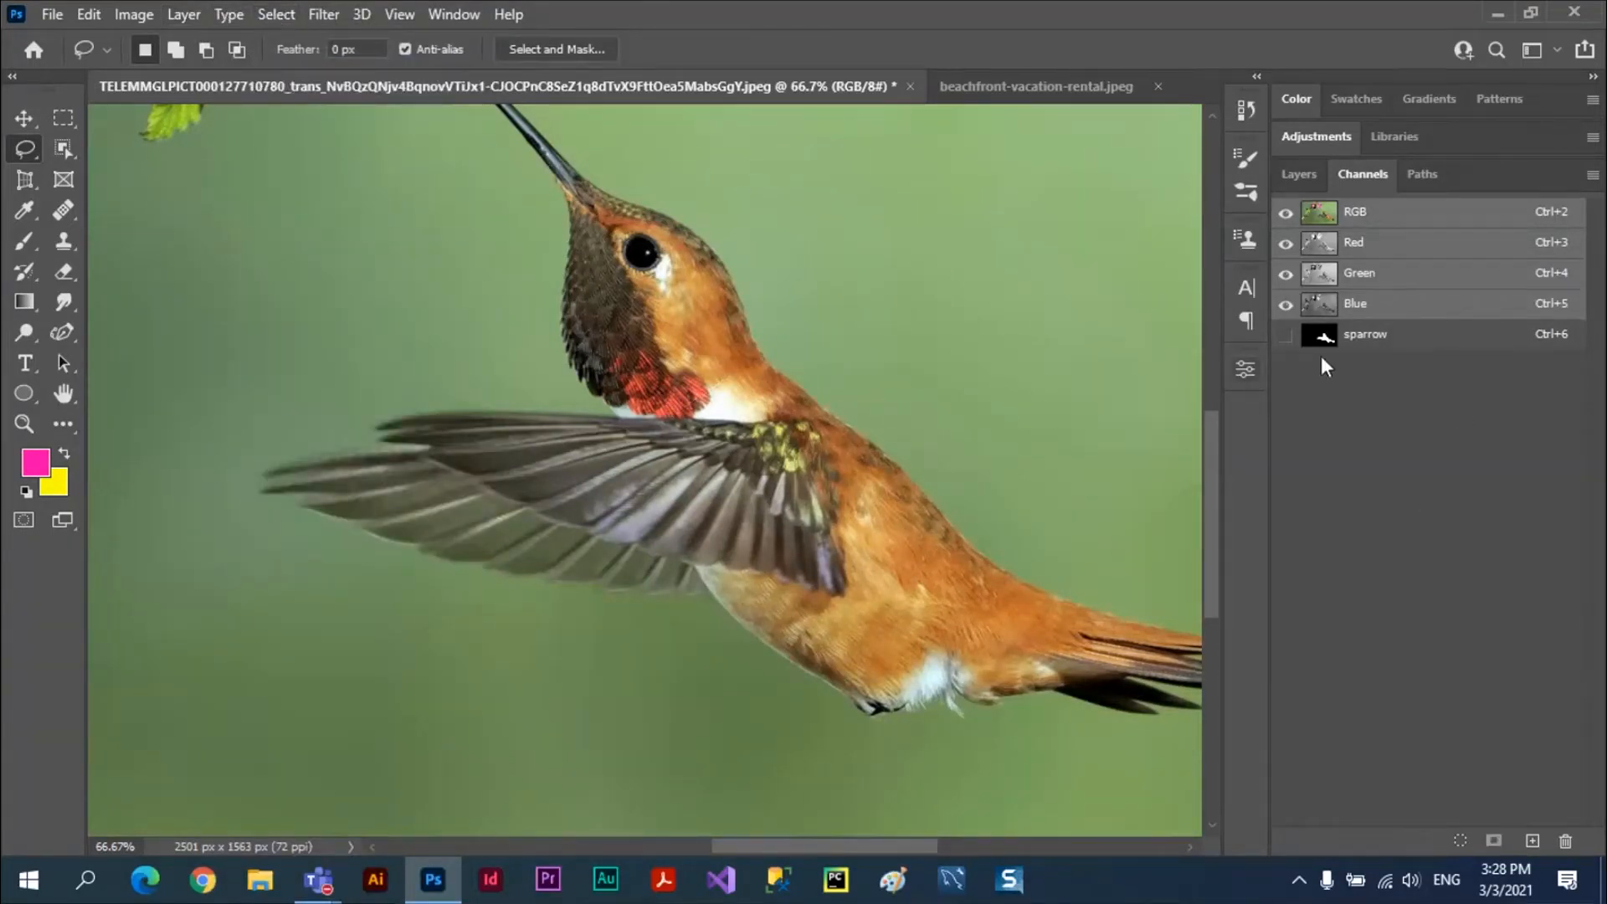
Examine the saved sparrow channel on its own and as an overlay on the photo, ending on the RGB composite with the channel hidden
click(1296, 173)
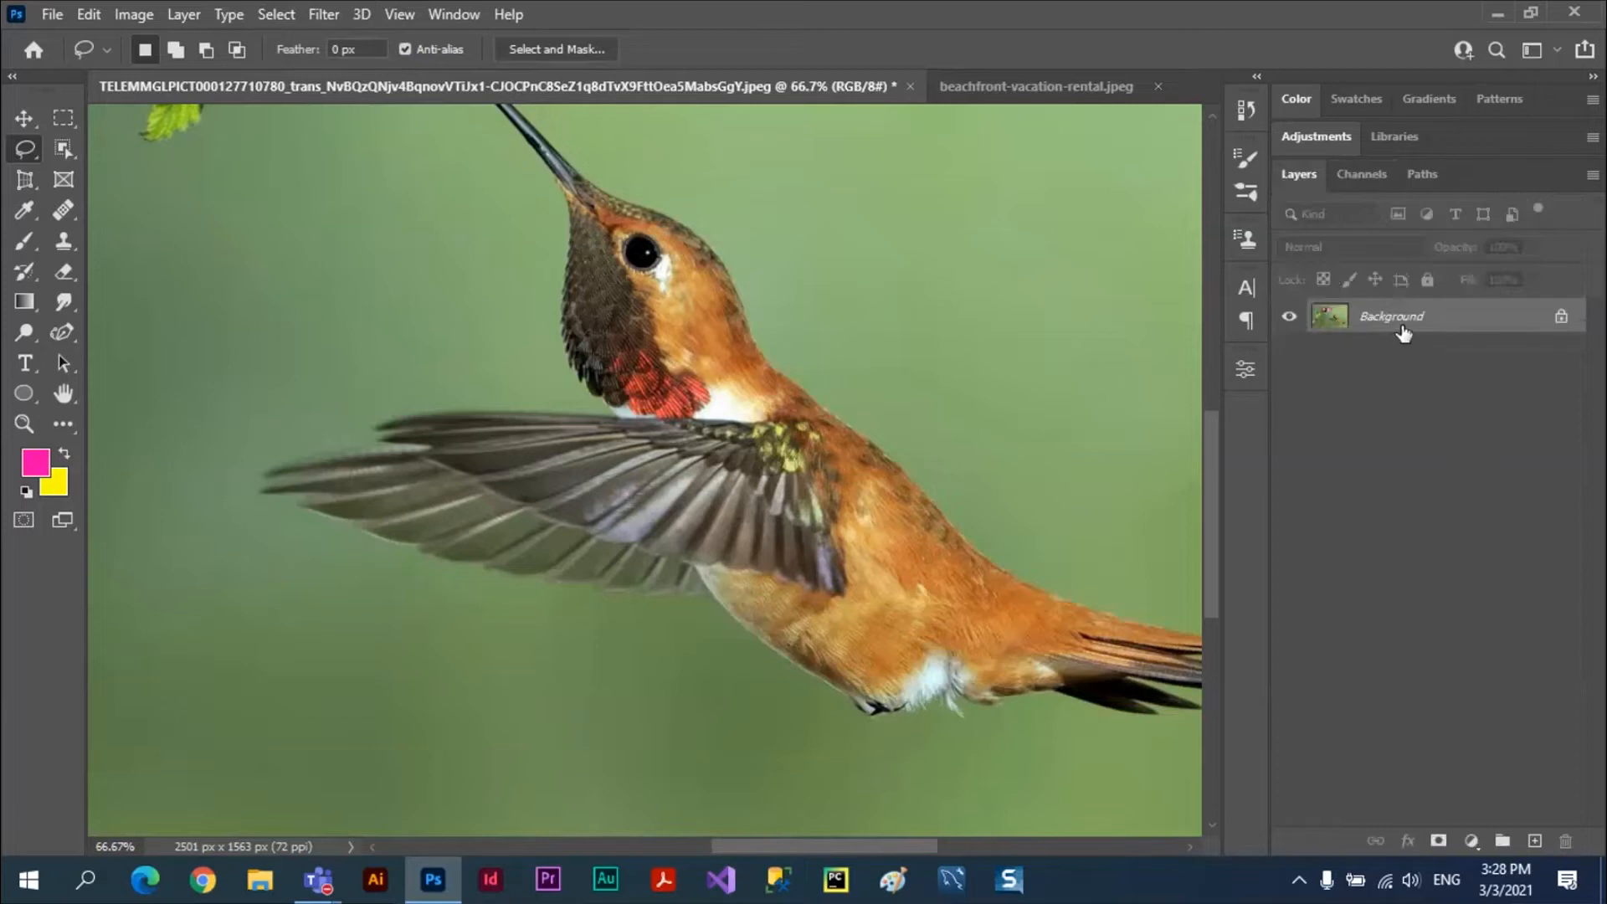
click(1372, 175)
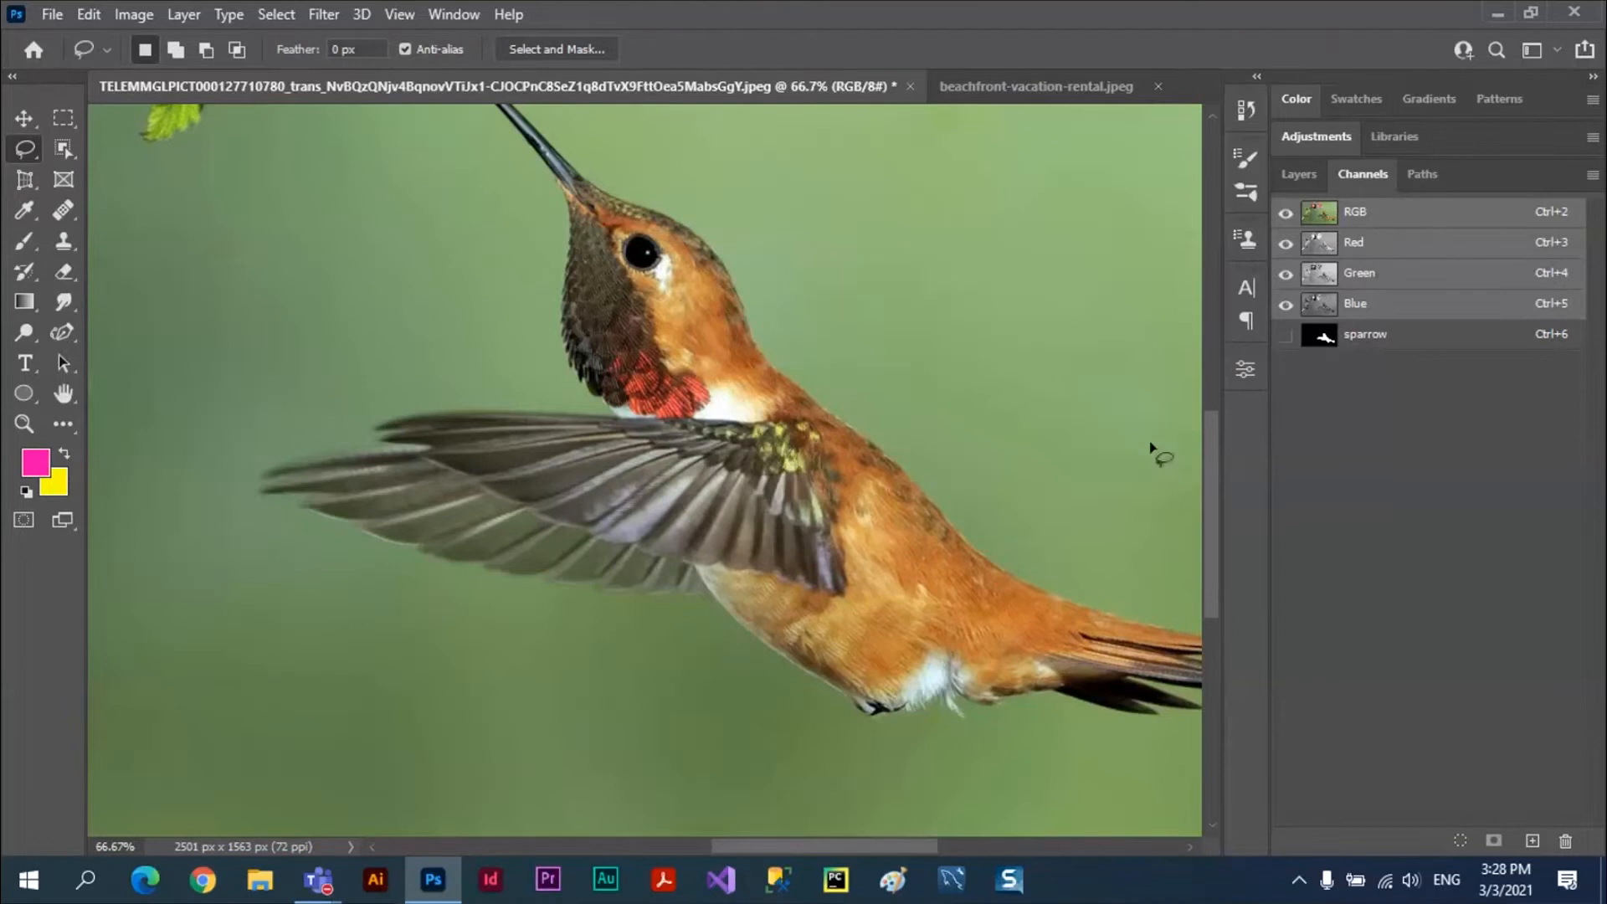
click(1286, 335)
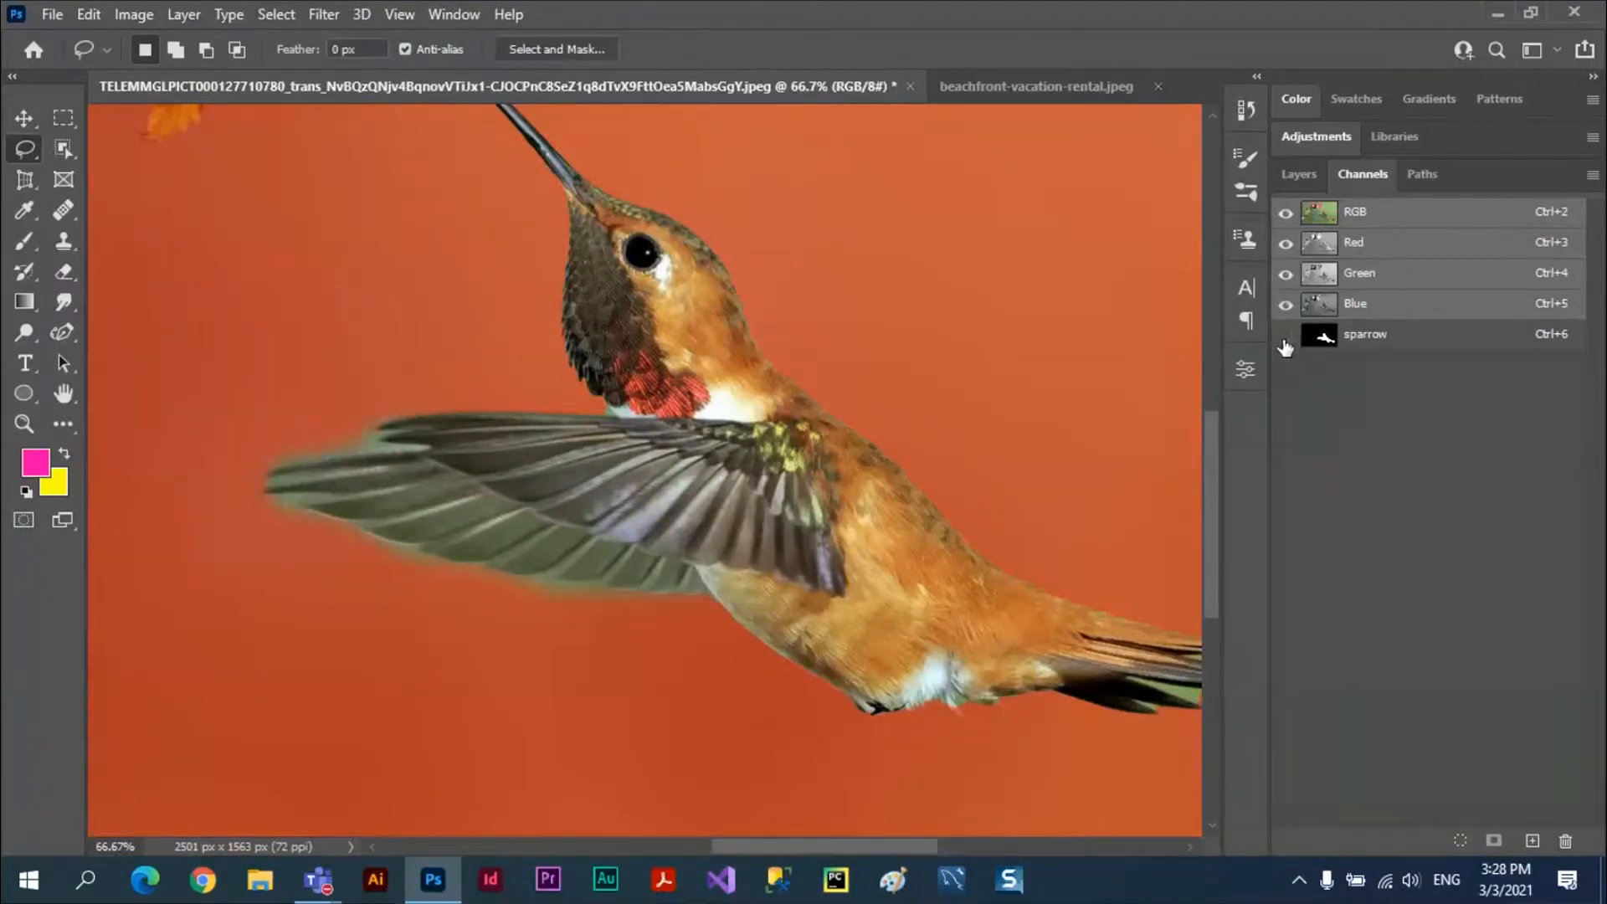
click(1286, 336)
click(1383, 340)
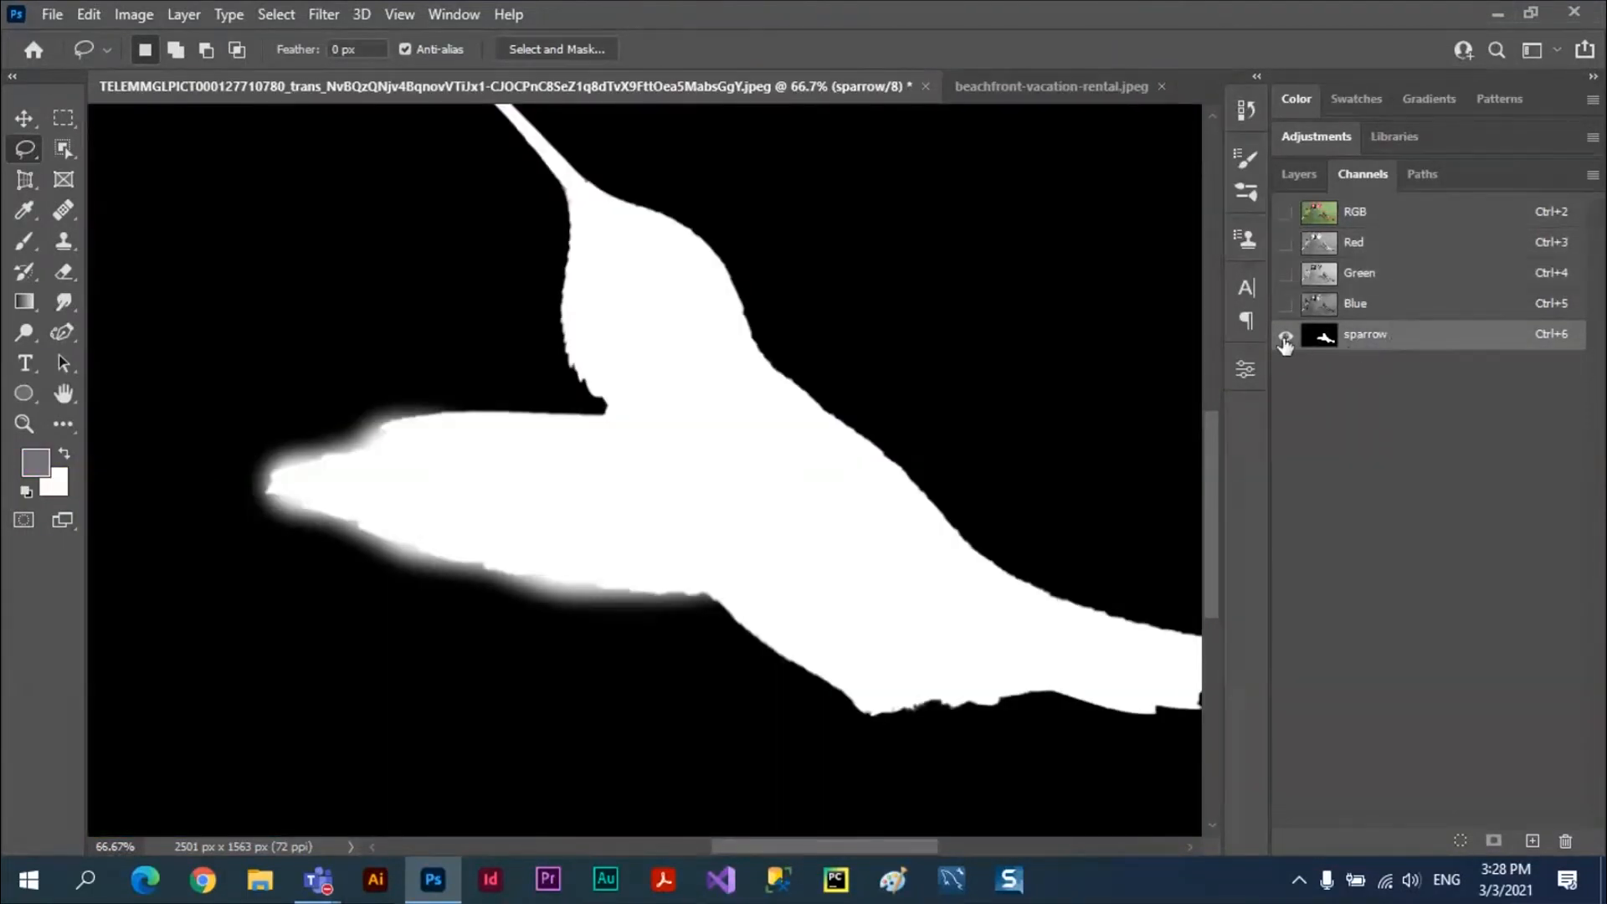
click(1286, 212)
click(1300, 175)
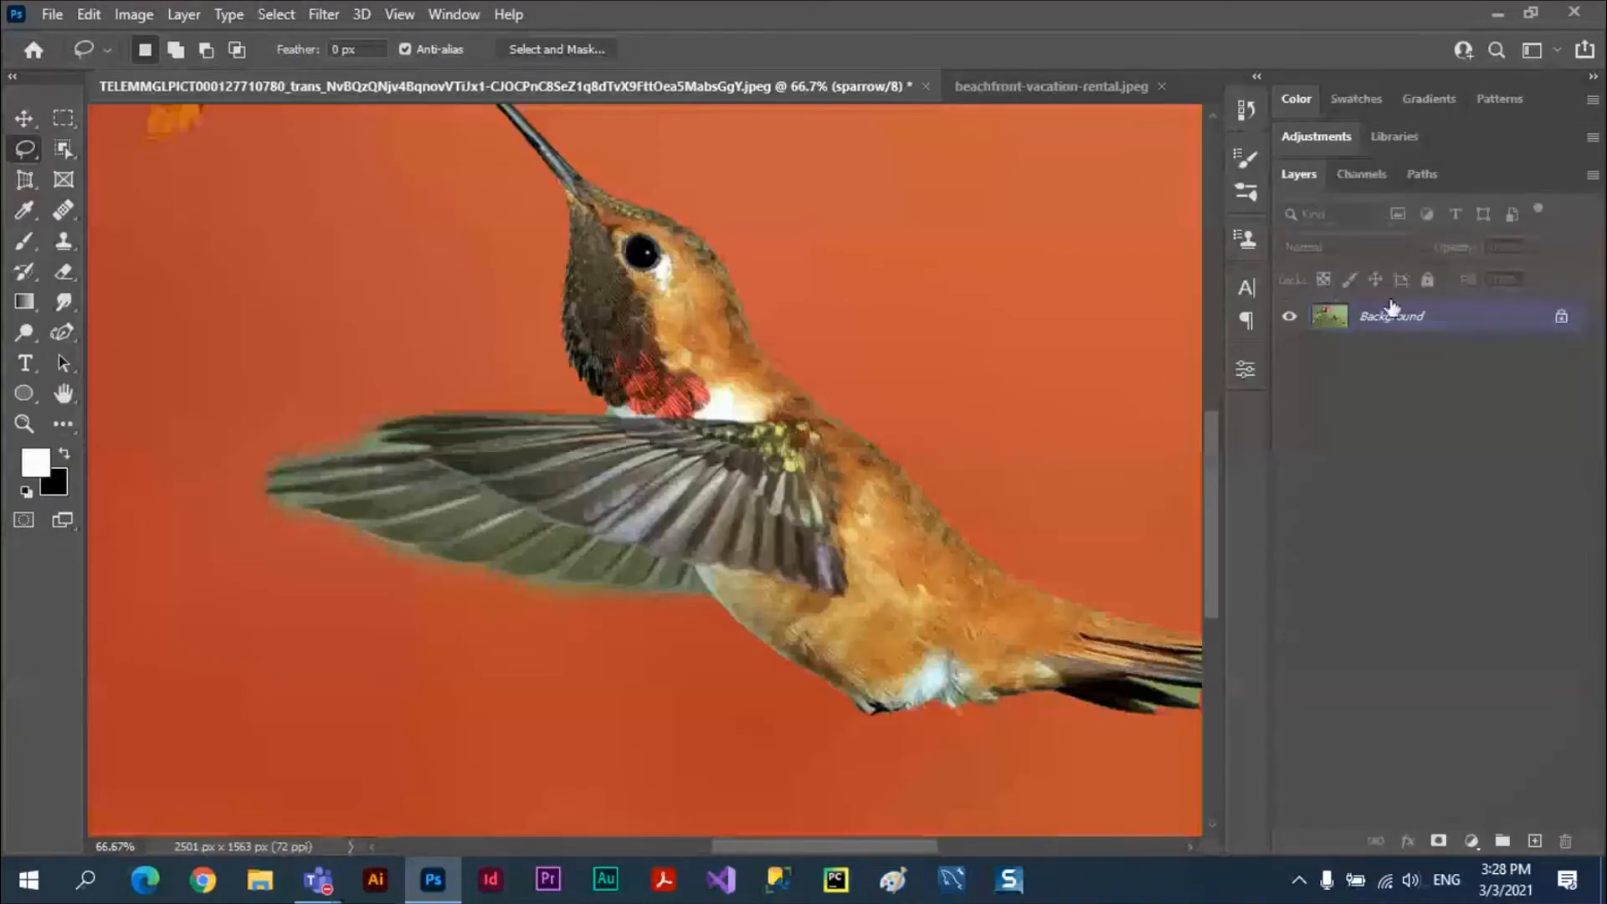
click(1359, 175)
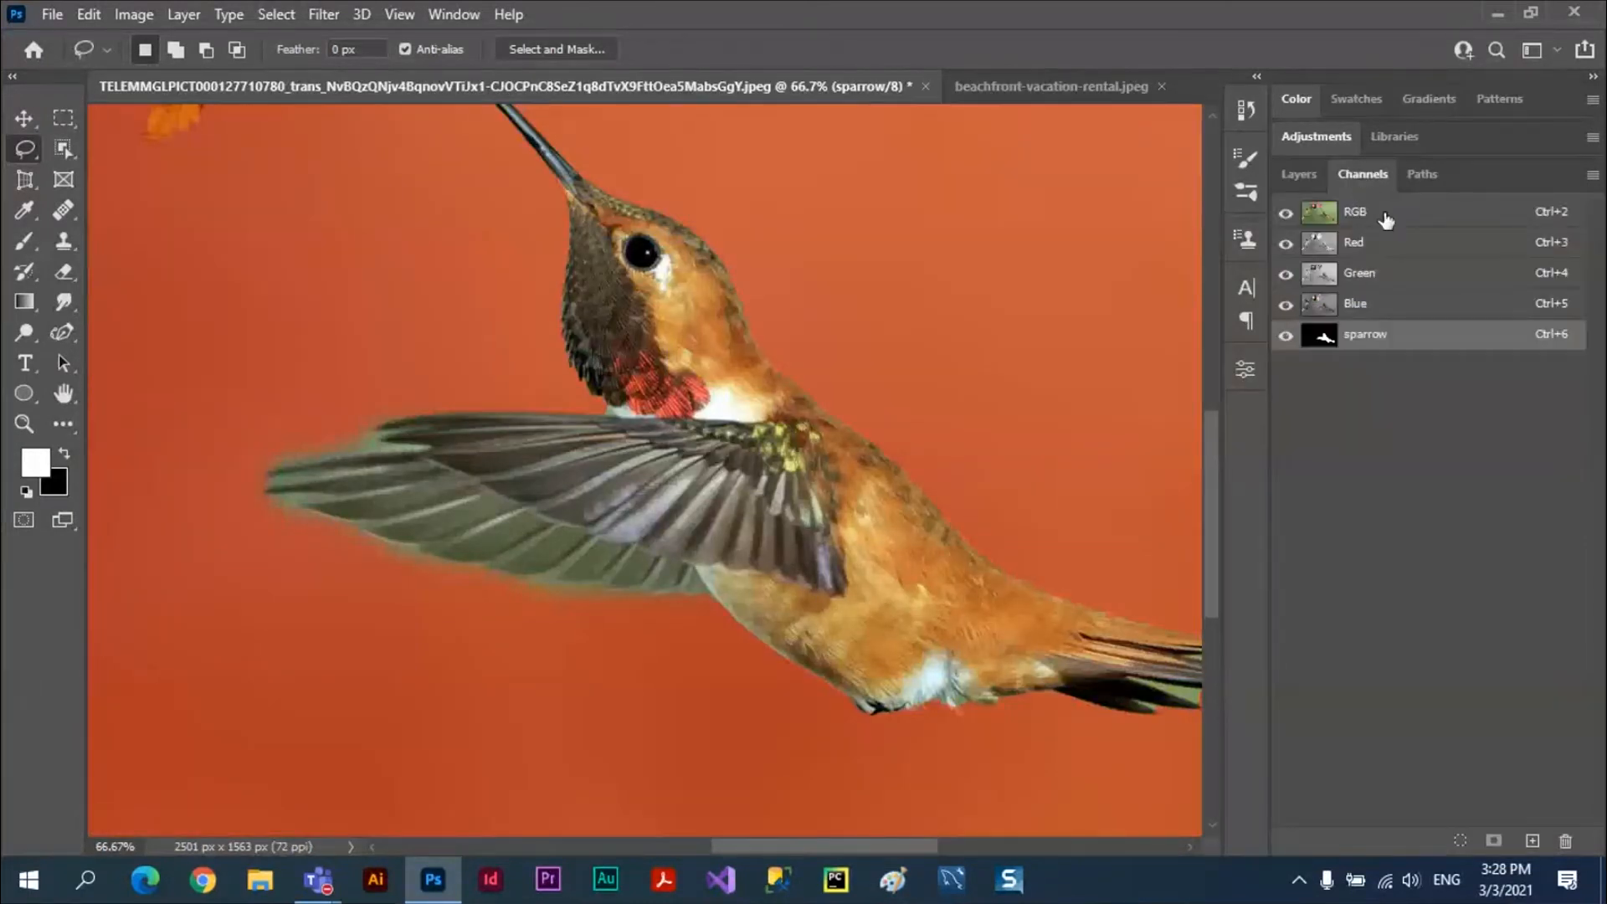
click(1385, 216)
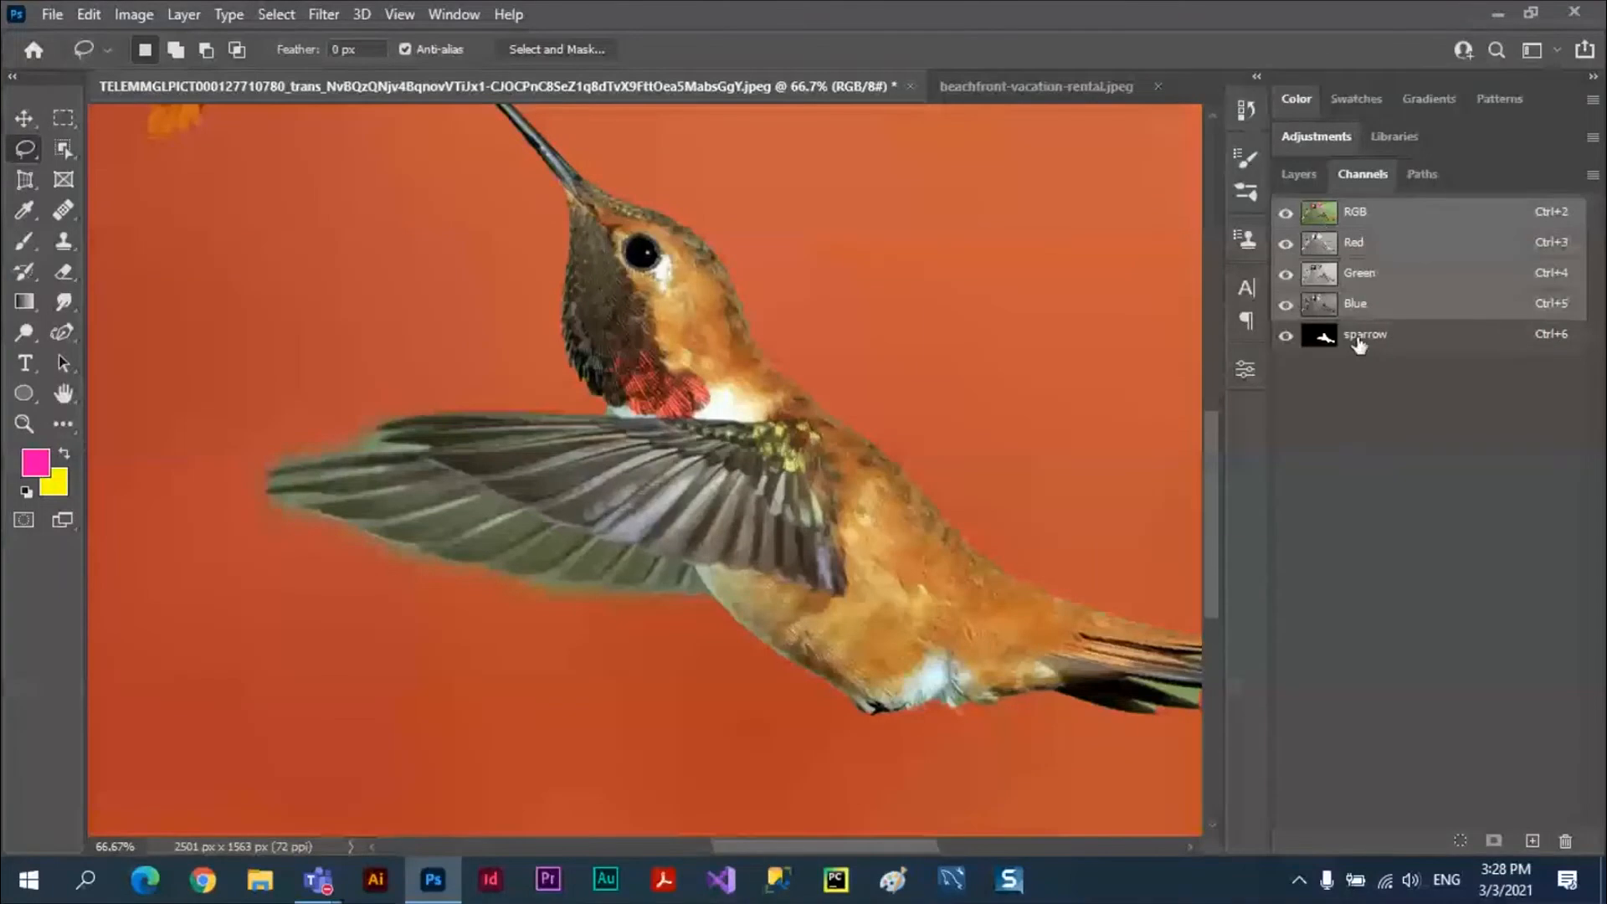
click(1287, 337)
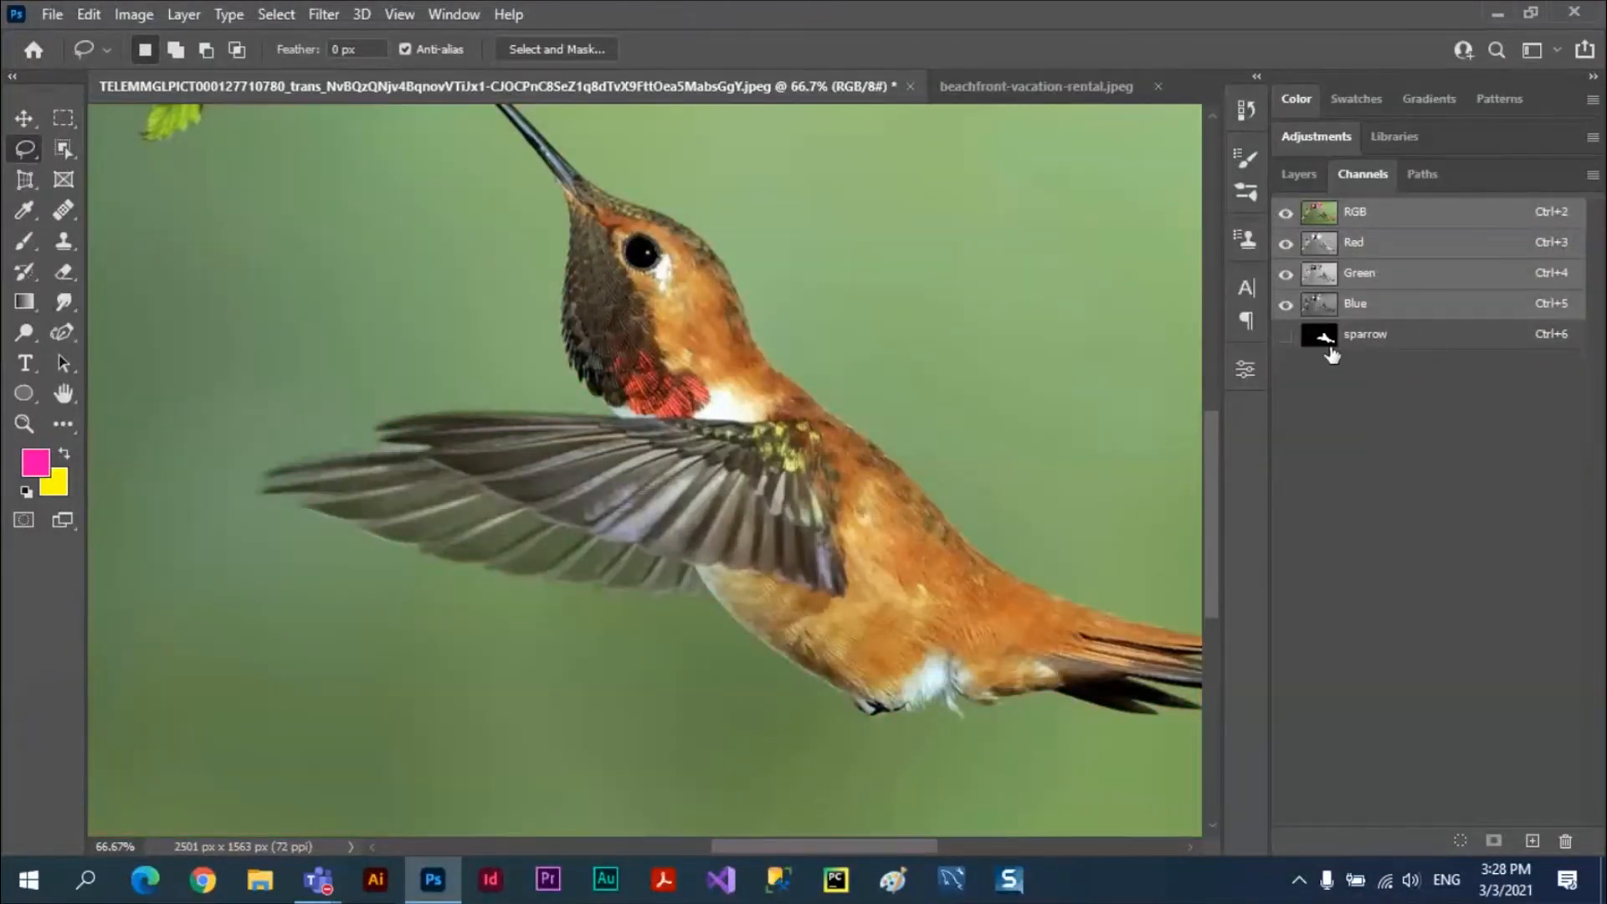
Load the sparrow channel as a new selection with the Invert option on
click(1298, 174)
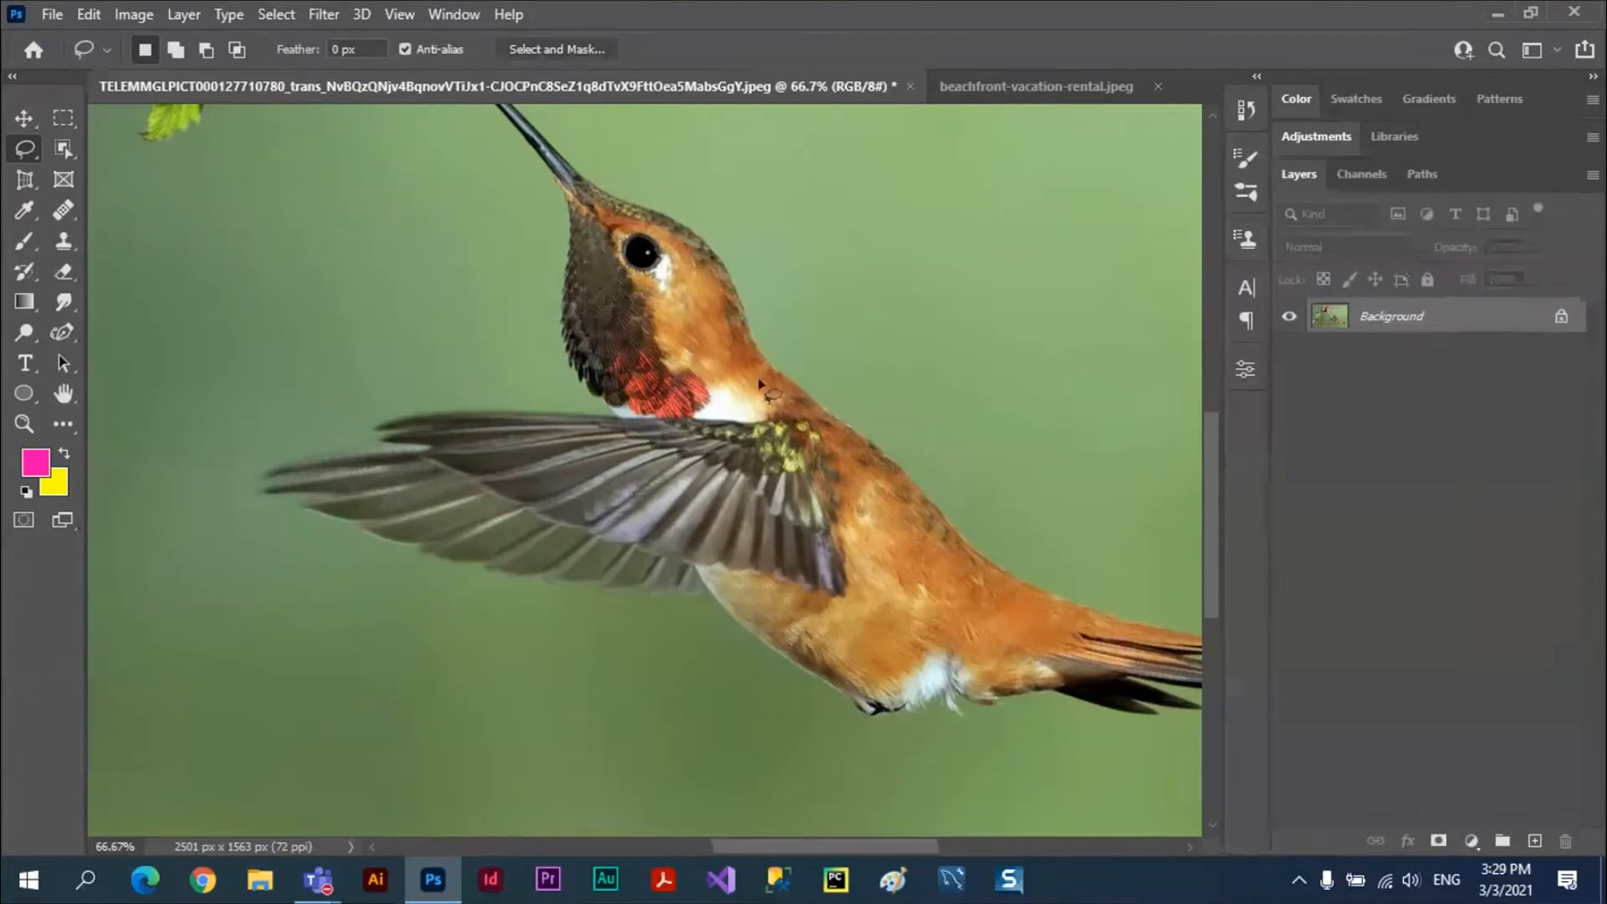
click(284, 20)
click(334, 531)
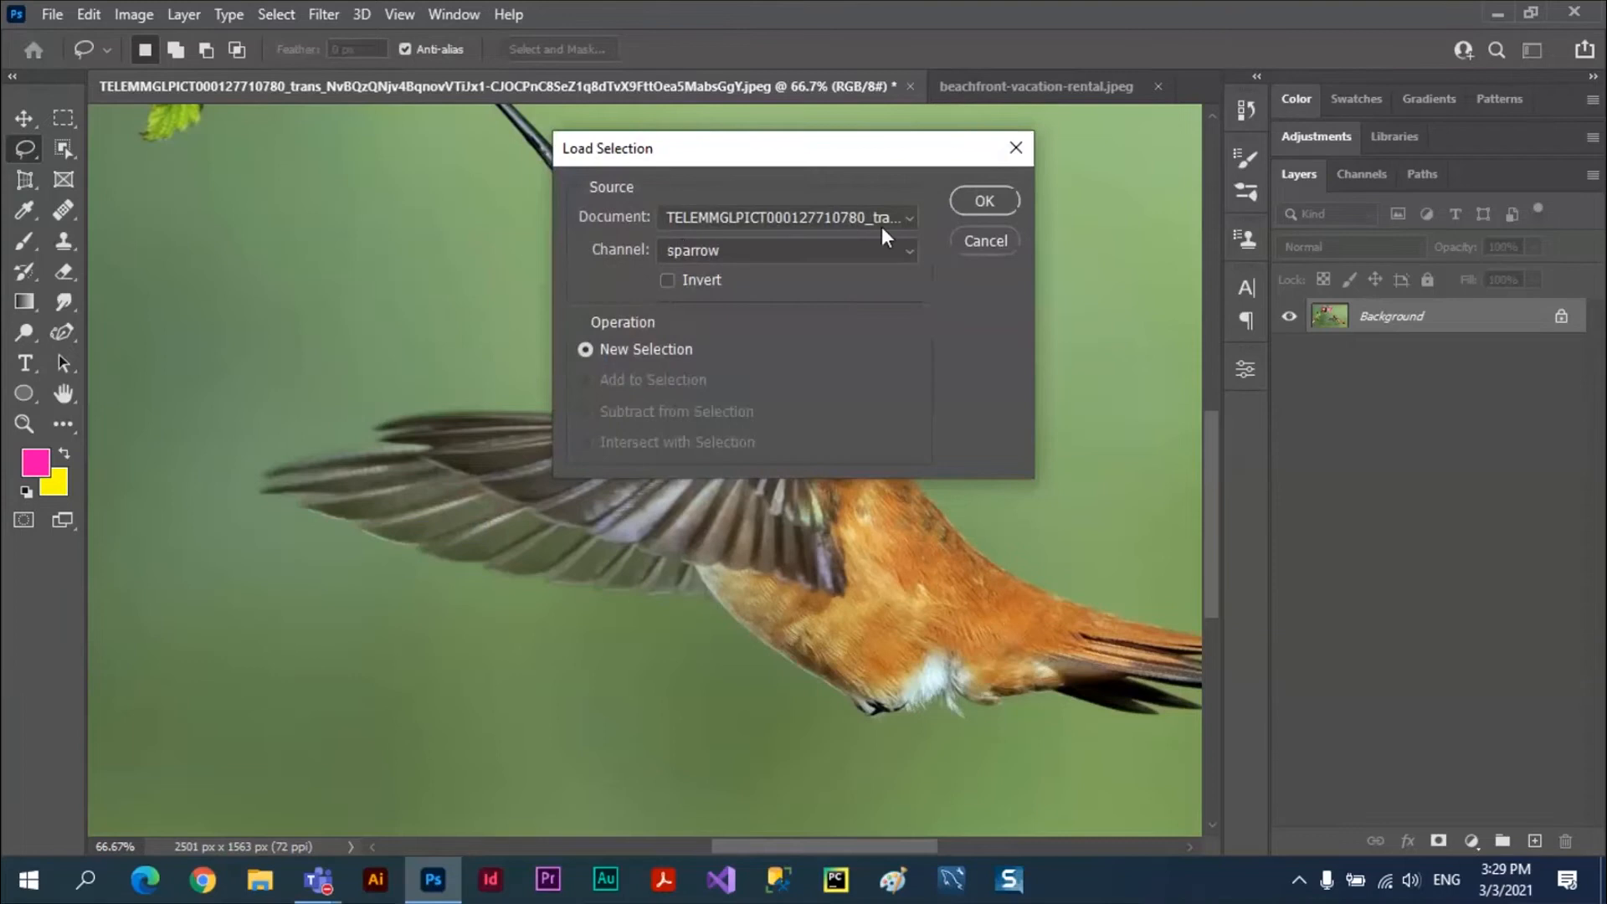
click(907, 218)
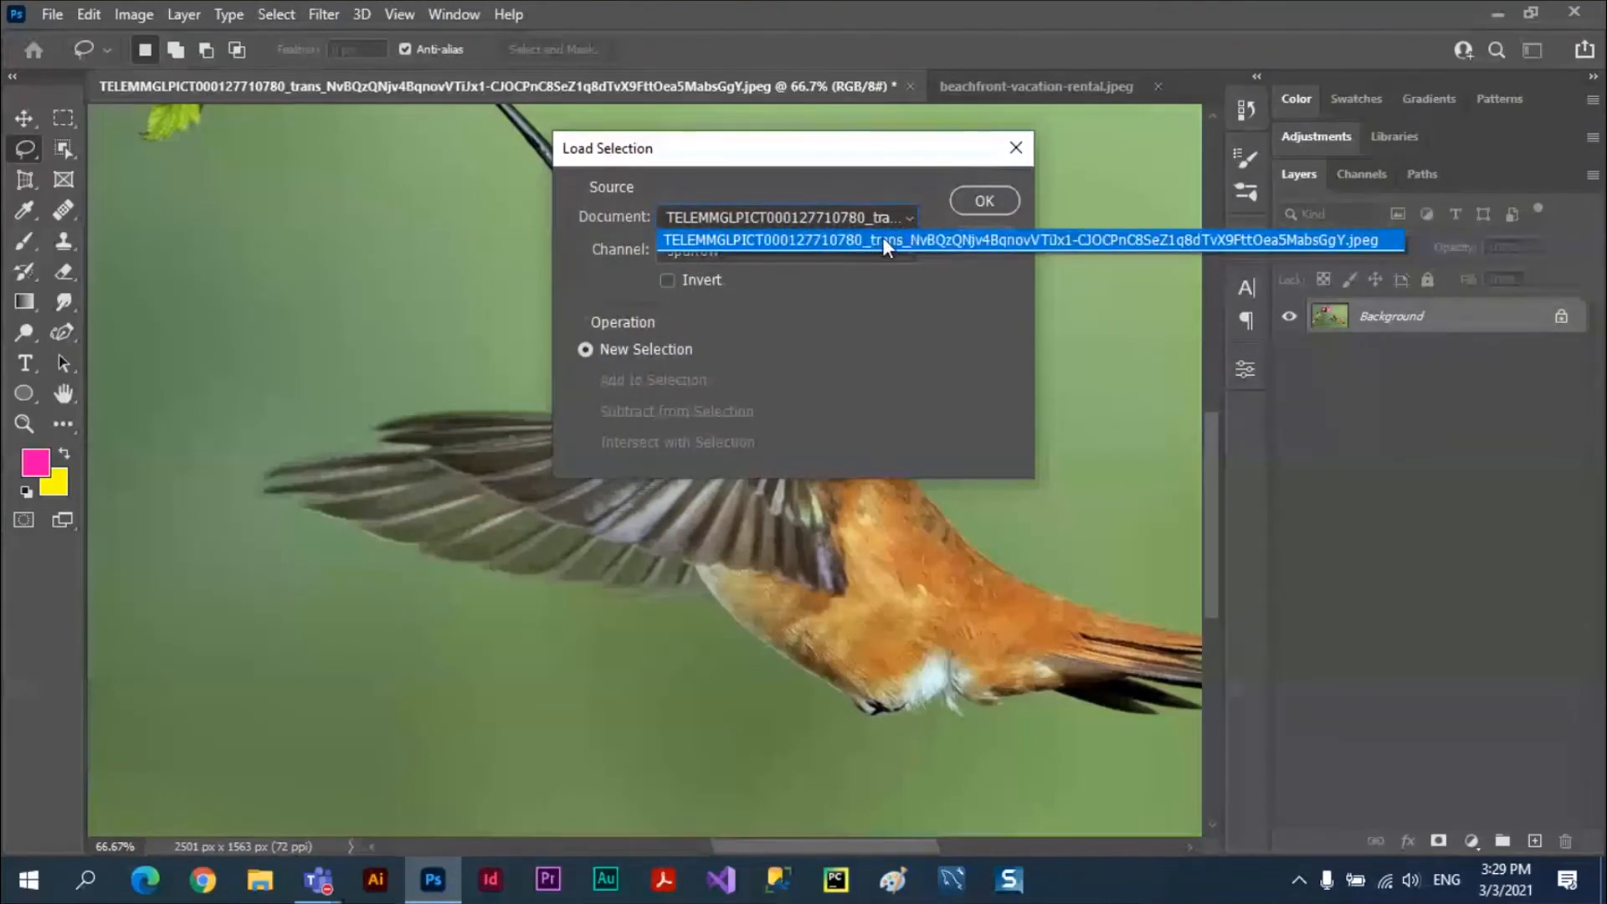
click(990, 238)
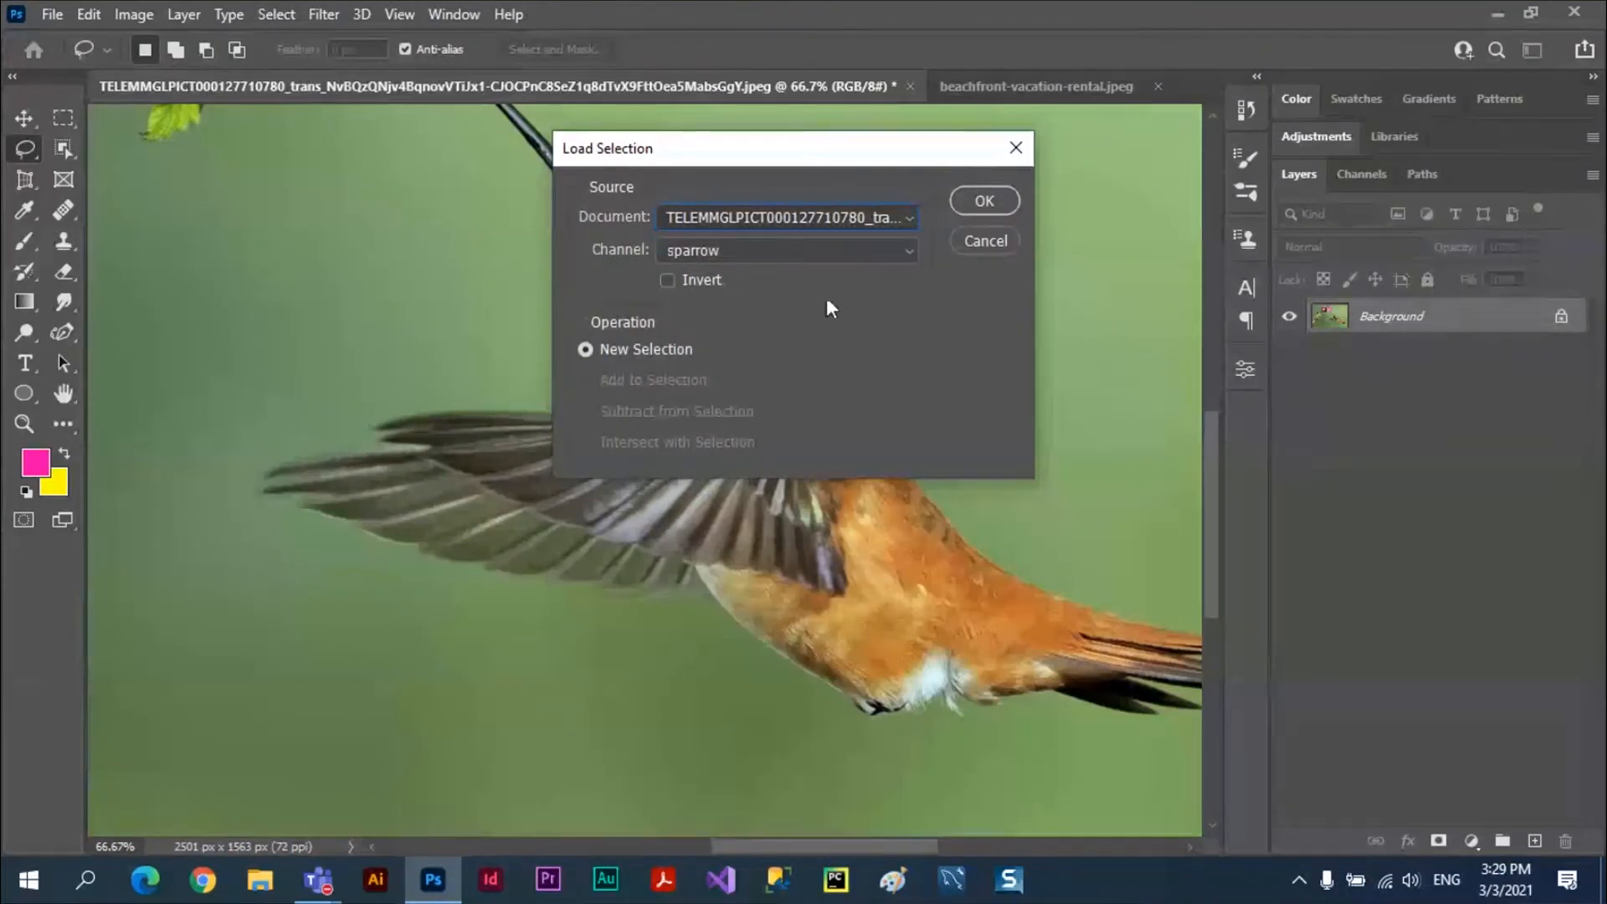
click(907, 251)
click(700, 267)
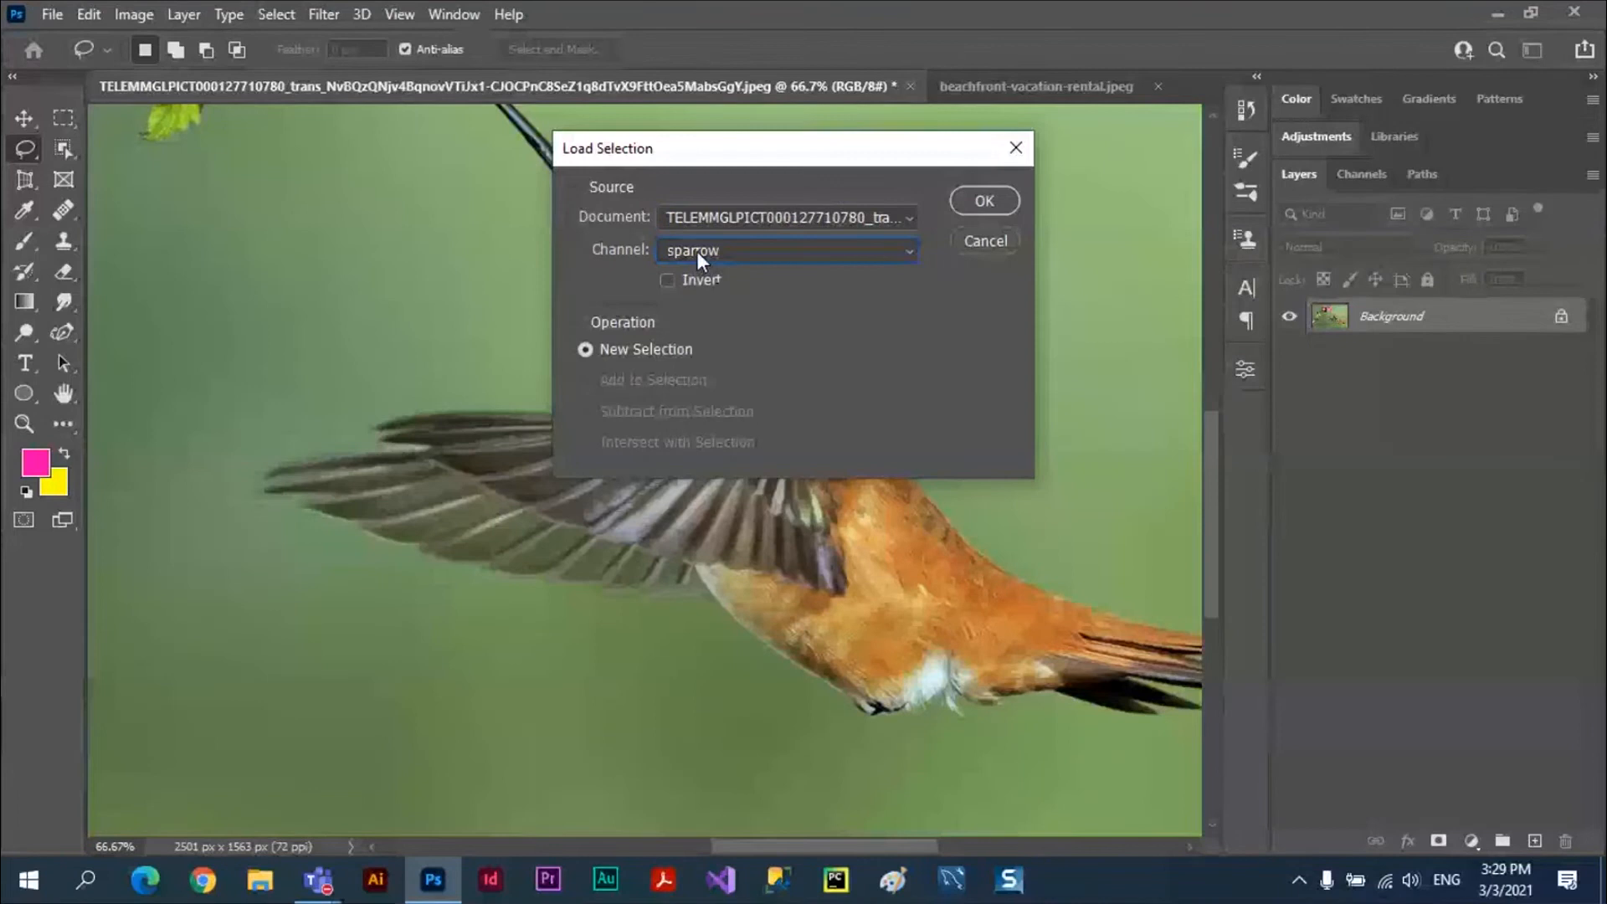
click(697, 251)
click(728, 286)
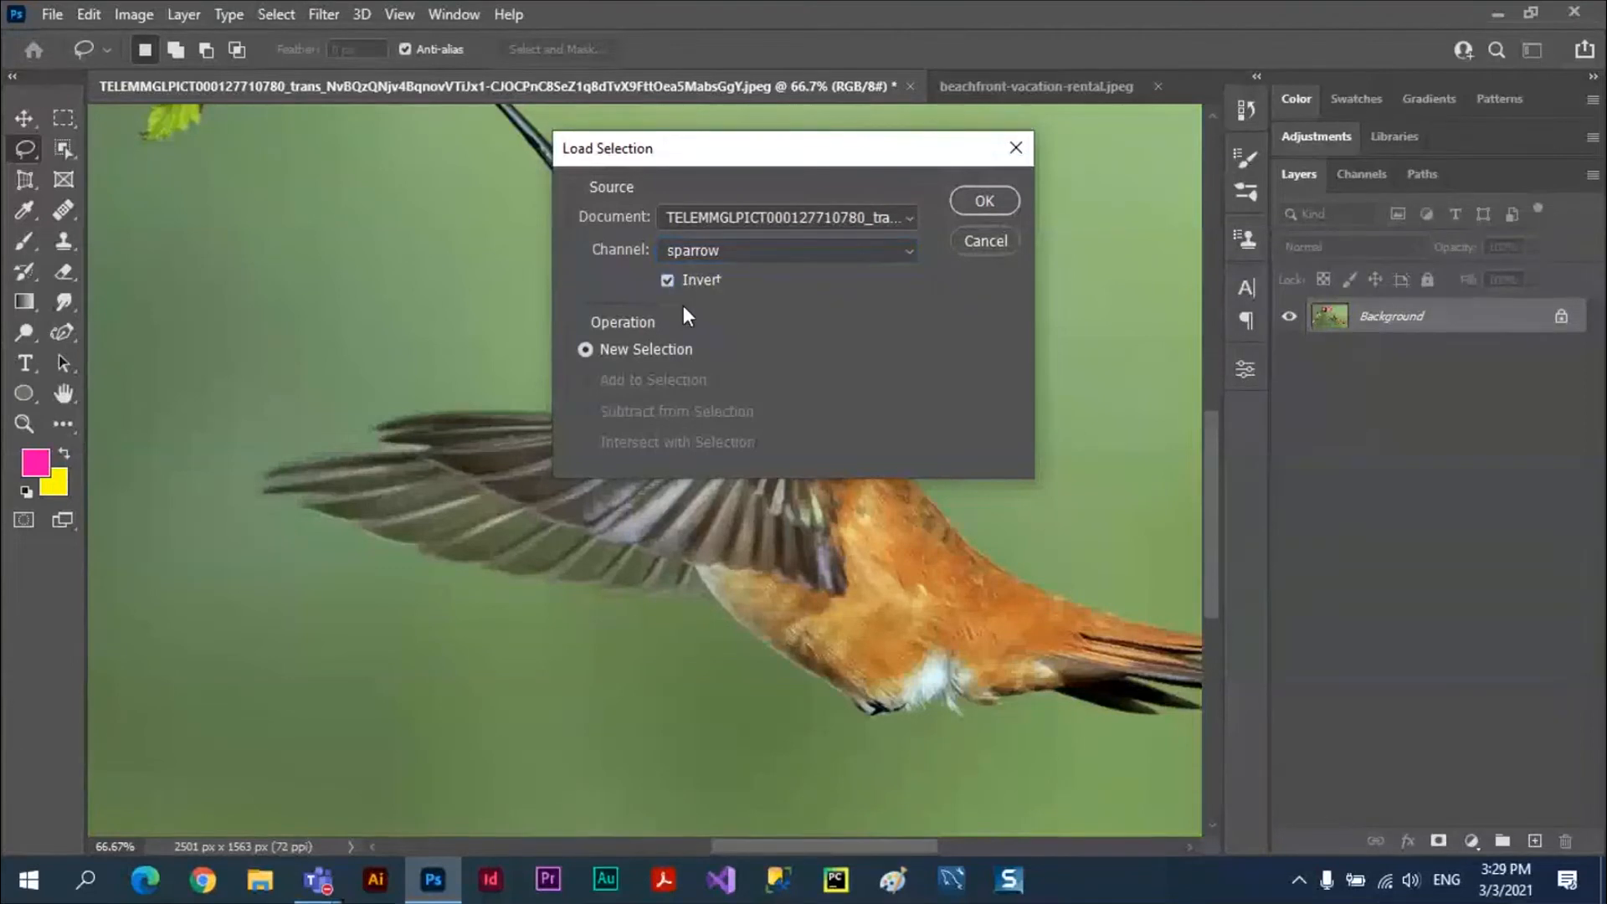
click(994, 205)
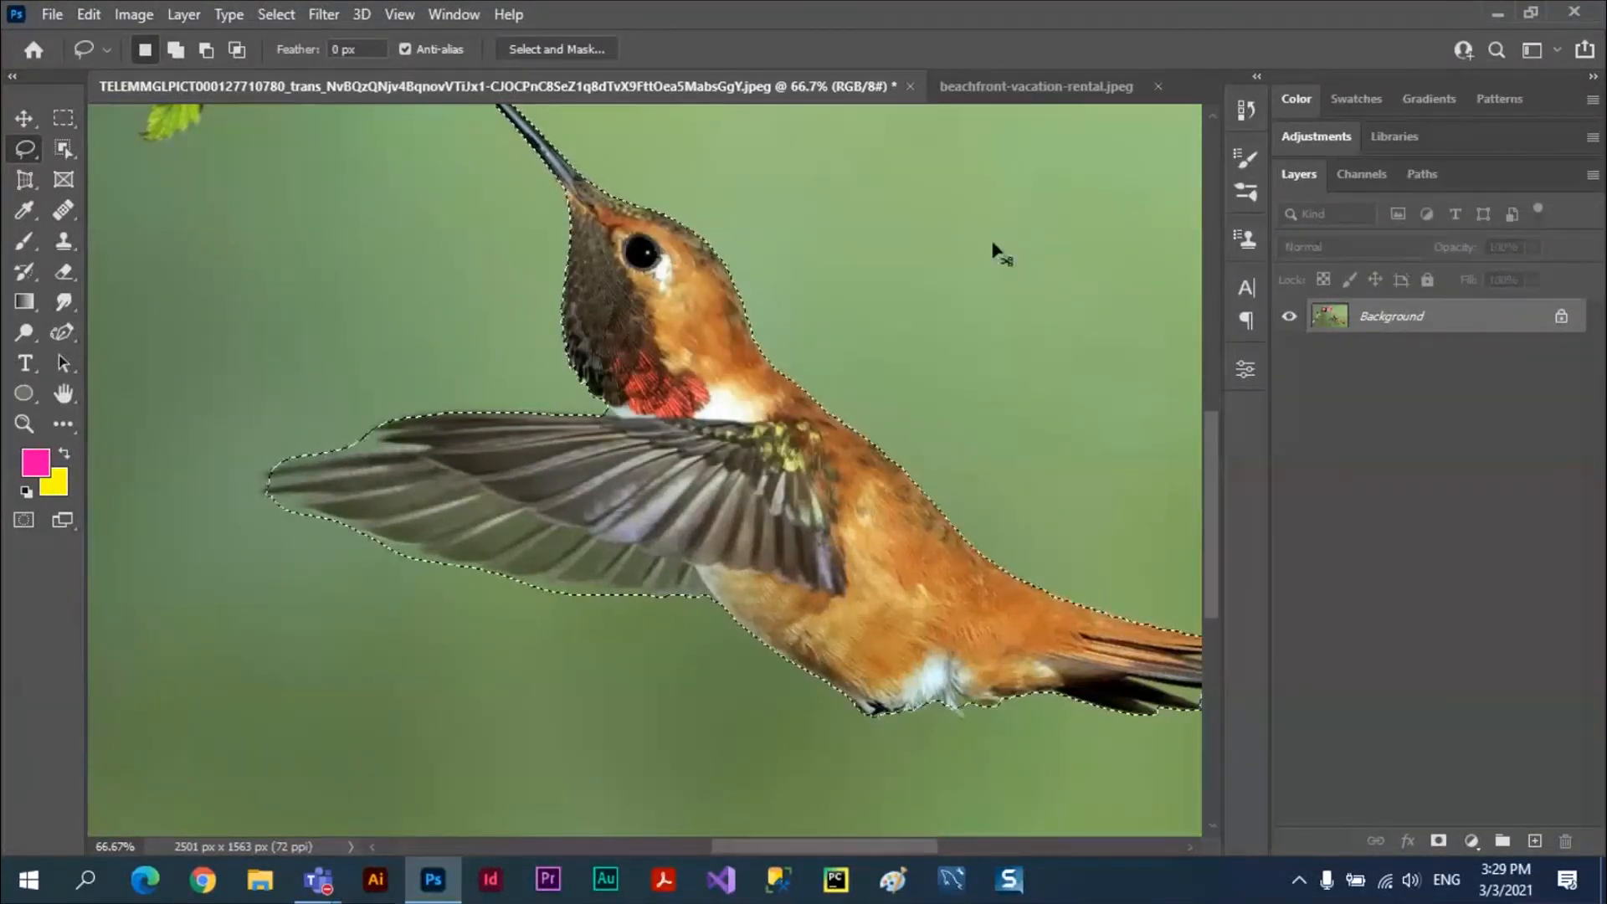
Copy the selected area surrounding the hummingbird and paste it into beachfront-vacation-rental.jpeg, ending back in the hummingbird photo
key(ctrl+0)
key(ctrl+shift+i)
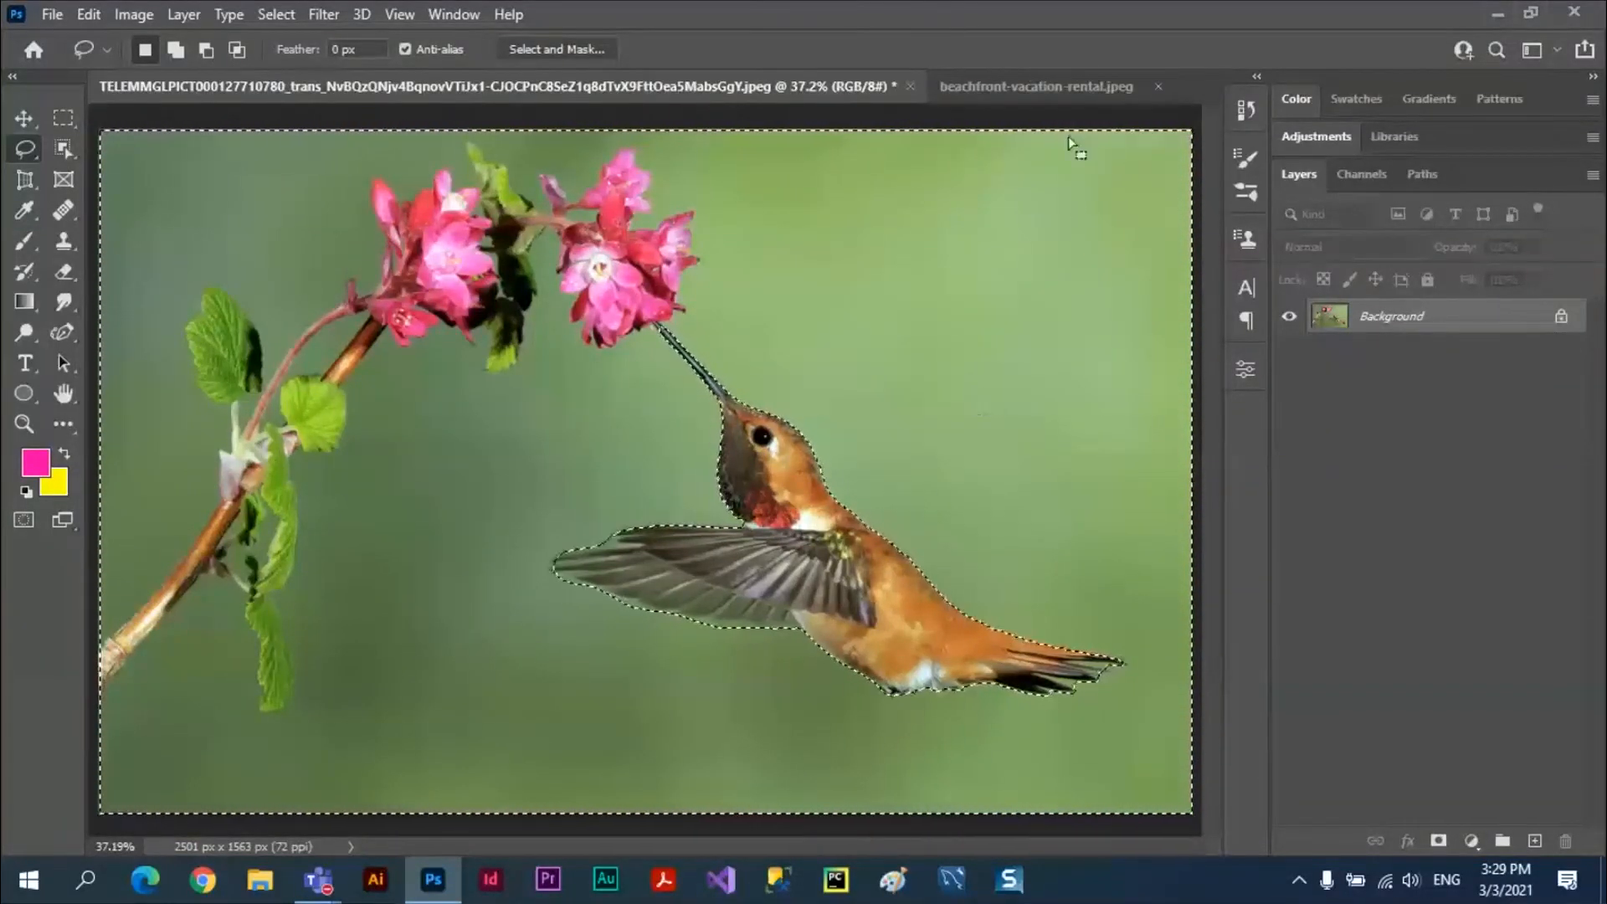
drag(1071, 147, 957, 416)
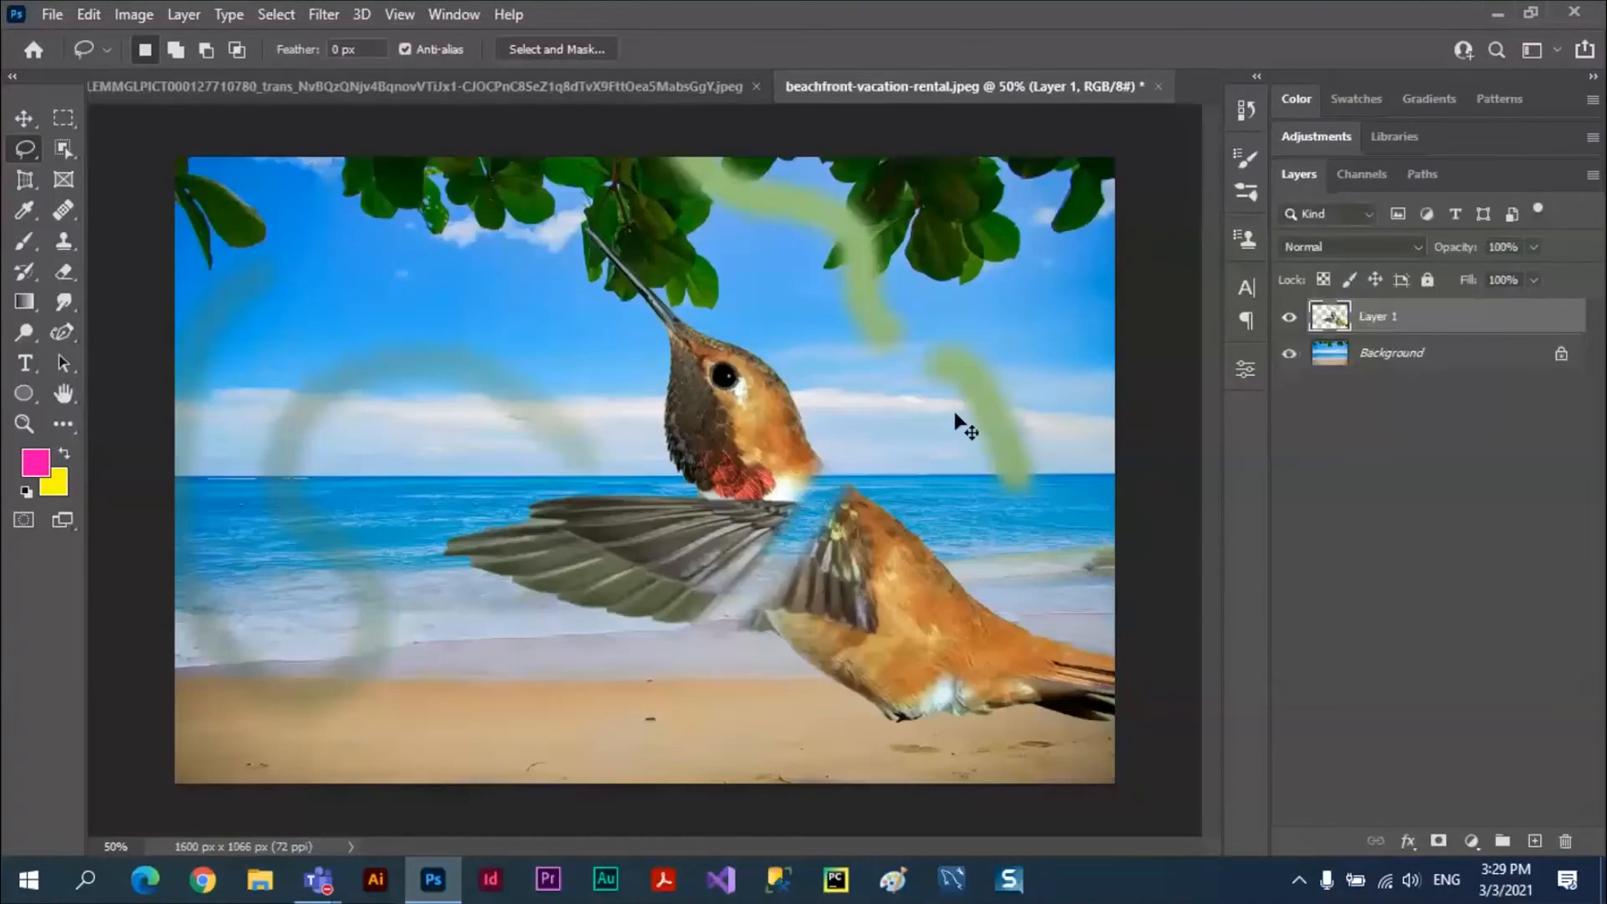
key(ctrl+v)
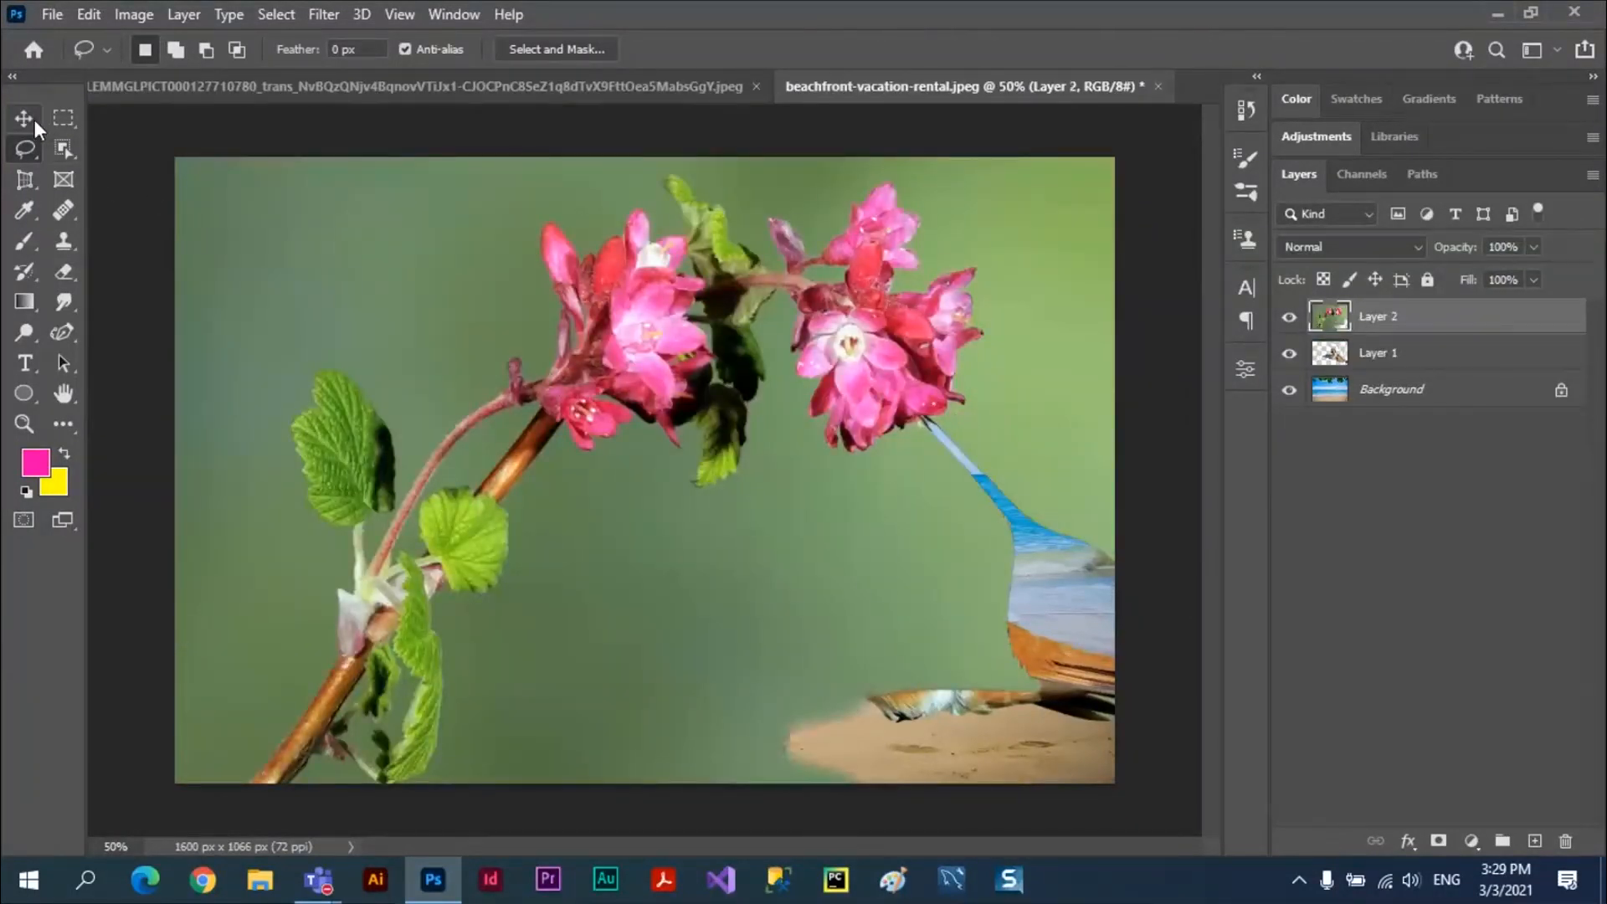
click(34, 119)
drag(791, 477, 820, 495)
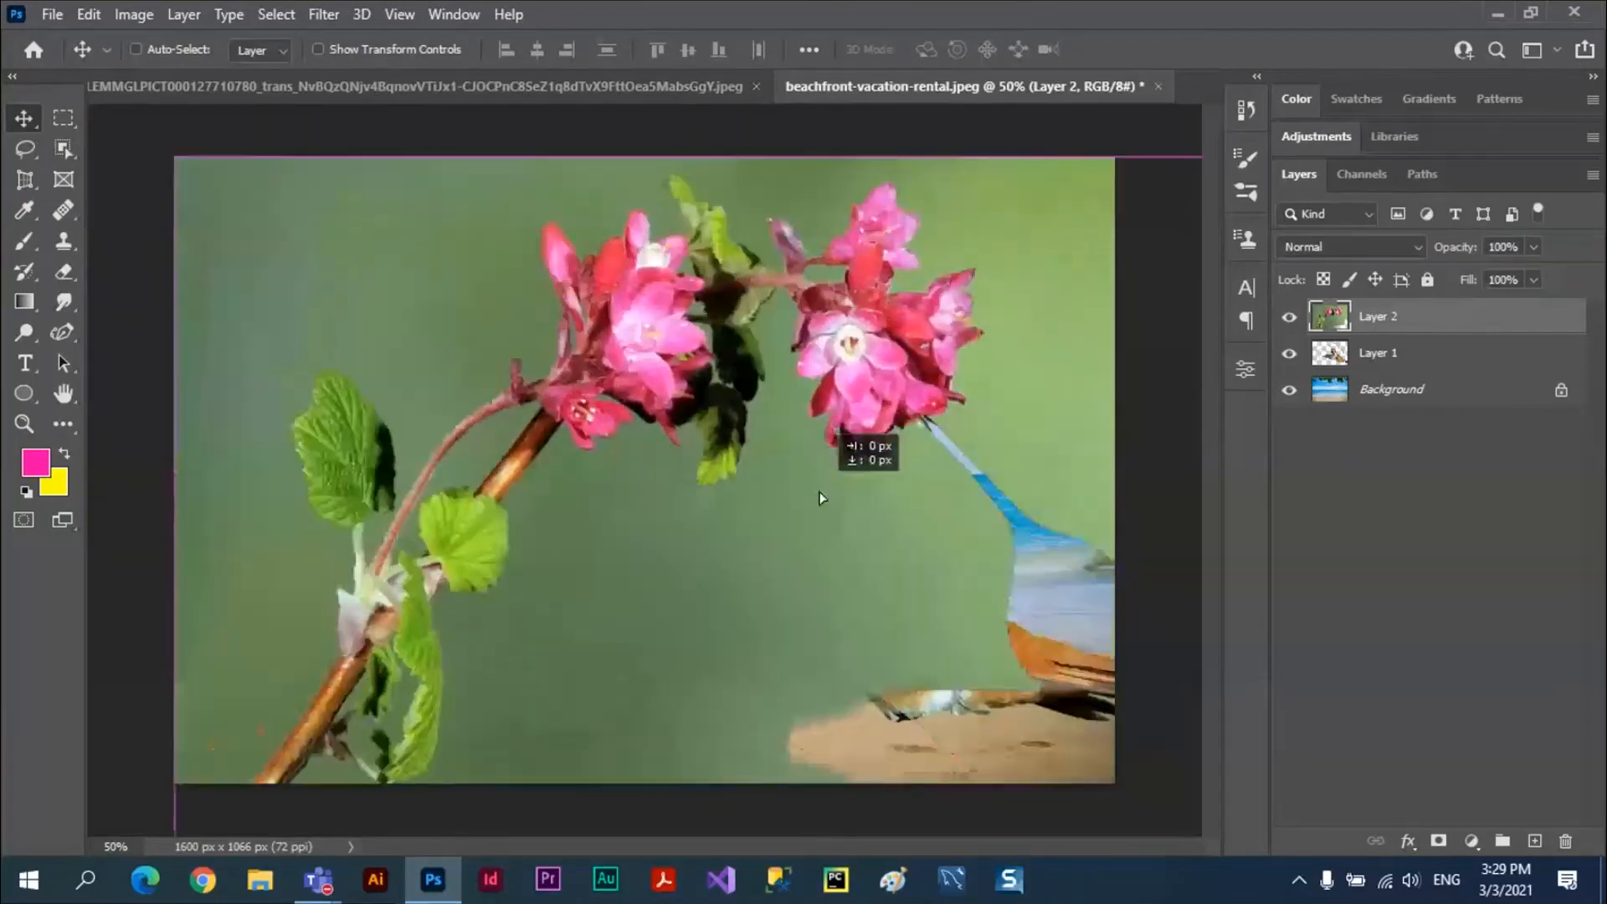
click(554, 92)
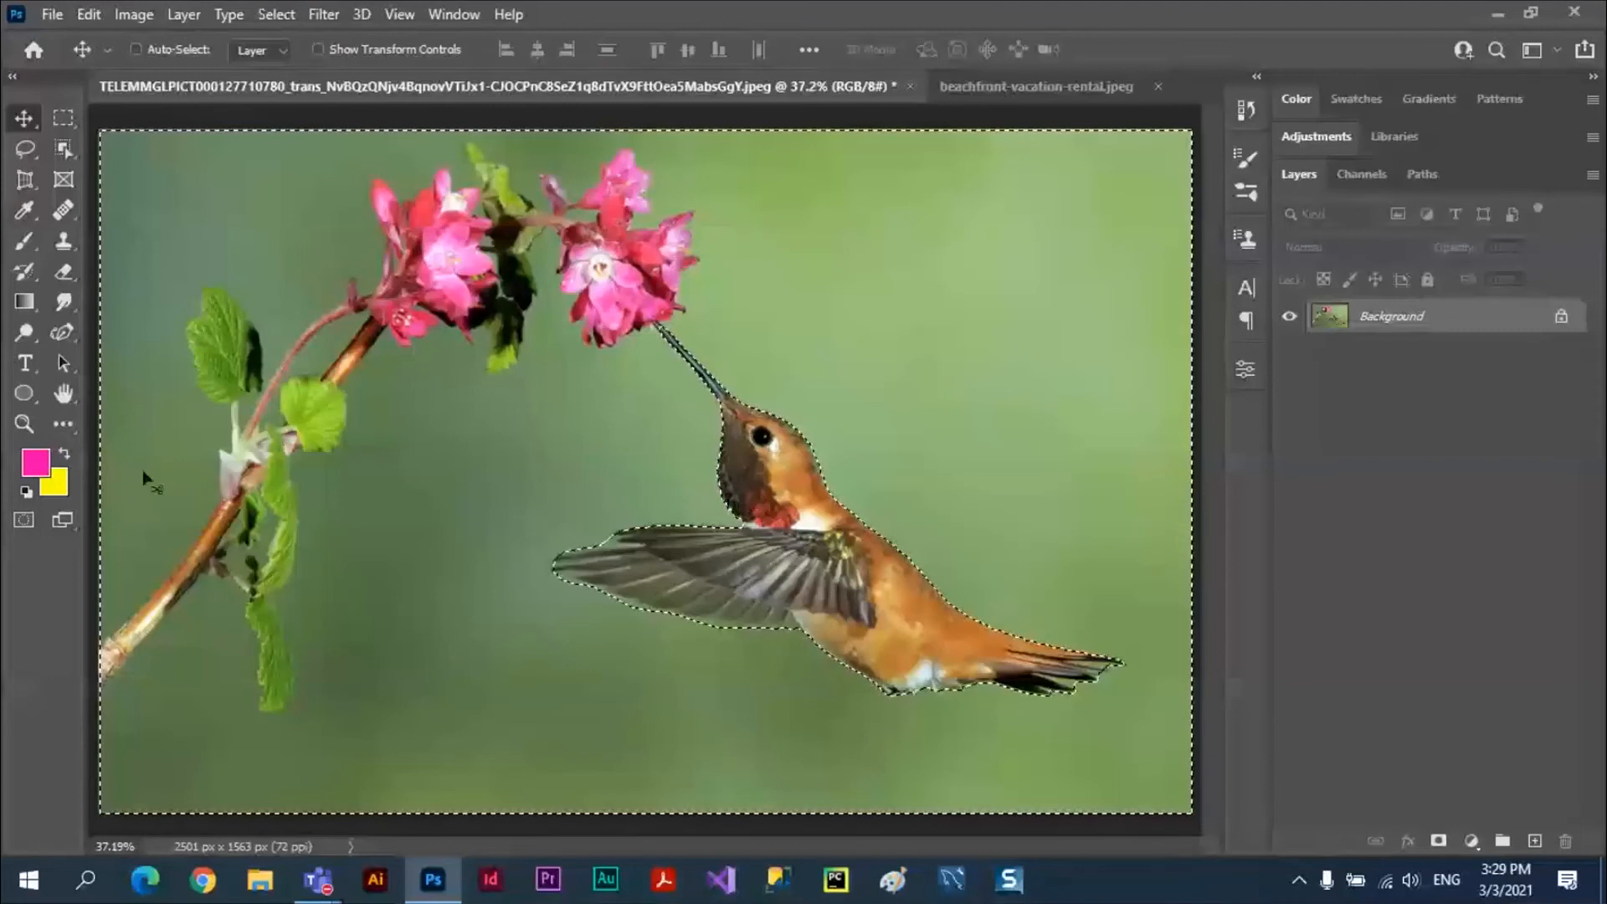
View the inverted selection around the hummingbird as a Quick Mask and return to the standard selection view
click(23, 520)
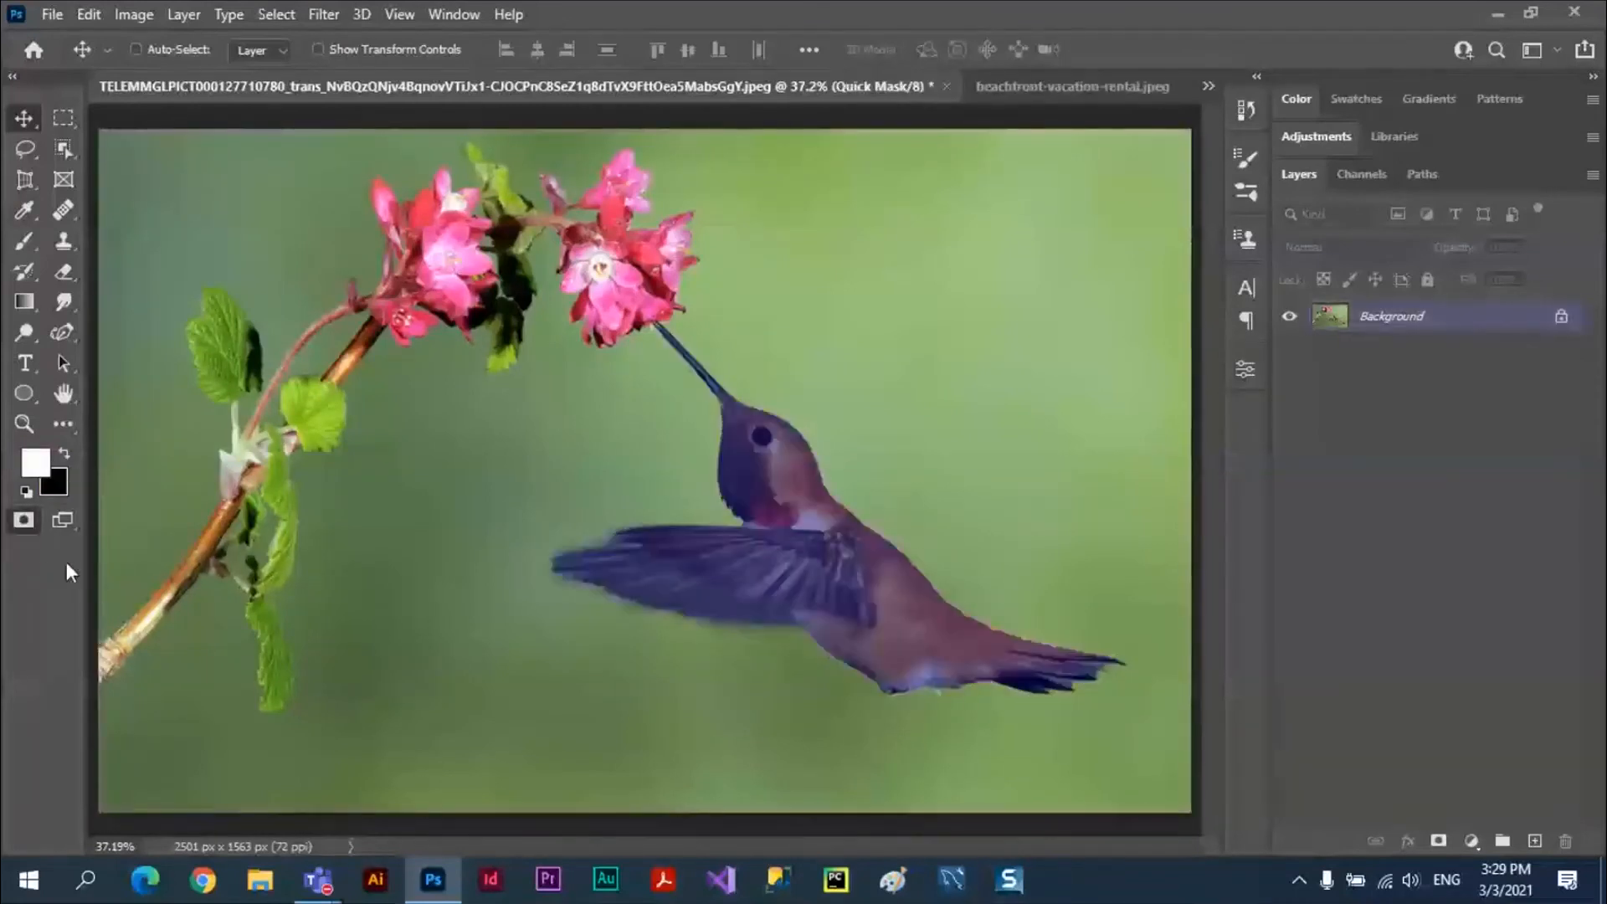
click(23, 521)
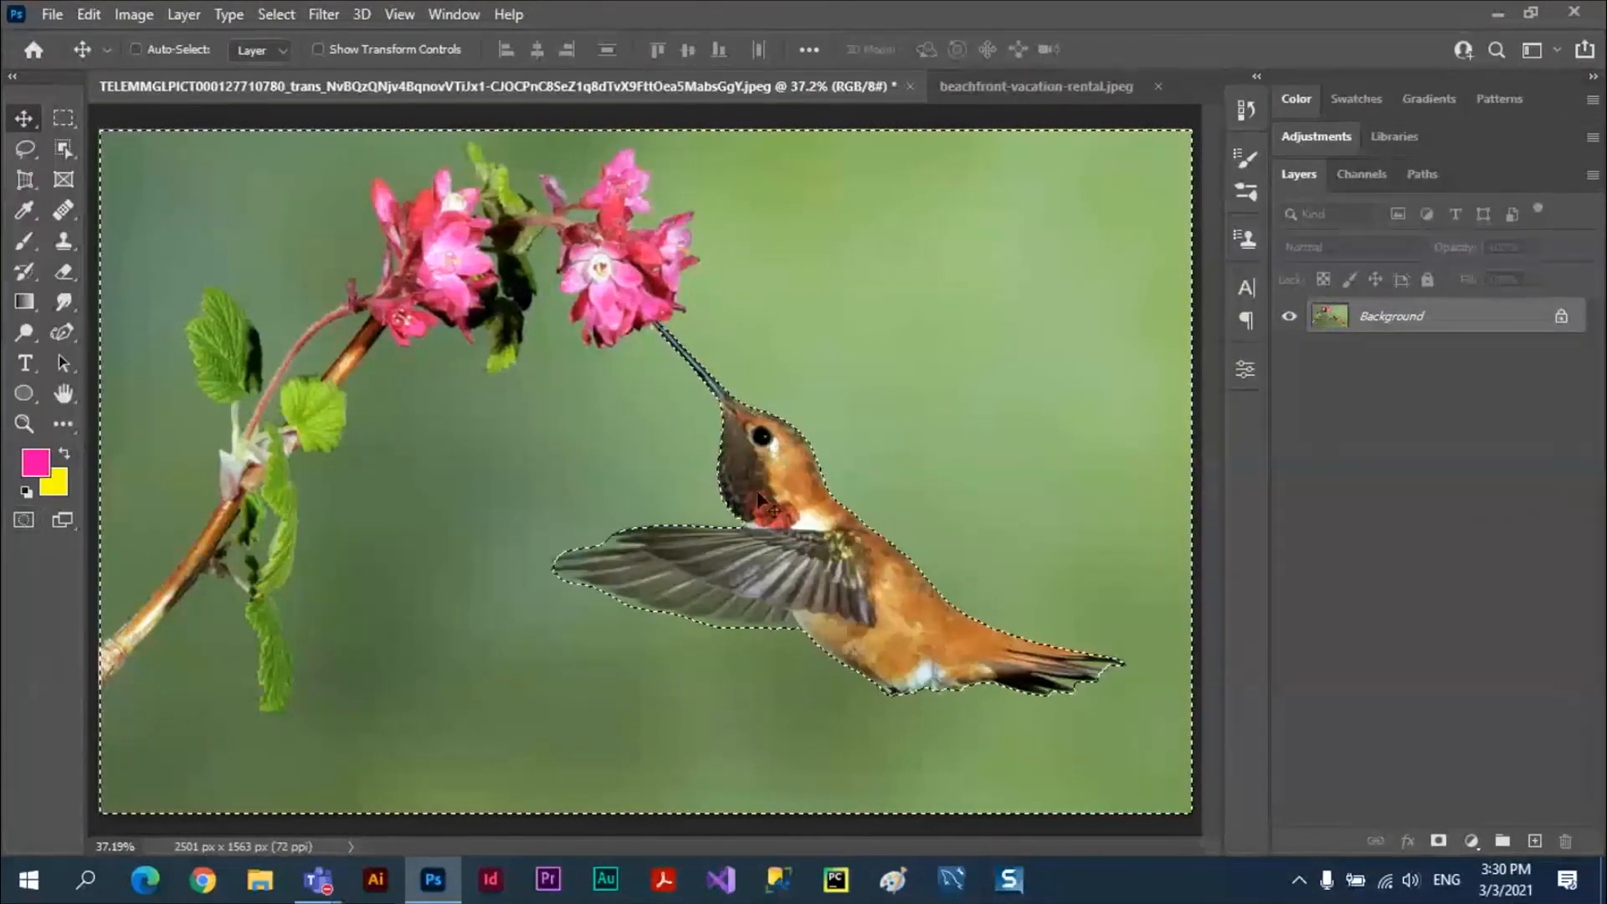
Lasso a large rough area covering the lower flowers, open background and most of the hummingbird, and show it as a Quick Mask
click(26, 144)
drag(587, 408, 711, 330)
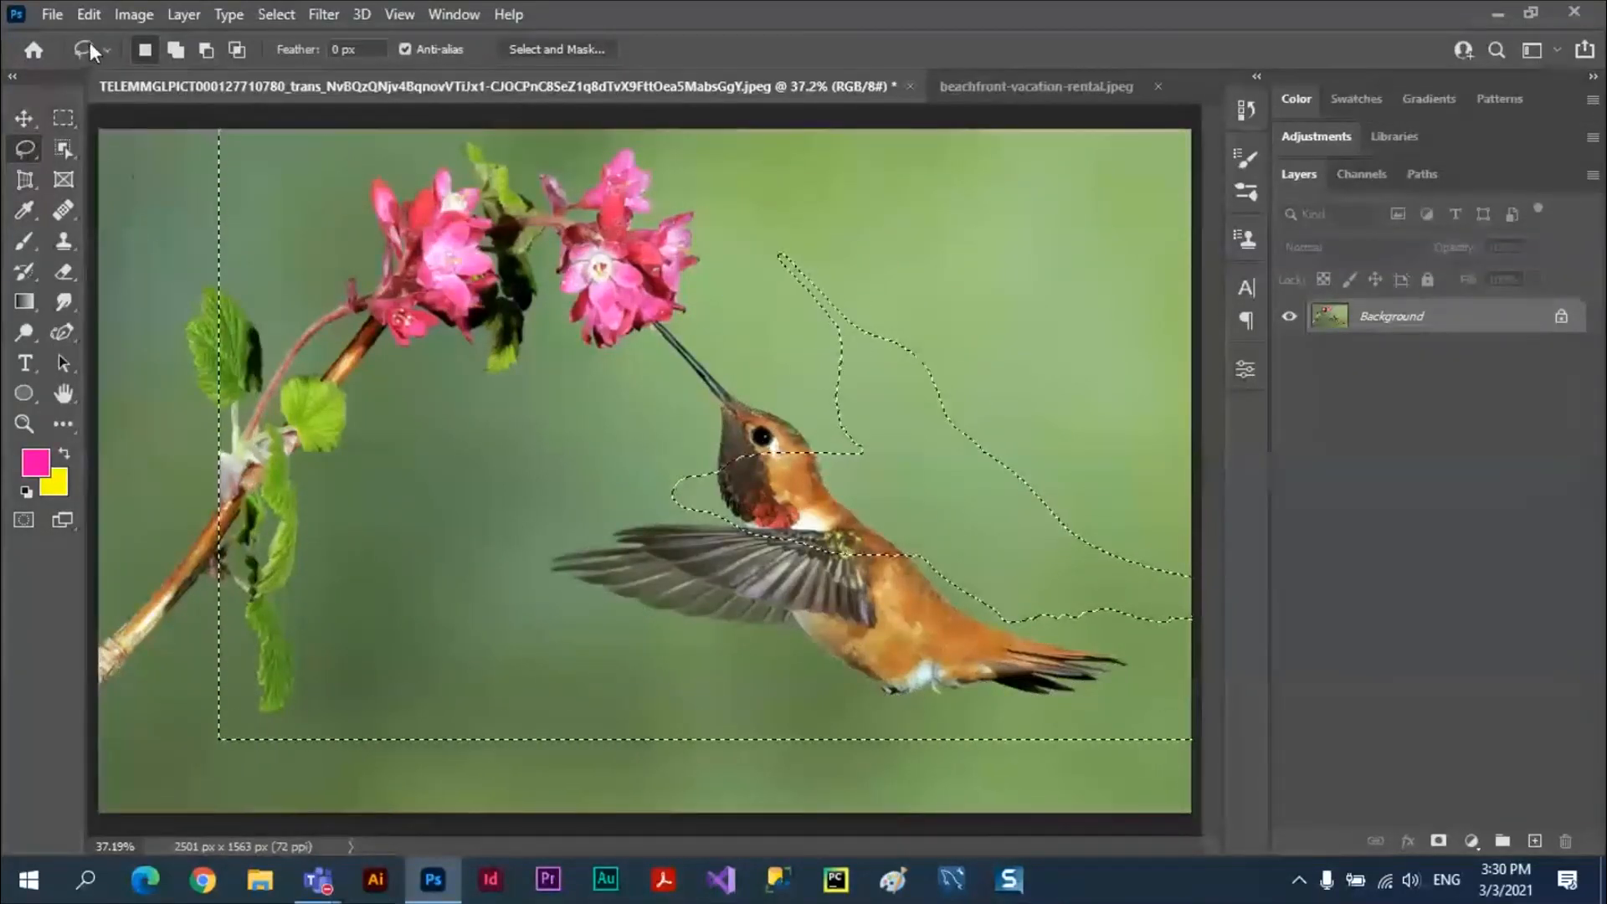
mouse_move(172, 429)
mouse_down()
mouse_move(829, 705)
mouse_move(305, 590)
mouse_move(248, 409)
mouse_up()
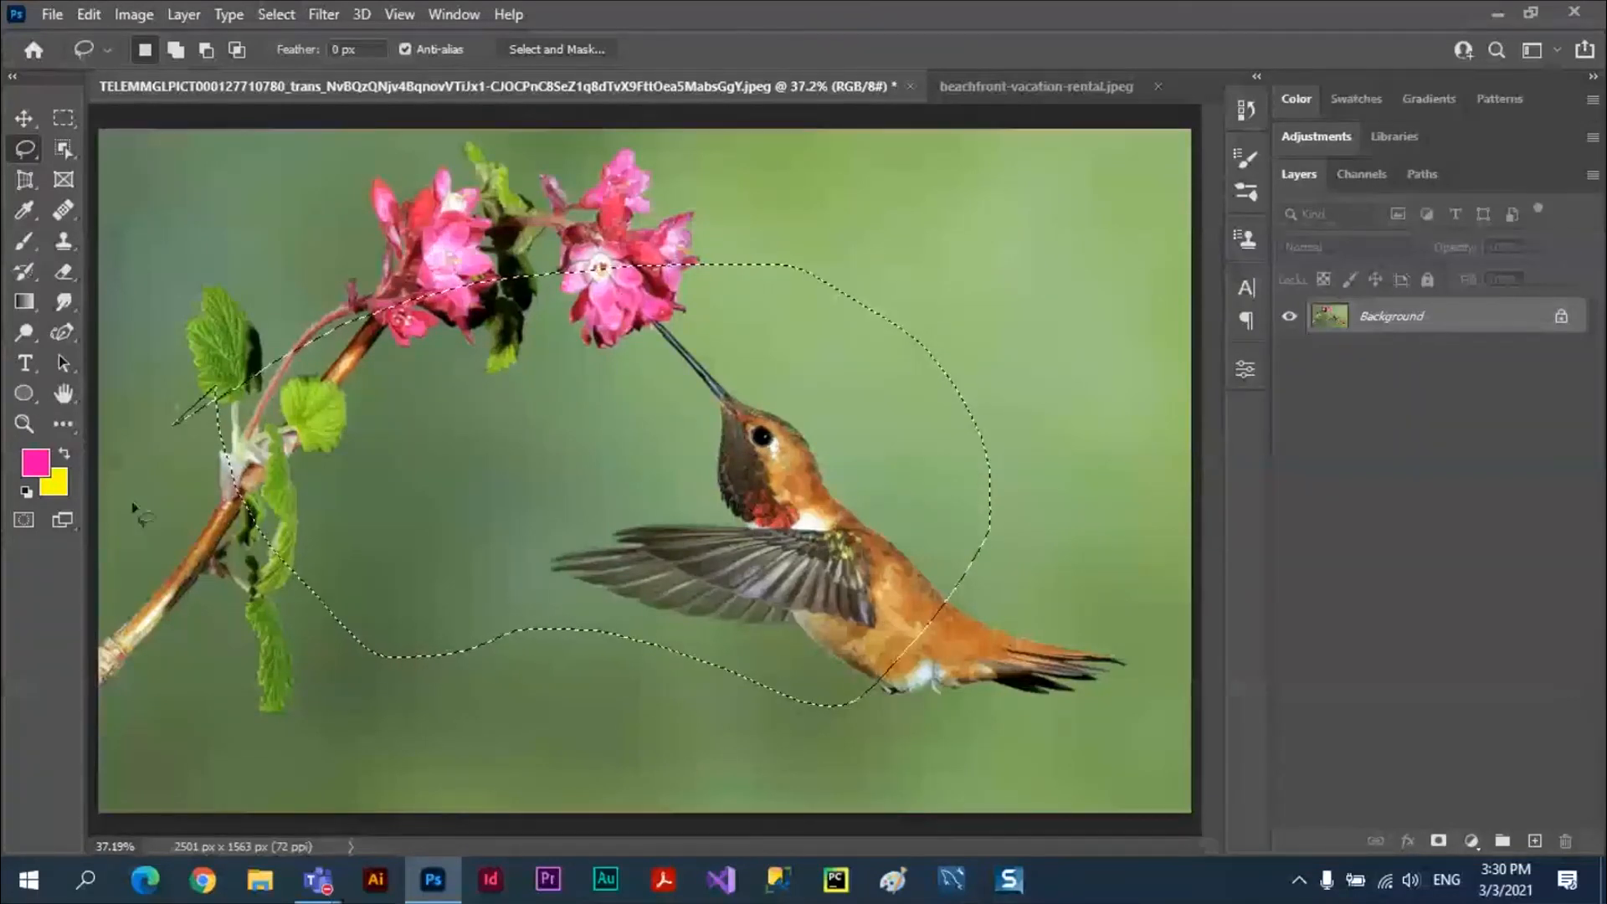
click(25, 520)
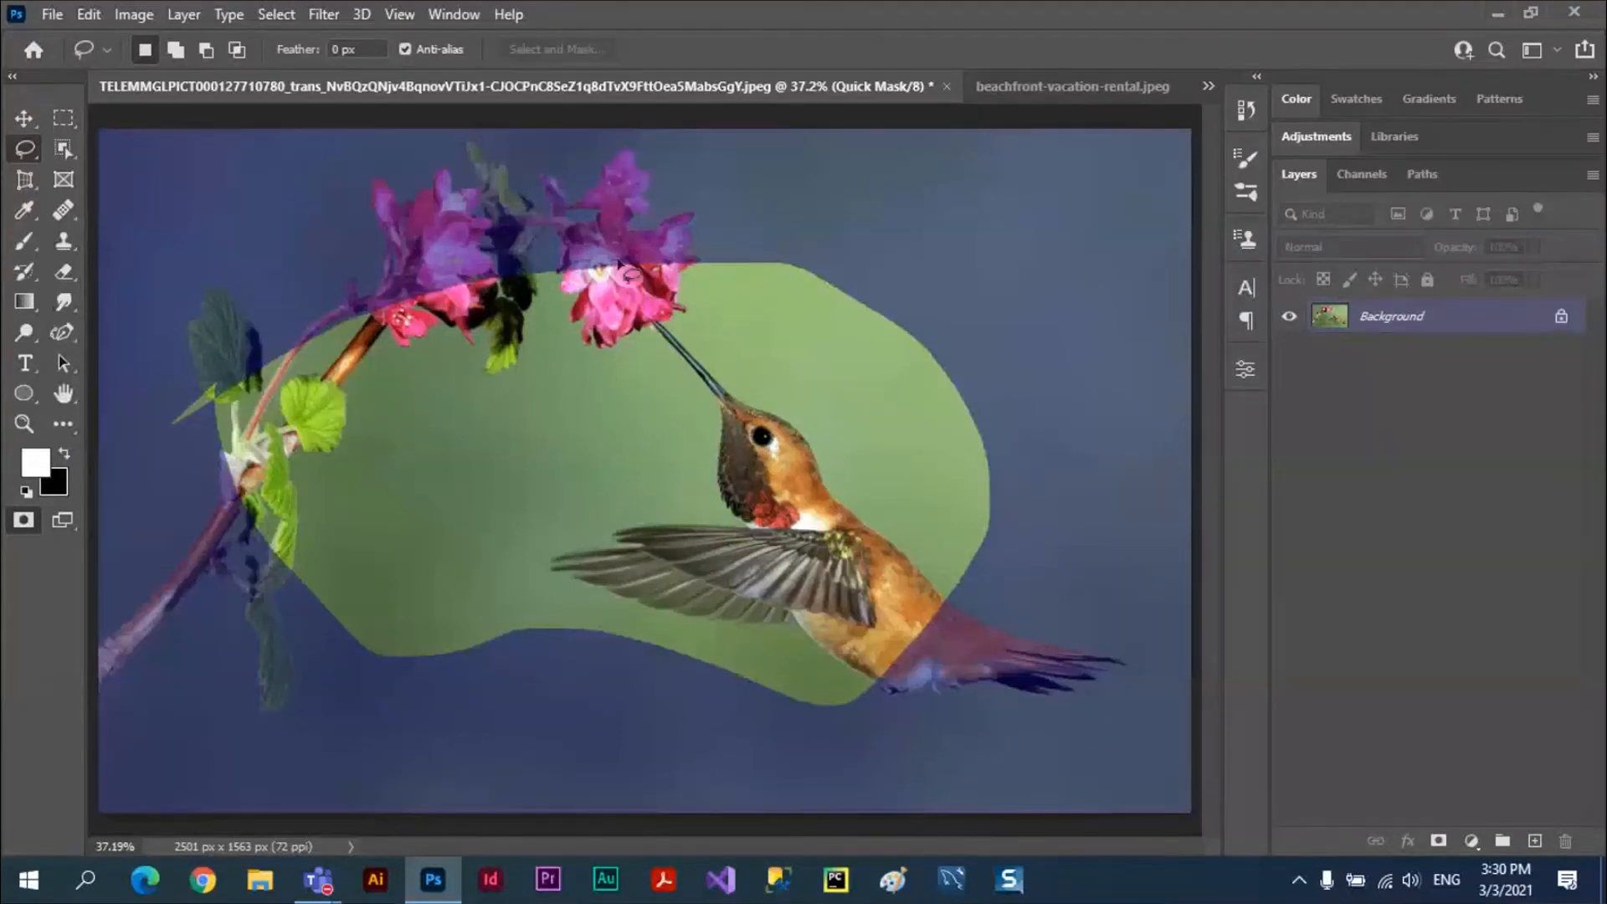
Examine the temporary Quick Mask channel and its options for what the color indicates, closing them without changes
click(1367, 173)
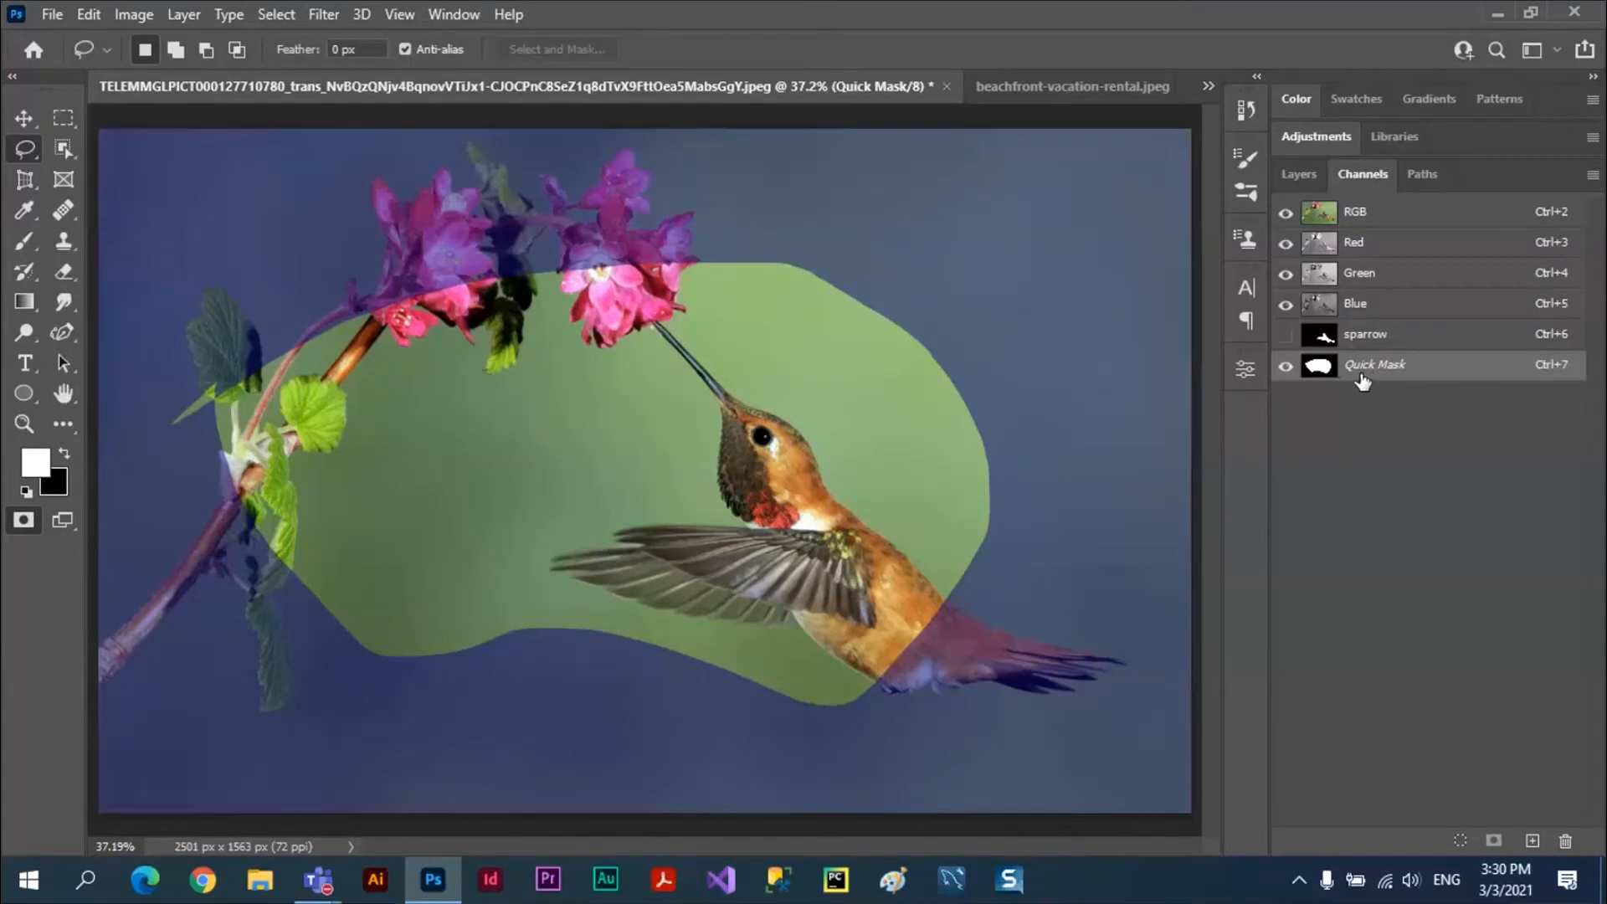
double_click(1318, 368)
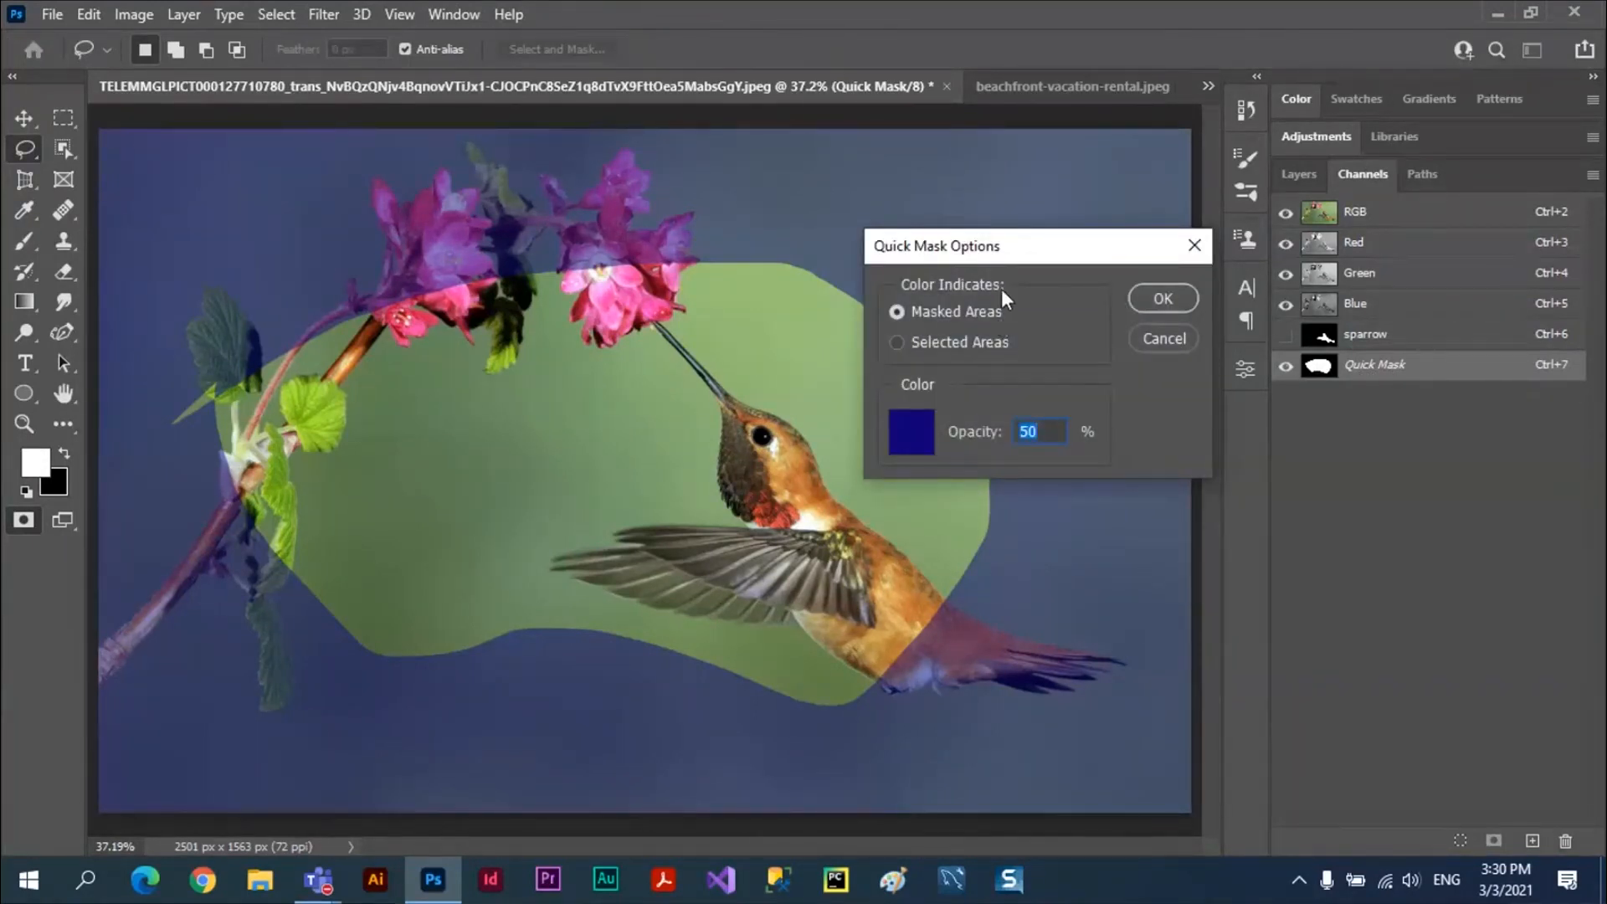
click(1200, 248)
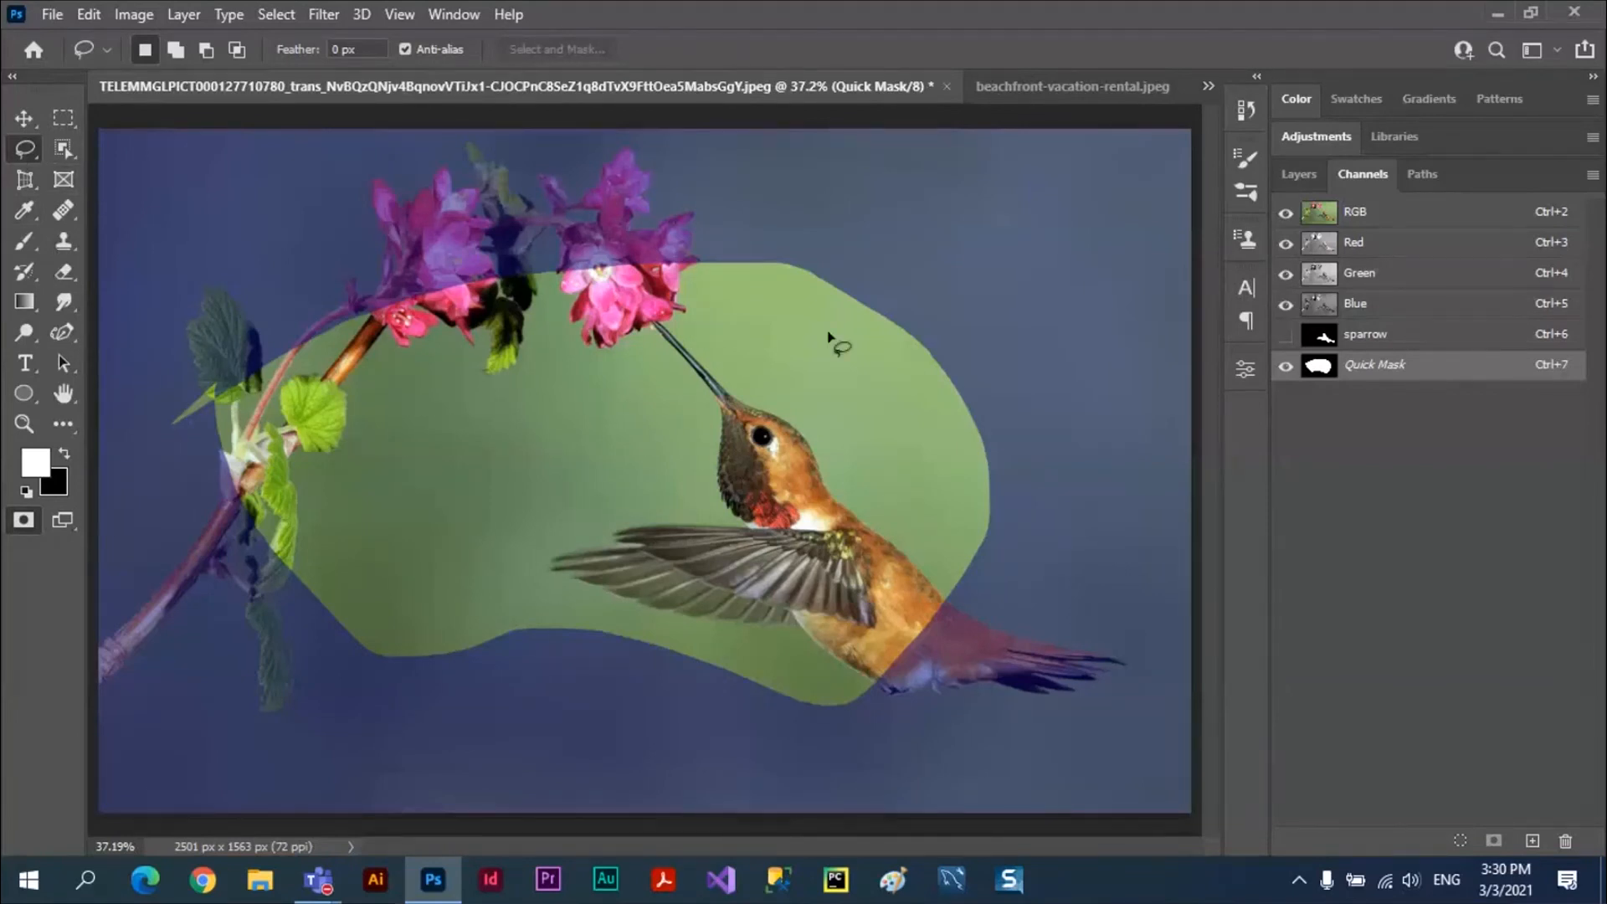
Lasso a rounded area across the mask edge above and right of the hummingbird's head, fill it with white, and refill it with black
mouse_move(829, 338)
mouse_down()
mouse_move(975, 221)
mouse_move(1069, 298)
mouse_move(1043, 391)
mouse_move(830, 339)
mouse_up()
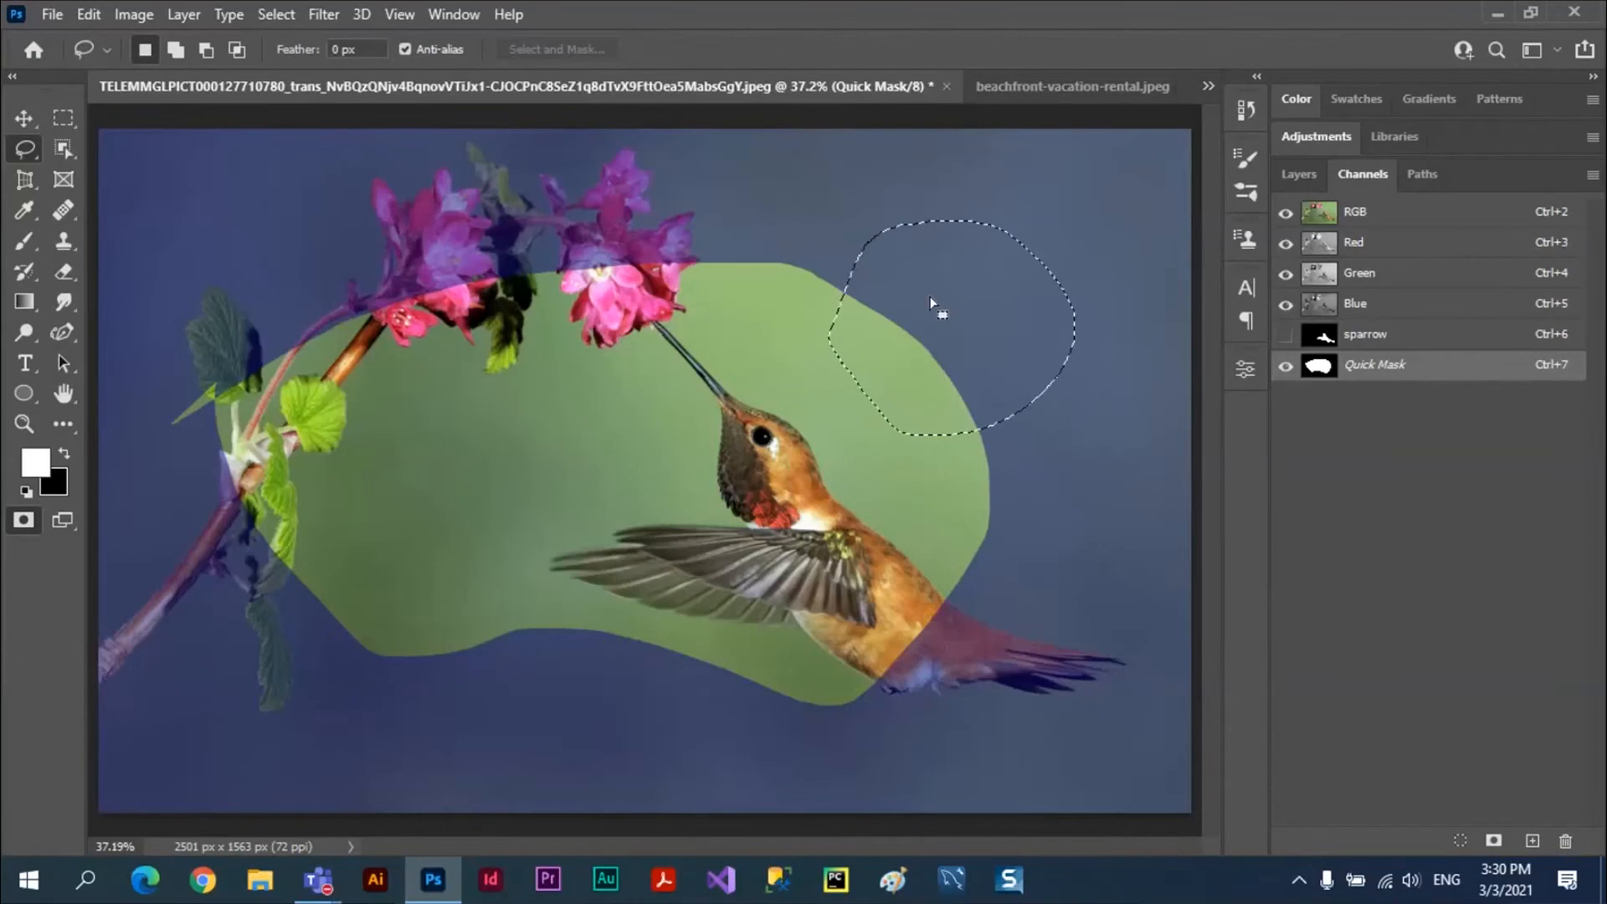
click(64, 452)
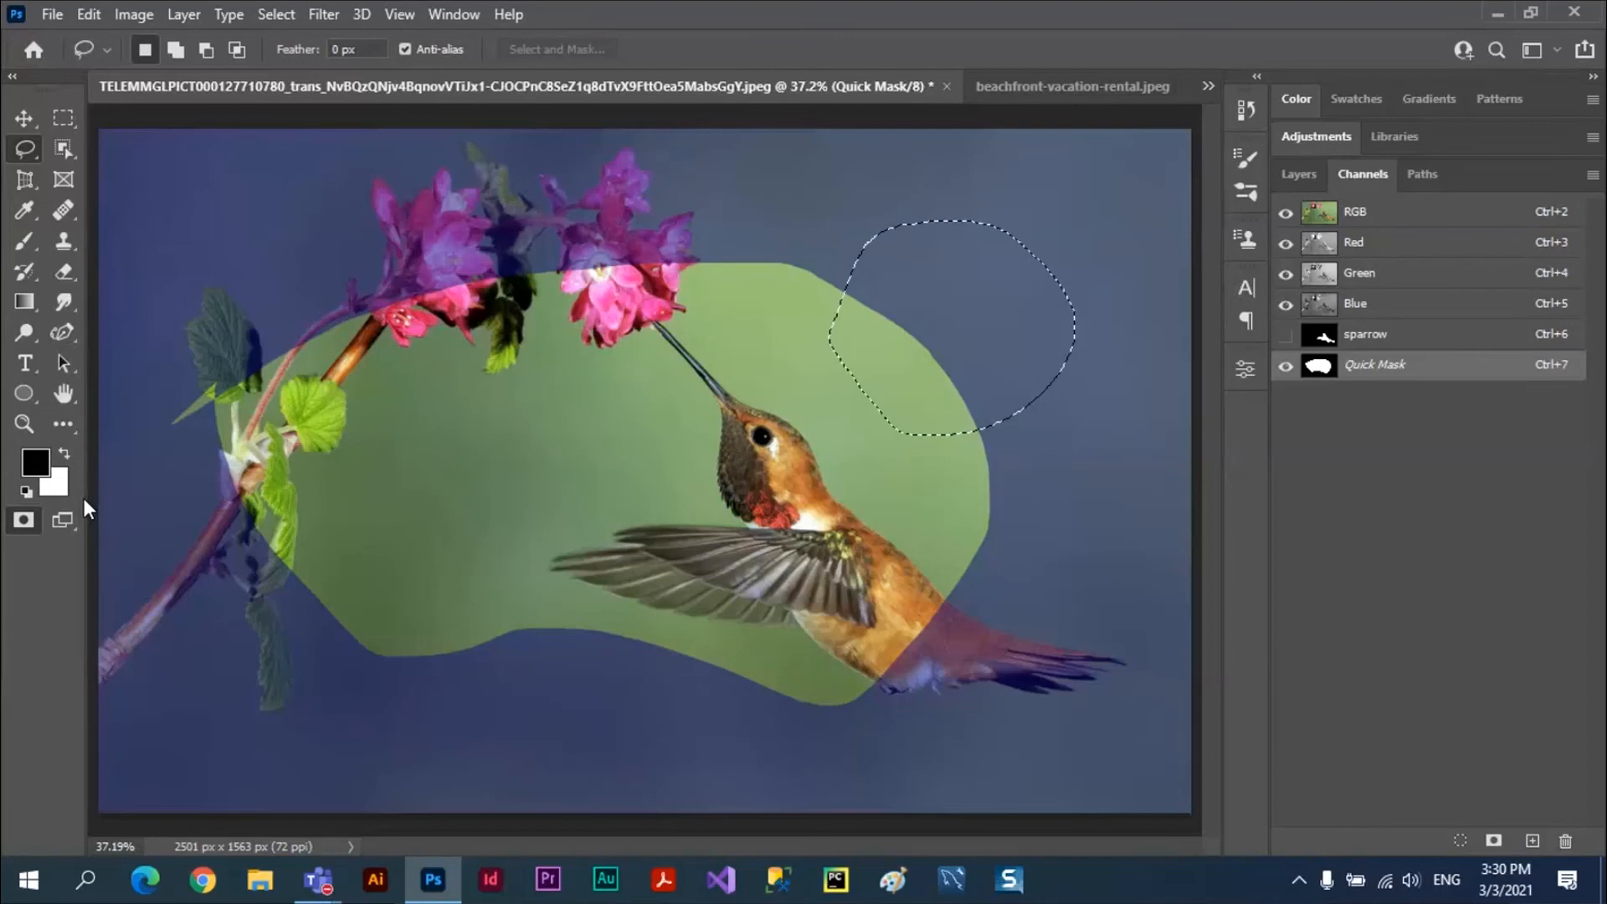
key(alt+BackSpace)
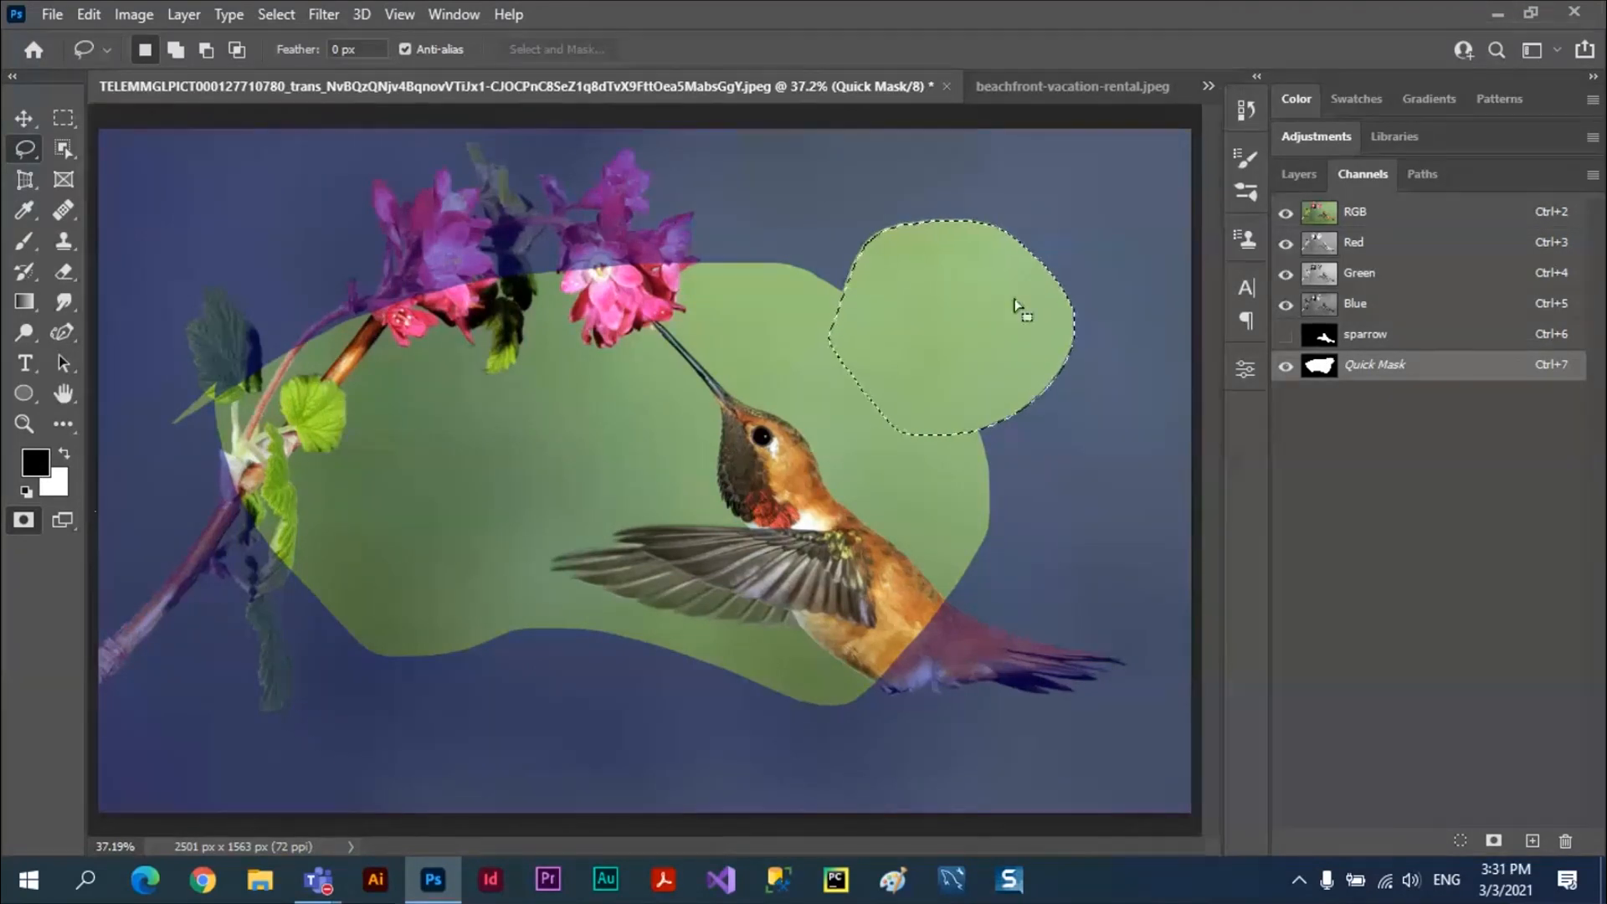
key(alt)
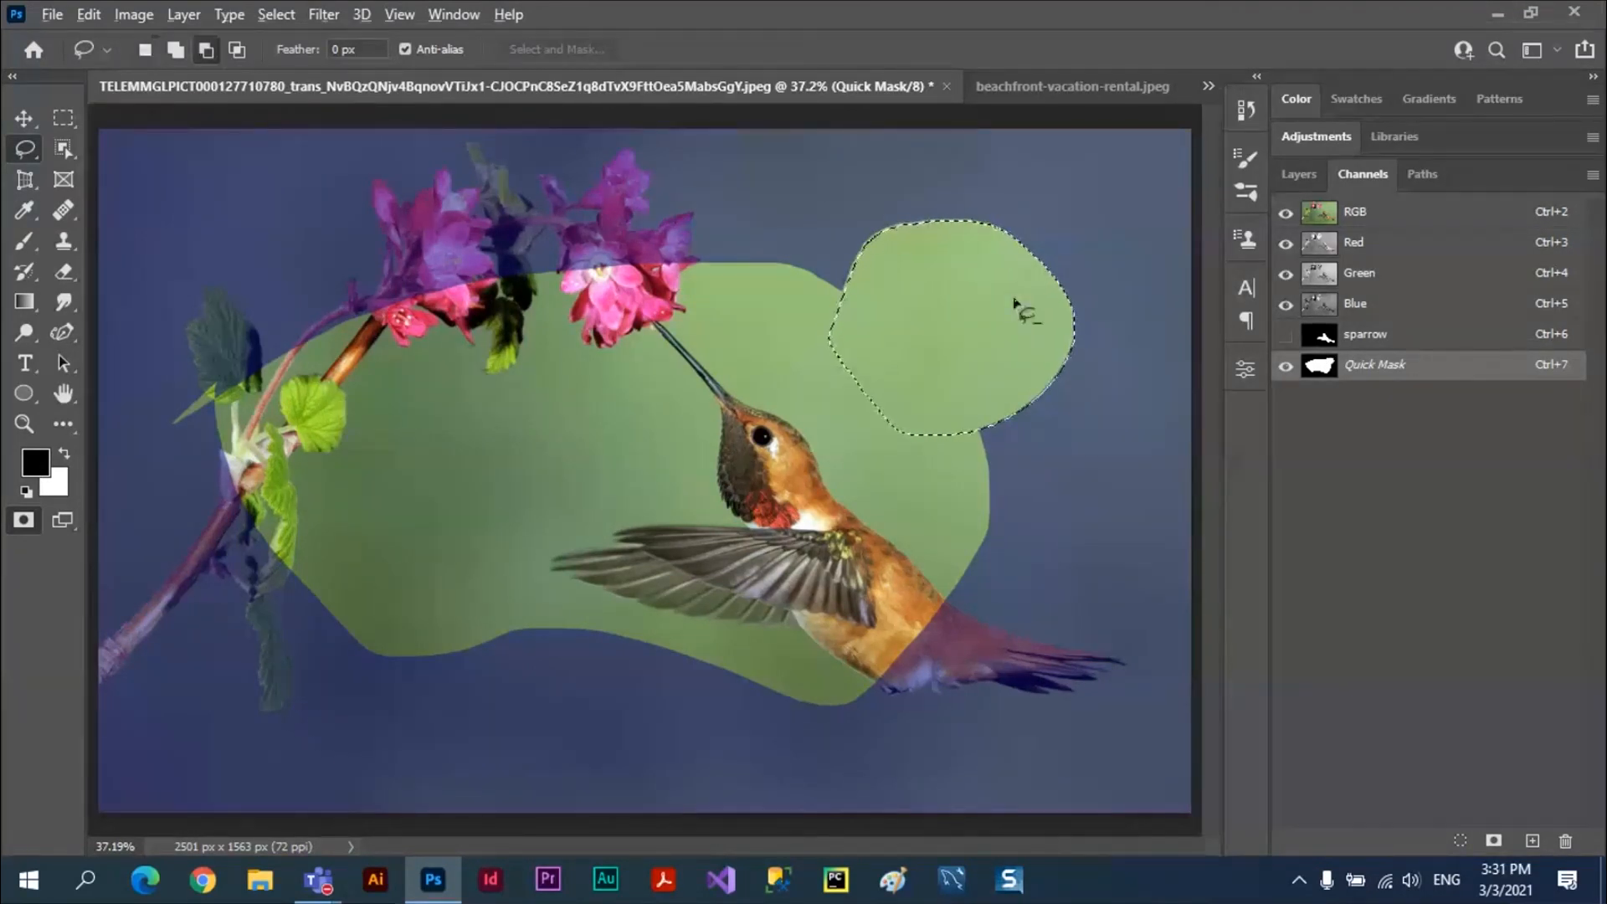
key(Delete)
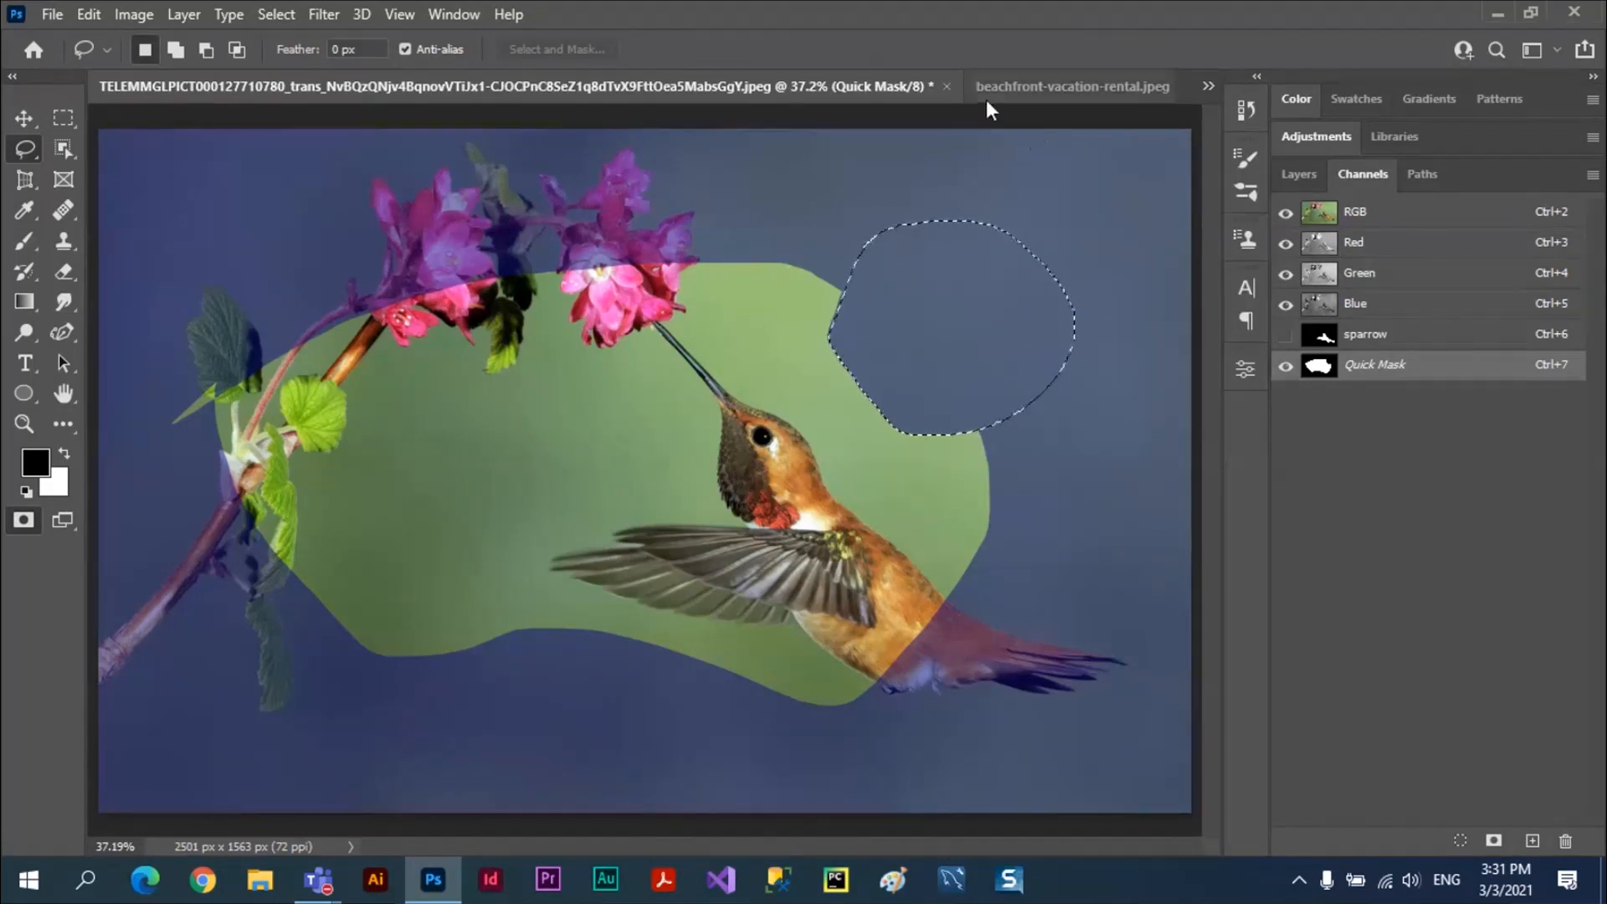
Close the hummingbird photo and beachfront-vacation-rental.jpeg without saving the changes to either
click(947, 85)
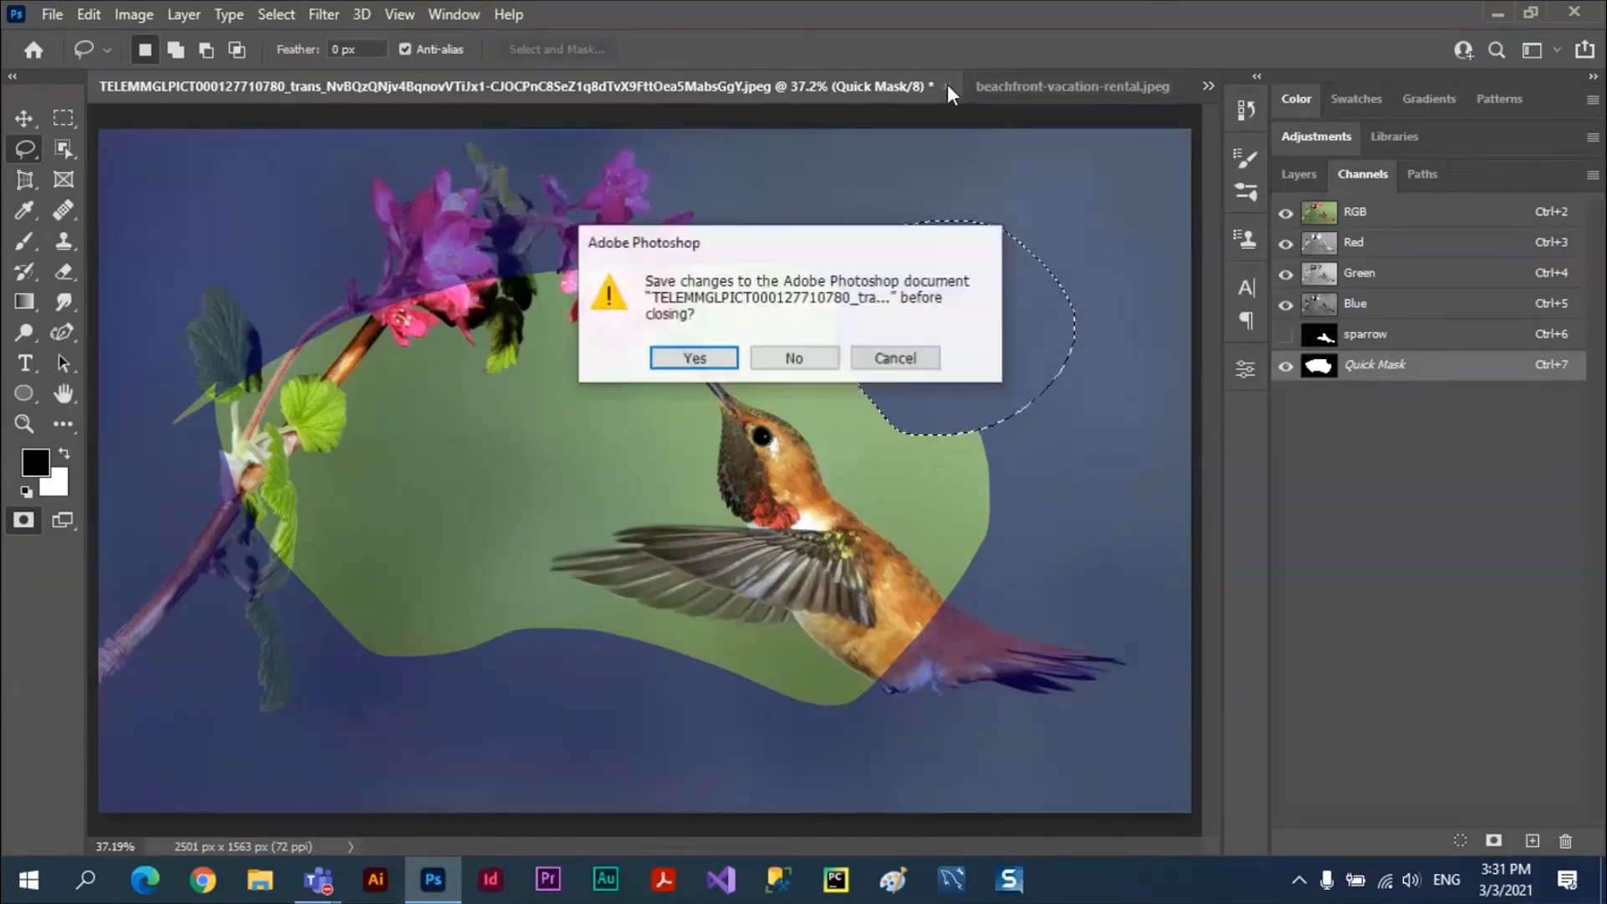
click(795, 360)
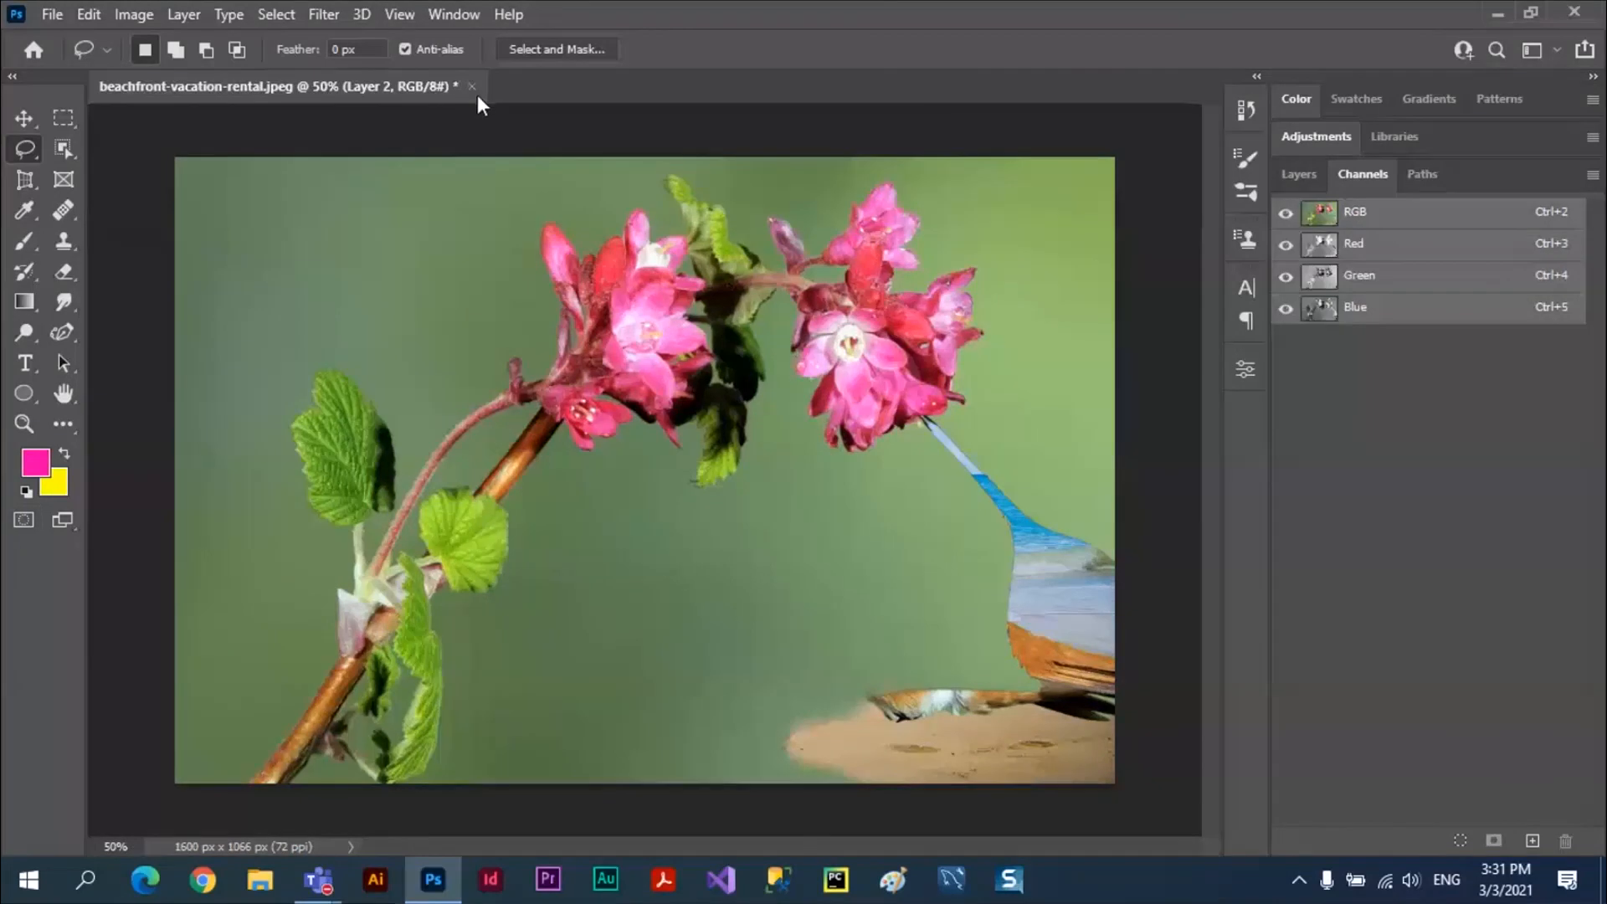
click(473, 87)
click(827, 339)
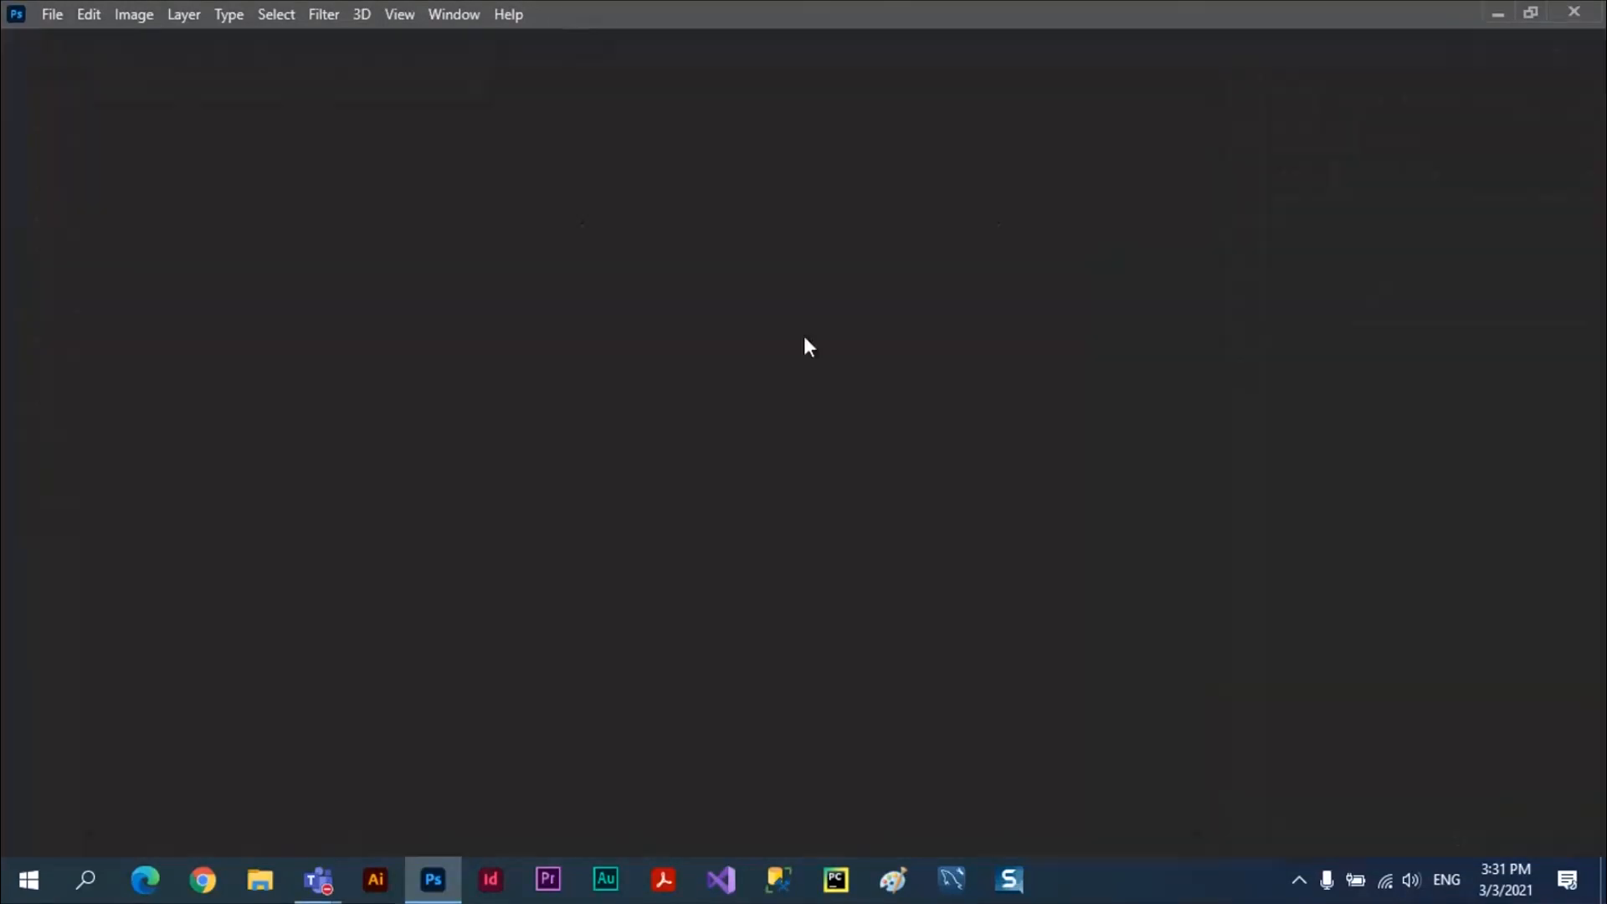